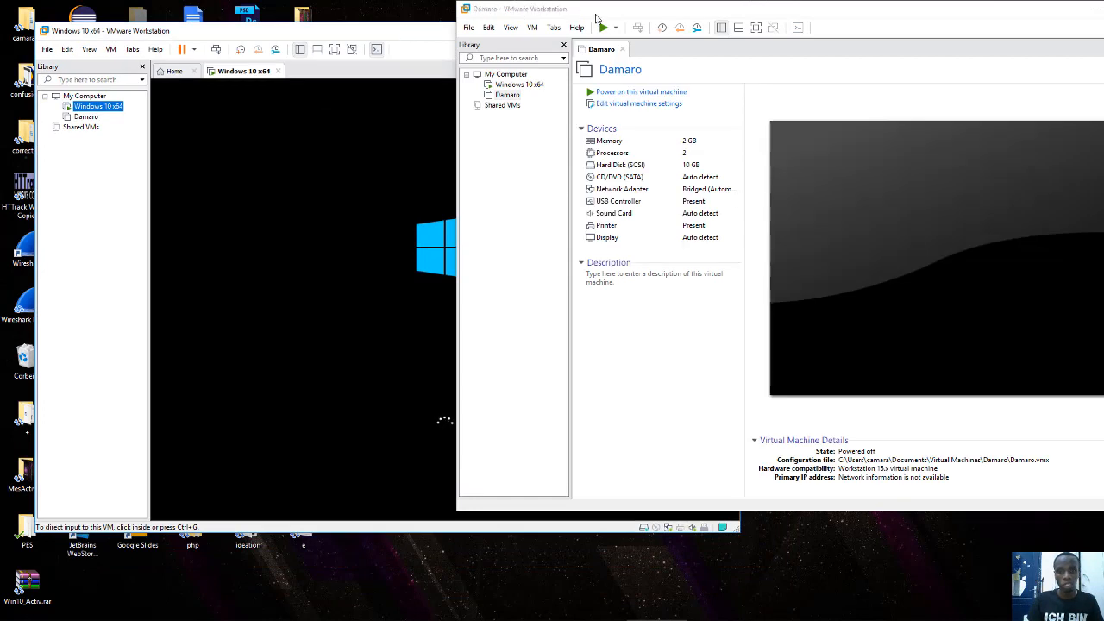
Power on the Damaro virtual machine and arrange the two VMware windows so that both guests can be seen.
left_click(617, 92)
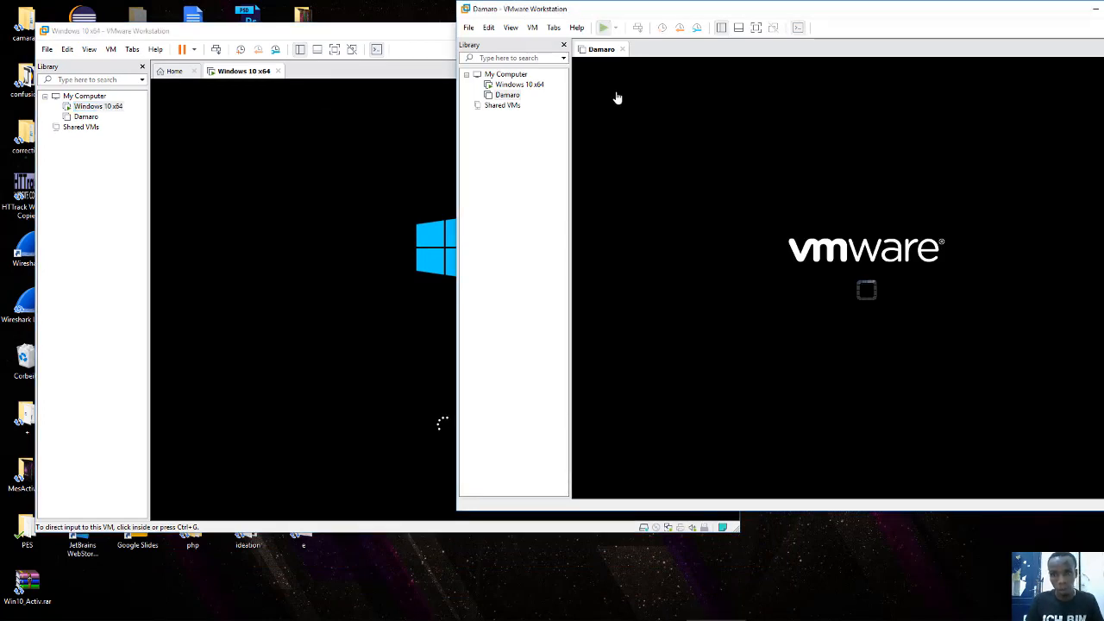
left_click(375, 34)
left_click_drag(375, 35, 233, 16)
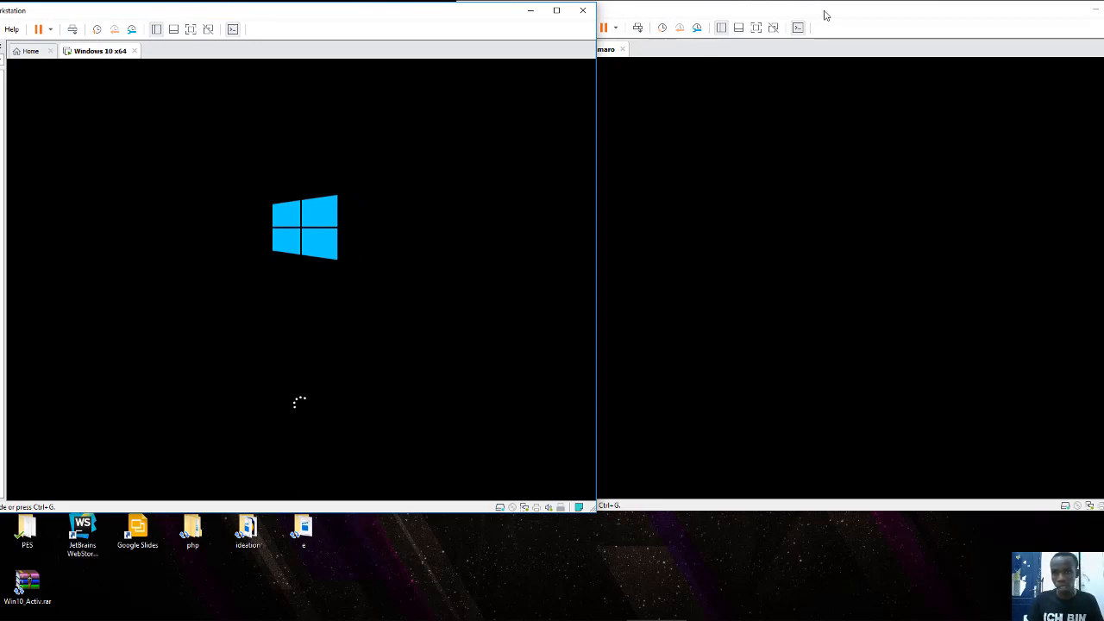
left_click_drag(822, 13, 866, 12)
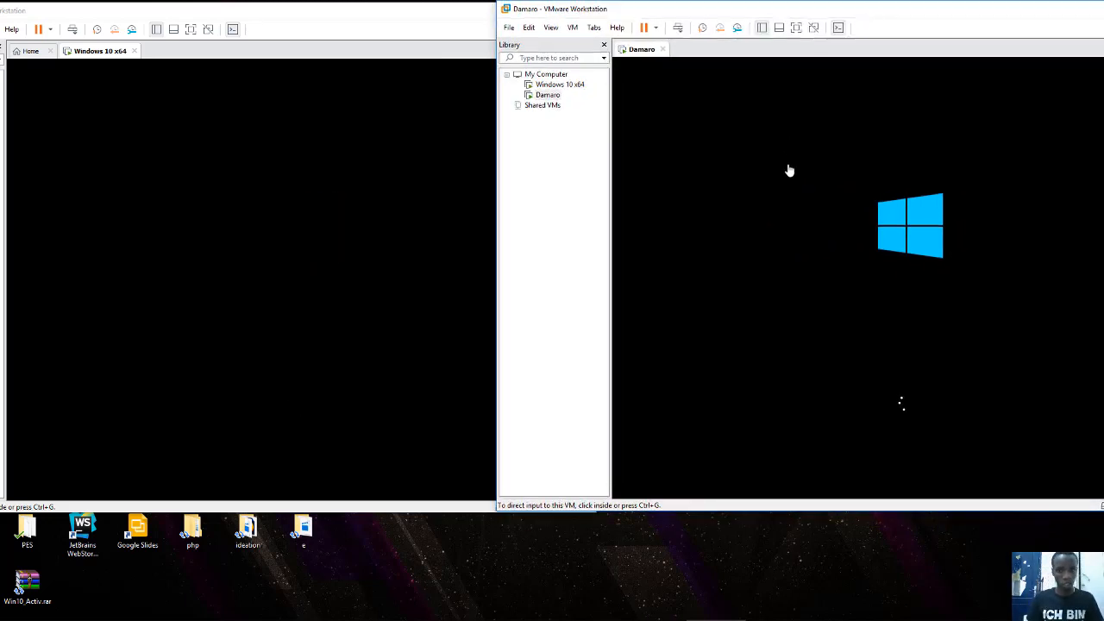
mouse_move(911, 619)
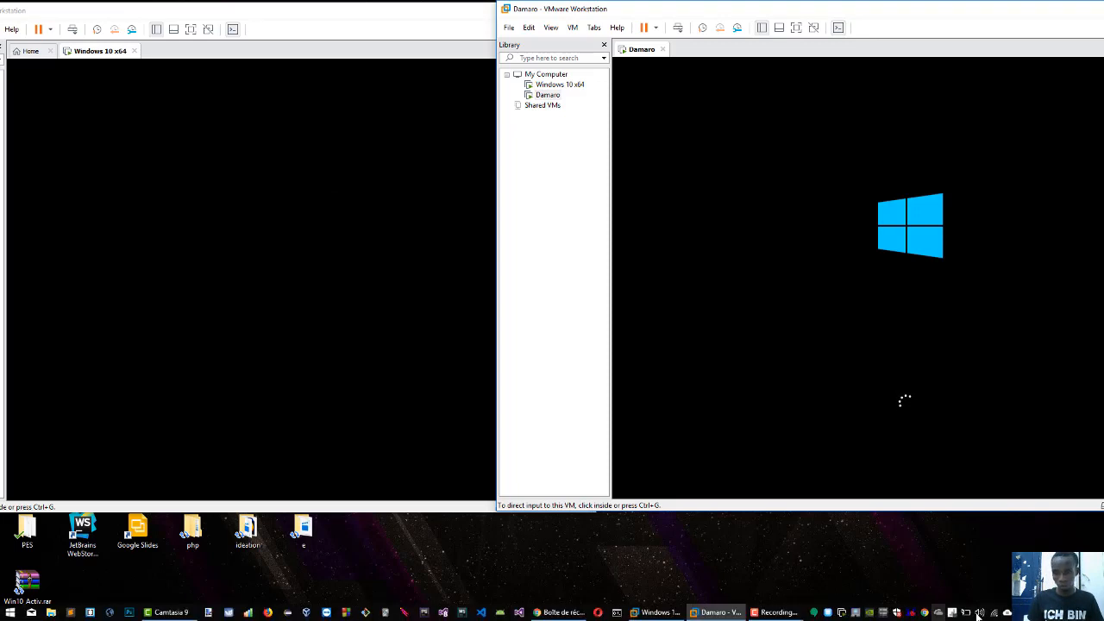
left_click(776, 612)
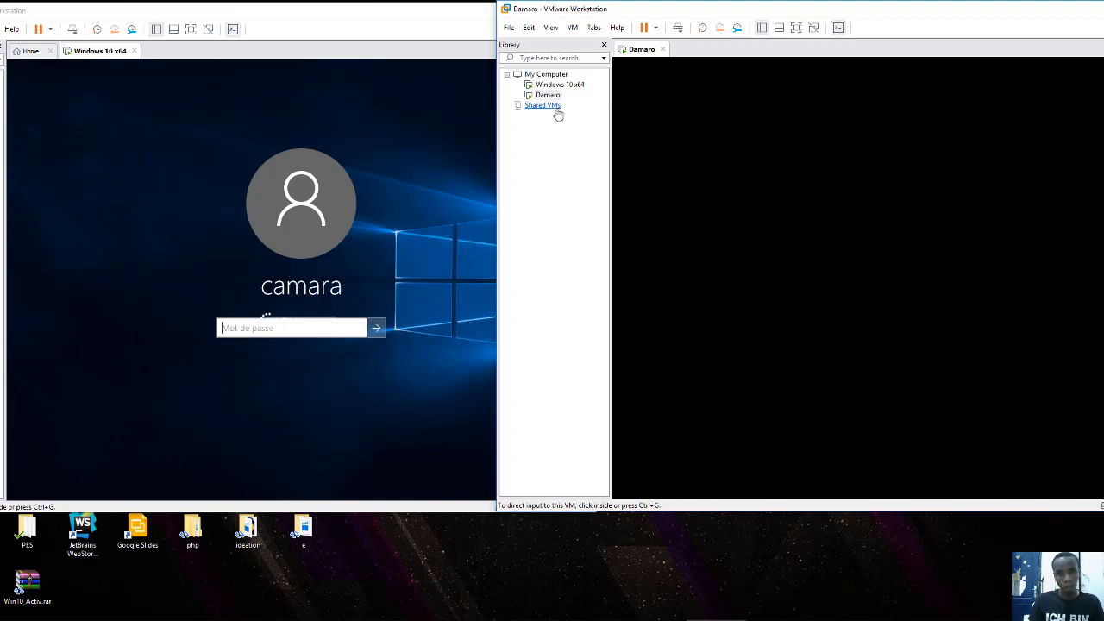
left_click_drag(349, 19, 479, 47)
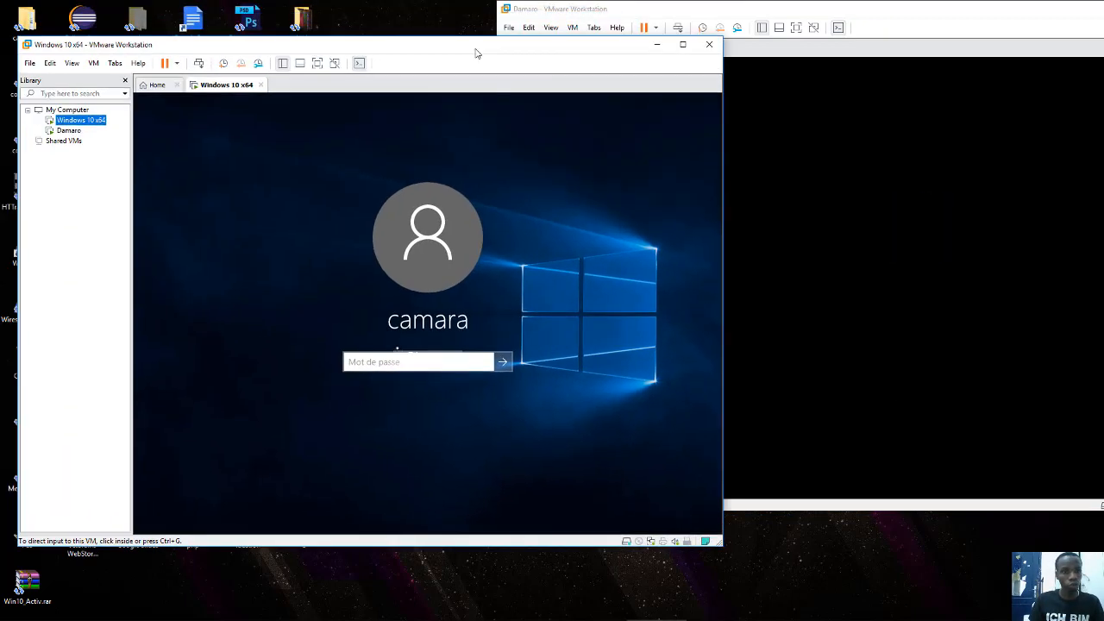
Examine the power, removable device, snapshot and management options available for the Windows 10 x64 virtual machine.
right_click(74, 124)
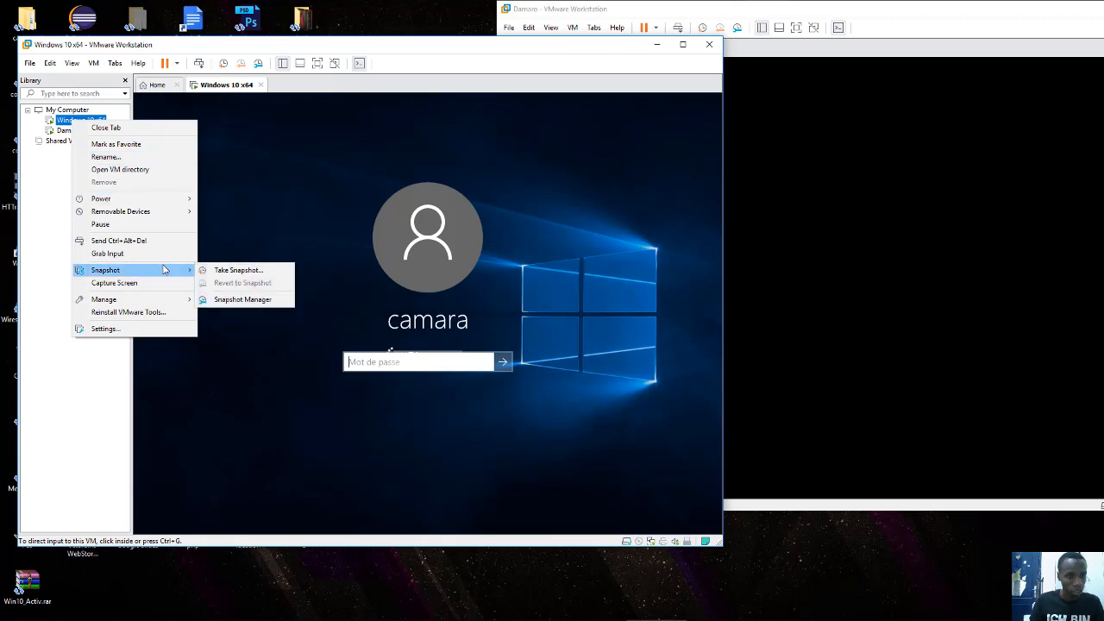
mouse_move(153, 201)
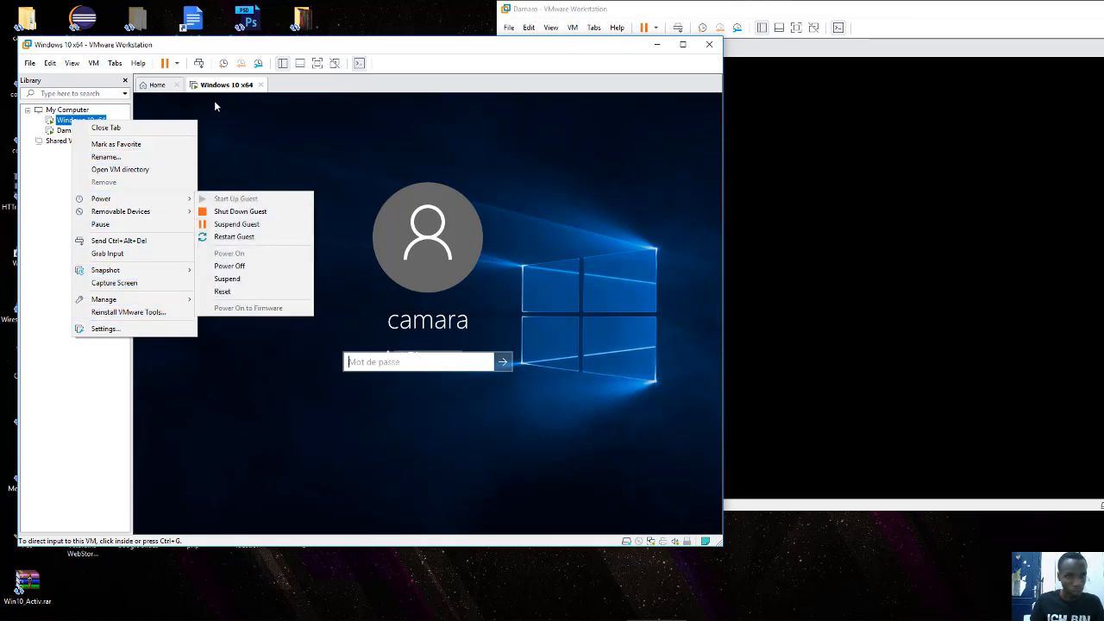
right_click(193, 87)
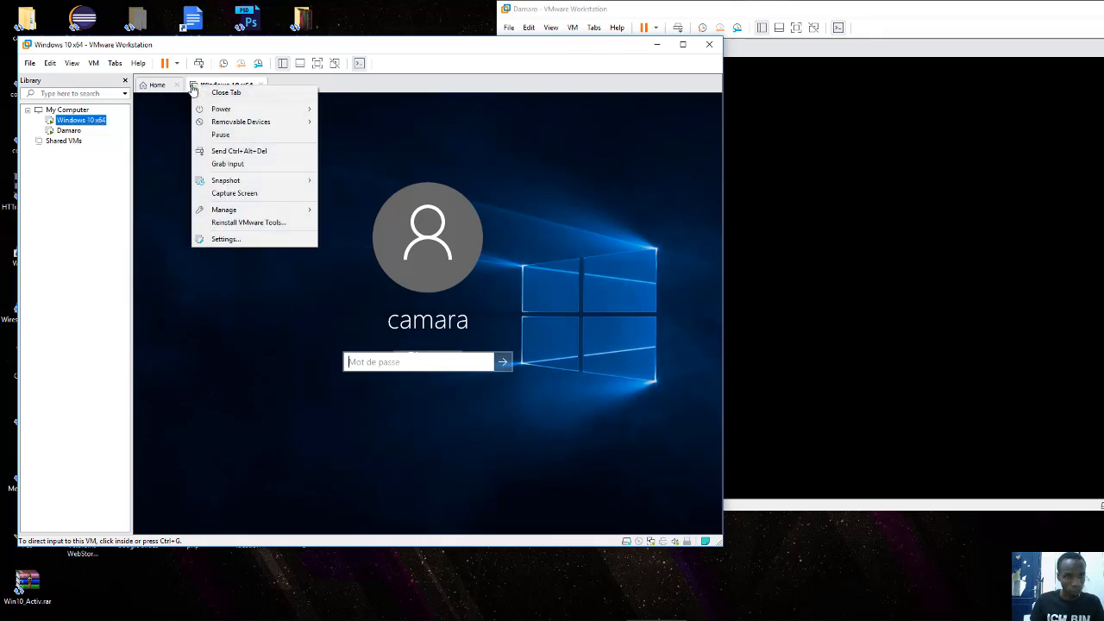
left_click(222, 85)
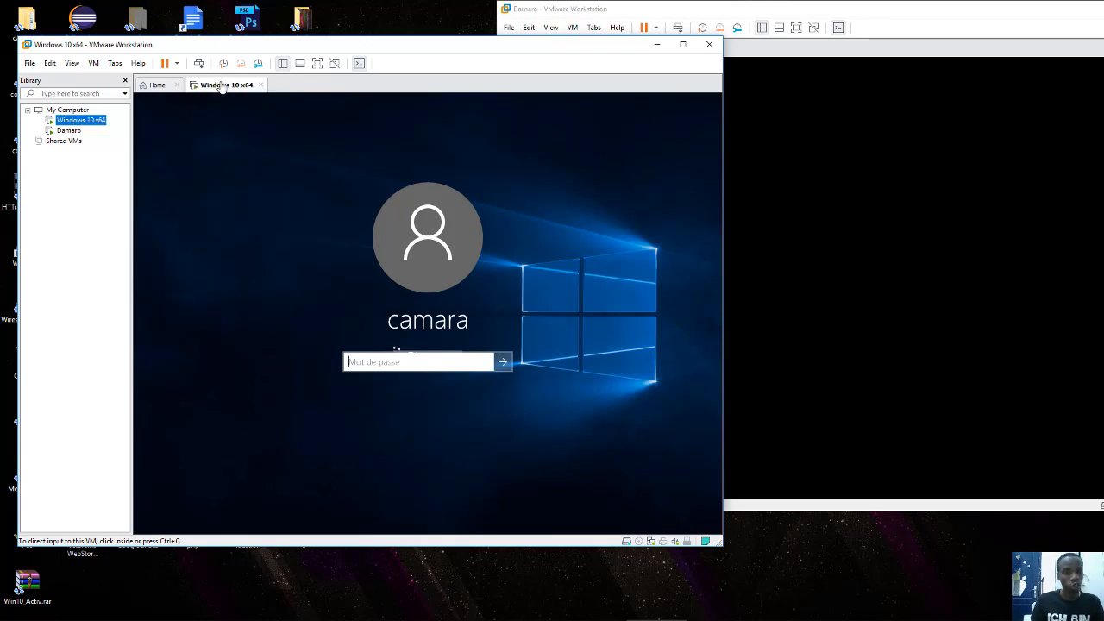
right_click(220, 83)
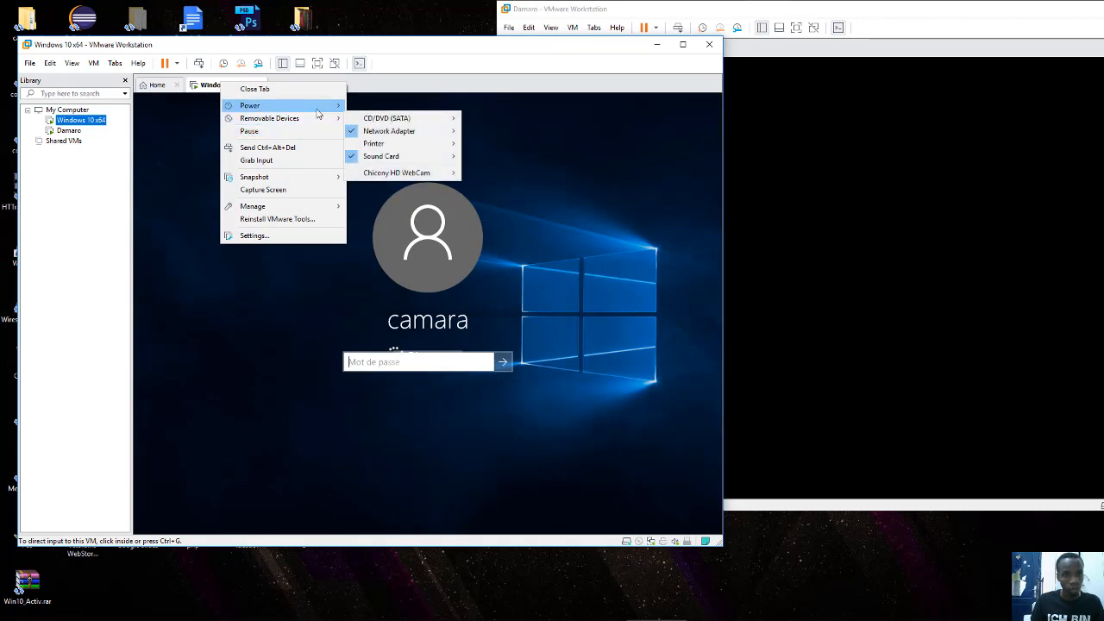
mouse_move(317, 113)
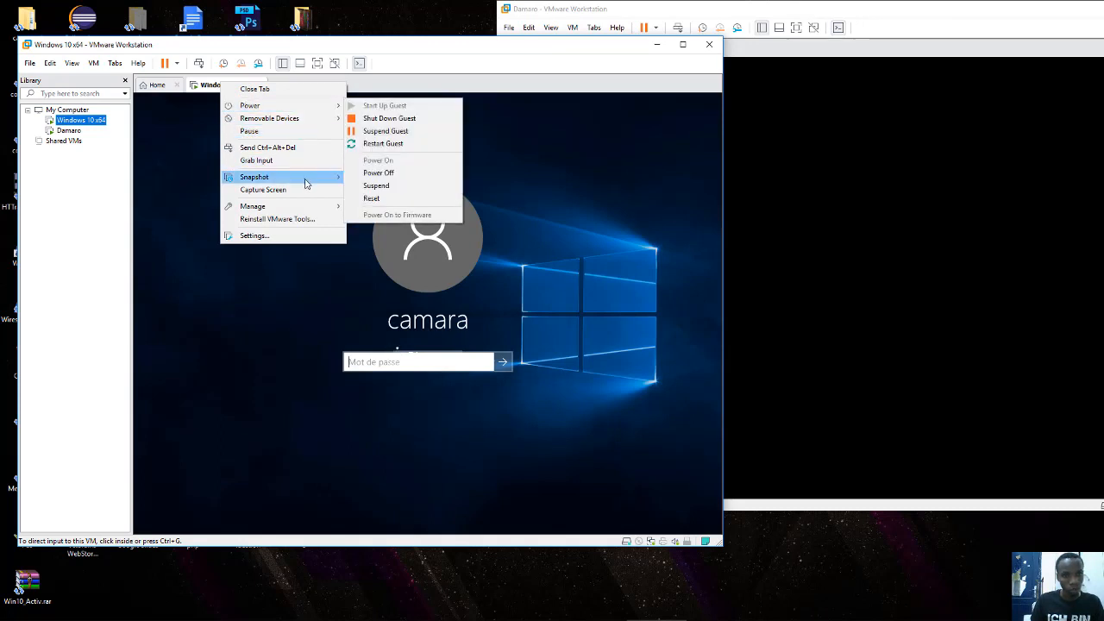
mouse_move(310, 181)
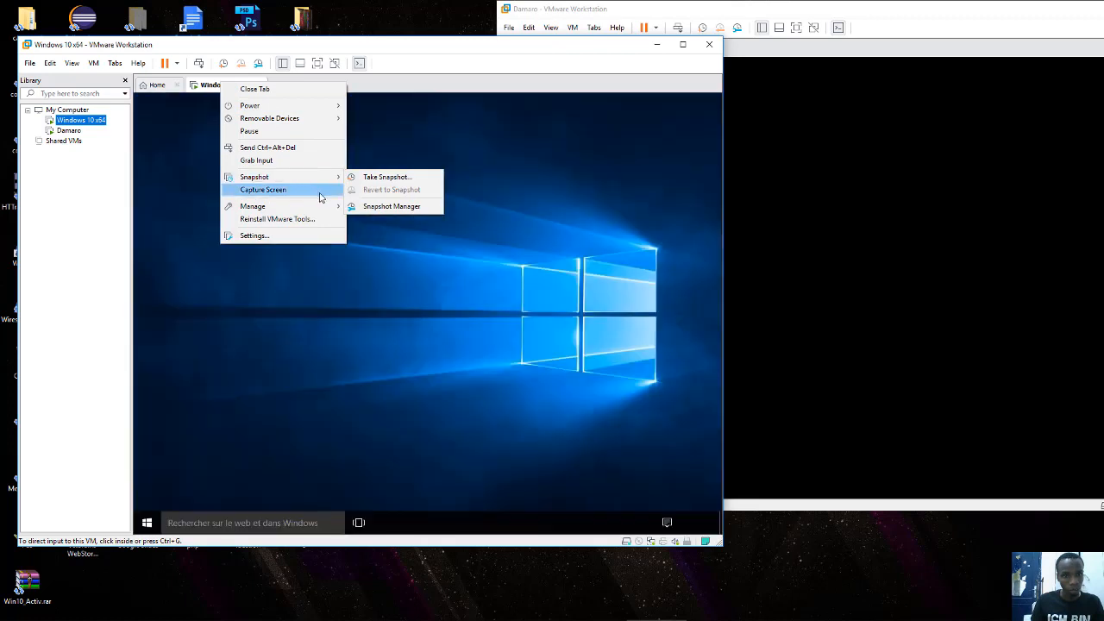
mouse_move(333, 207)
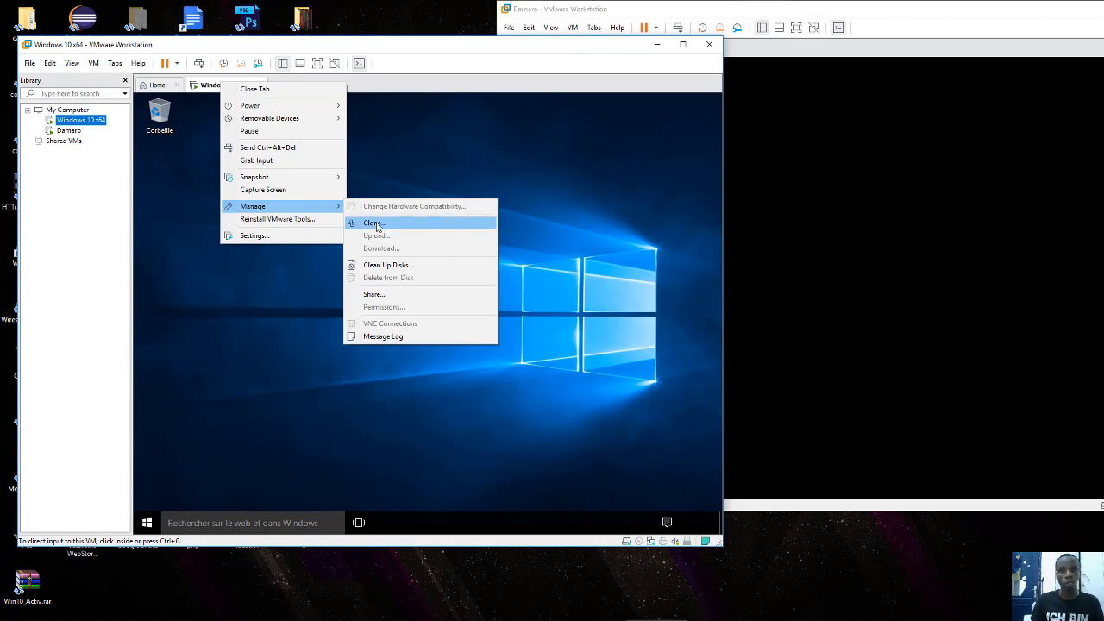
left_click(542, 185)
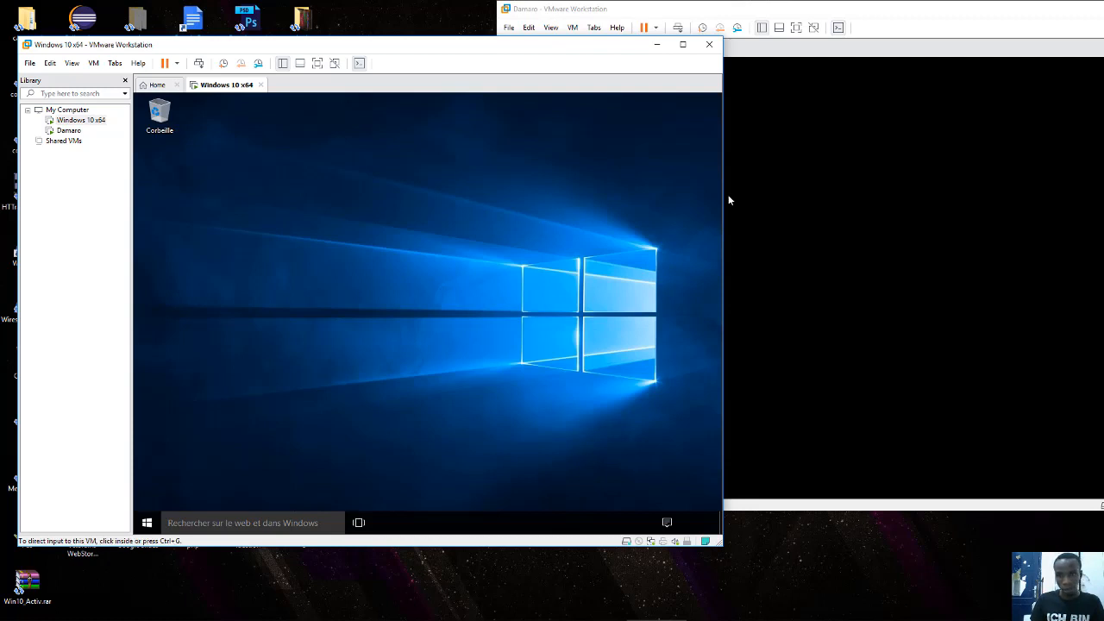
Check on the Damaro guest, and open Internet Explorer inside the Windows 10 x64 virtual machine.
left_click(974, 47)
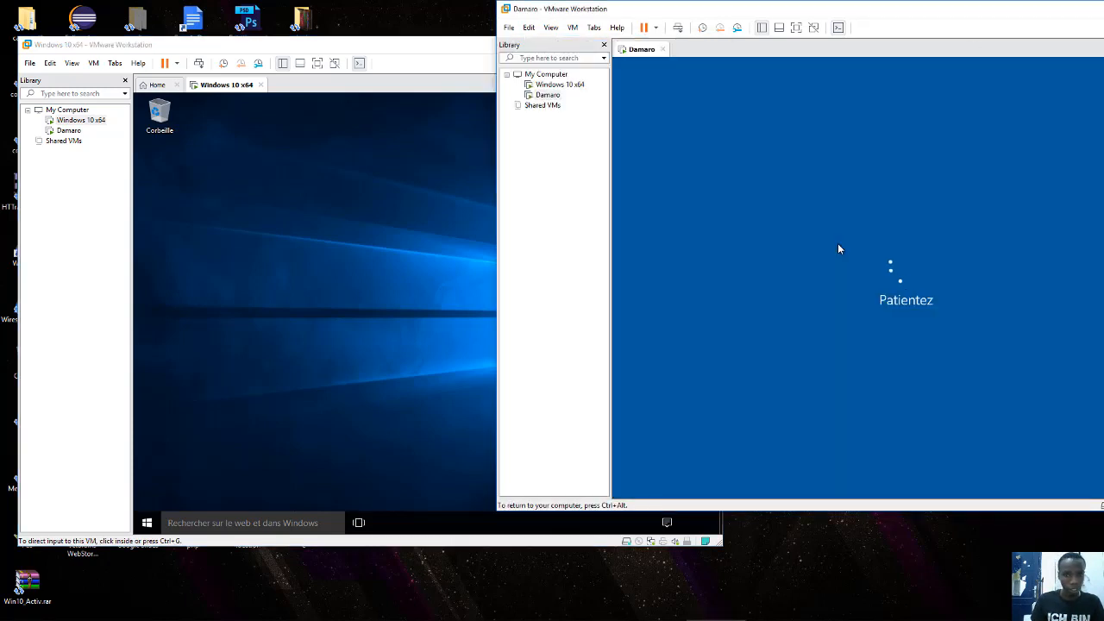
left_click(323, 334)
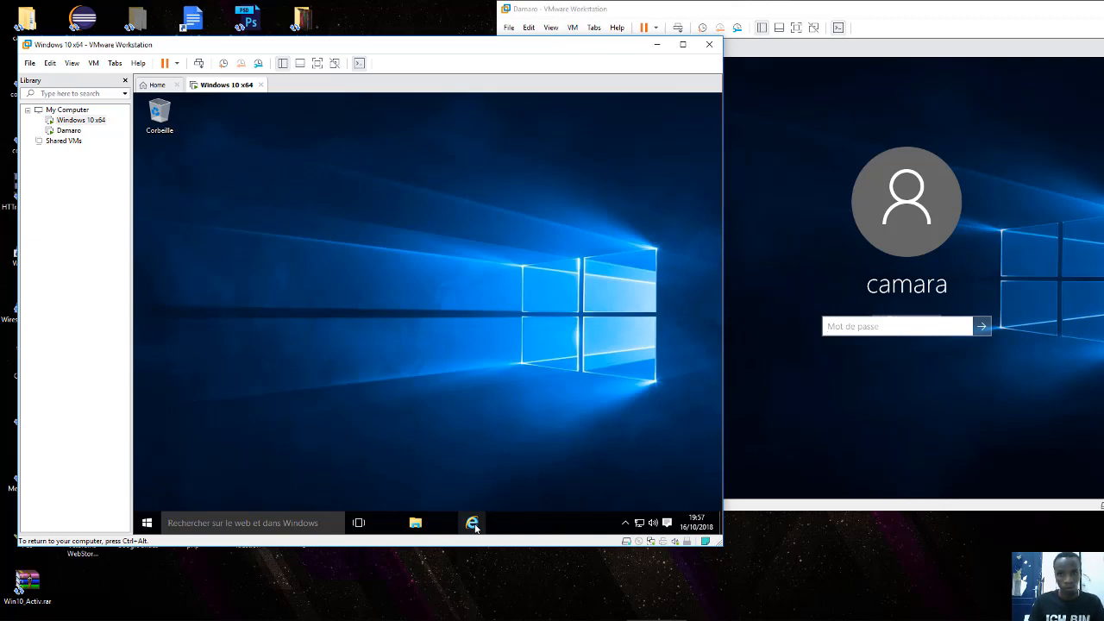
left_click(472, 523)
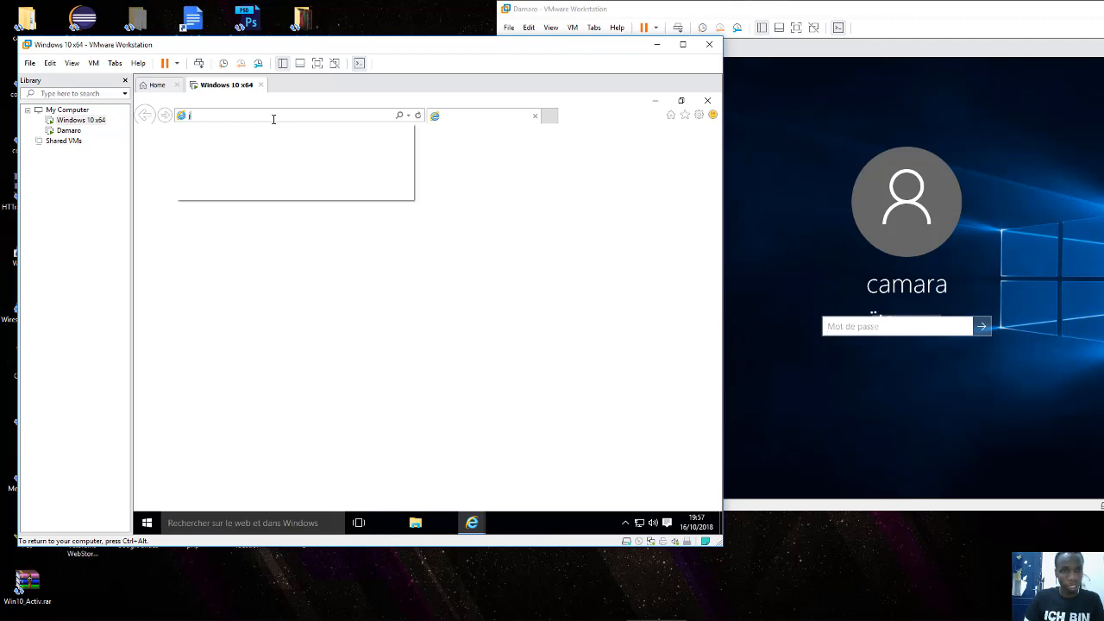
Search the web for "janaserver" in the guest's browser.
type("av")
key("BackSpace")
type("naserver.de/")
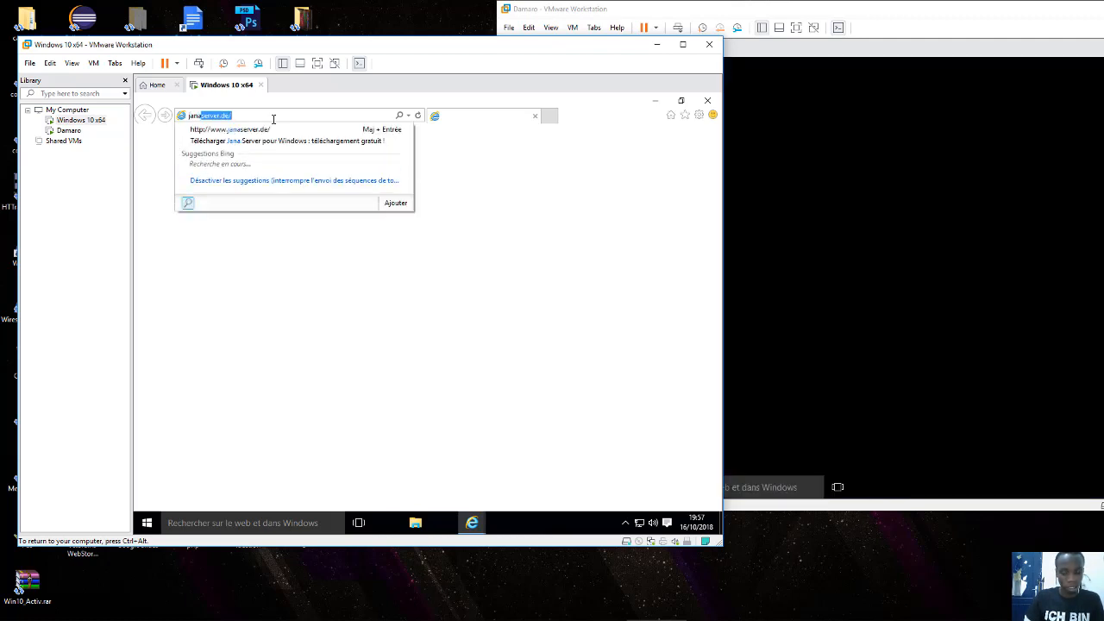
key("Right")
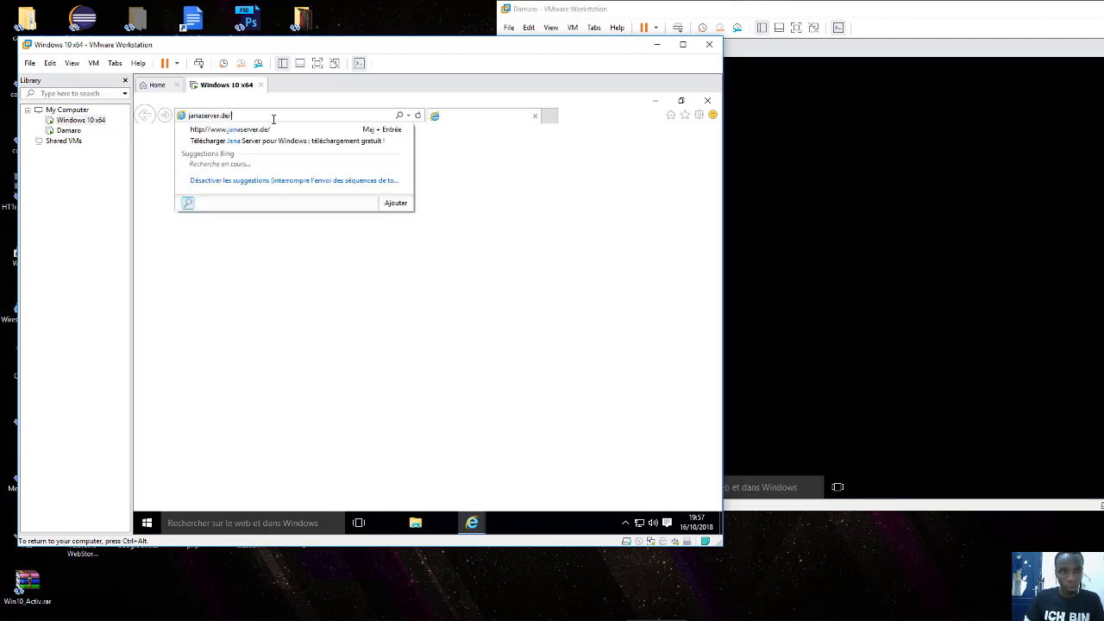
key("BackSpace")
key("BackSpace")
key("BackSpace")
key("BackSpace")
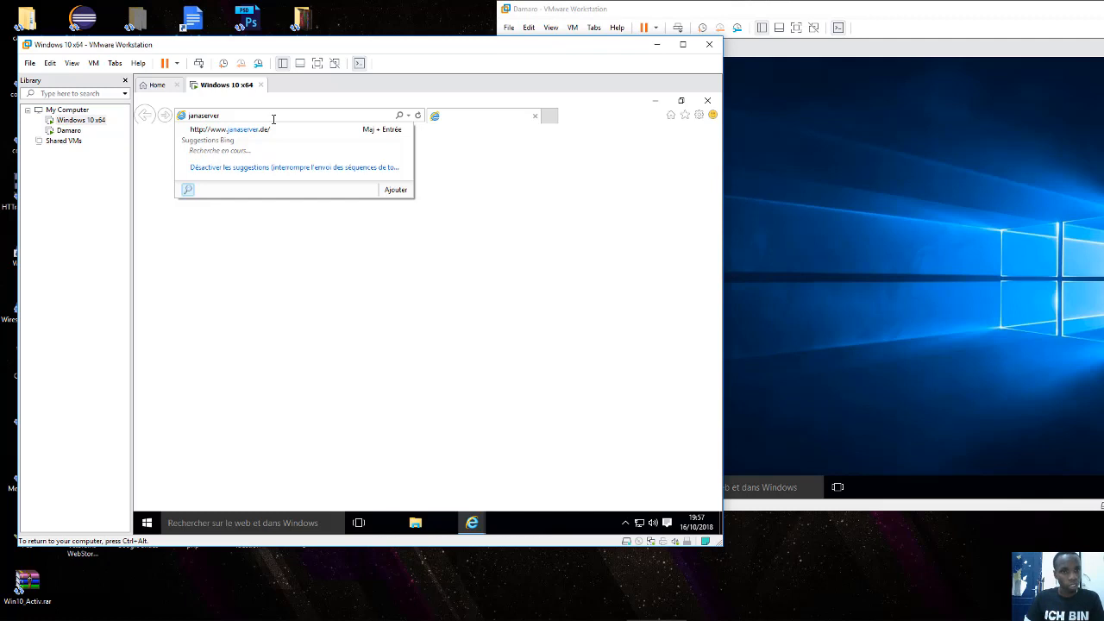
key("Return")
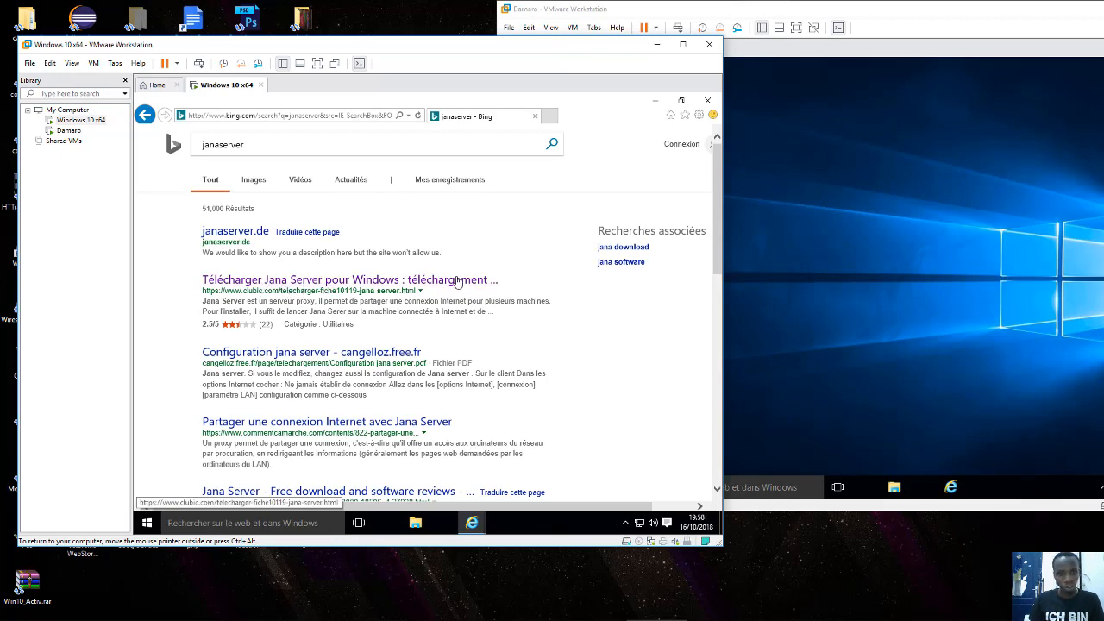
Download Jana Server 2.4.8.51 from the Clubic search result, choosing to run the file rather than save it.
left_click(305, 287)
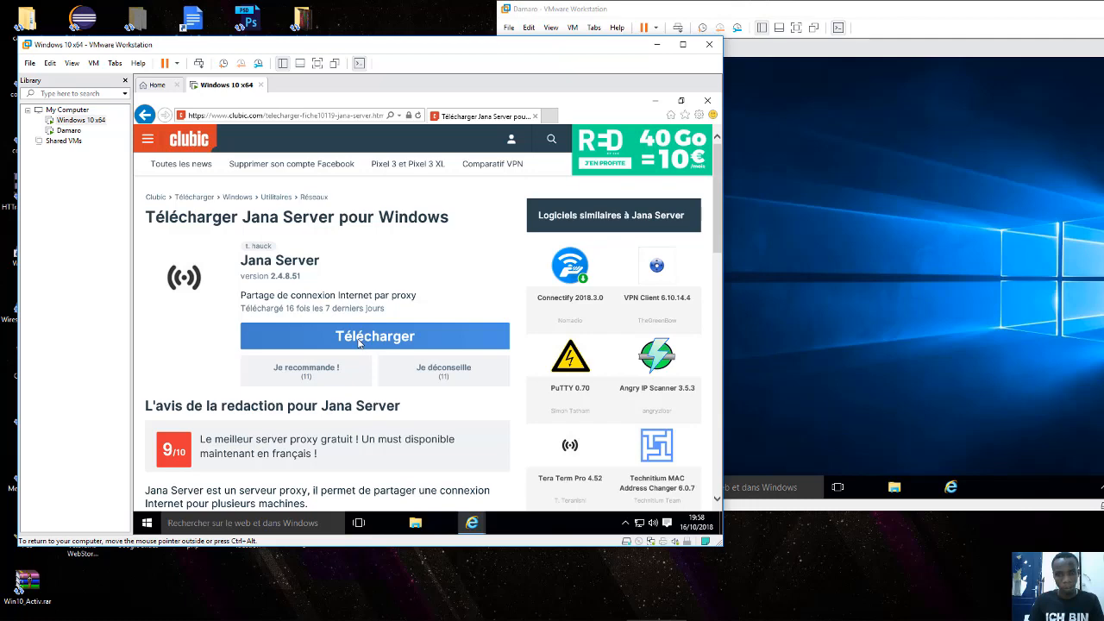
left_click(359, 342)
left_click(363, 399)
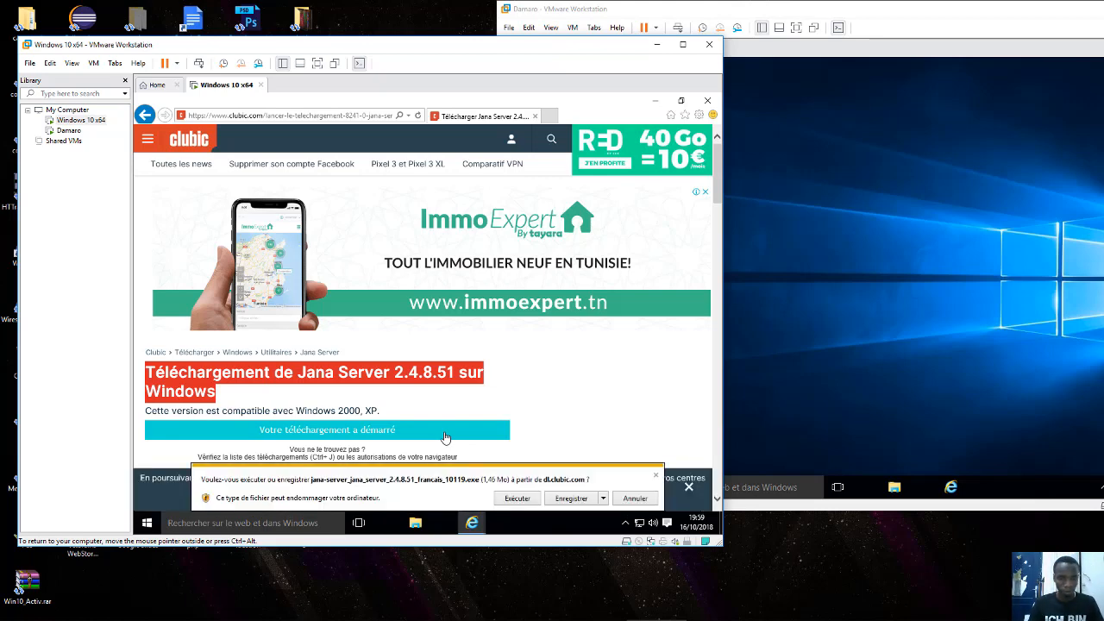
left_click(518, 498)
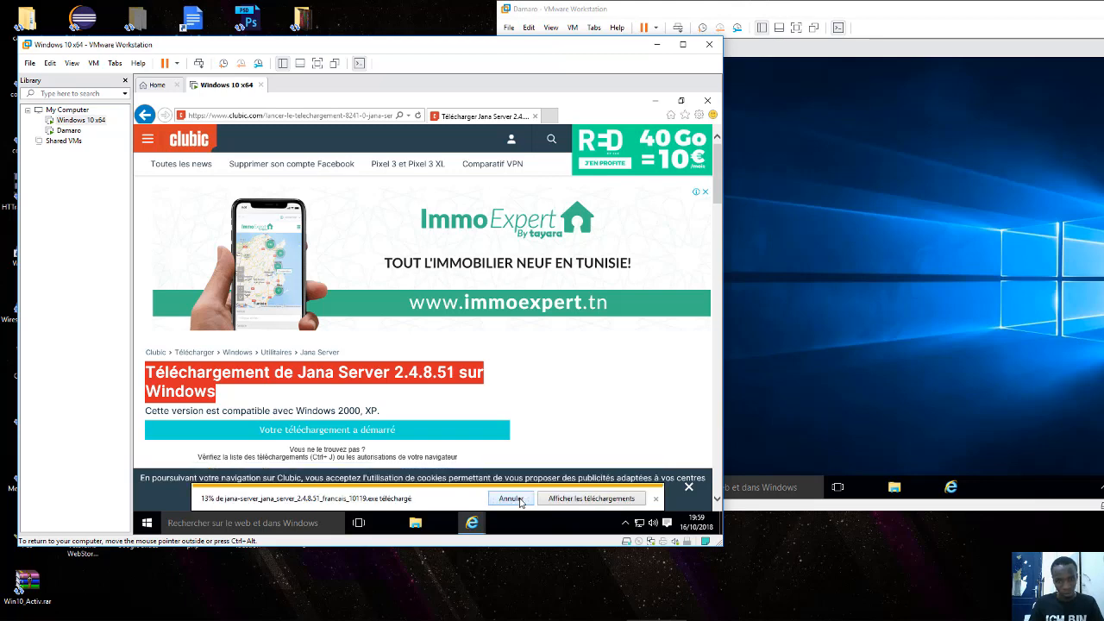
Run the Jana Server installer from the browser's download list and allow it to make changes to the computer.
left_click(569, 503)
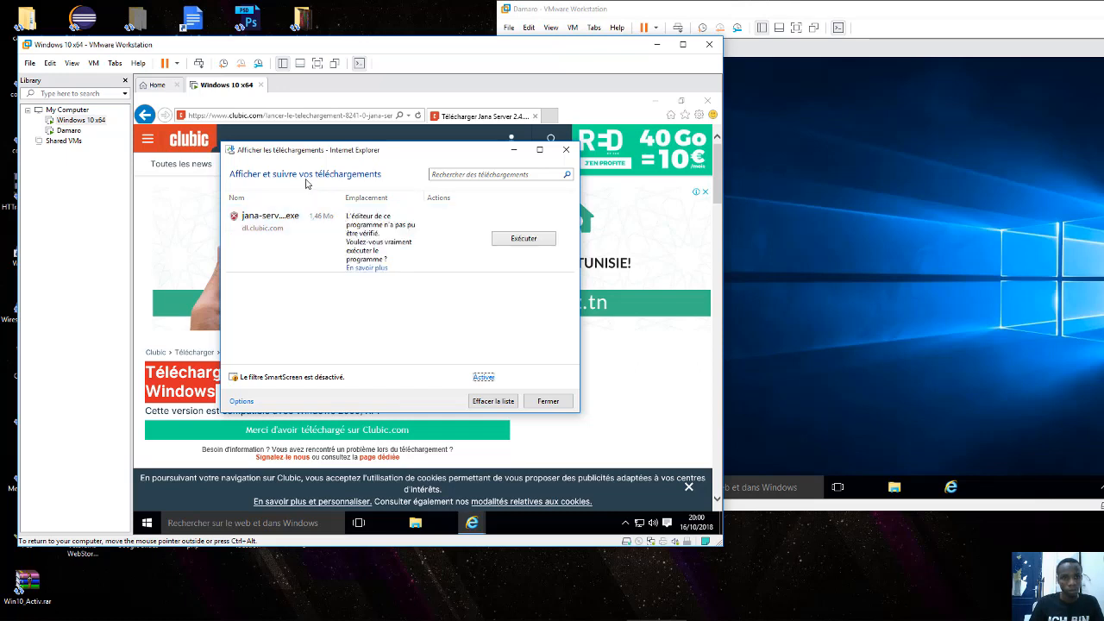
left_click(520, 244)
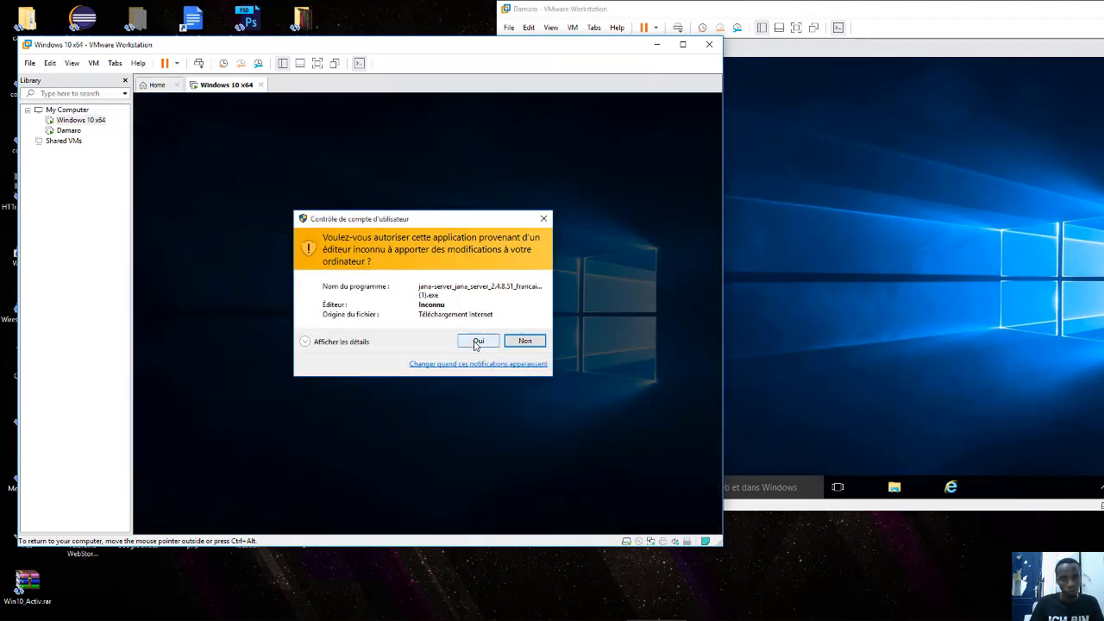
left_click(475, 341)
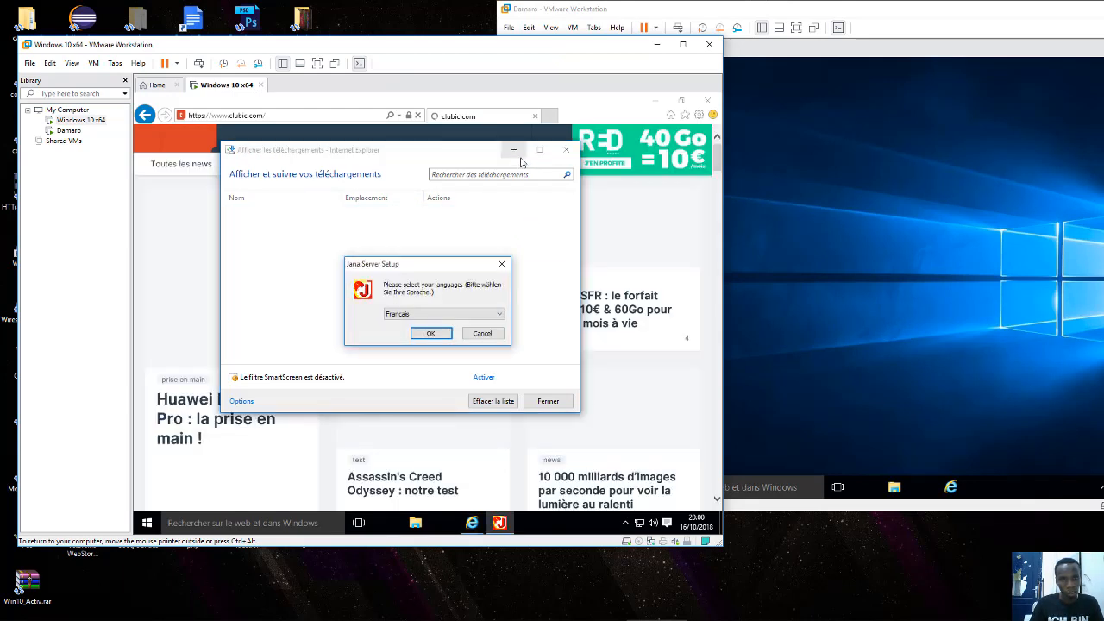
Choose Français as the Jana Server setup language.
left_click(422, 316)
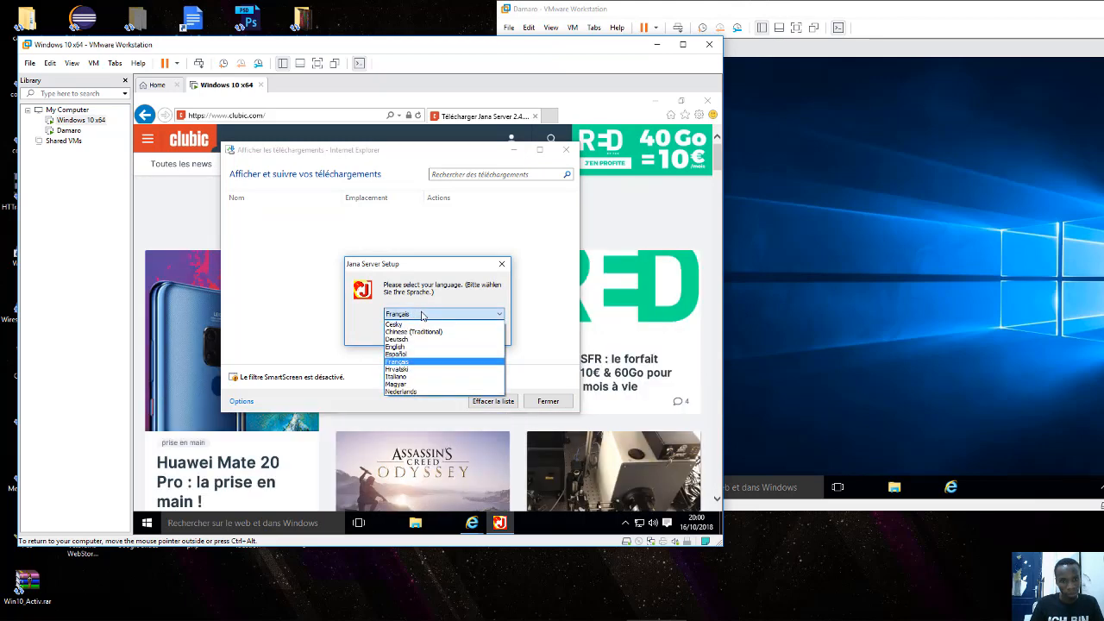
left_click(399, 362)
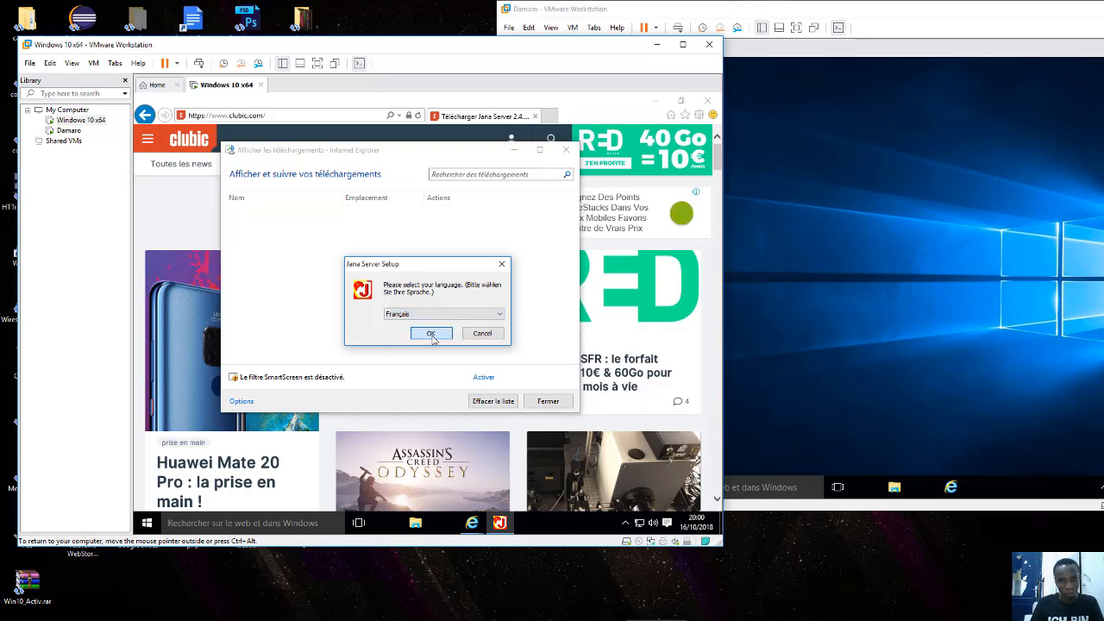
left_click(432, 333)
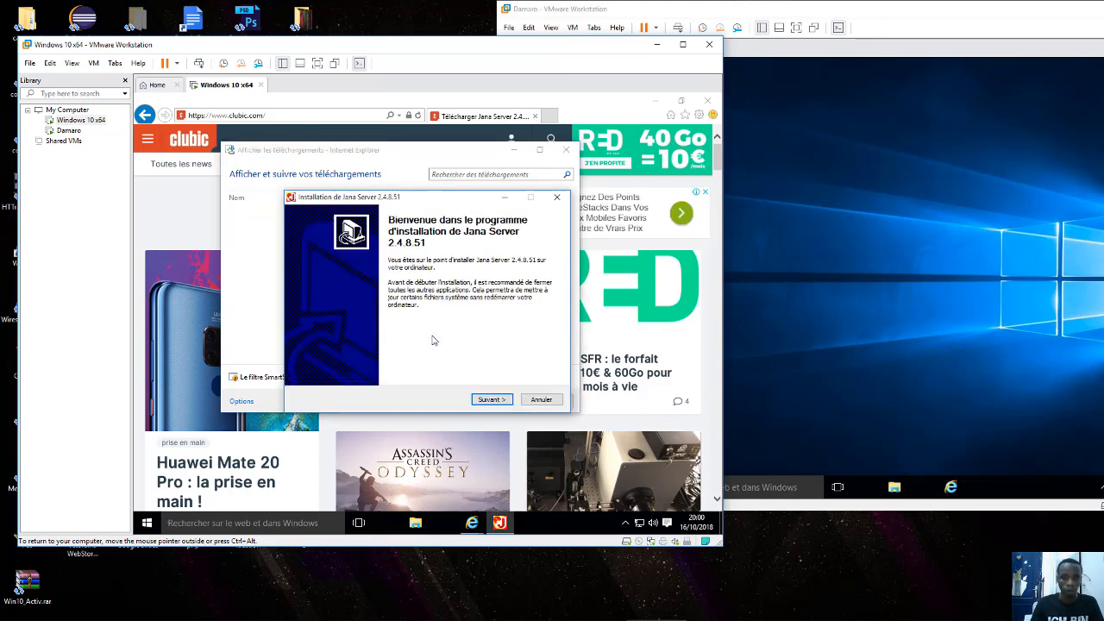
Accept the licence terms and install Jana Server in the default folder C:\Program Files (x86)\Jana2.
left_click(491, 400)
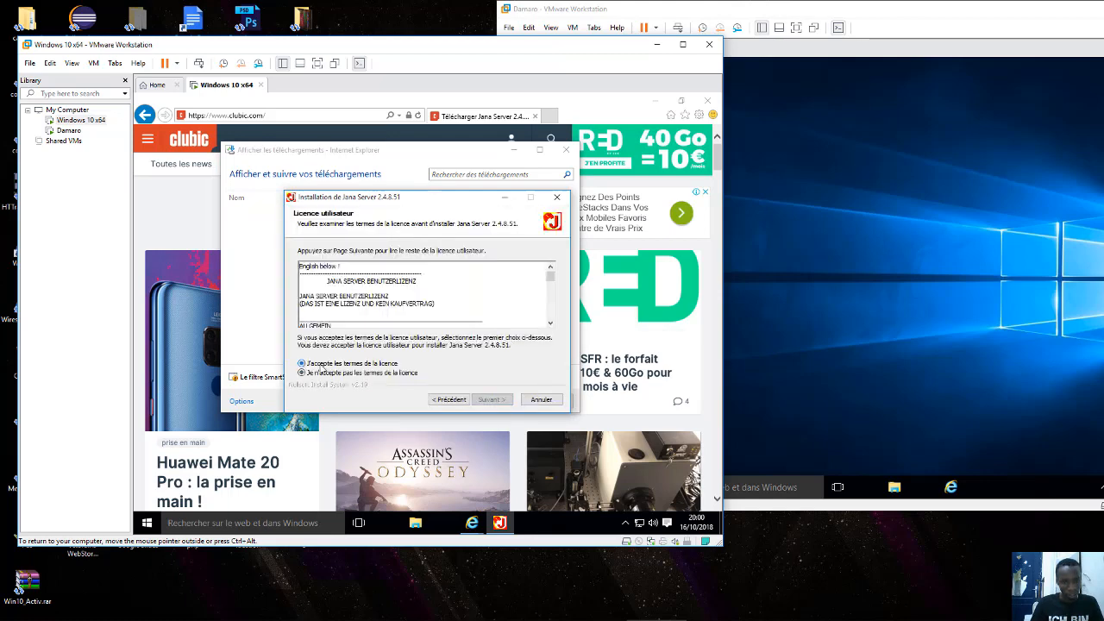
left_click(309, 364)
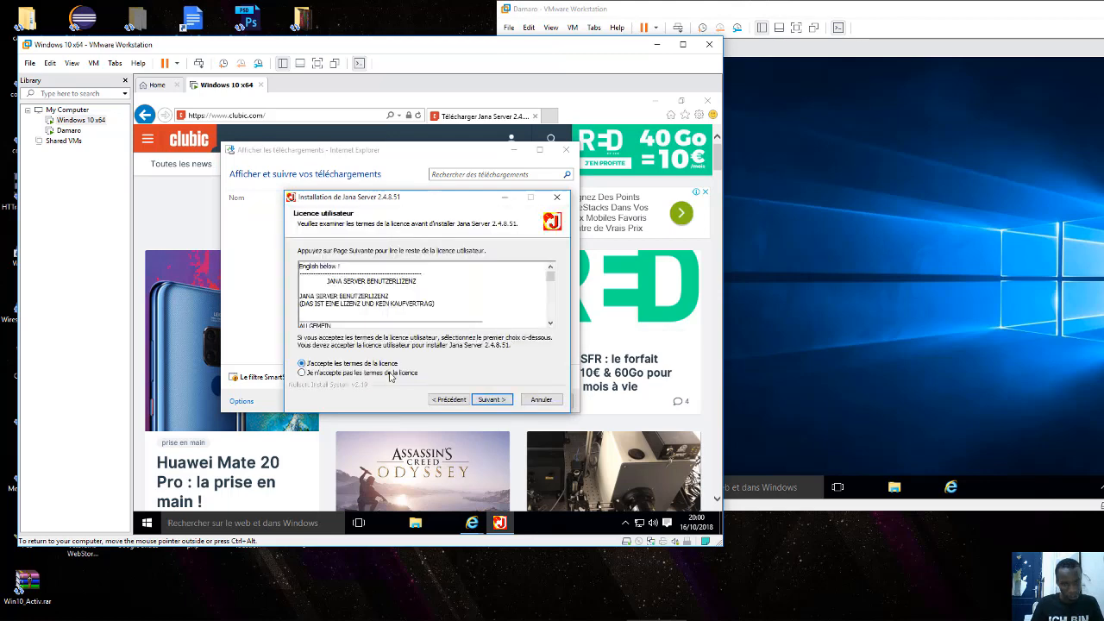
left_click(504, 402)
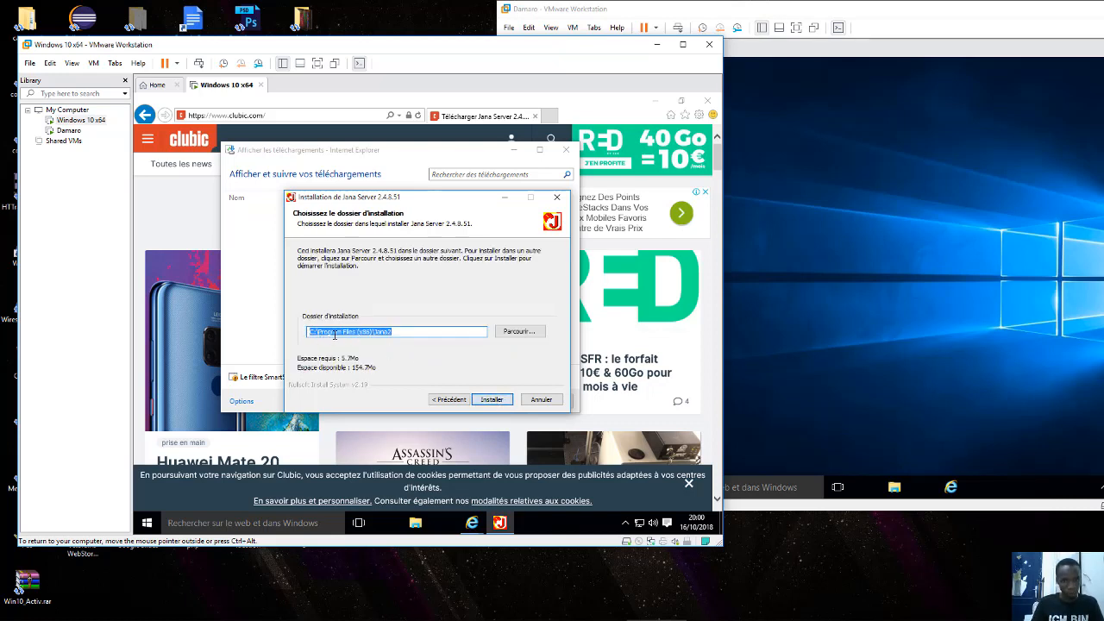
left_click(490, 401)
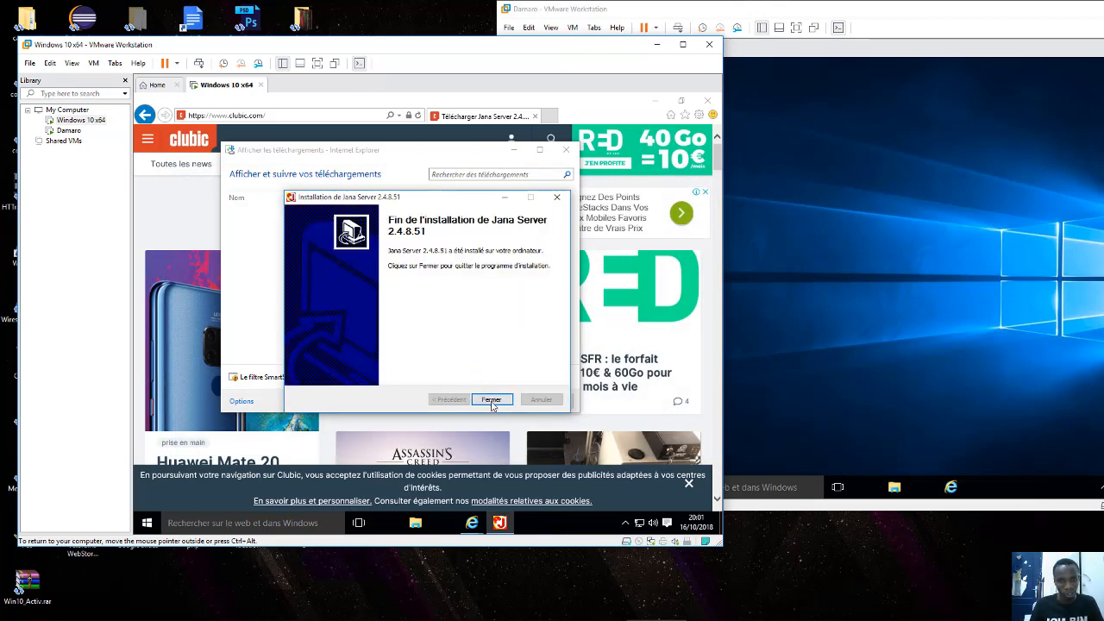
Exit the finished Jana Server installer, clear the download list, and close the downloads window and the browser.
left_click(491, 401)
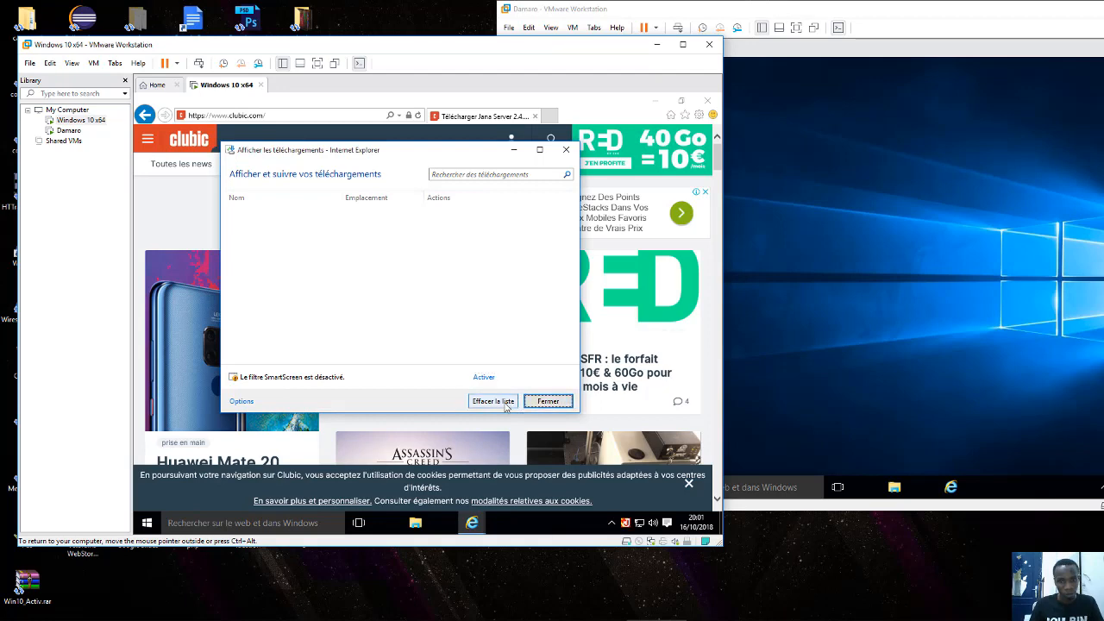
left_click(493, 401)
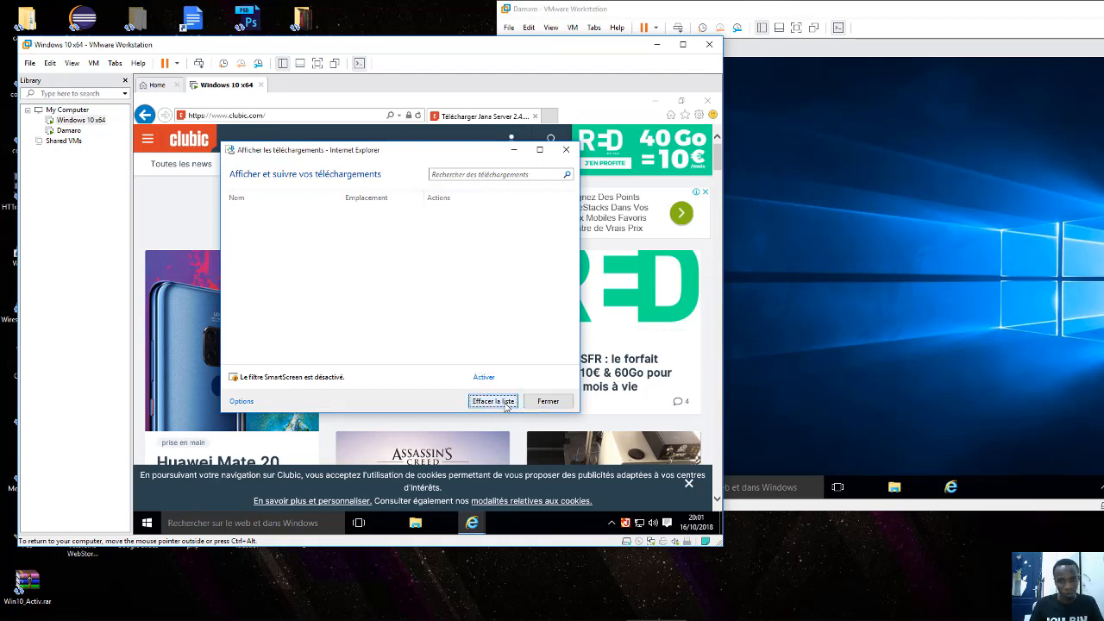
left_click(562, 154)
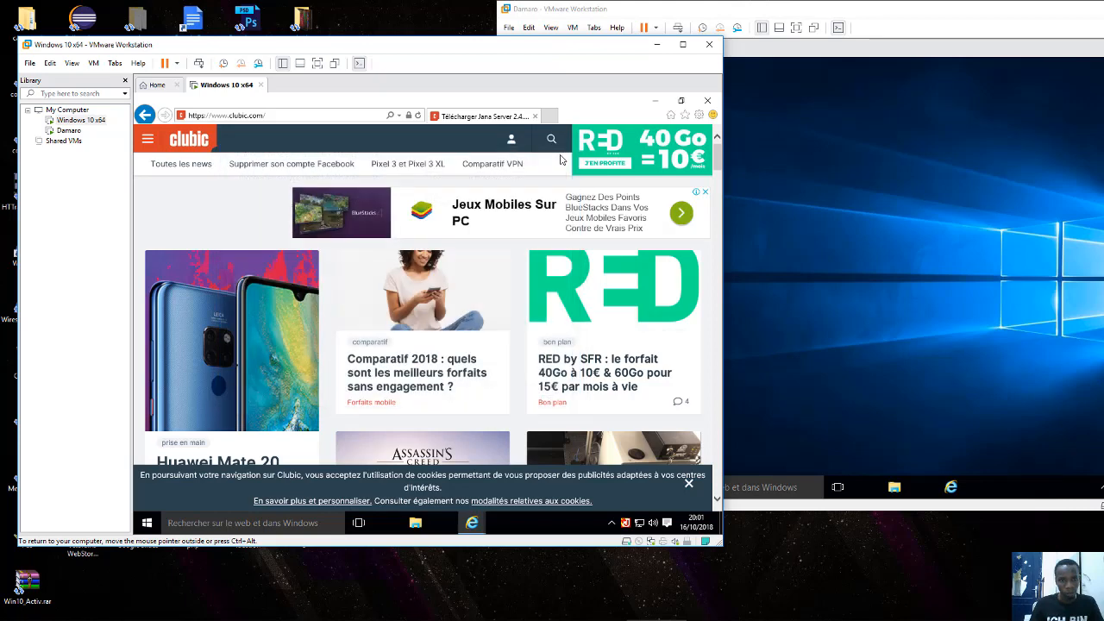
left_click(707, 102)
left_click(707, 103)
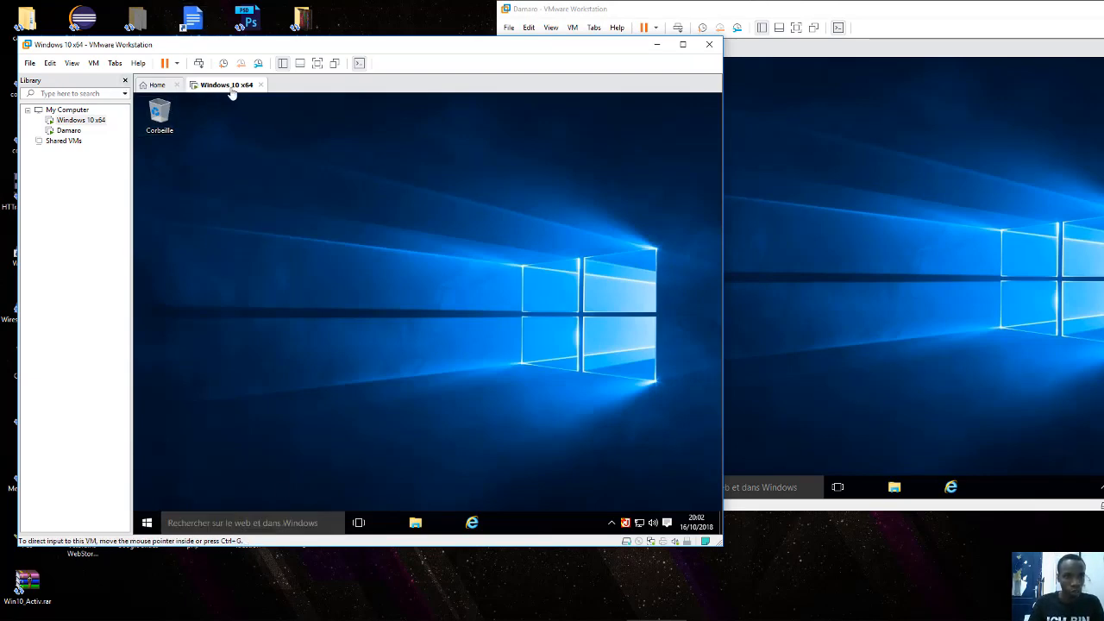
Open a Command Prompt on the Windows 10 x64 guest by searching for cmd.
left_click(830, 177)
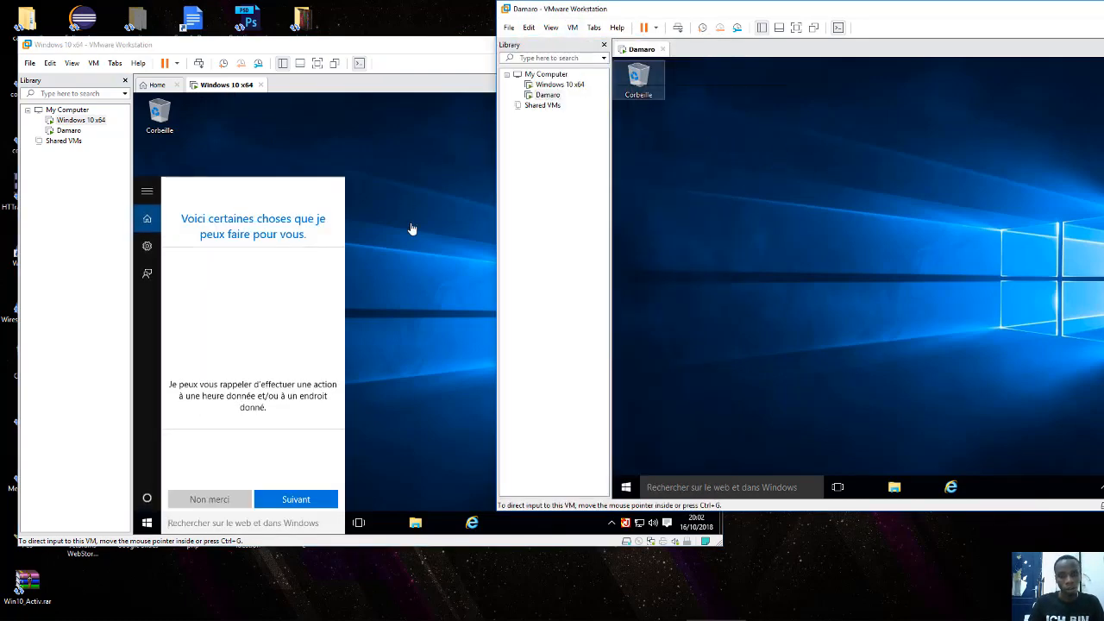
left_click(405, 320)
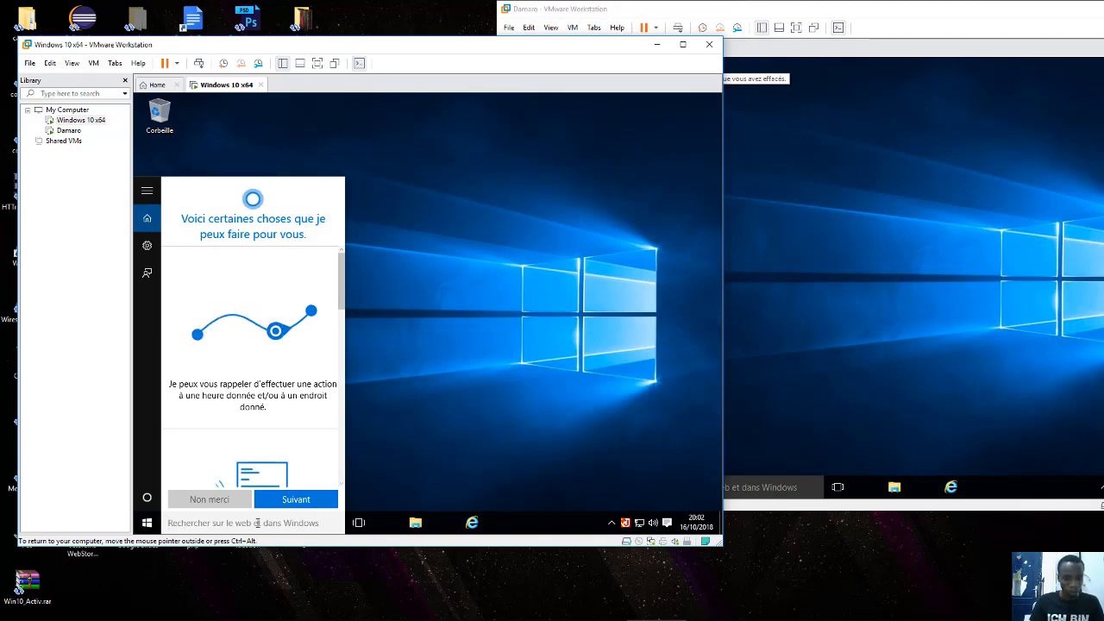
type("cm")
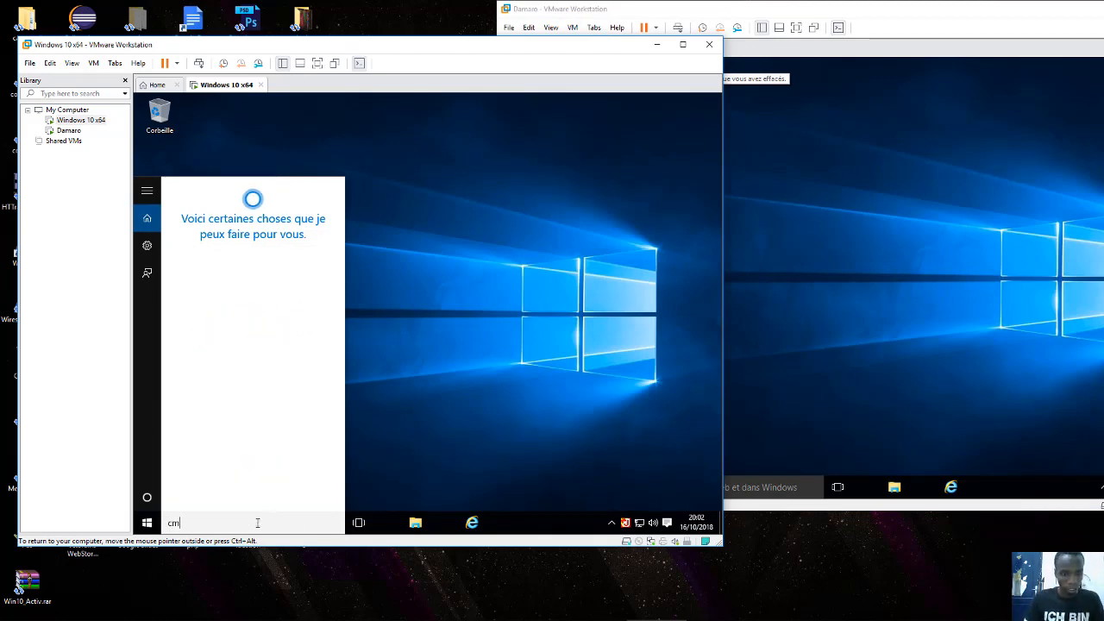
type("d")
key("Return")
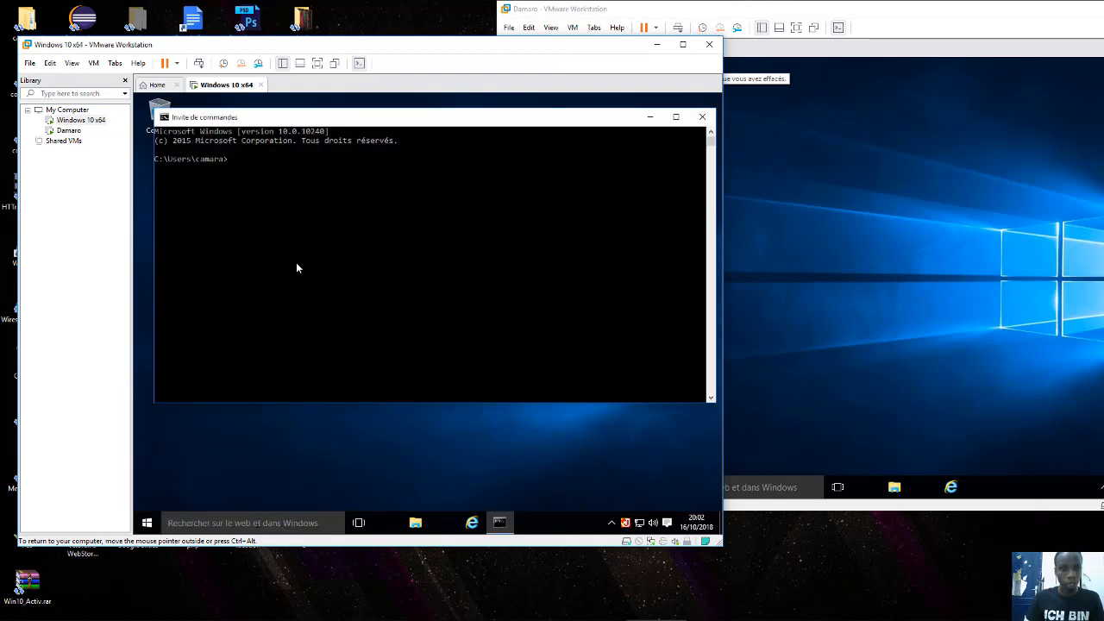
Display the guest's IP configuration with ipconfig and move the Command Prompt window aside.
type("ip")
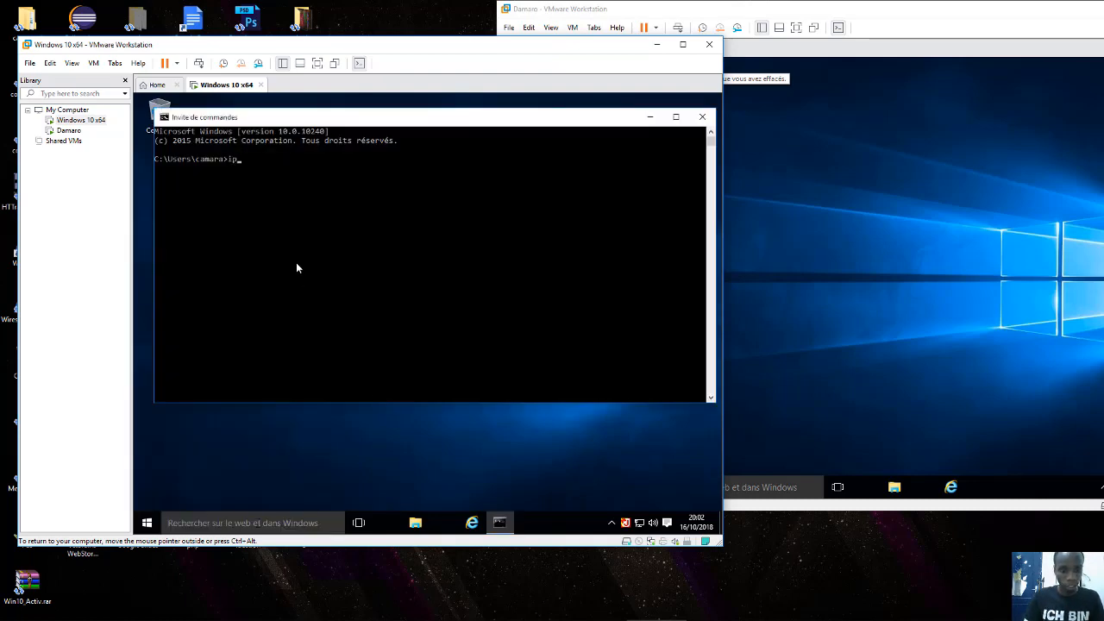
type("config")
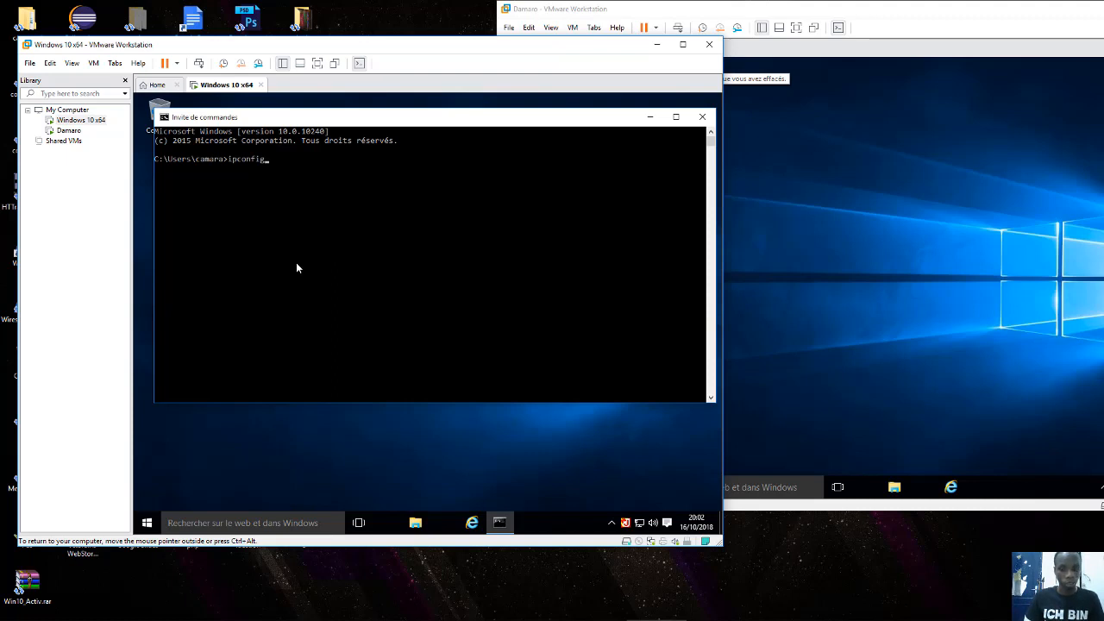
key("Return")
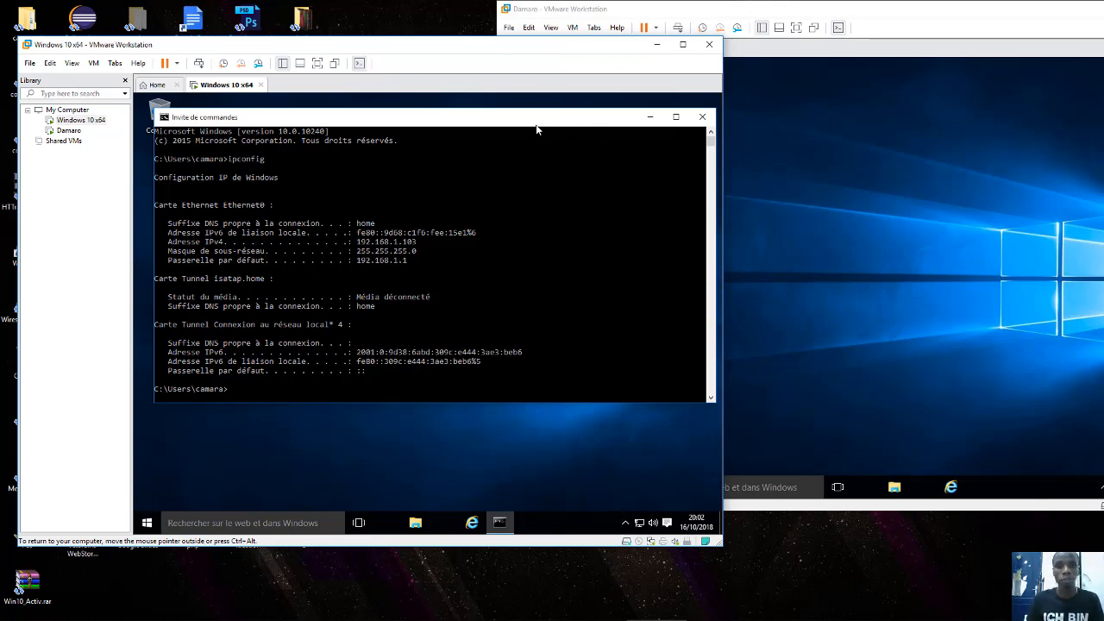
left_click_drag(535, 121, 325, 122)
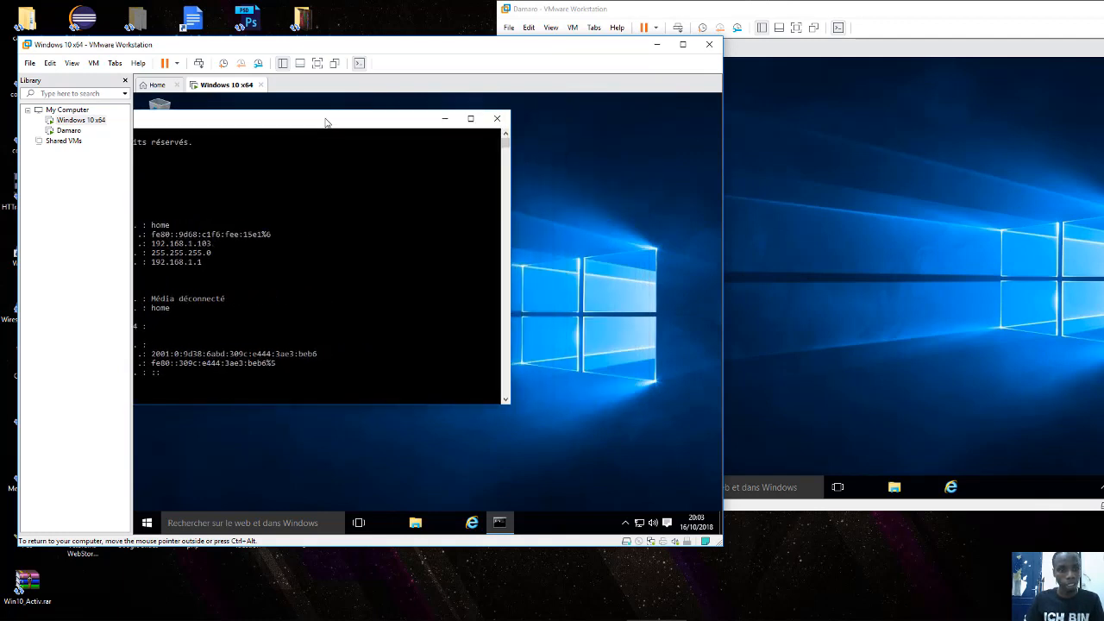
Open the Internet Protocol version 4 (TCP/IPv4) properties of Ethernet0 from the Network and Sharing Center.
right_click(639, 522)
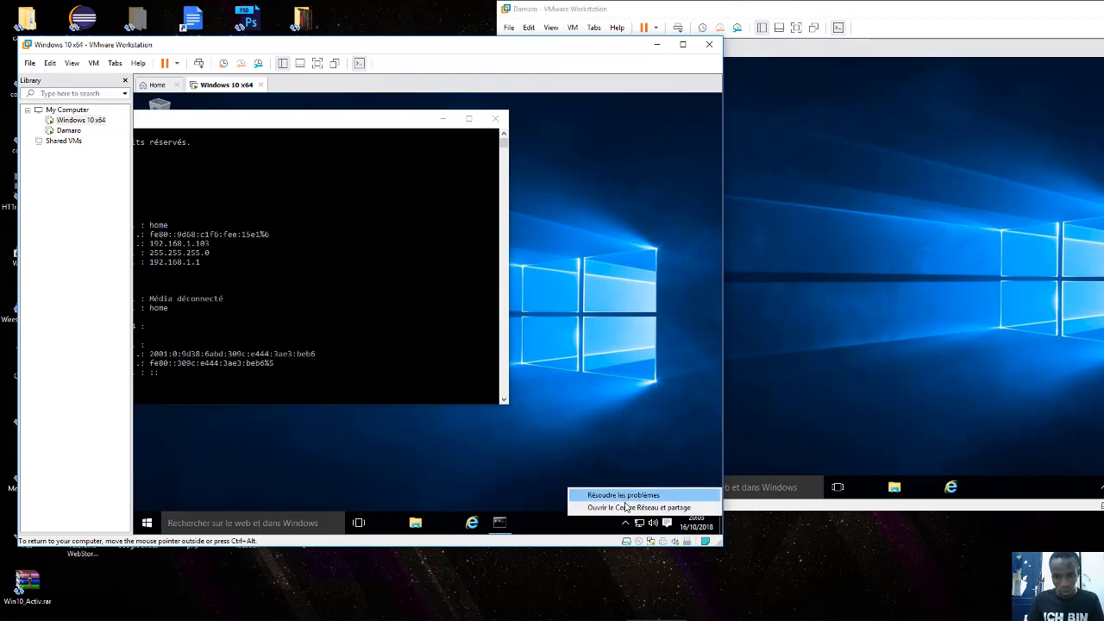
left_click(624, 511)
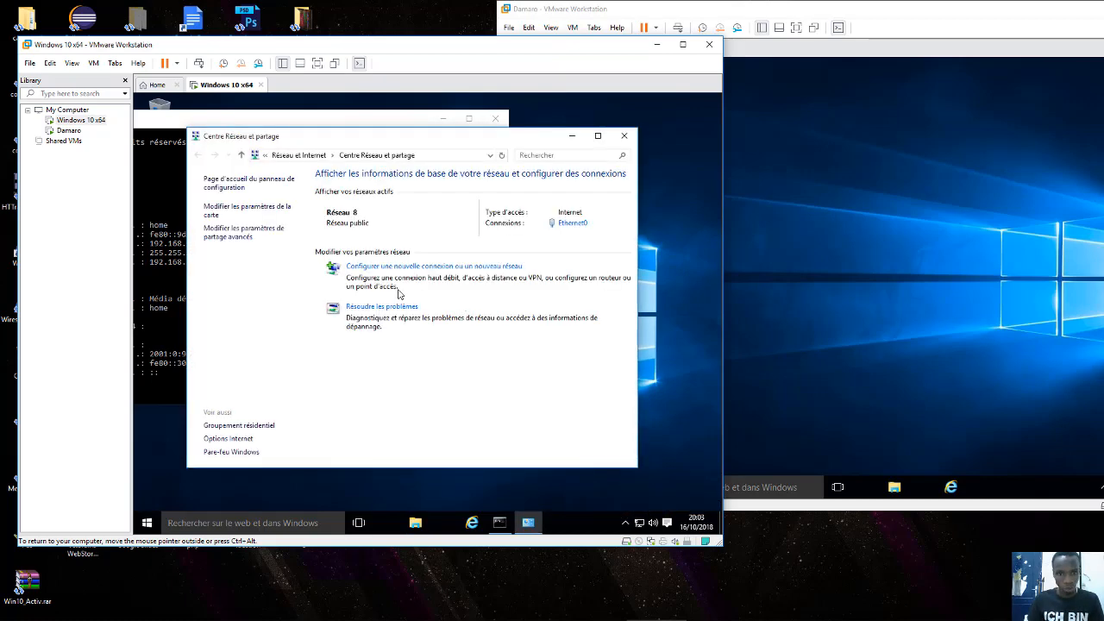
left_click(570, 226)
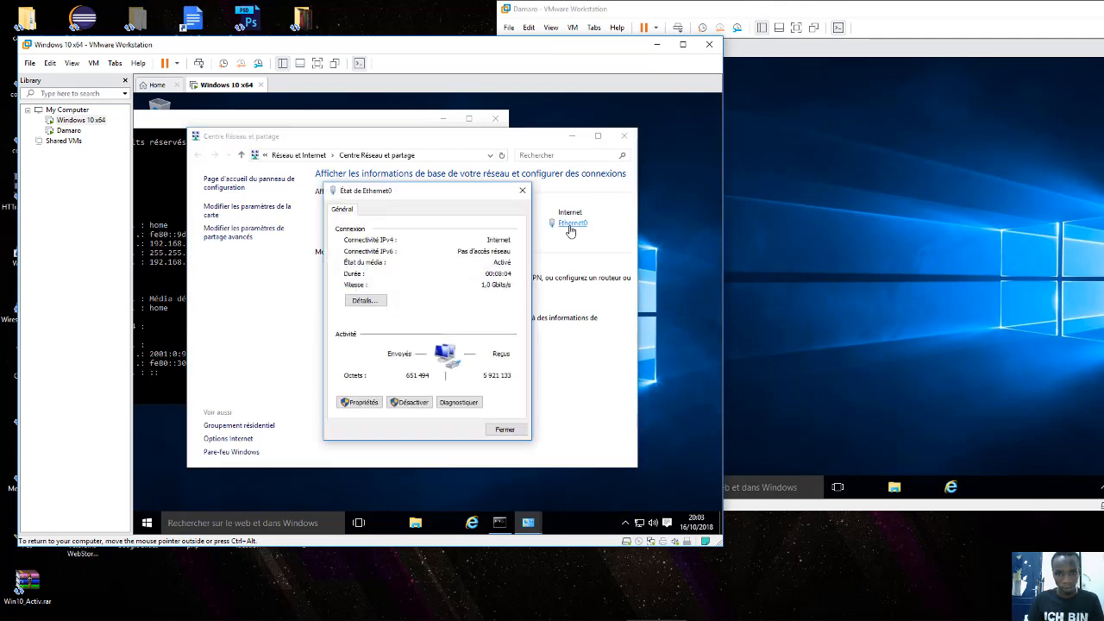
left_click(365, 406)
left_click(362, 402)
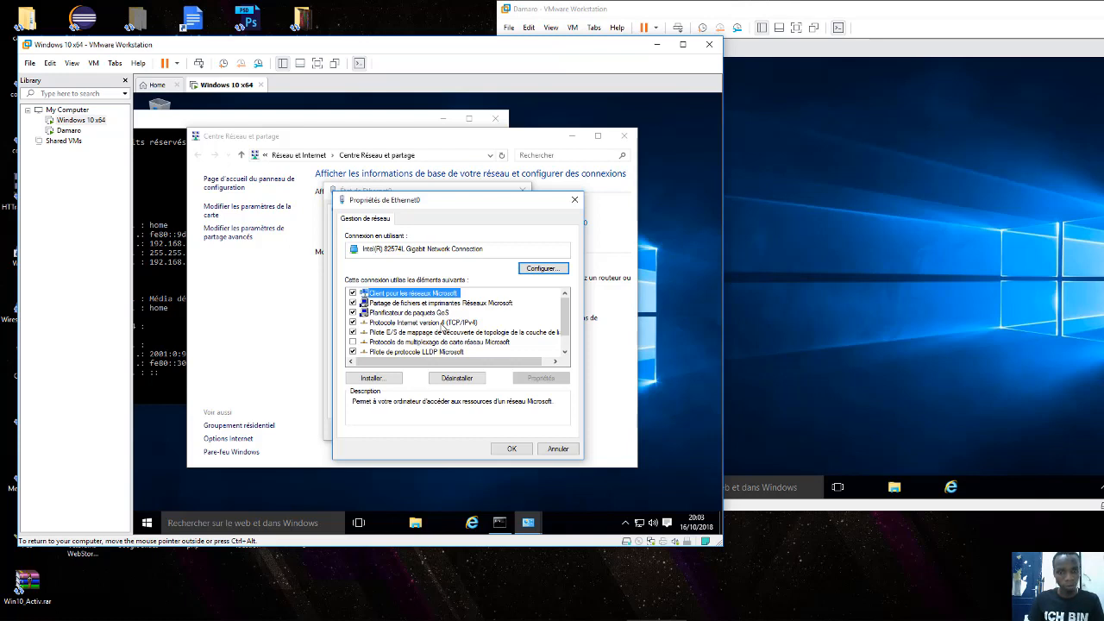
left_click(443, 322)
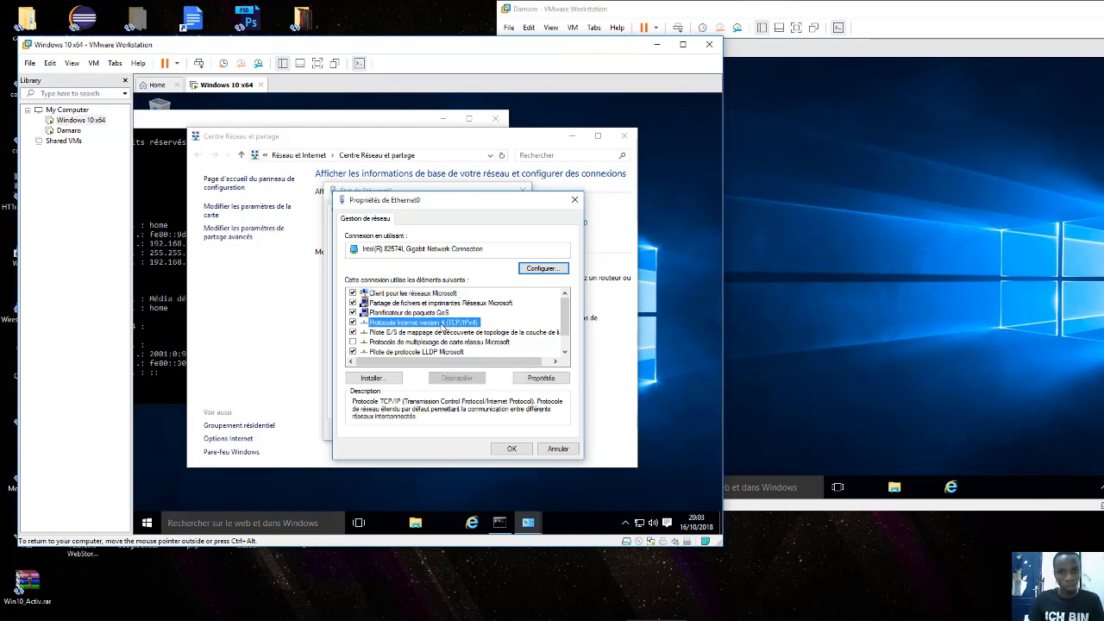
double_click(444, 322)
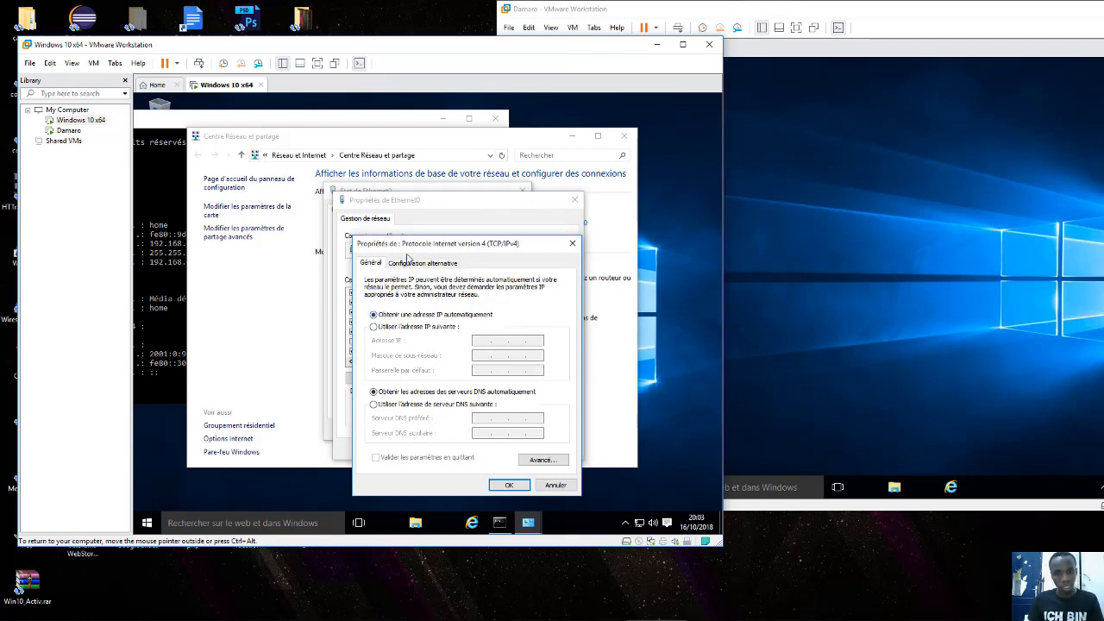
Switch Ethernet0 to a manual IP address, entering 192.168.1.103 with subnet mask 255.255.255.0.
left_click(375, 327)
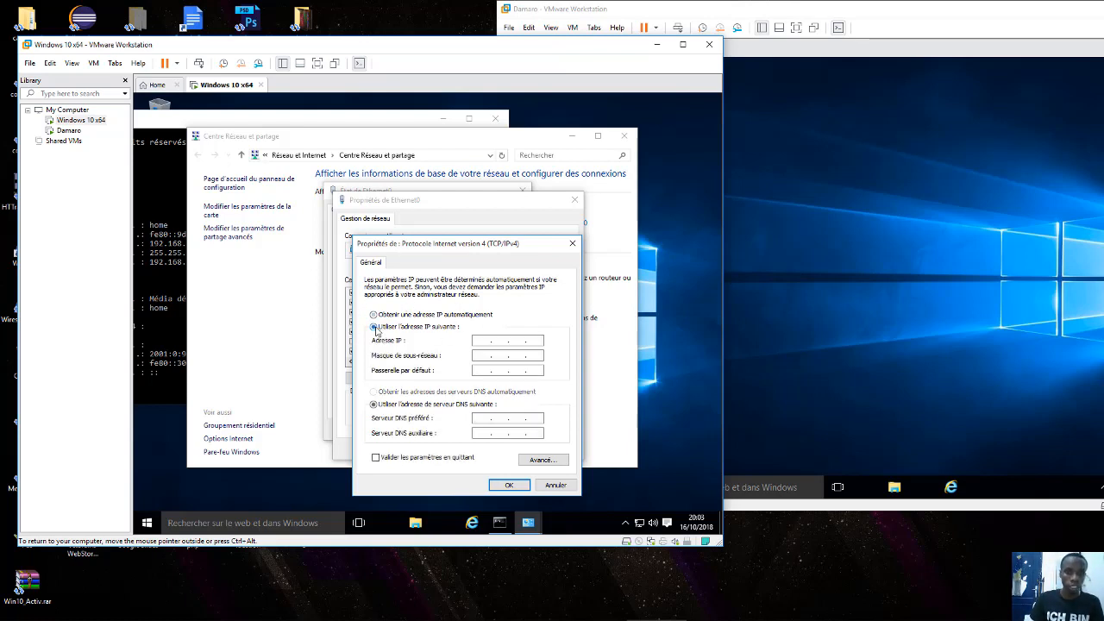
left_click(476, 341)
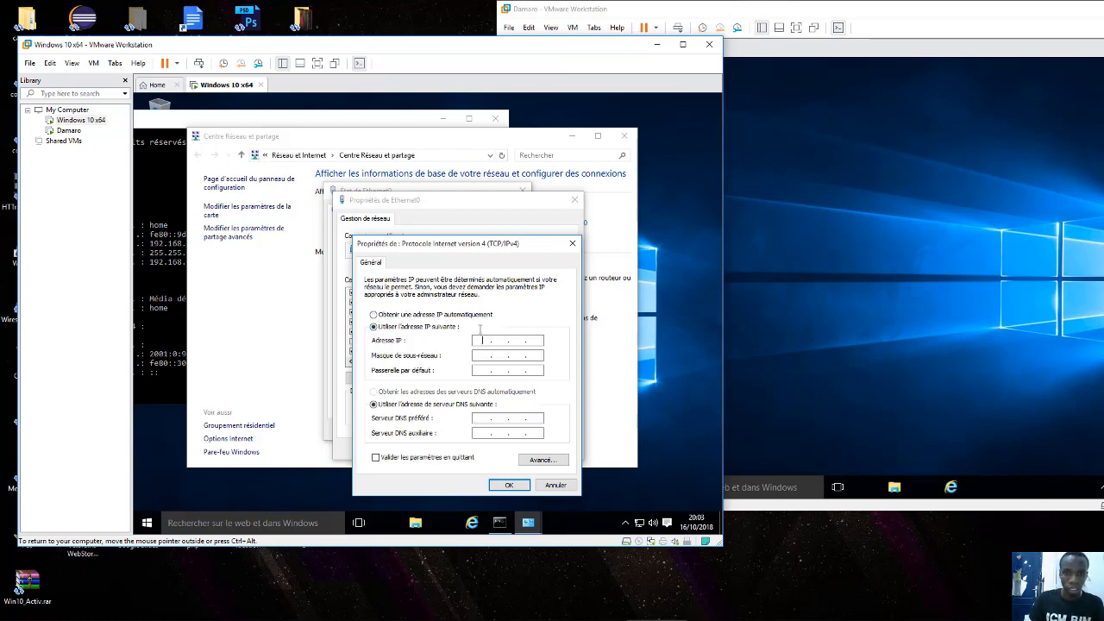
left_click(153, 274)
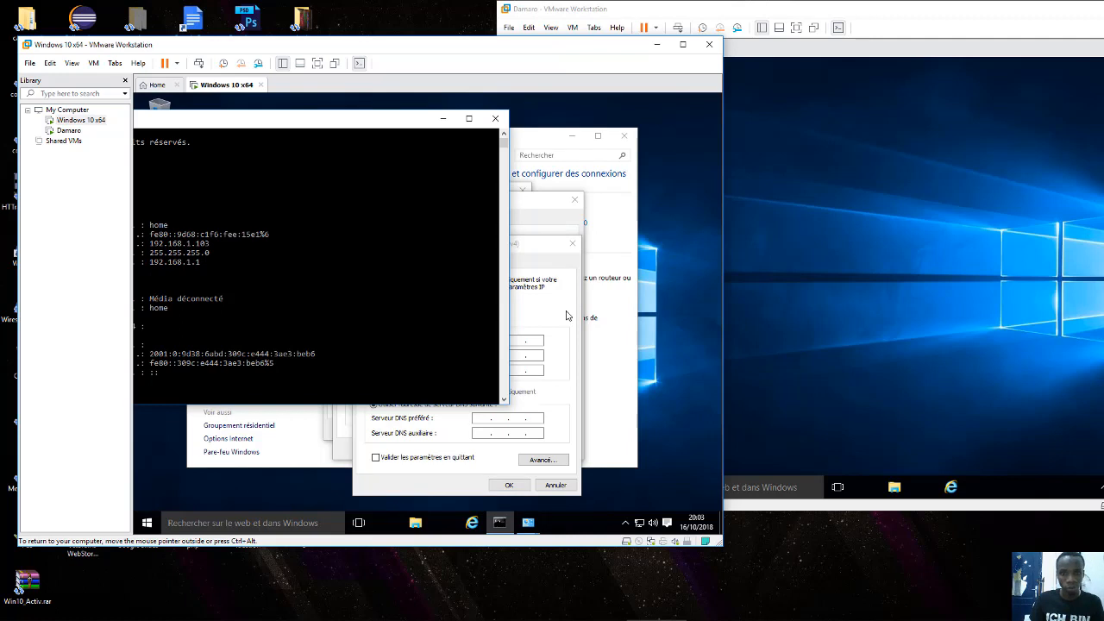
left_click(569, 317)
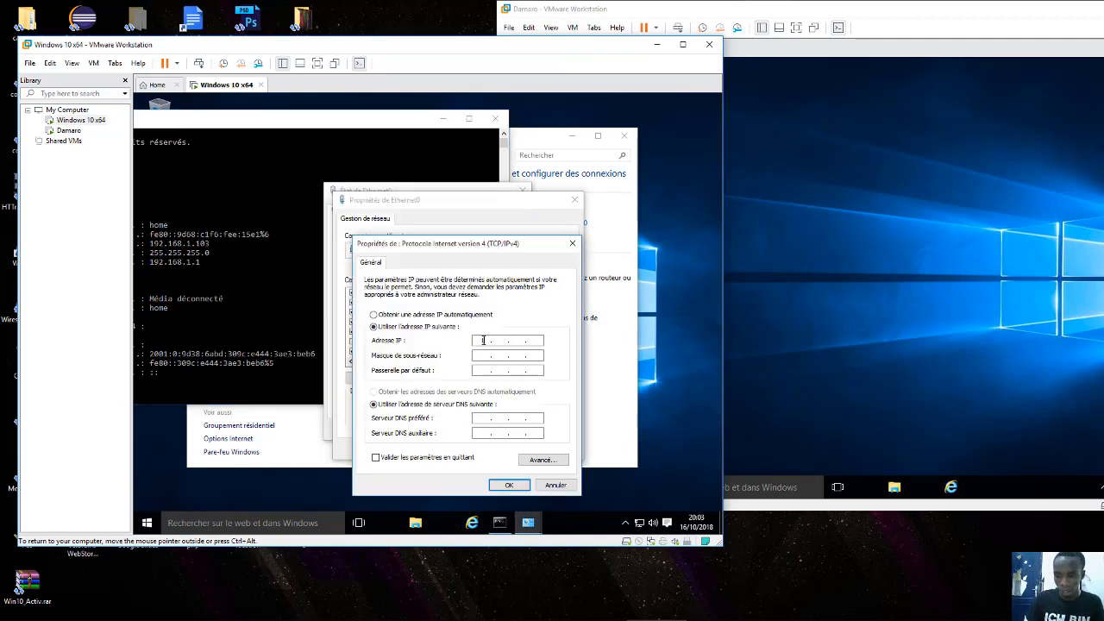
type("192 . 1")
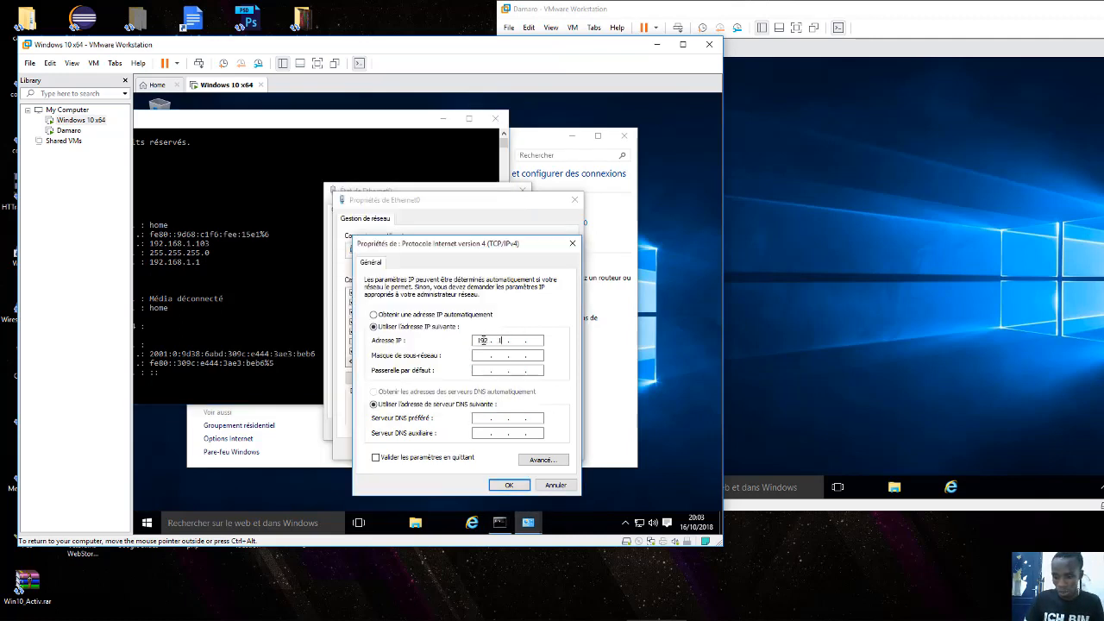
type("68 . ")
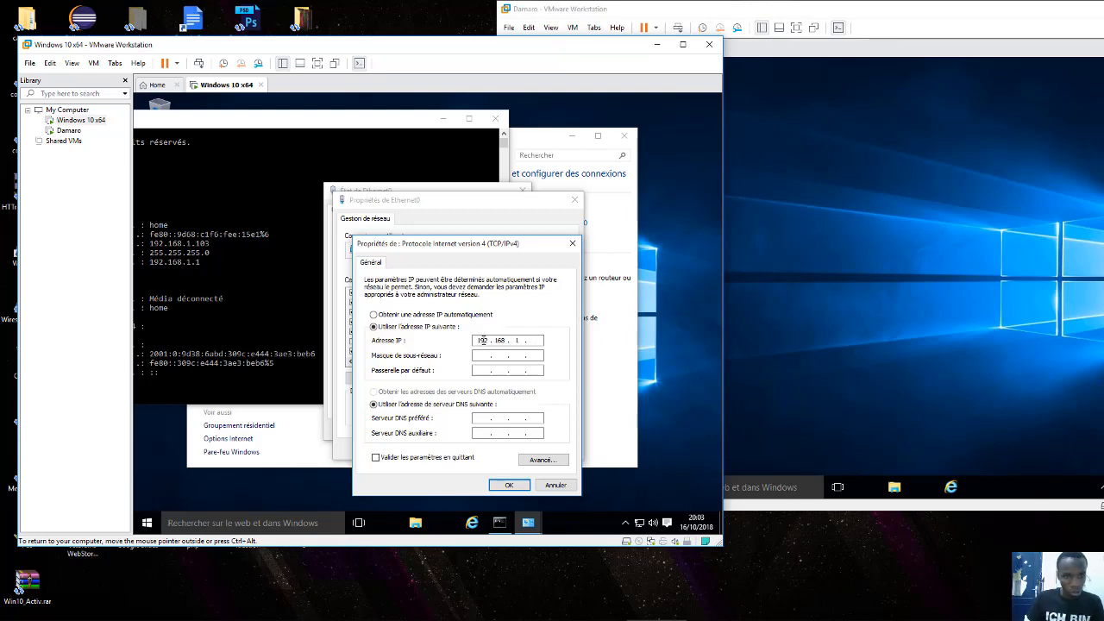
type("1 . 103")
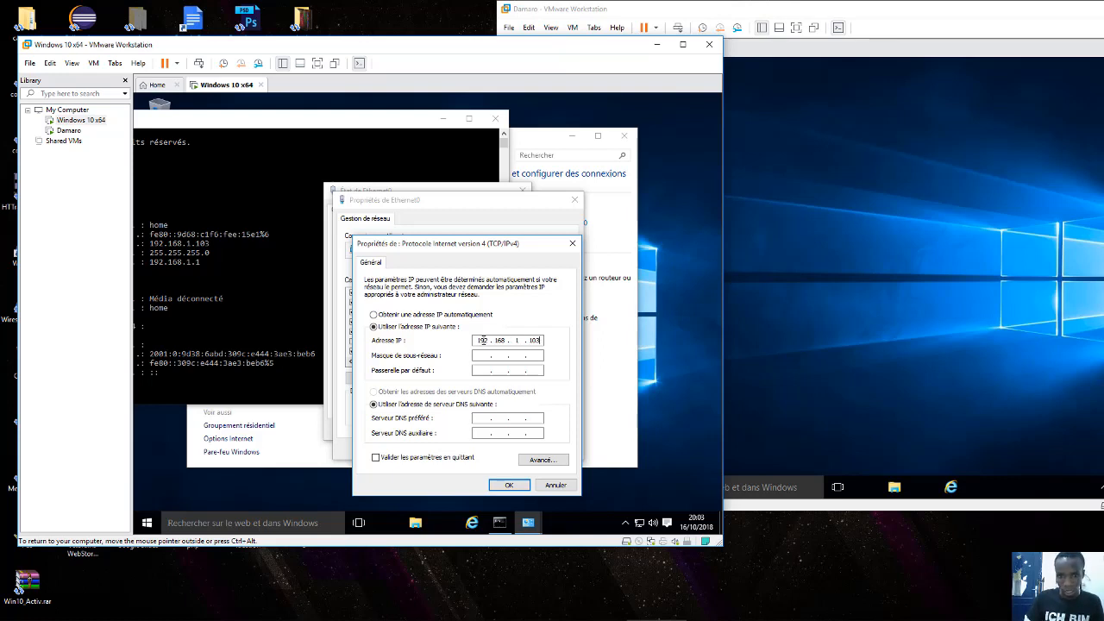
left_click(477, 357)
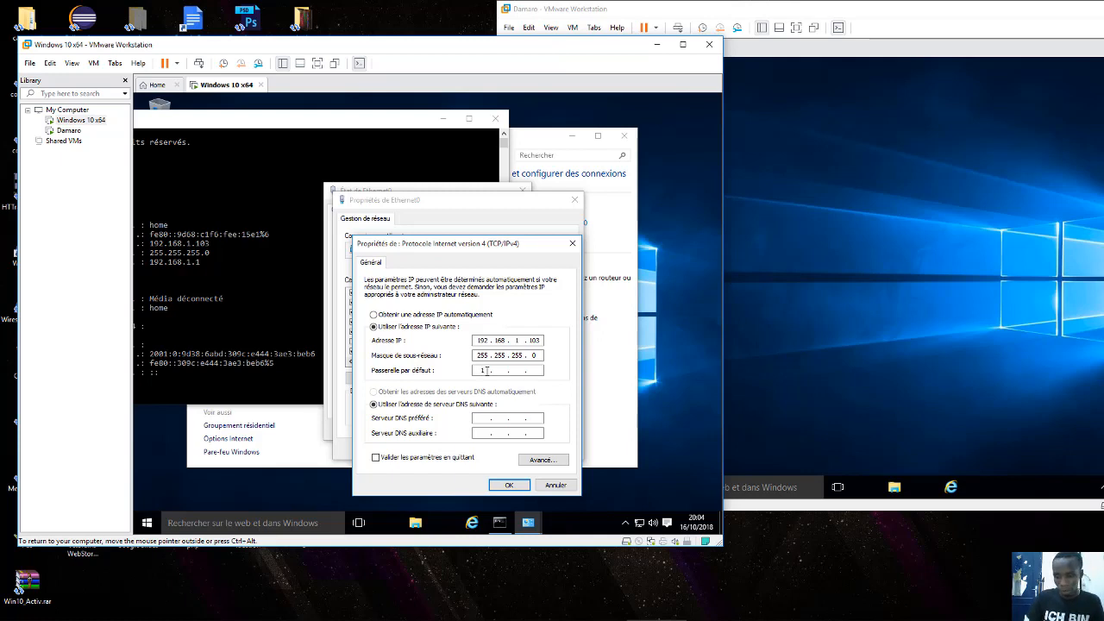
Set both the default gateway and the preferred DNS server to 192.168.1.1 and accept the IPv4 settings.
left_click(486, 371)
type("192 . 168 . ")
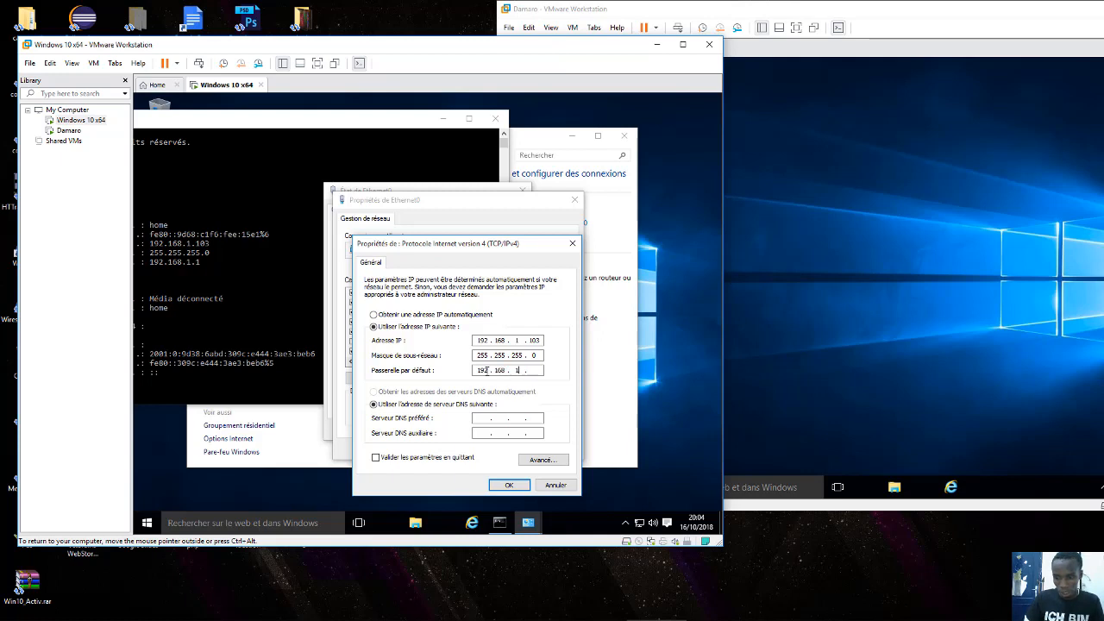
type("1 . 1")
left_click(486, 417)
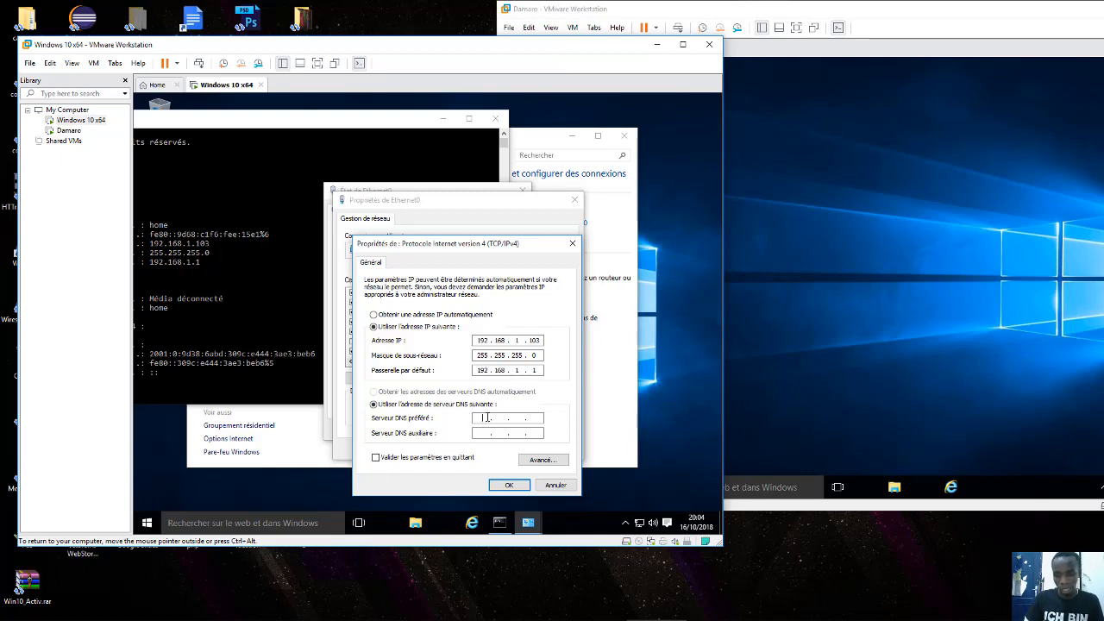
type("192 . ")
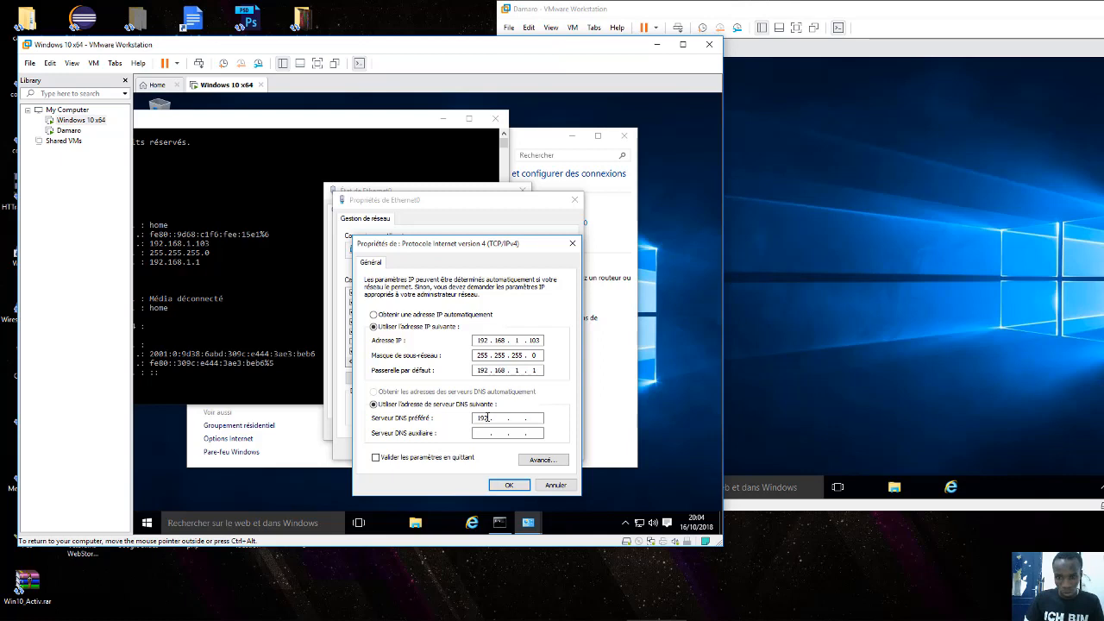
type("168")
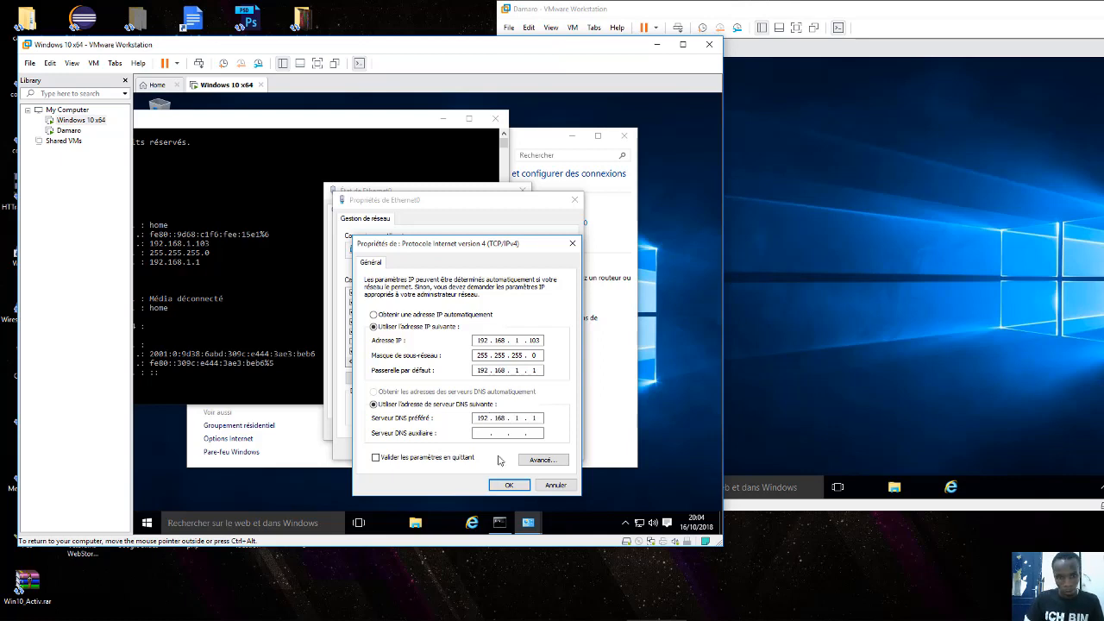
left_click(508, 486)
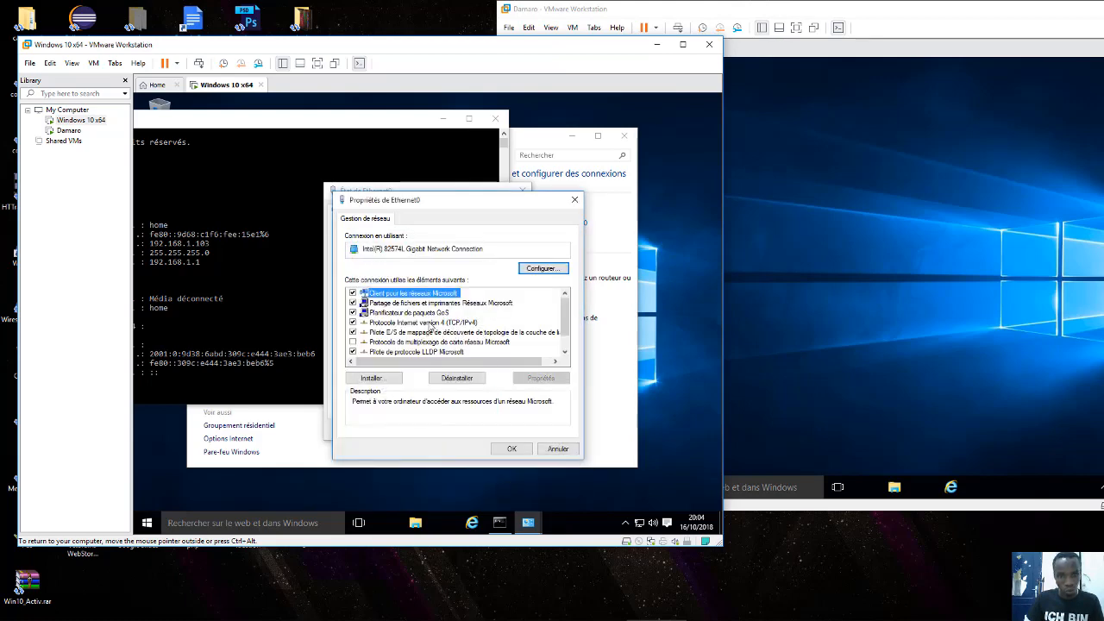
Open the advanced TCP/IP settings from Ethernet0's Internet Protocol version 4 (TCP/IPv4) properties.
double_click(431, 322)
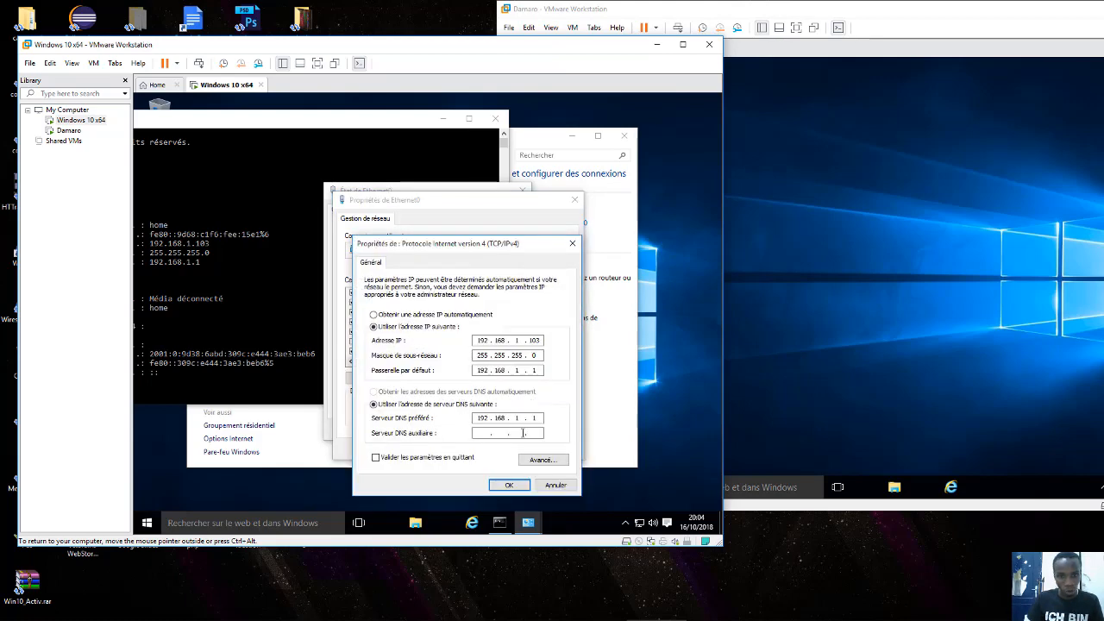
left_click(542, 461)
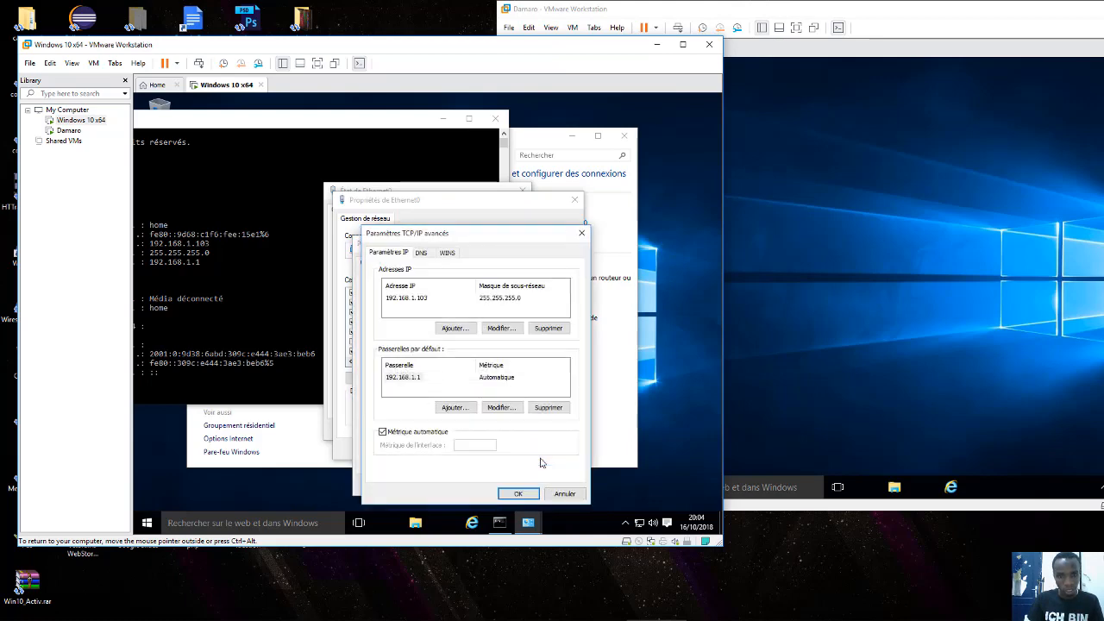
left_click(582, 232)
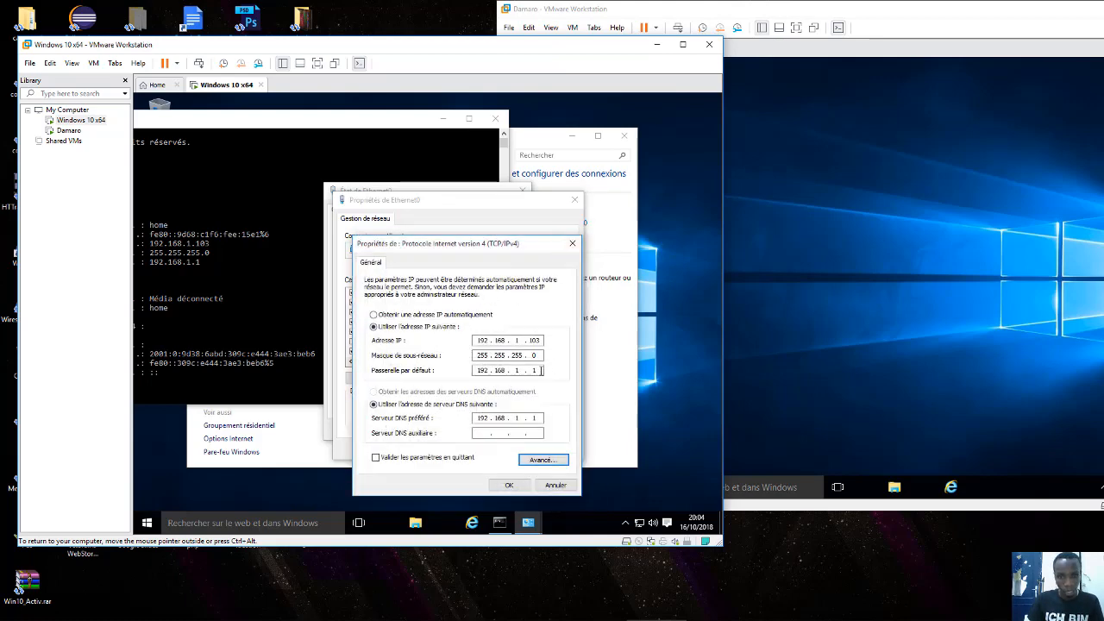
left_click(540, 462)
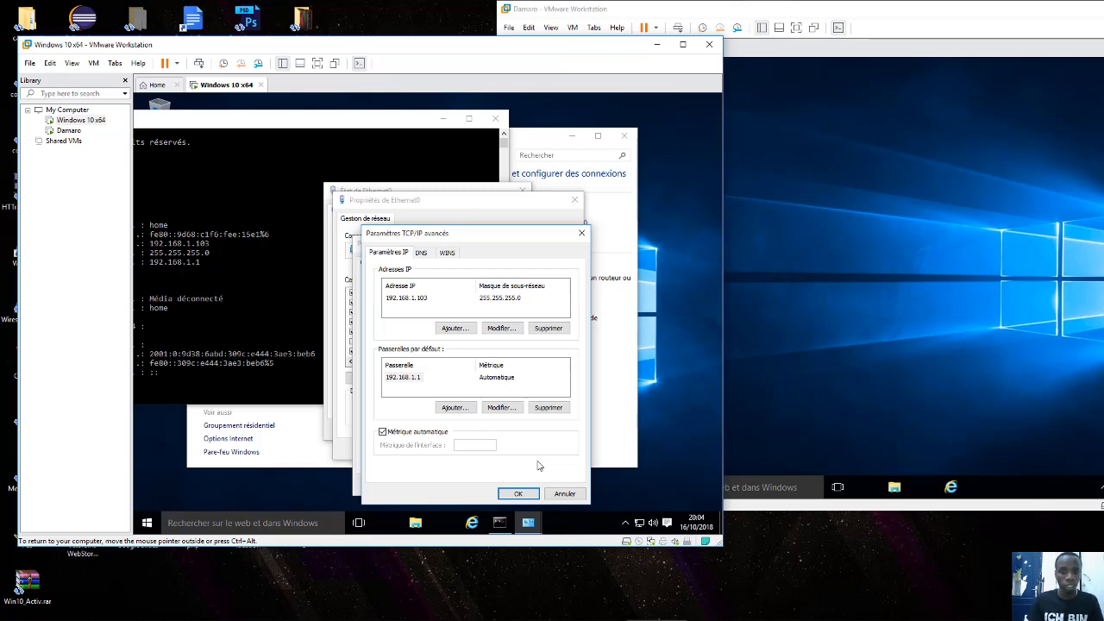
Add a second IP address, 10.0.0.10 with subnet mask 255.0.0.0, to Ethernet0.
left_click(454, 329)
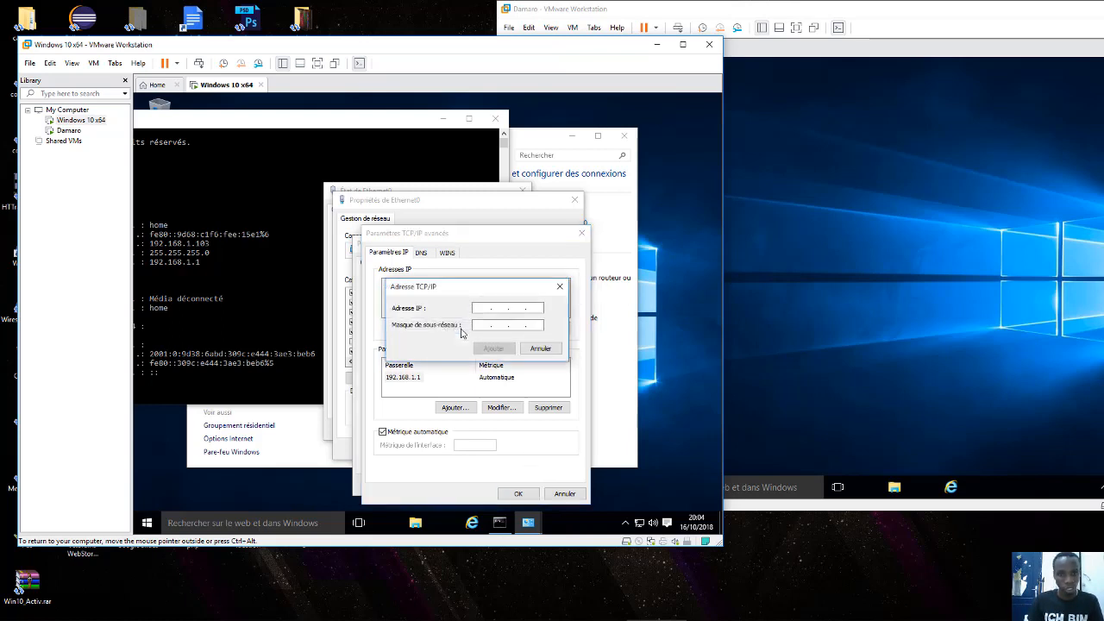
type("10 . . .")
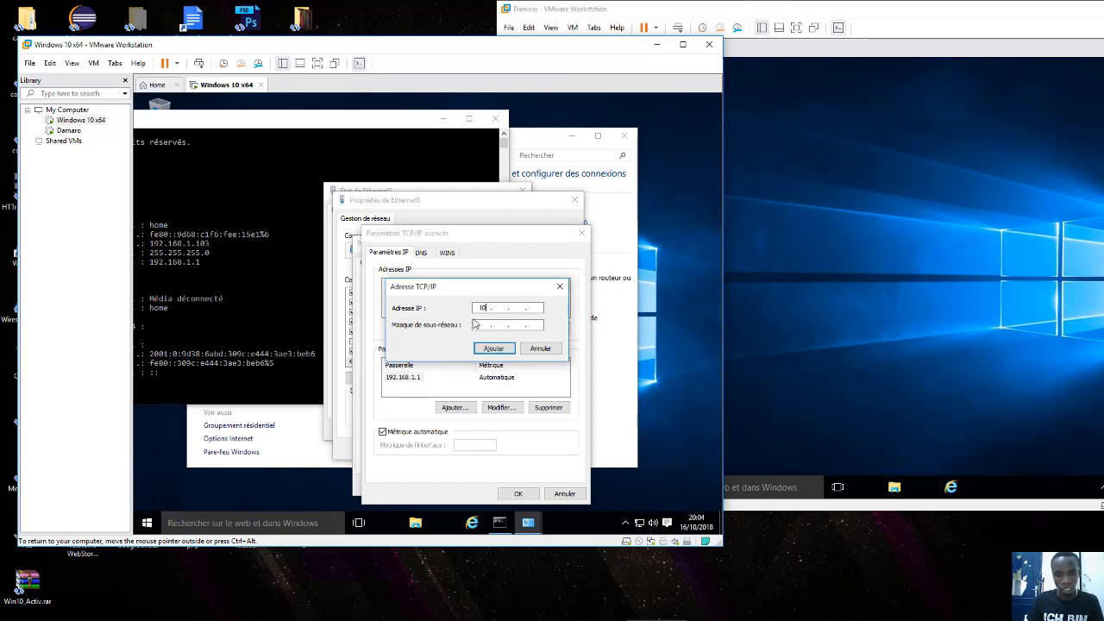
type("0 ")
type("0 ")
type("10")
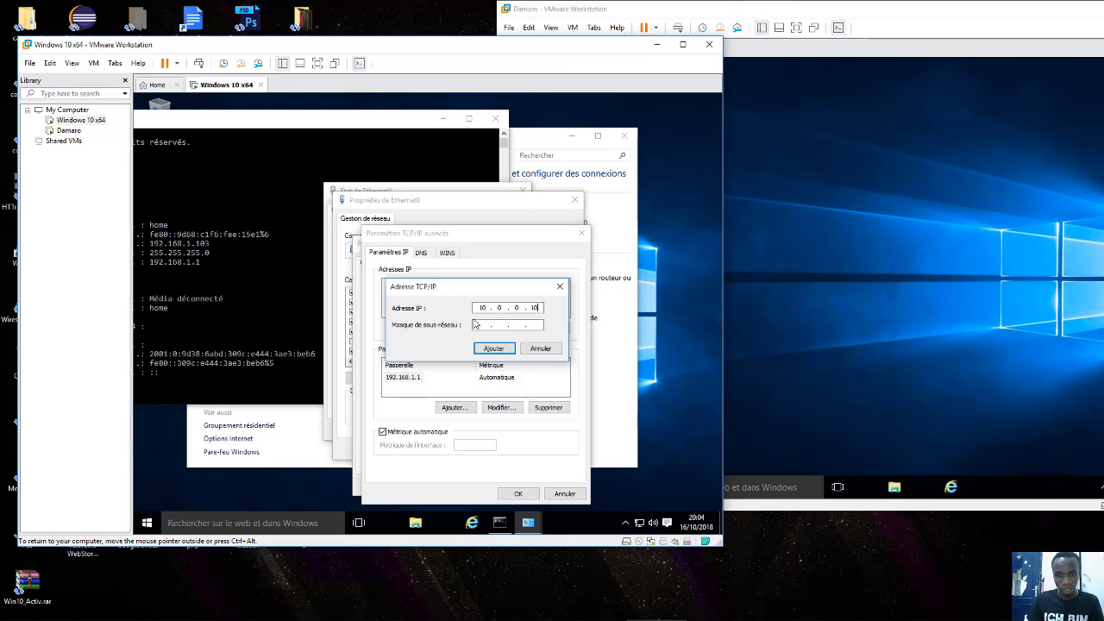
left_click(486, 326)
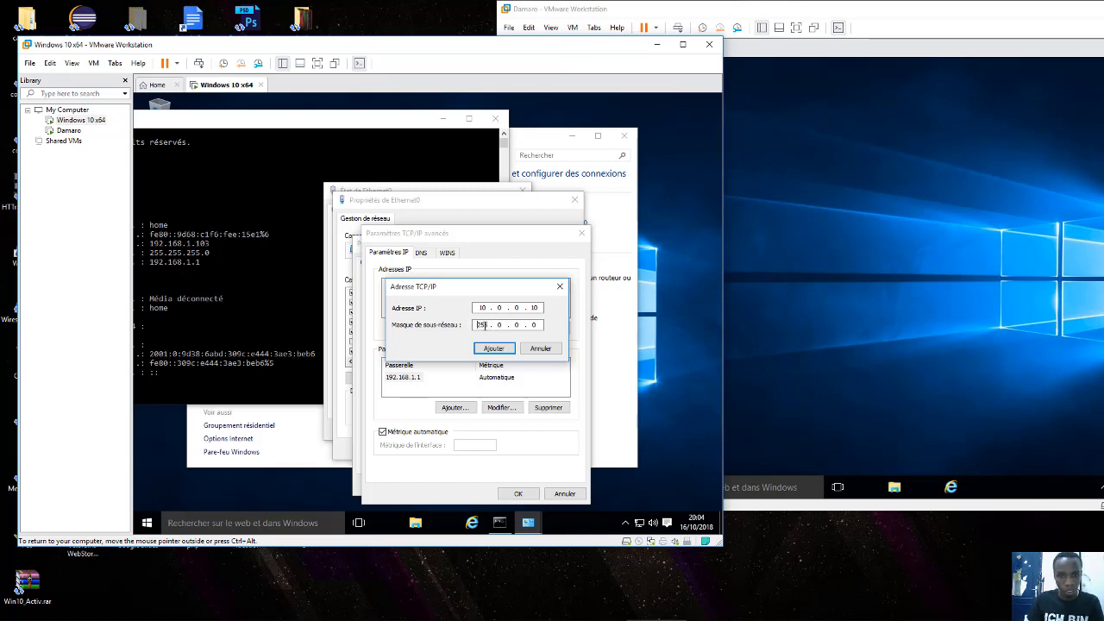
left_click(495, 347)
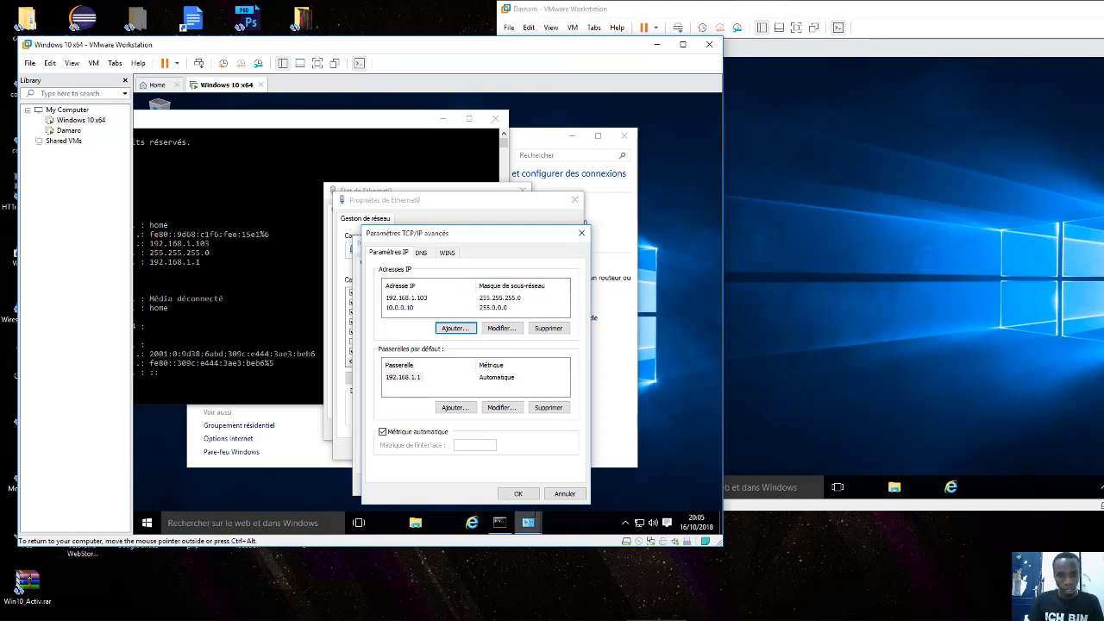
Accept the advanced, IPv4 and Ethernet0 settings and close the adapter's status dialog.
left_click(518, 493)
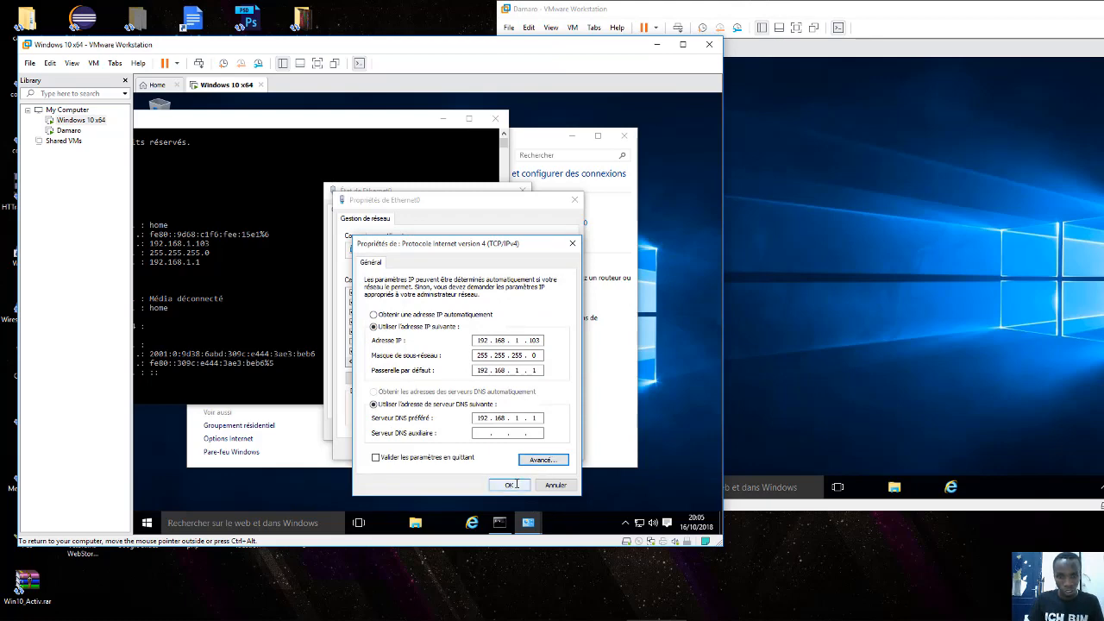
left_click(513, 485)
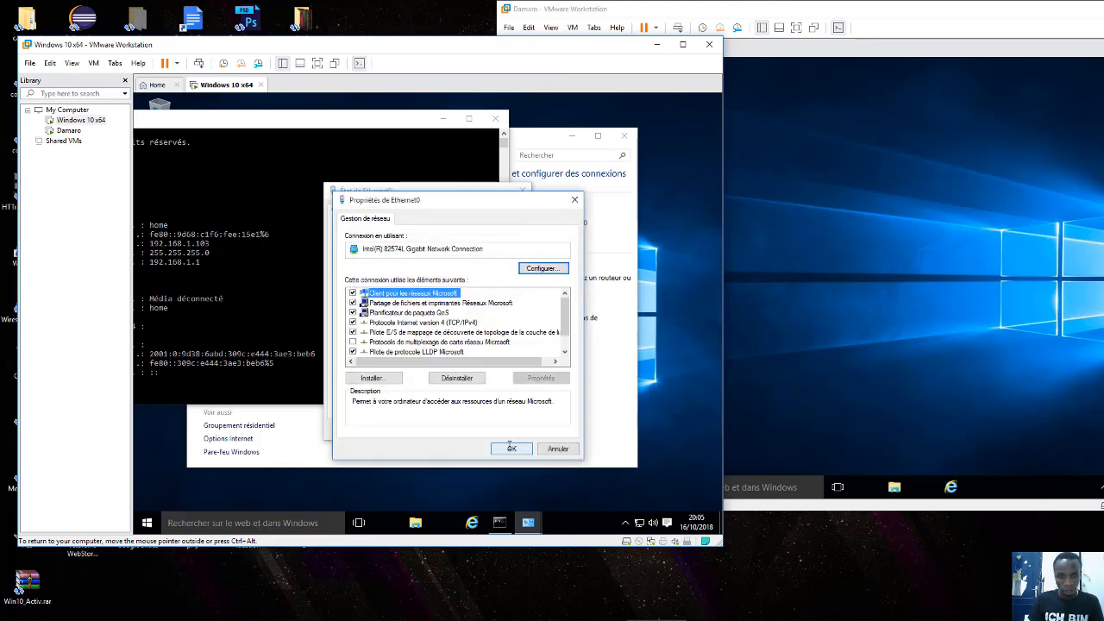
left_click(512, 449)
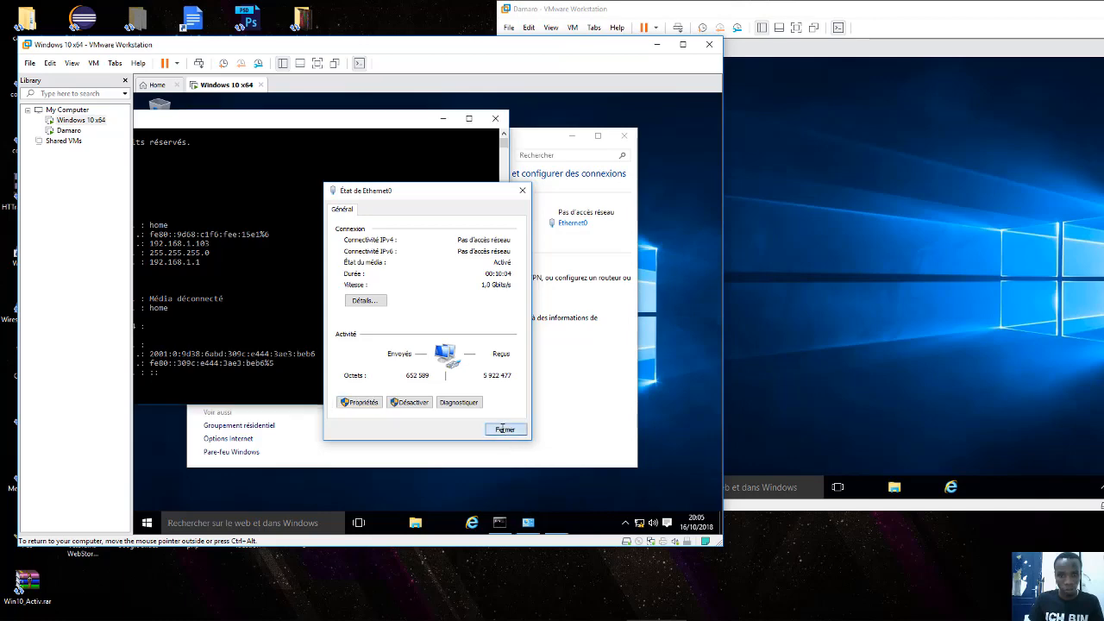
left_click(504, 429)
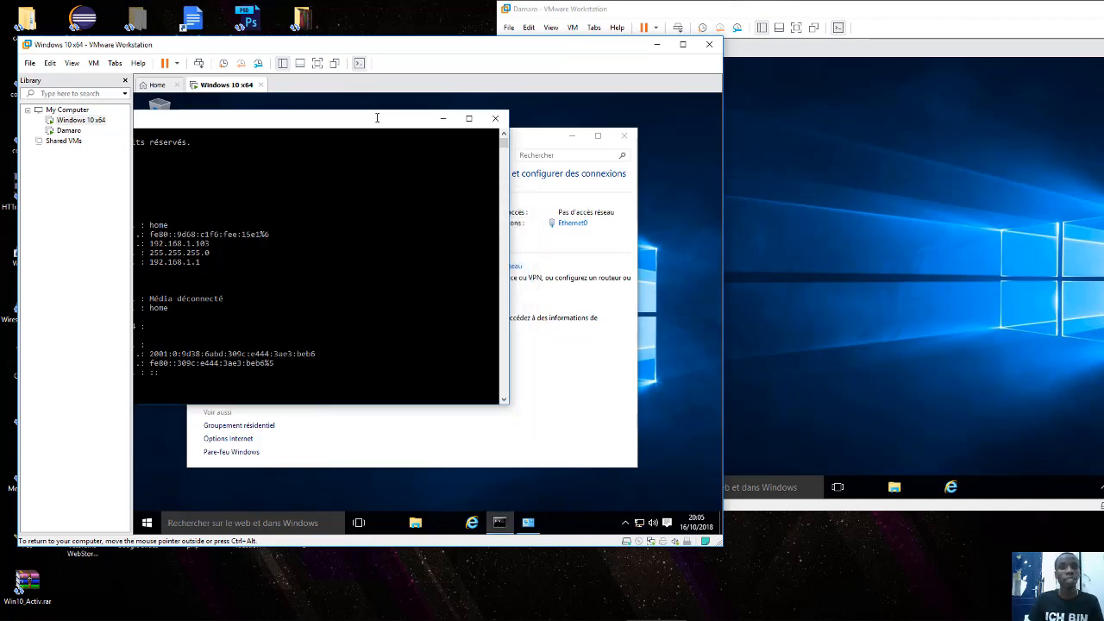
Bring the Command Prompt fully into view, clear it with cls and display the IP configuration with ipconfig.
left_click_drag(377, 120, 616, 120)
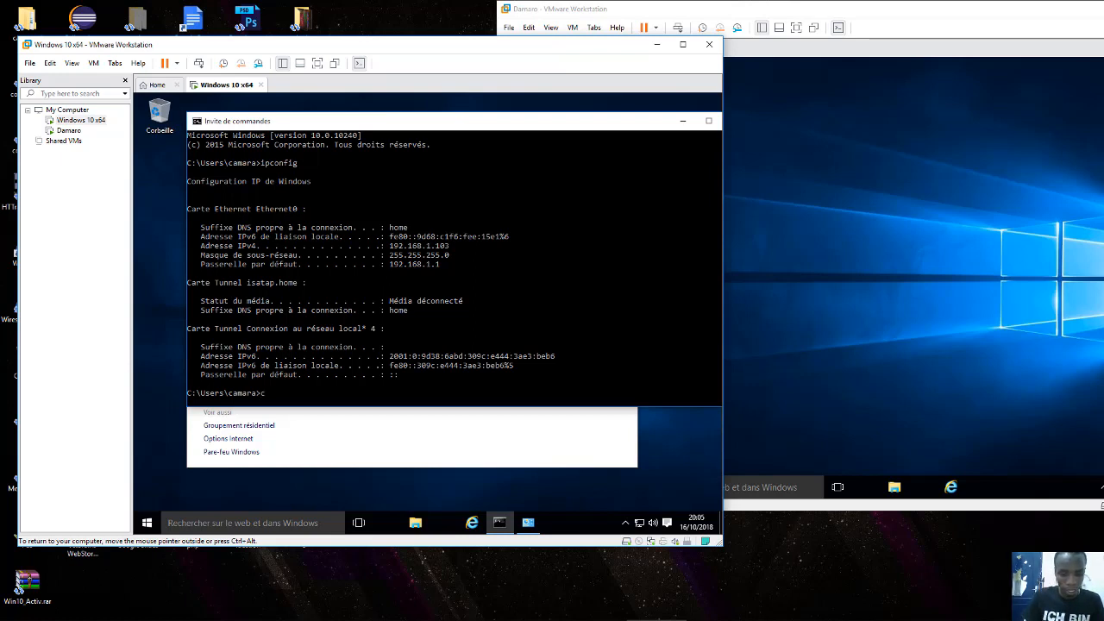
type("ls")
key("Return")
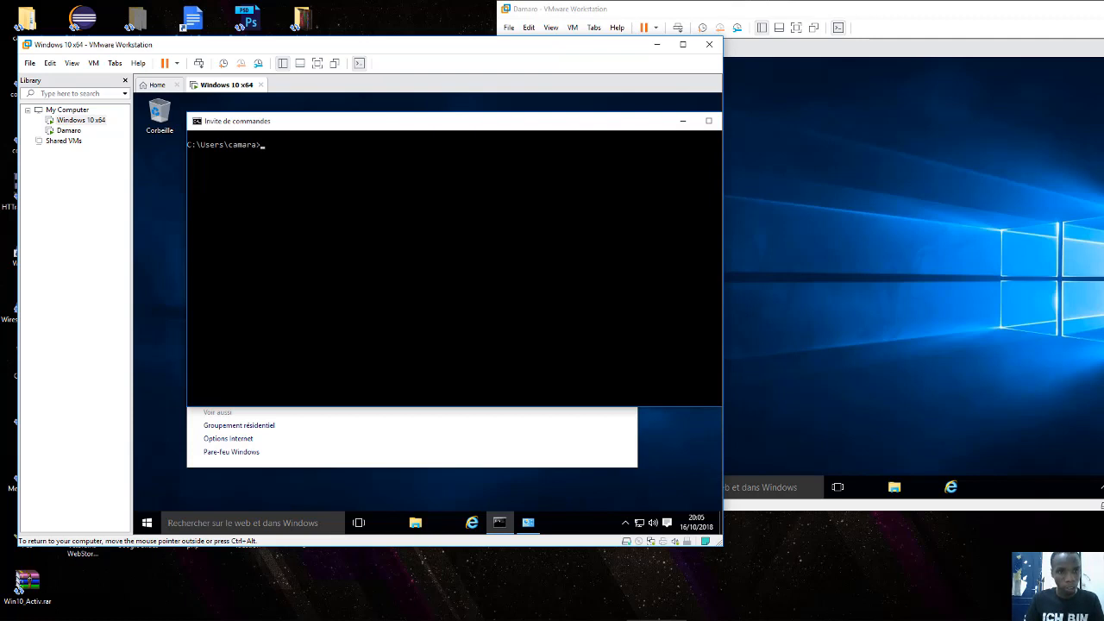
type("ipconfig")
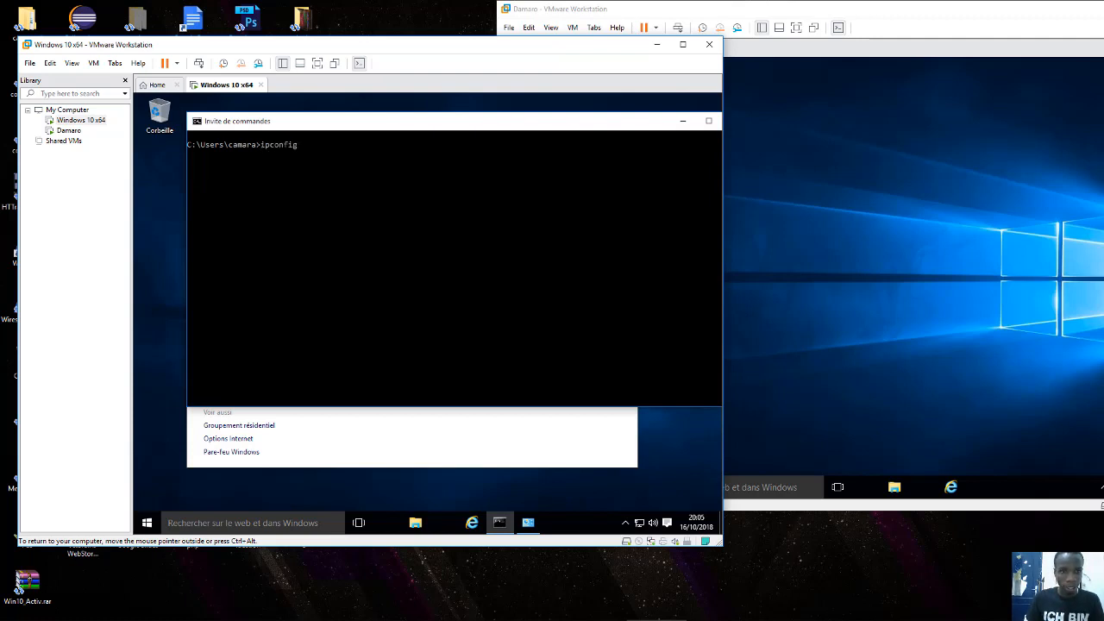
key("Return")
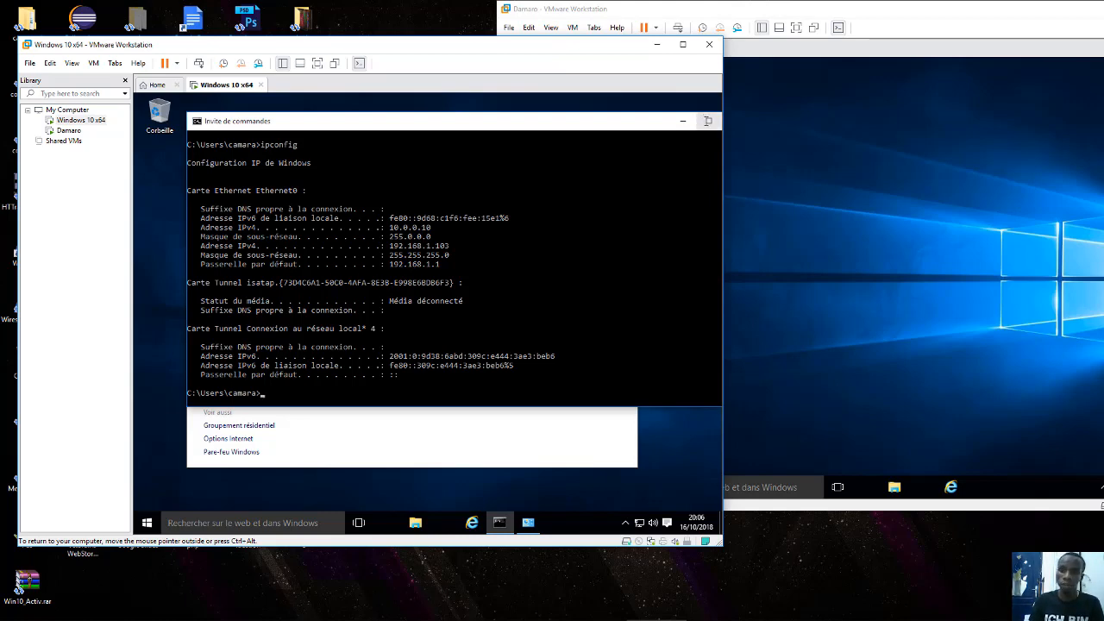
Close the Command Prompt and the Network and Sharing Center in the guest.
left_click(708, 120)
left_click(706, 99)
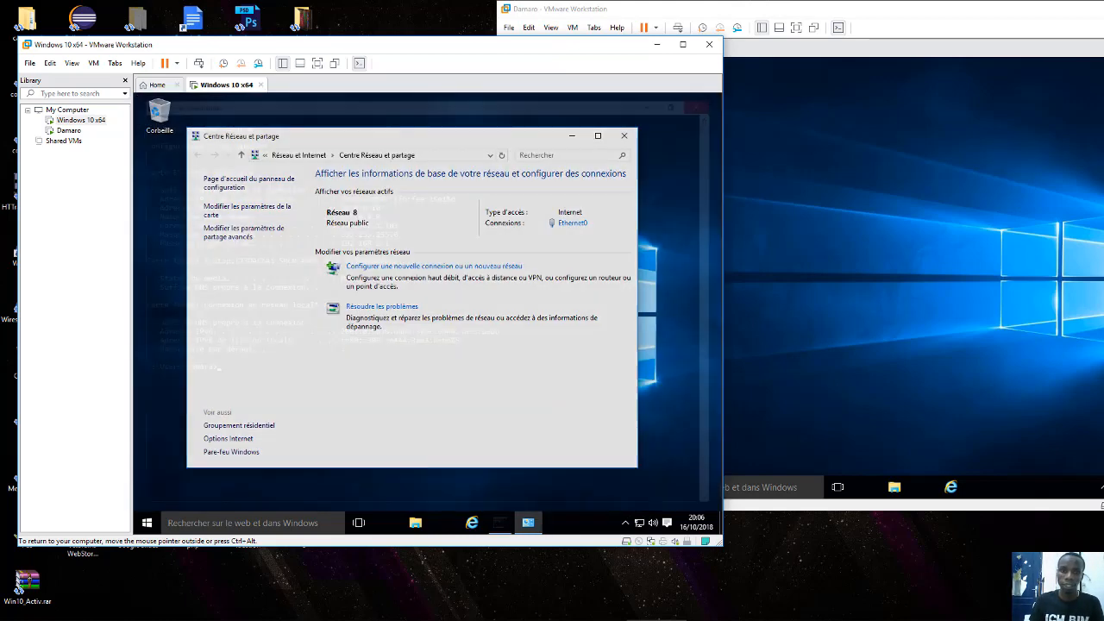
left_click(624, 137)
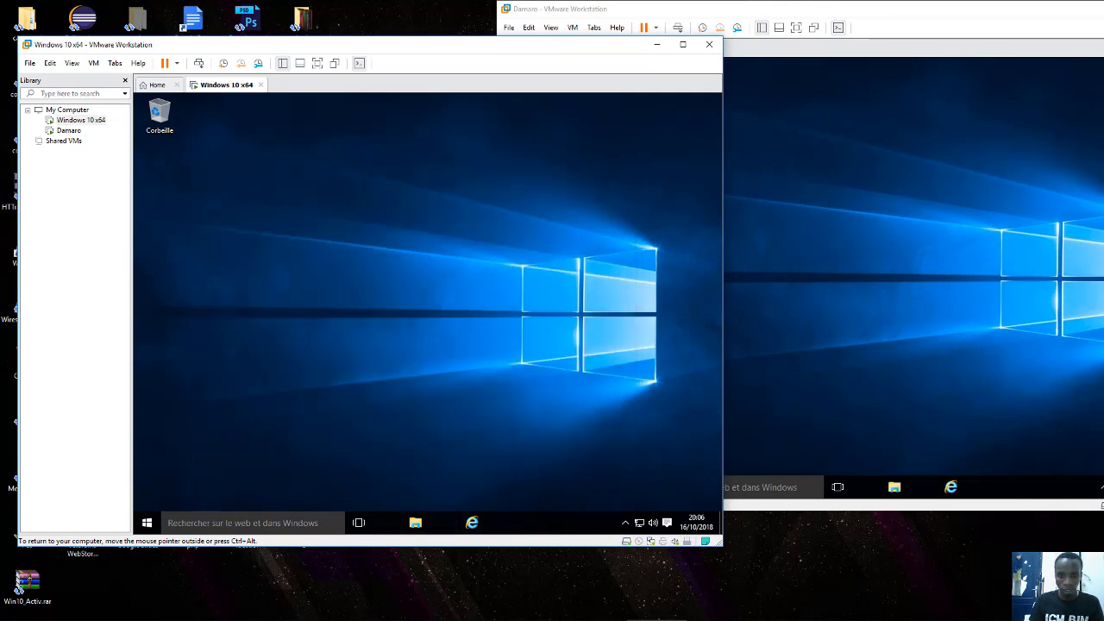
Open the Jana Server administration page through Paramètres on its notification-area entry.
left_click(626, 523)
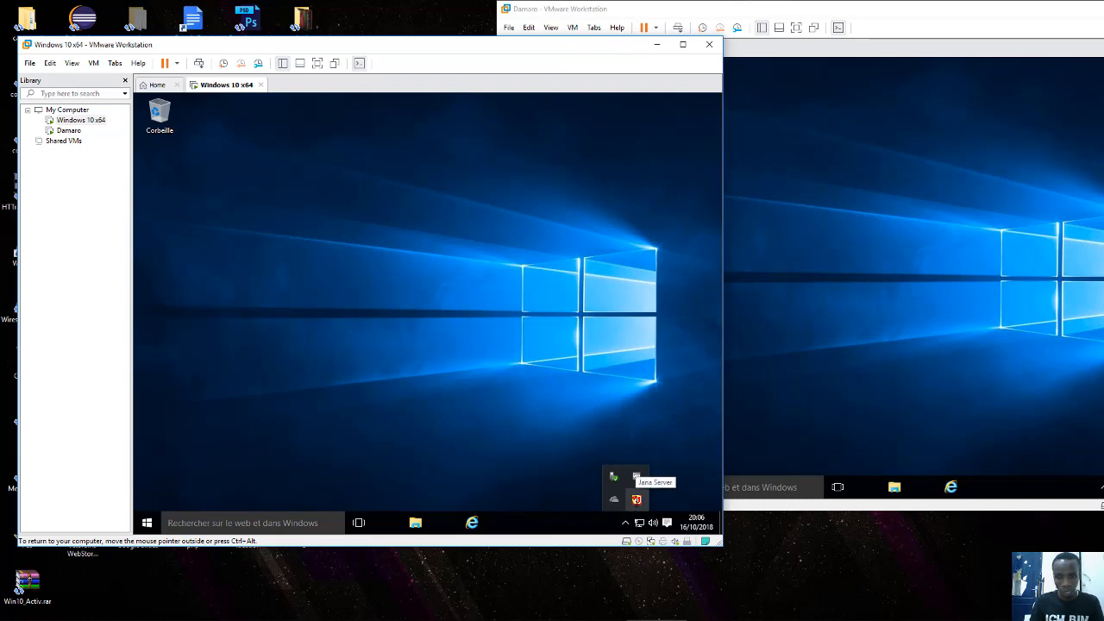
right_click(635, 499)
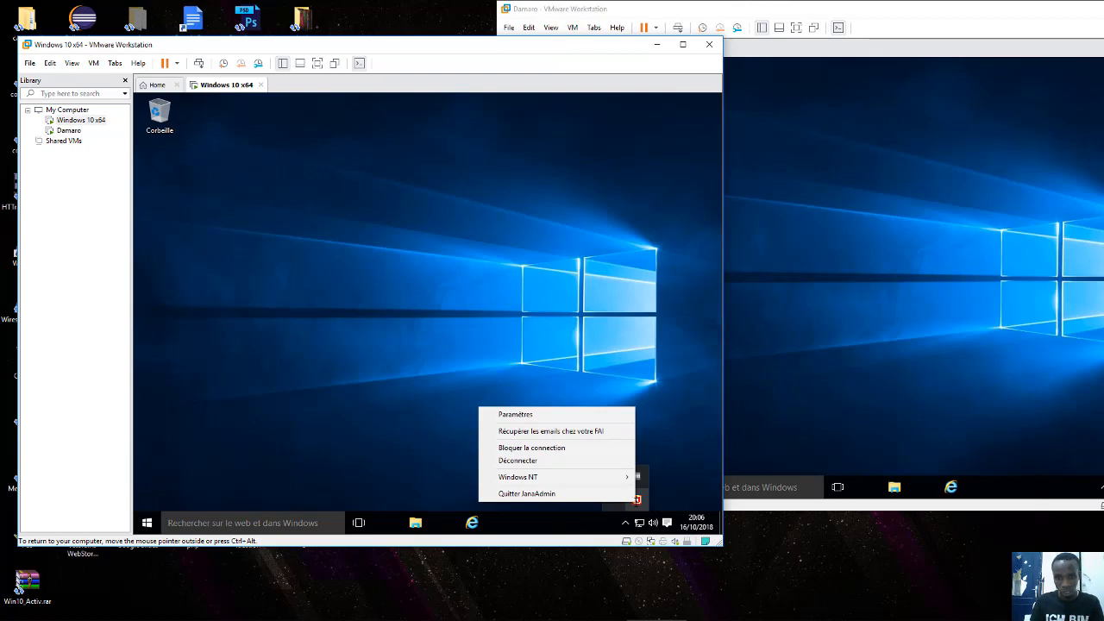
left_click(636, 499)
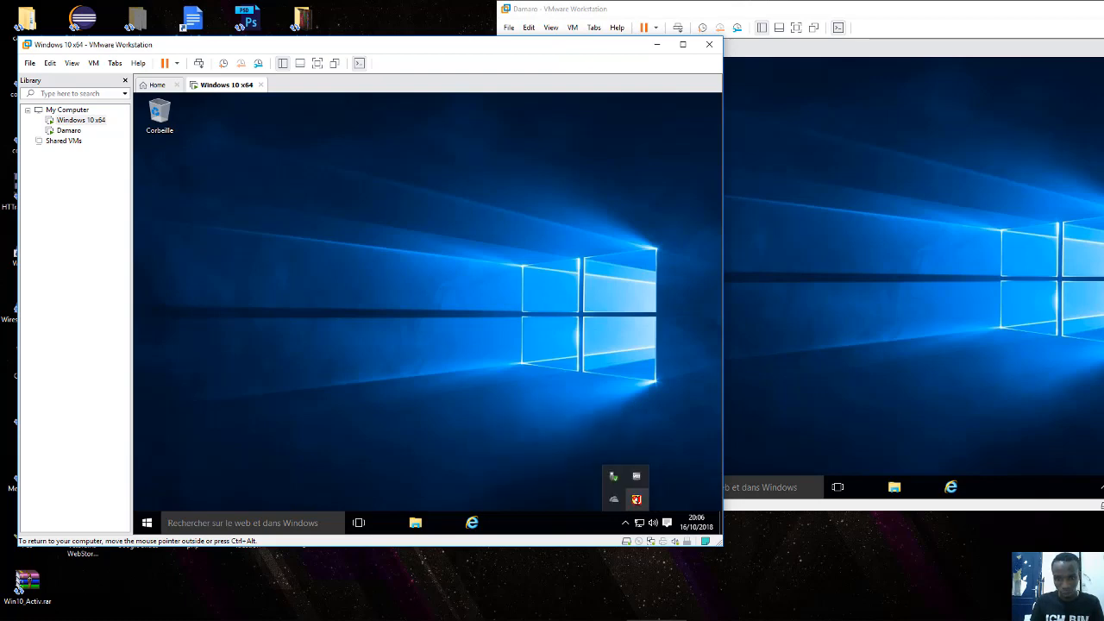
right_click(635, 500)
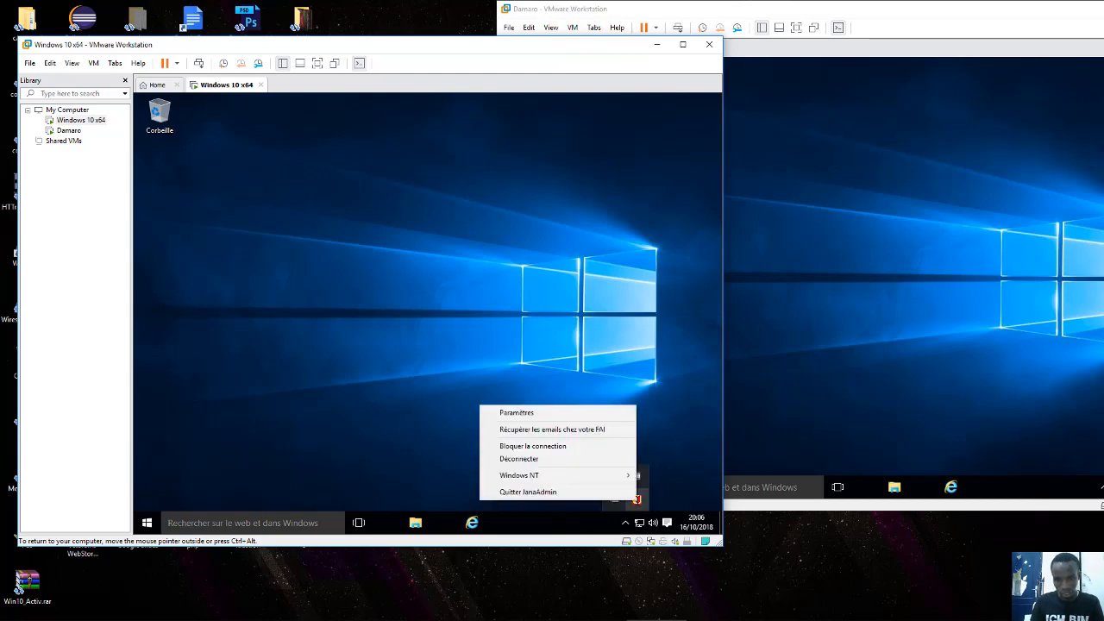
mouse_move(520, 475)
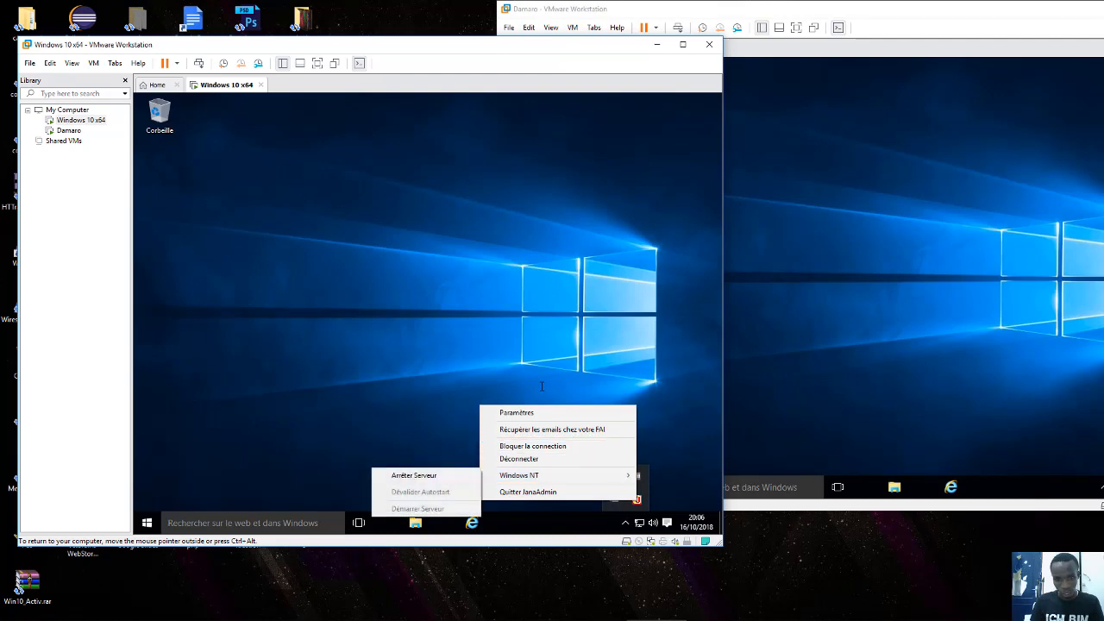
left_click(537, 413)
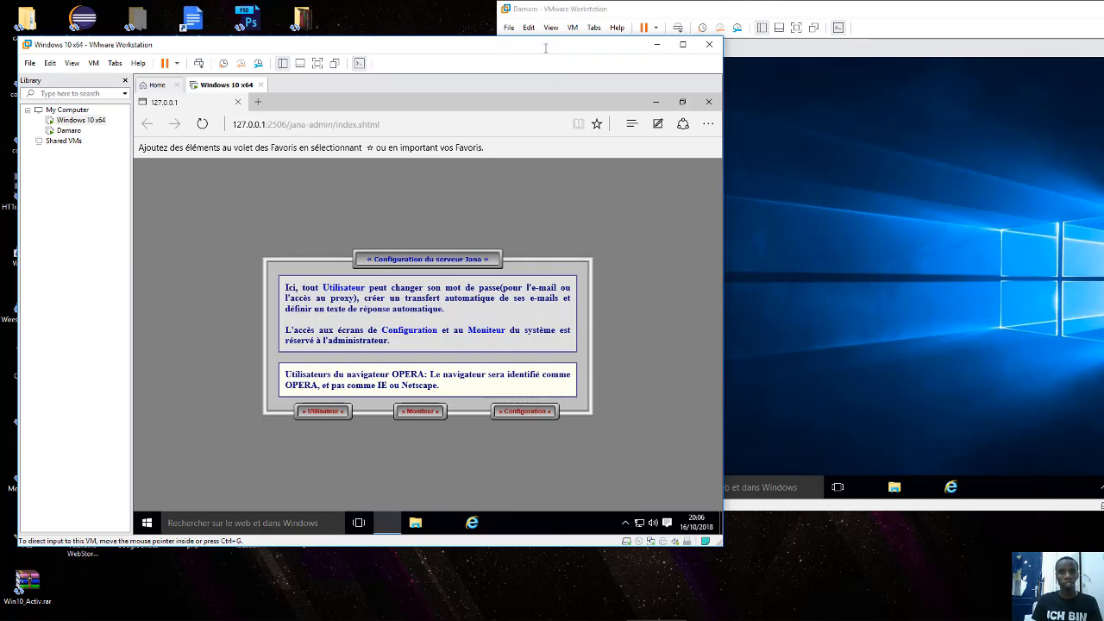
Maximize the Windows 10 x64 VMware window and open the Adresses IP page of Jana's basic configuration settings.
left_click_drag(542, 43, 539, 0)
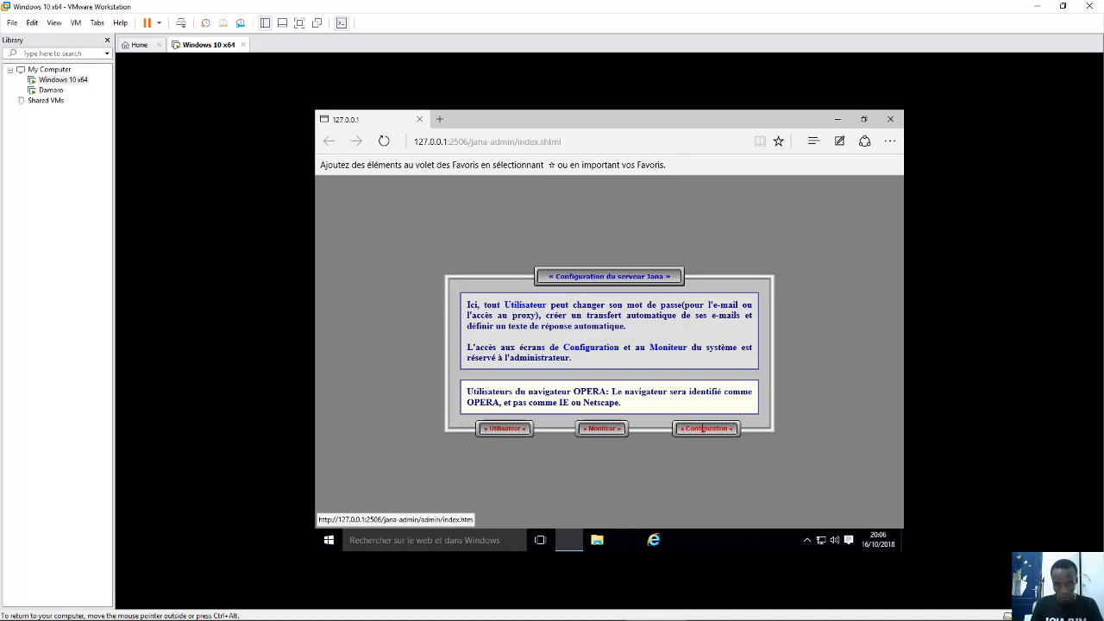
left_click(703, 428)
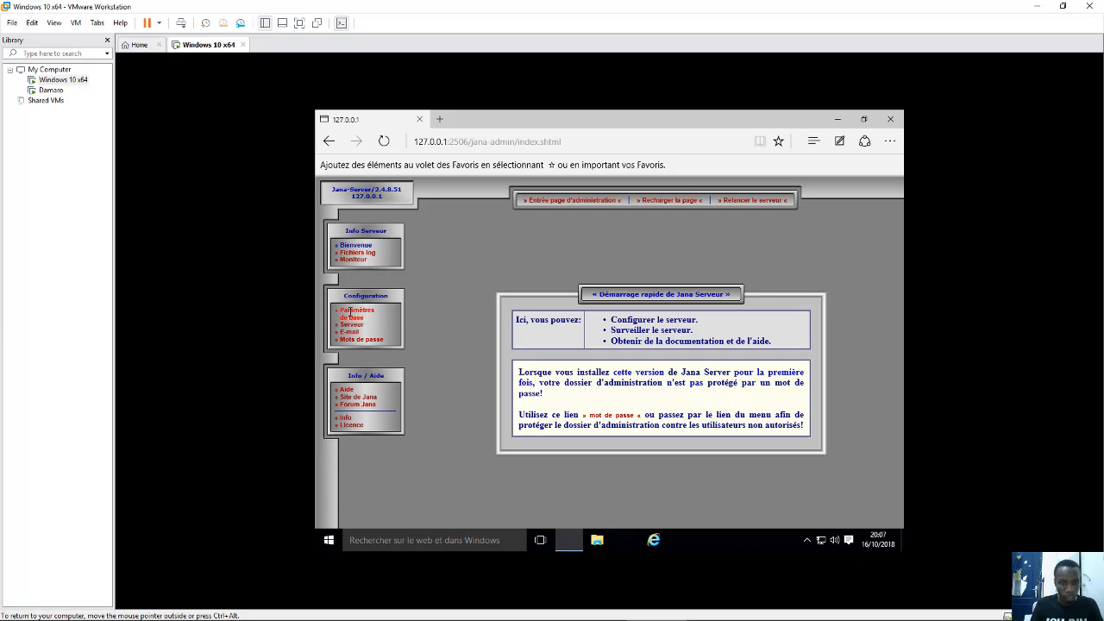
left_click(350, 310)
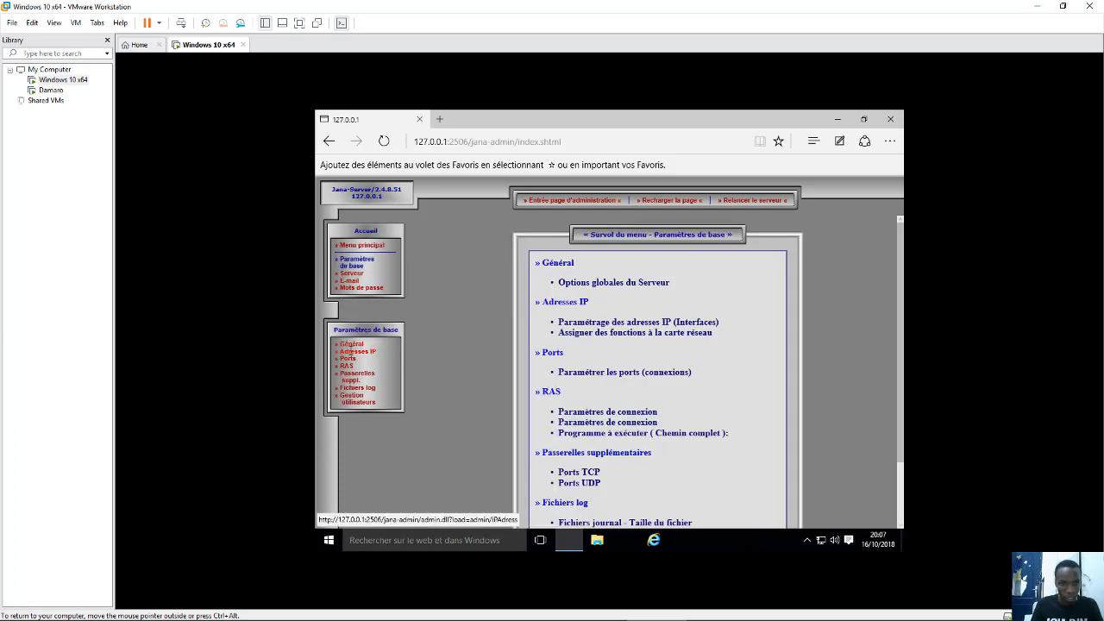
left_click(353, 351)
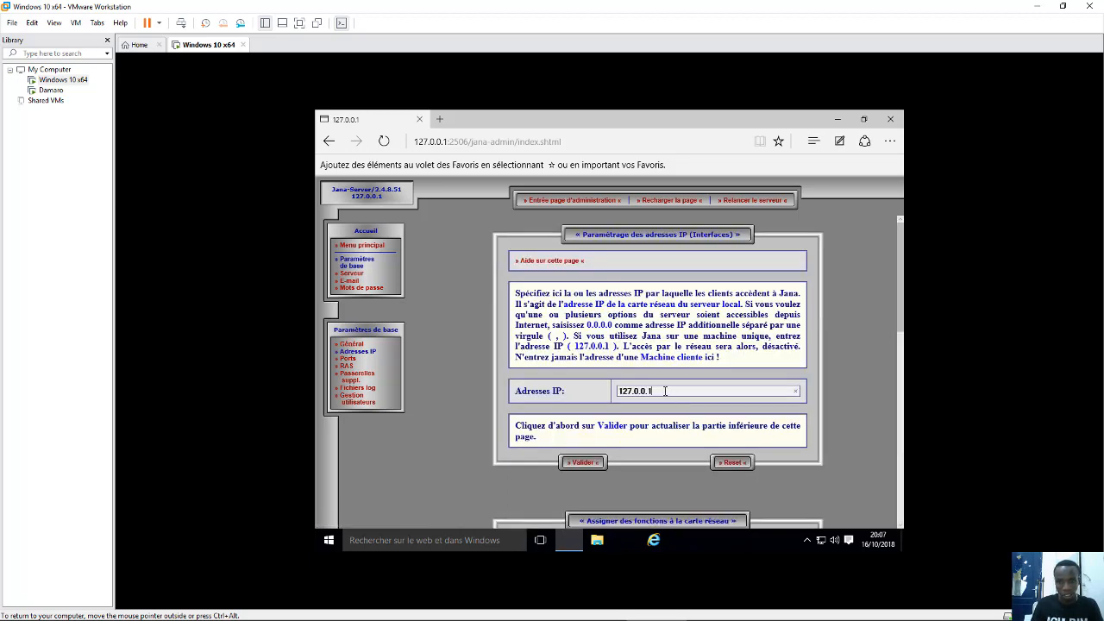
Replace the Adresses IP entry for Jana's interfaces with 10.0.0.10.
key("BackSpace")
key("BackSpace")
key("BackSpace")
key("BackSpace")
key("BackSpace")
key("BackSpace")
key("BackSpace")
key("BackSpace")
key("BackSpace")
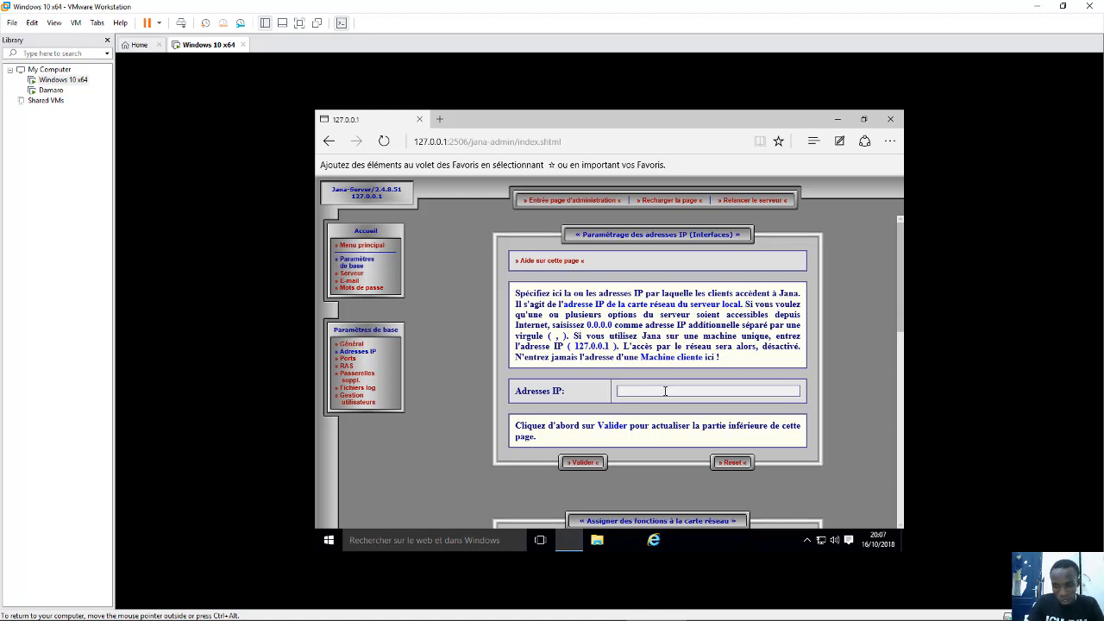
type("10.0.0.10")
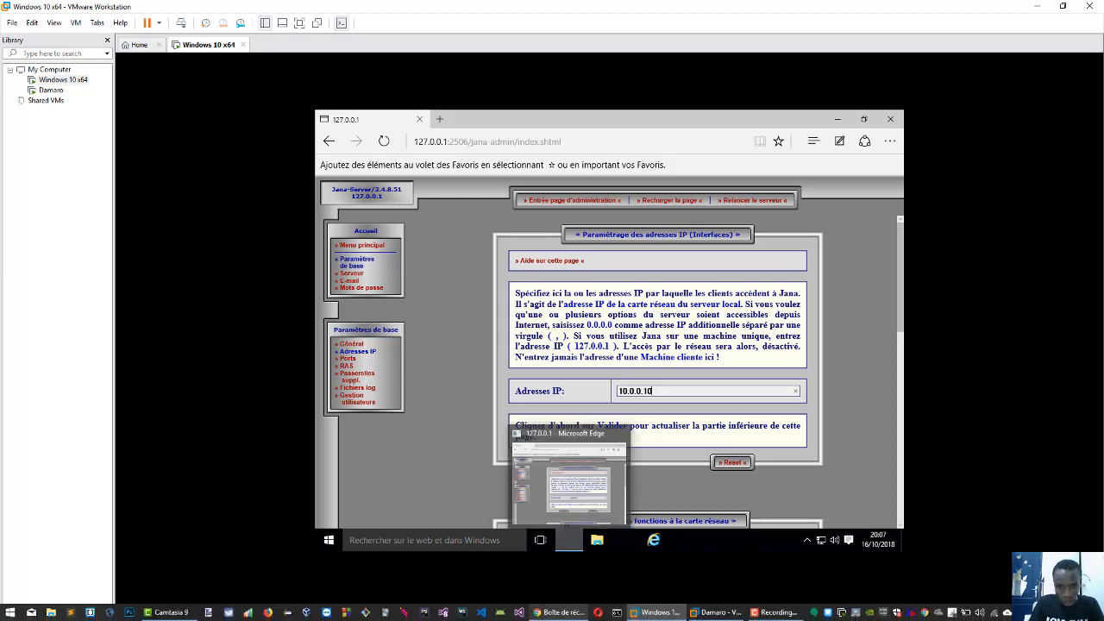
left_click(655, 614)
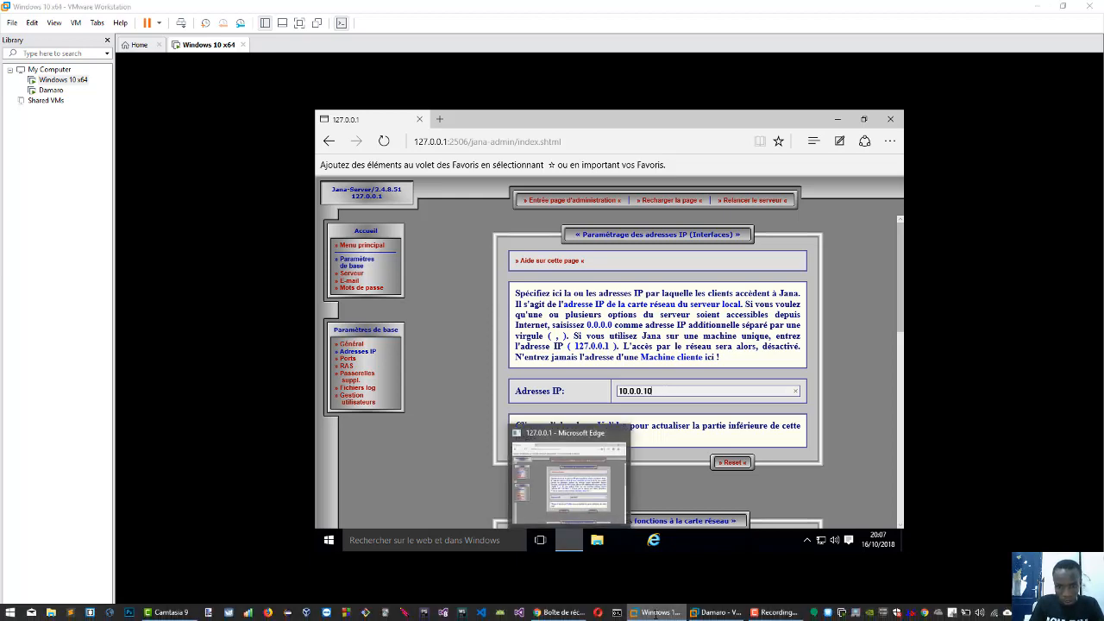
left_click(656, 614)
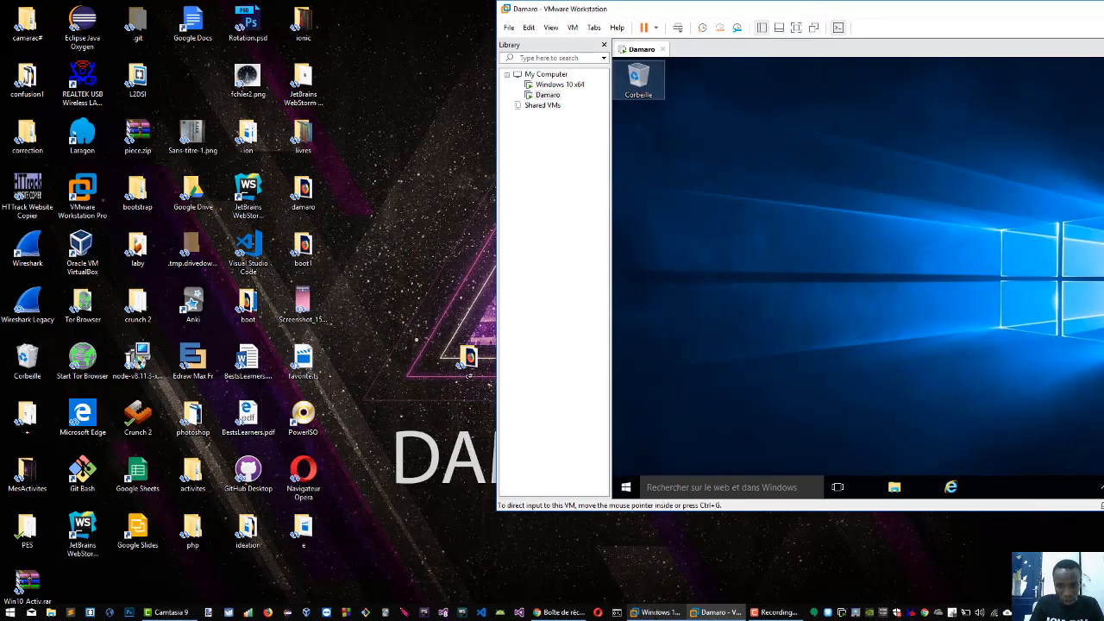
left_click(716, 613)
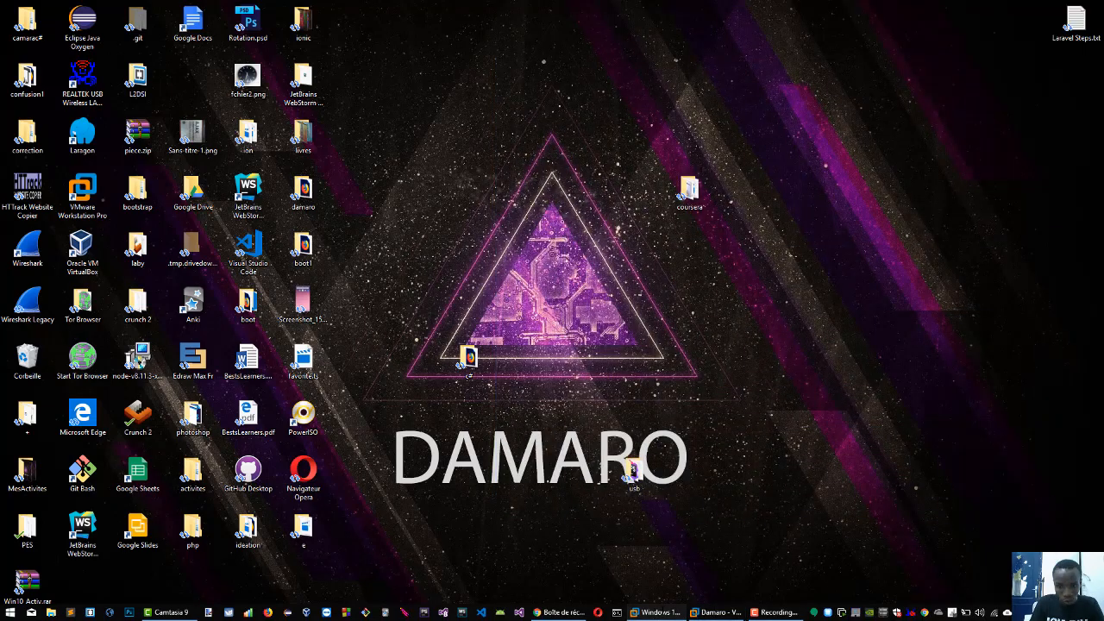
left_click(657, 612)
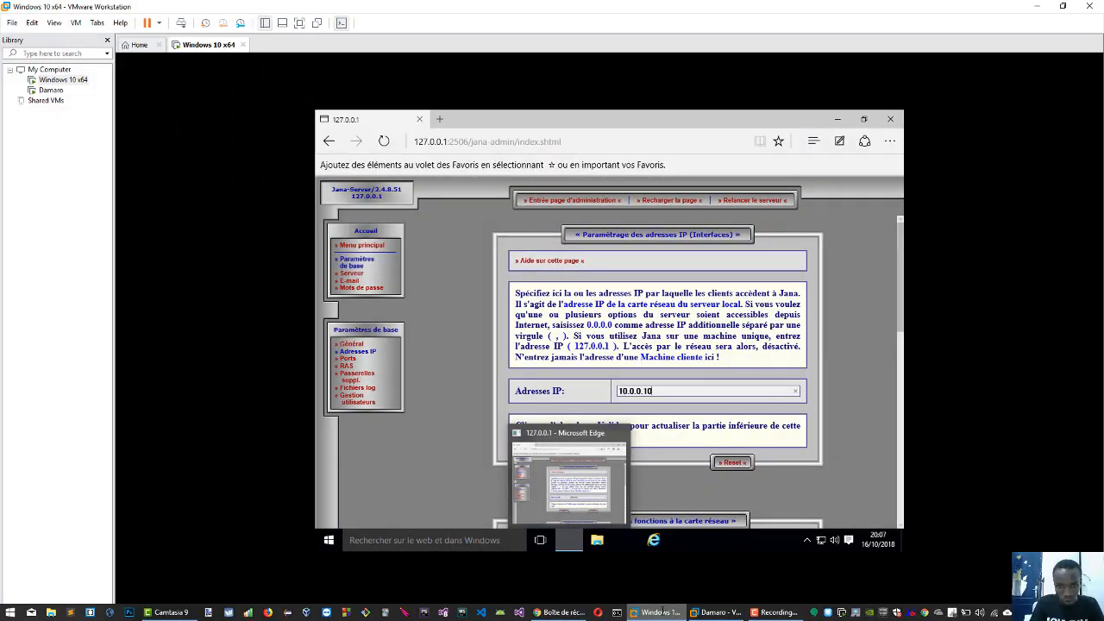
Restore the VMware window to a smaller size and run ipconfig in a Command Prompt on the guest.
left_click(1061, 7)
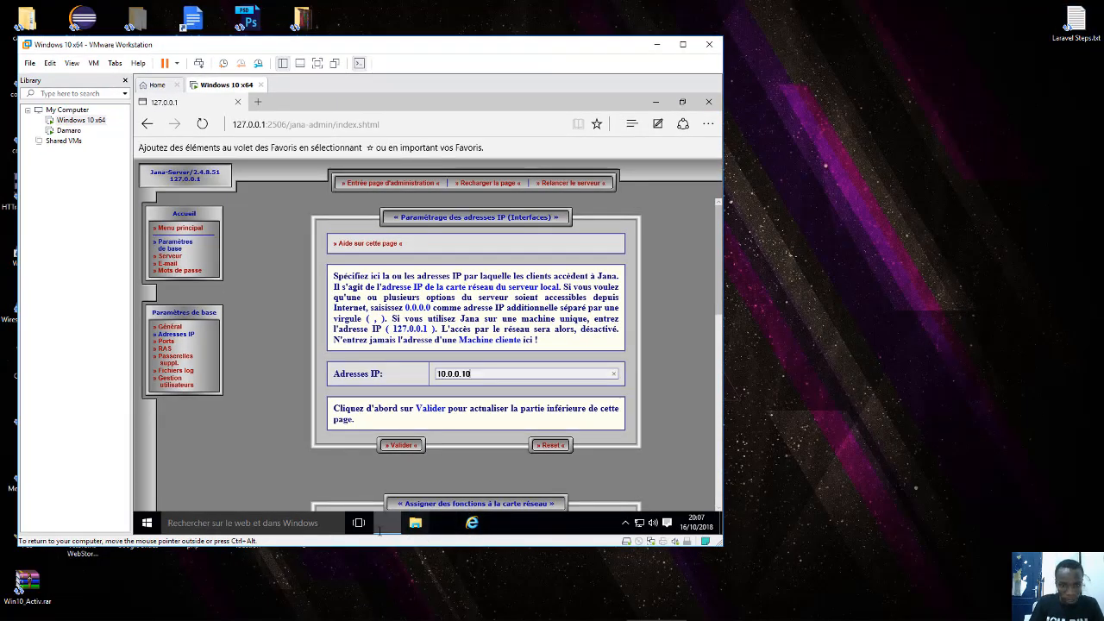
left_click(220, 520)
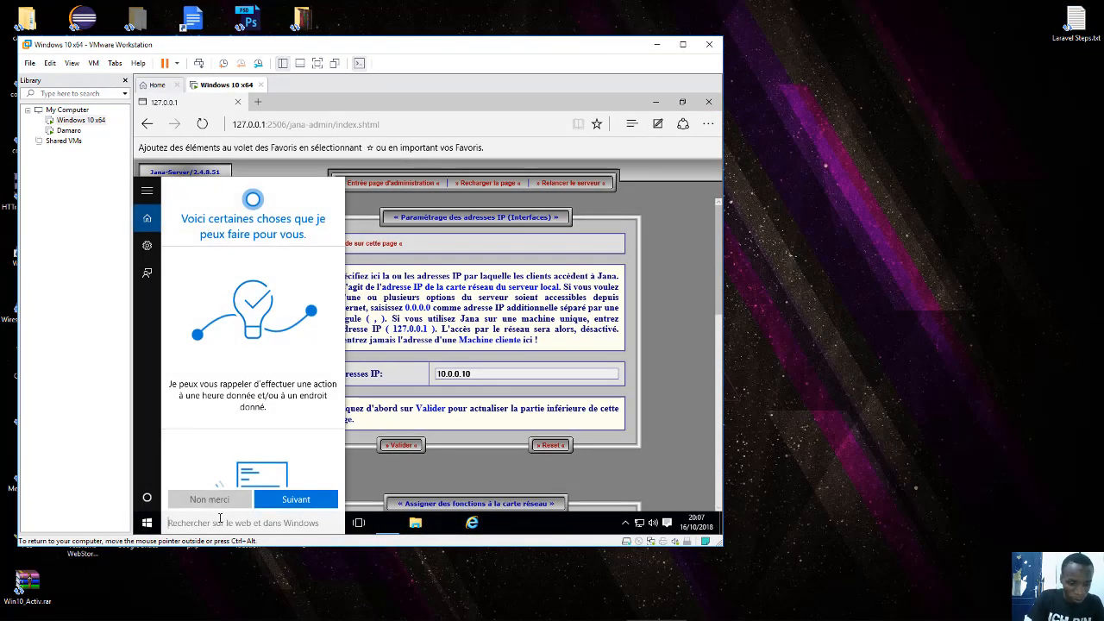
key("super+r")
key("Return")
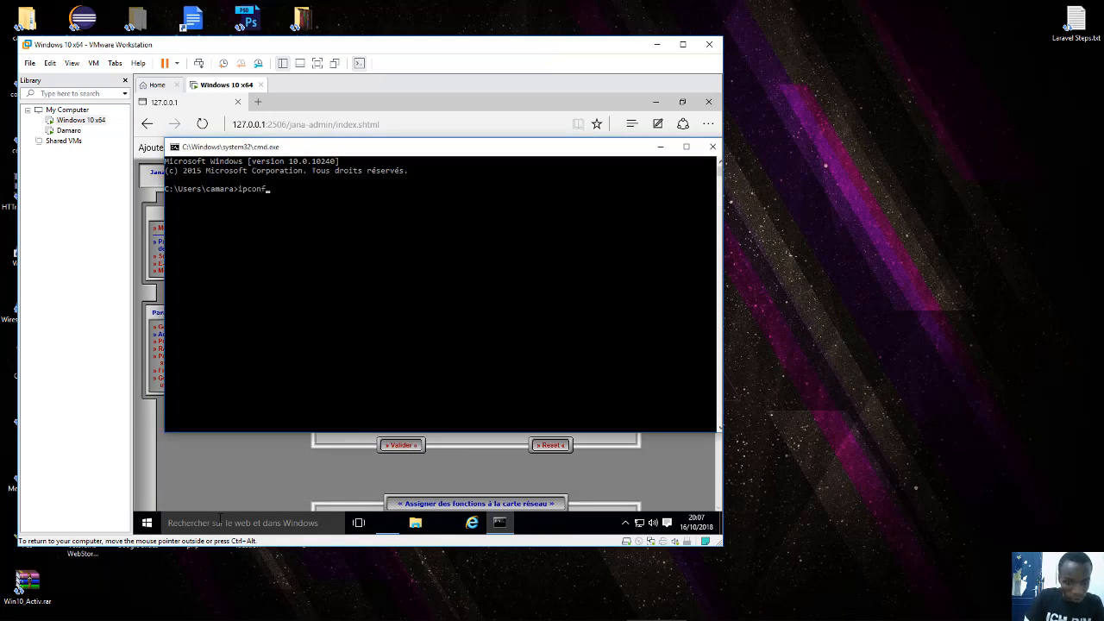
type("ipconfig")
key("Return")
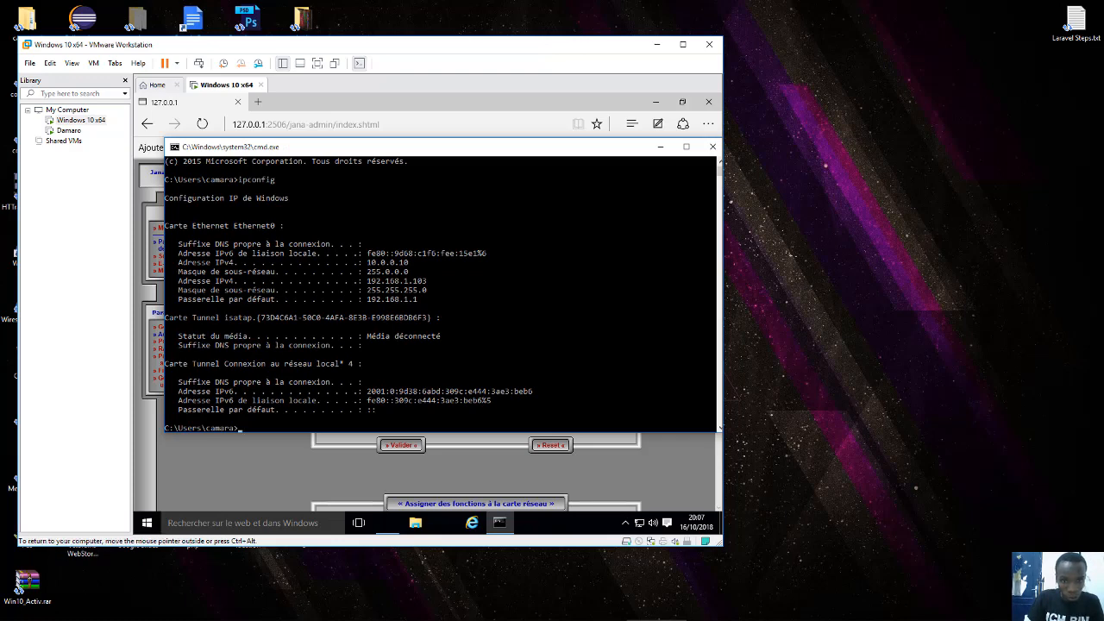
Return to the Jana administration page and validate the Adresses IP entry as 127.0.0.1,10.0.0.10.
left_click(656, 97)
left_click(655, 99)
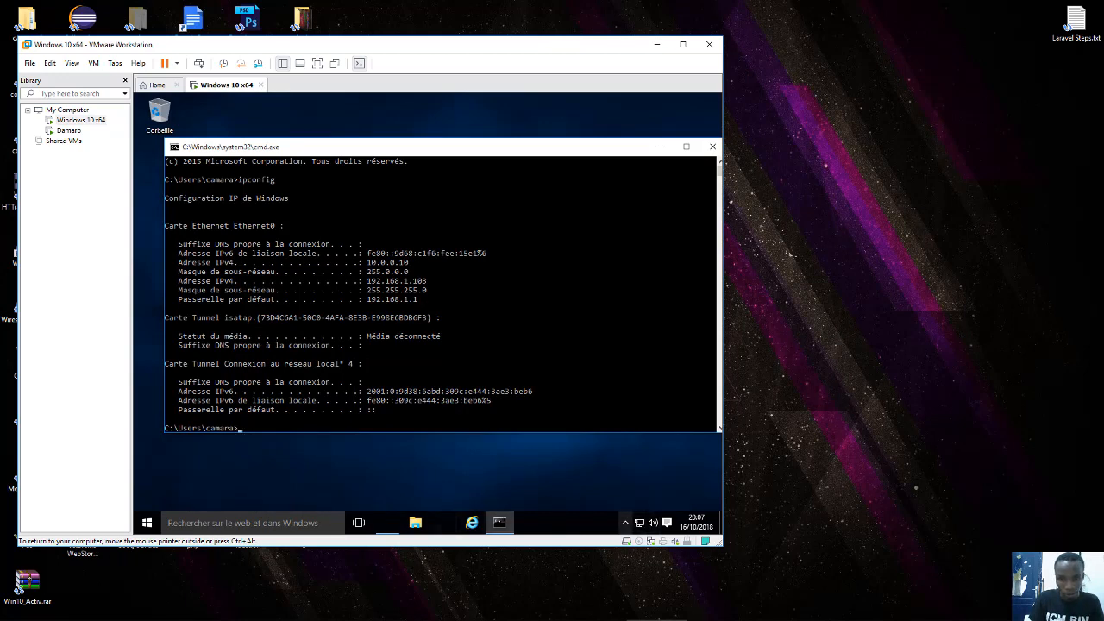
left_click(388, 523)
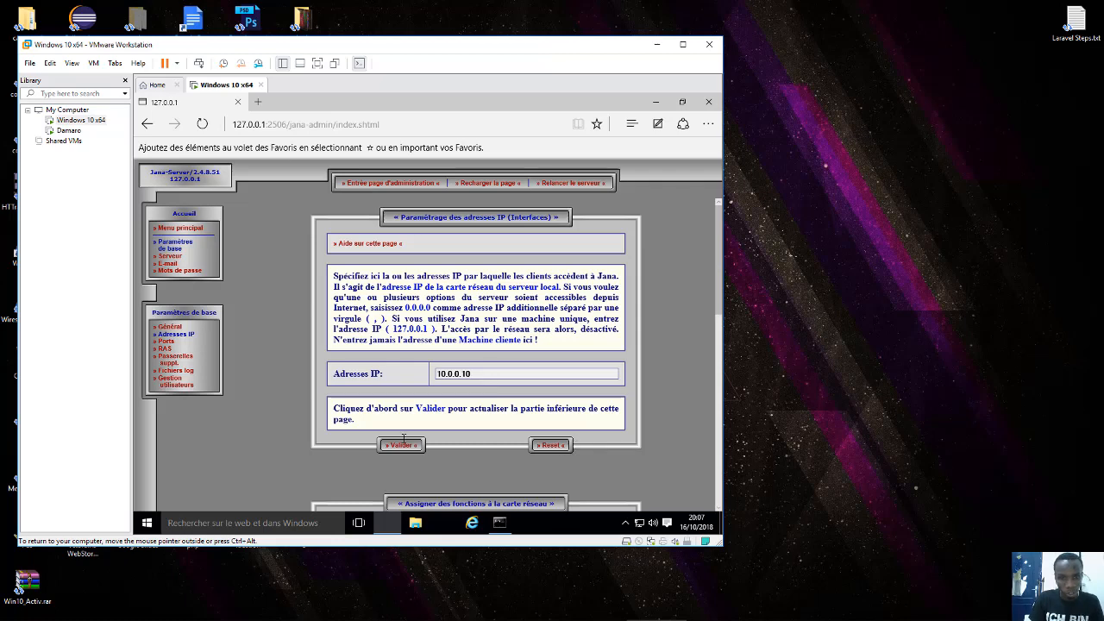
type("127.0.0.1,")
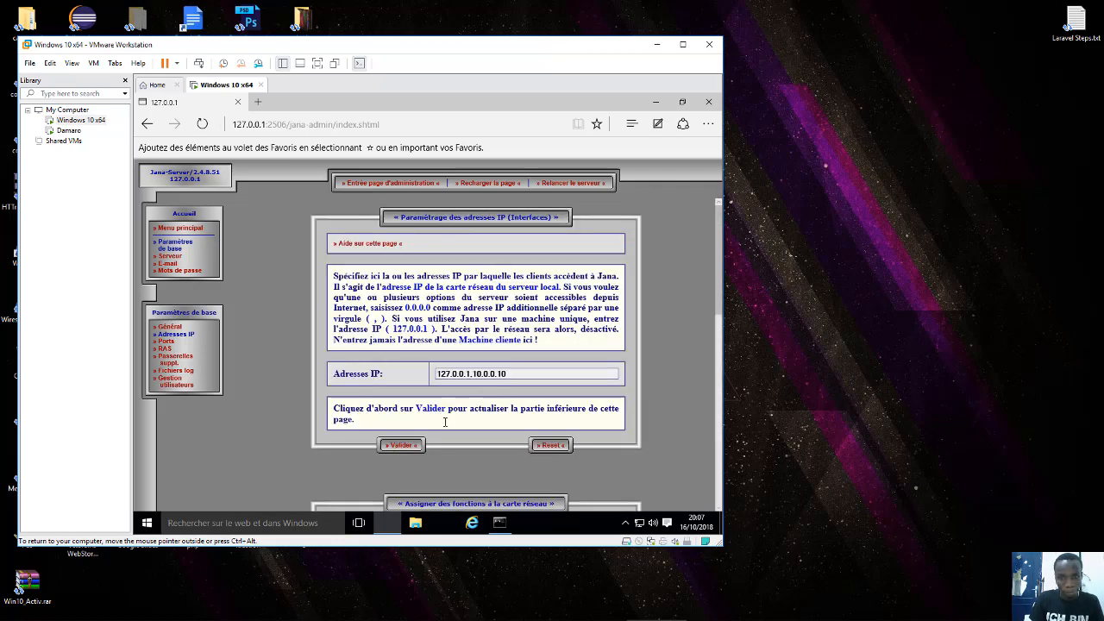
Enable every server function from Serveur Proxy down to Serveur DNS for the 10.0.0.10 interface.
scroll(721, 390, "down", 3)
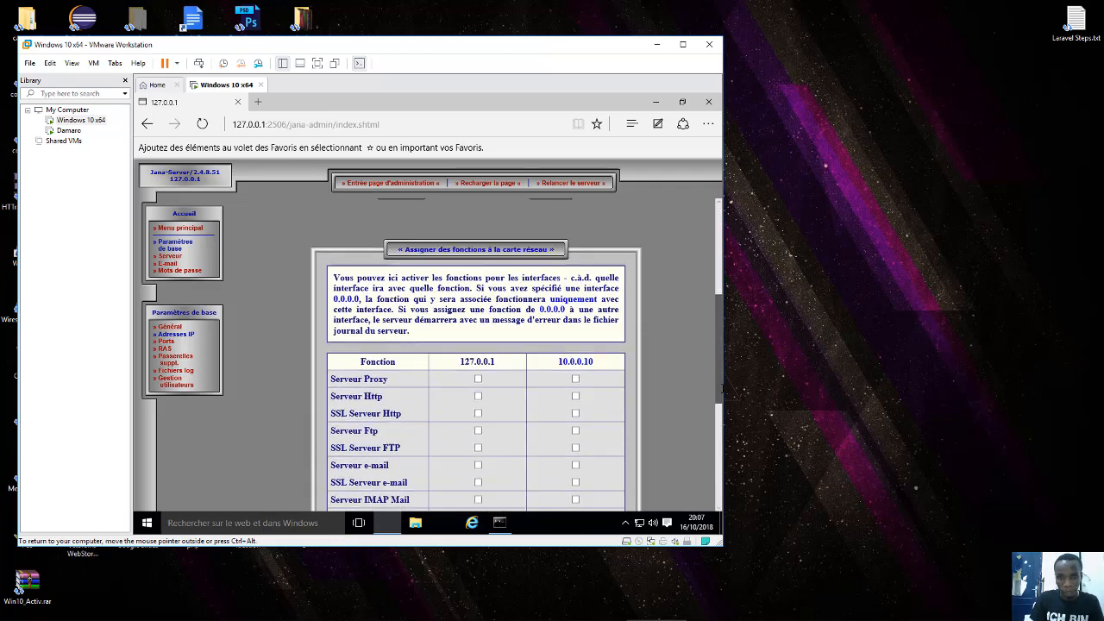
scroll(721, 390, "down", 1)
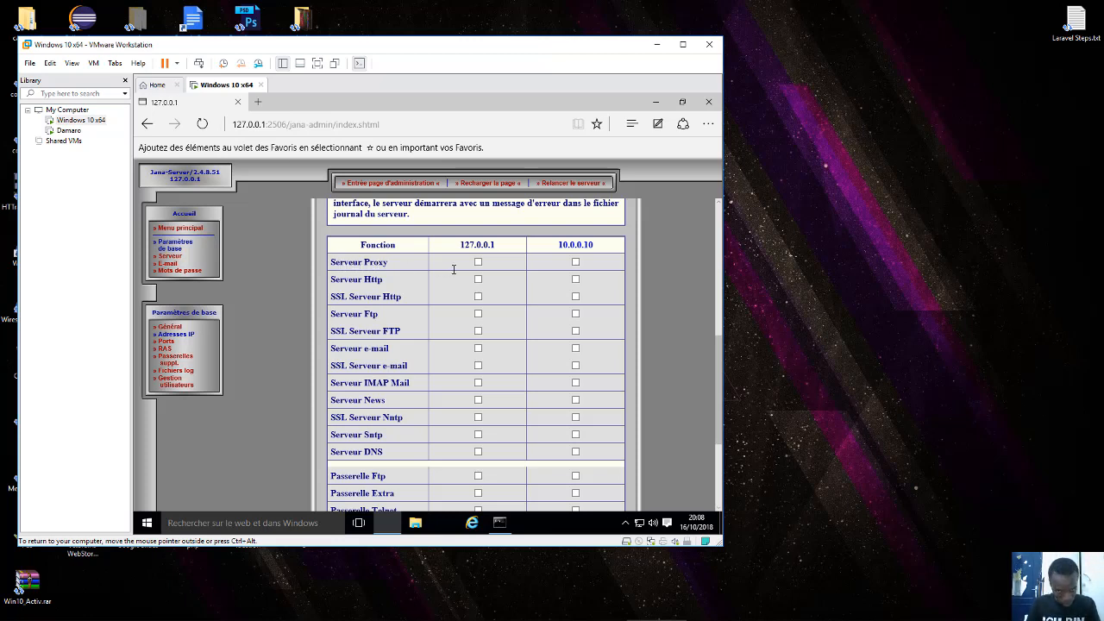
left_click(575, 262)
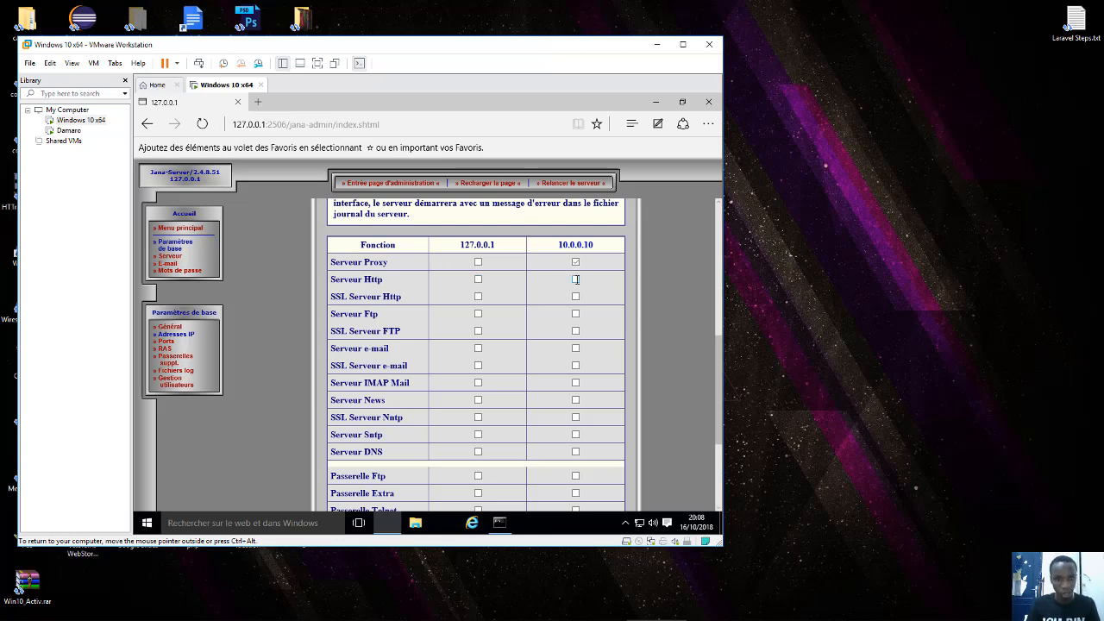
left_click(575, 279)
left_click(576, 296)
left_click(575, 314)
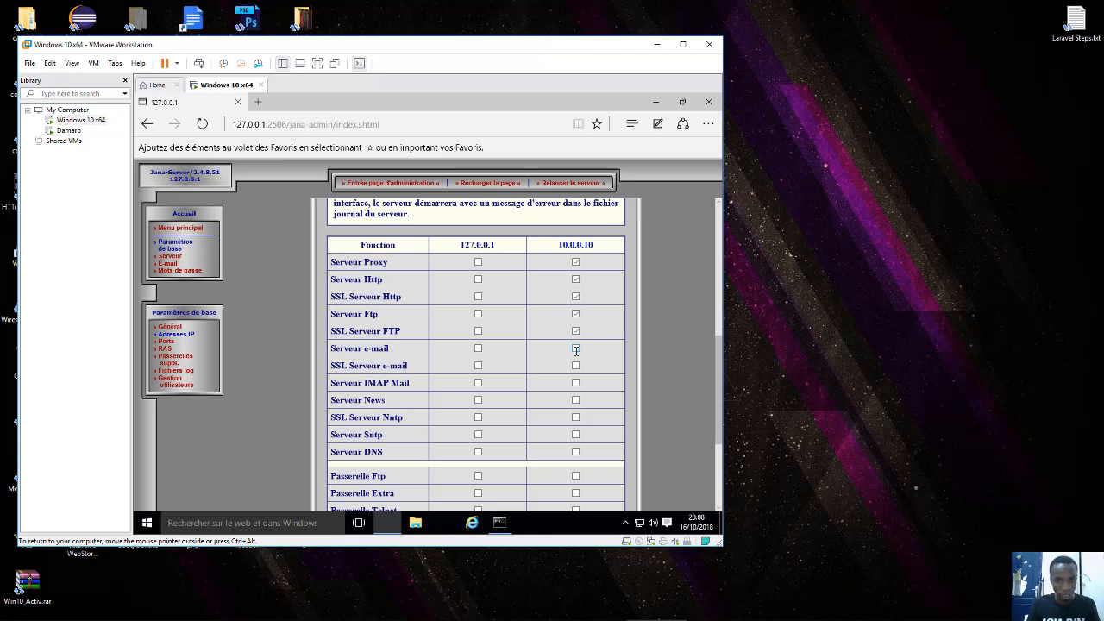
left_click(575, 348)
left_click(575, 365)
left_click(575, 383)
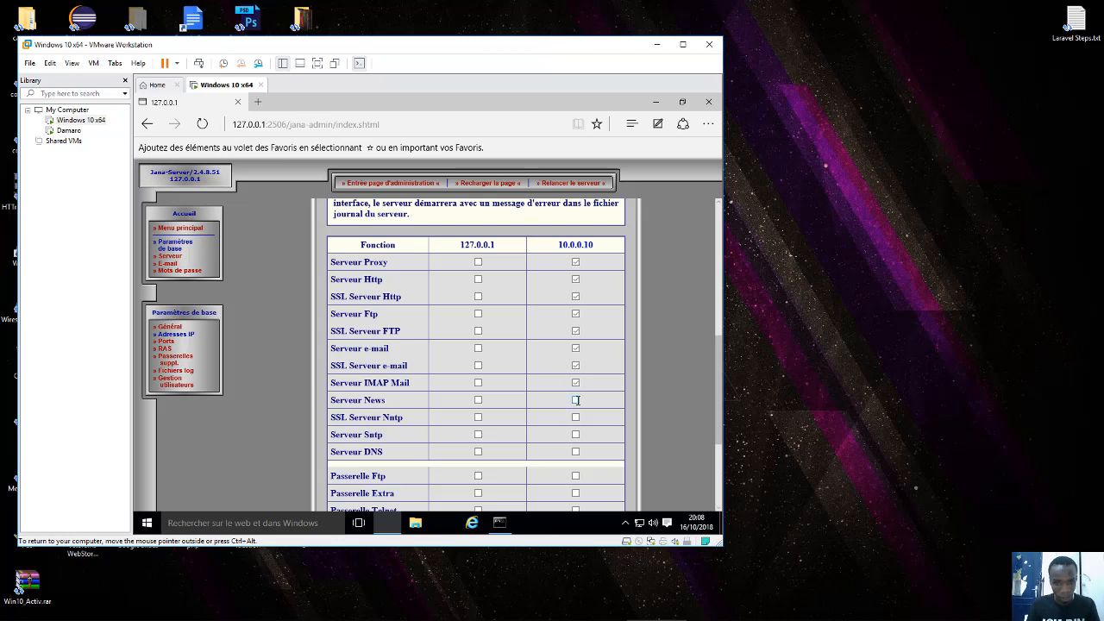
left_click(575, 400)
left_click(576, 418)
left_click(575, 435)
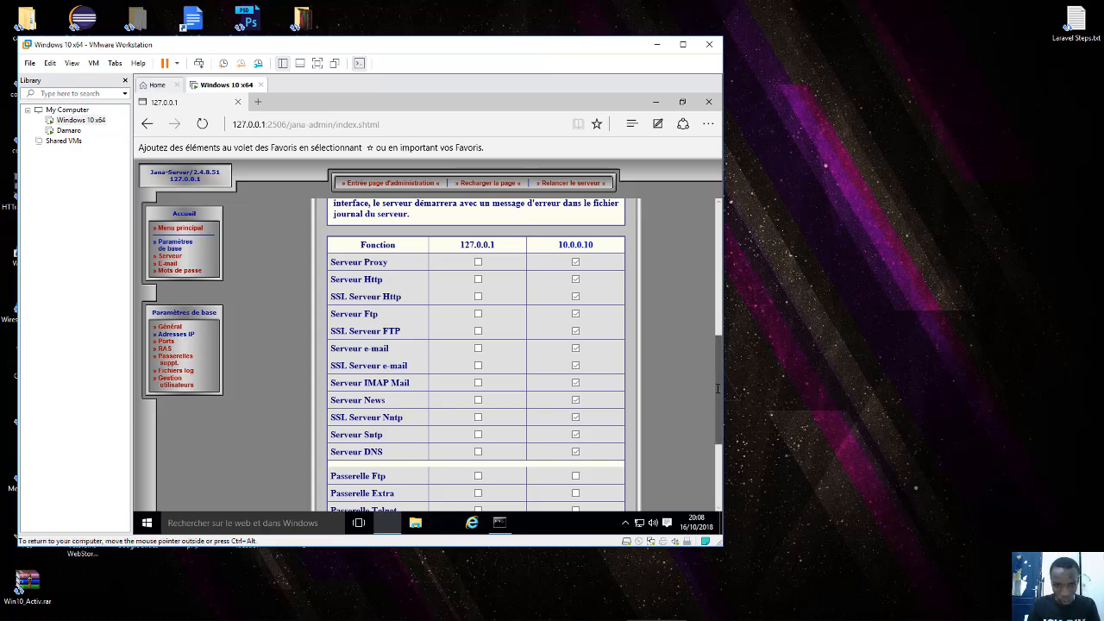
Enable Passerelle Ftp, Passerelle Extra, Passerelle Telnet, Proxy Socks 4/5 and Passerelle RealPlayer for the 10.0.0.10 interface.
scroll(716, 389, "down", 2)
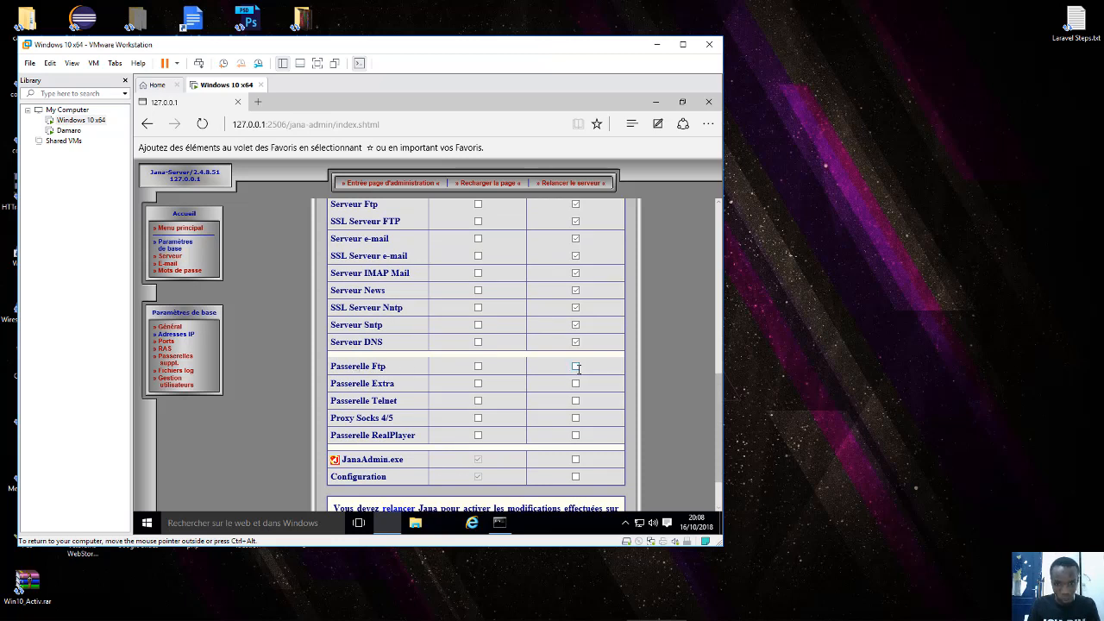
left_click(575, 366)
left_click(575, 383)
left_click(575, 400)
left_click(575, 417)
left_click(575, 435)
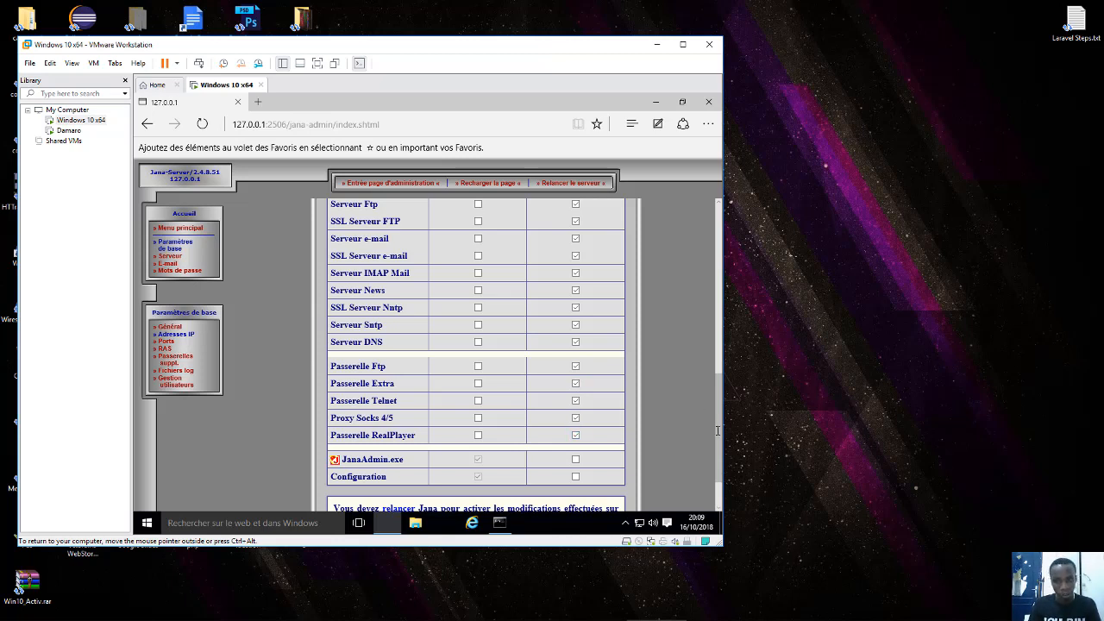
Validate the function assignments for the 10.0.0.10 interface and review the saved list.
scroll(716, 472, "down", 2)
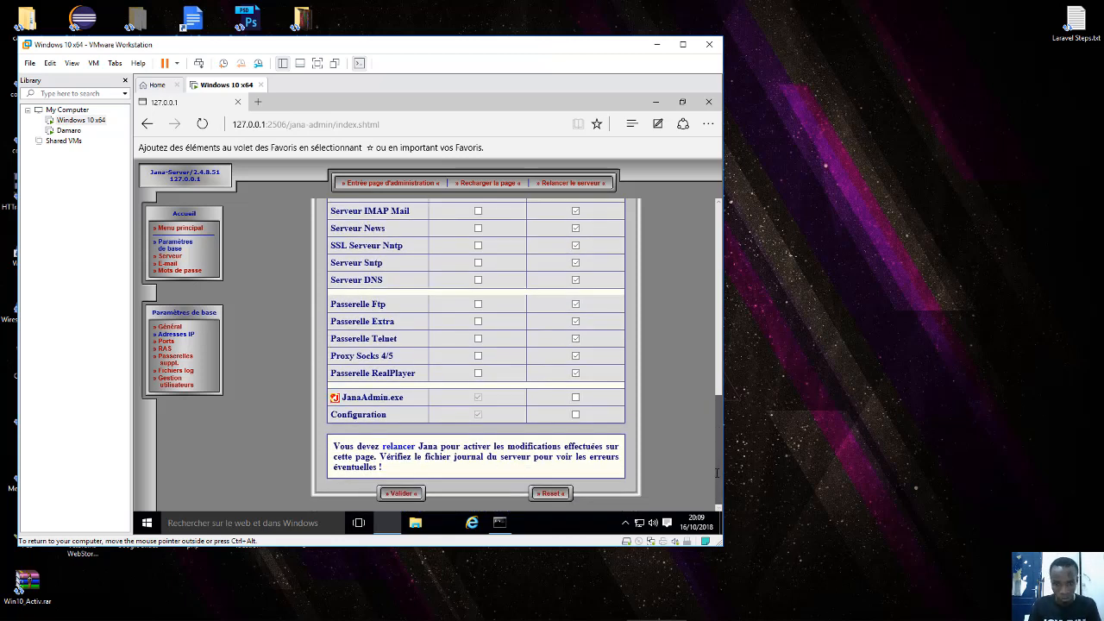
left_click(399, 492)
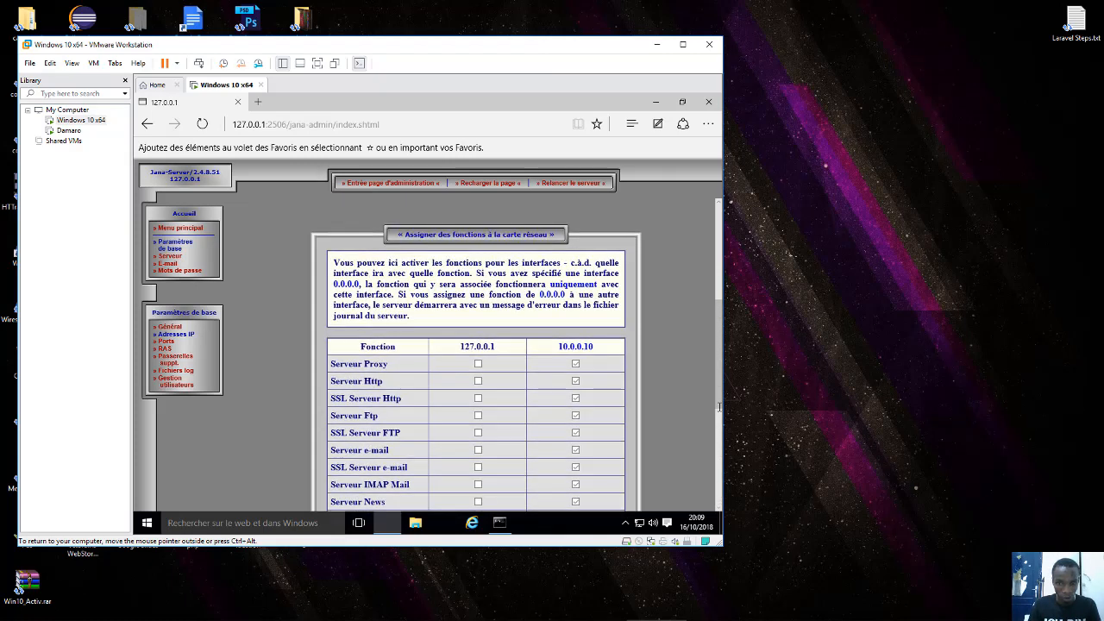
scroll(718, 416, "down", 5)
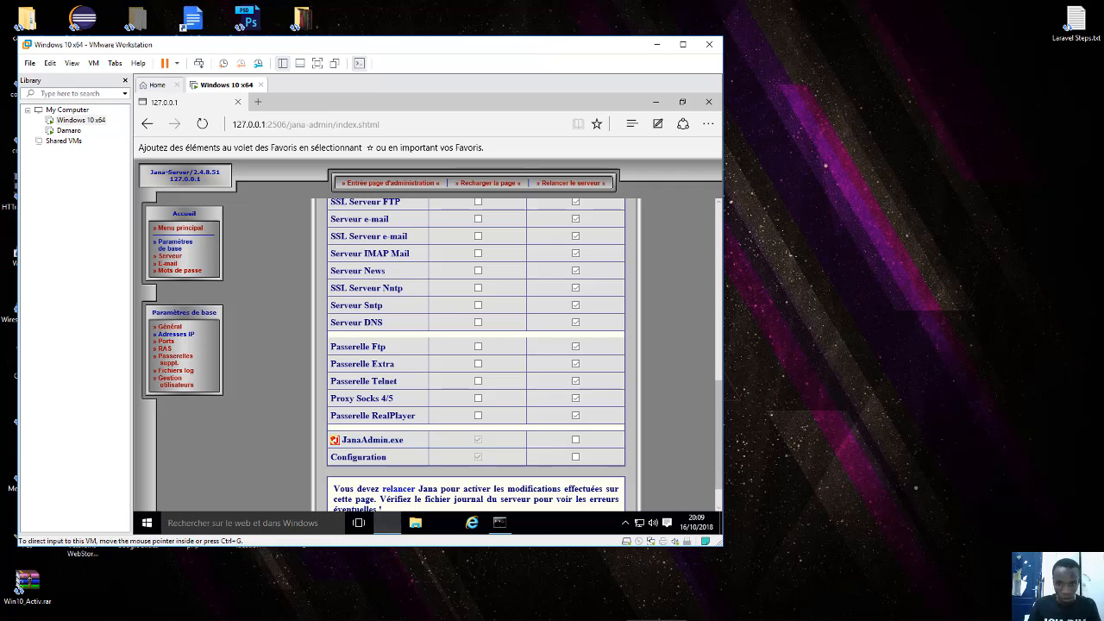
scroll(718, 432, "down", 1)
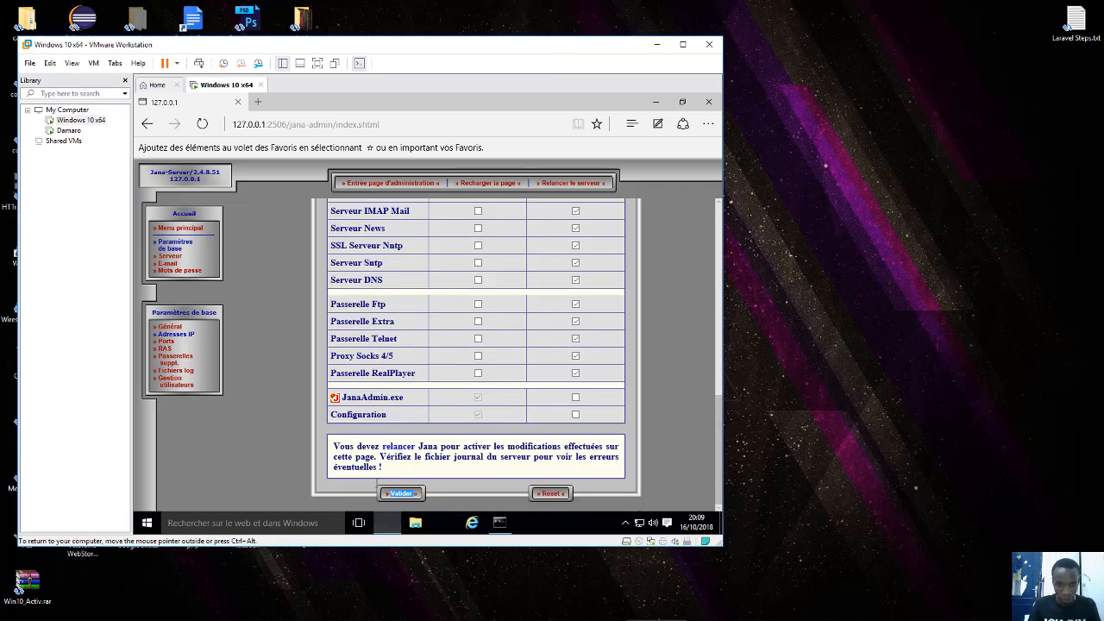
left_click(403, 493)
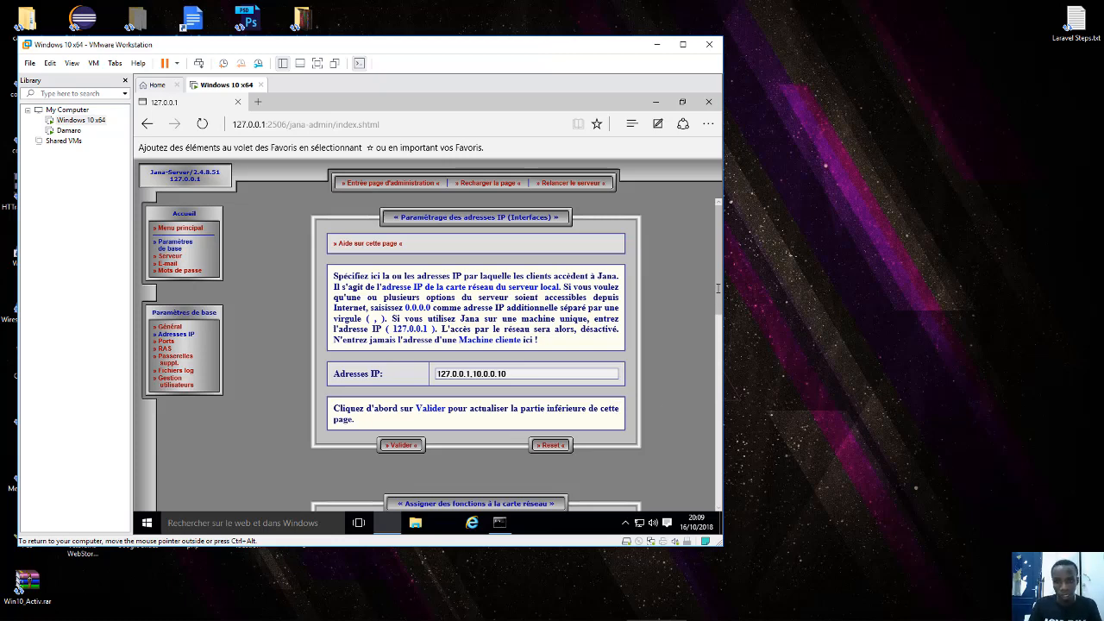
scroll(715, 500, "down", 7)
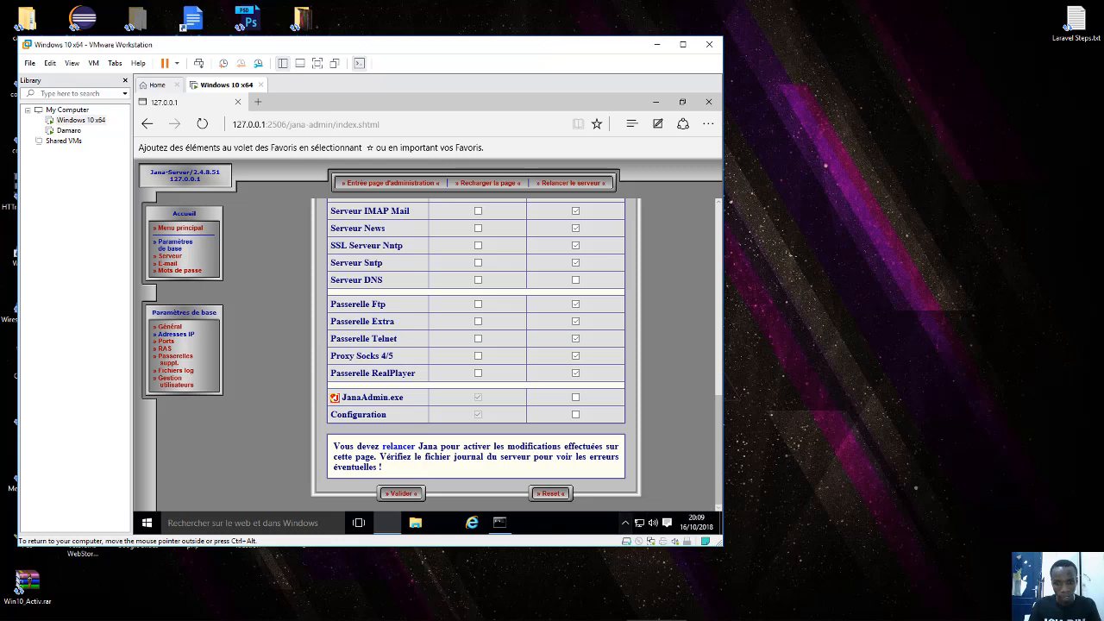
Restart Jana through the Windows NT options of its notification-area entry, using Arrêter Serveur followed by Démarrer Serveur.
left_click(625, 522)
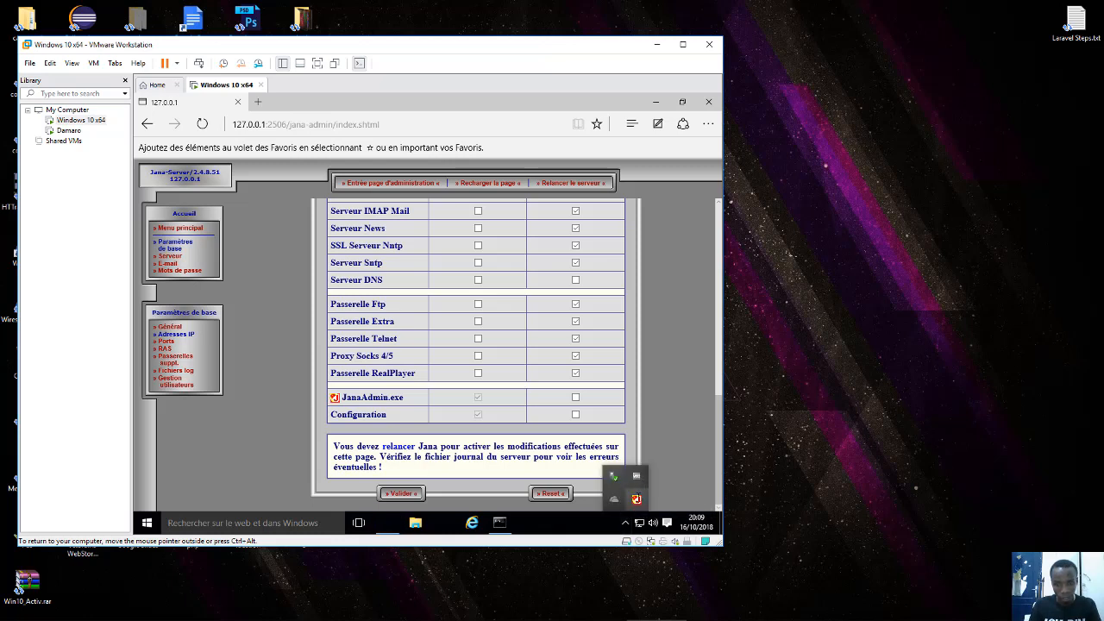
right_click(637, 499)
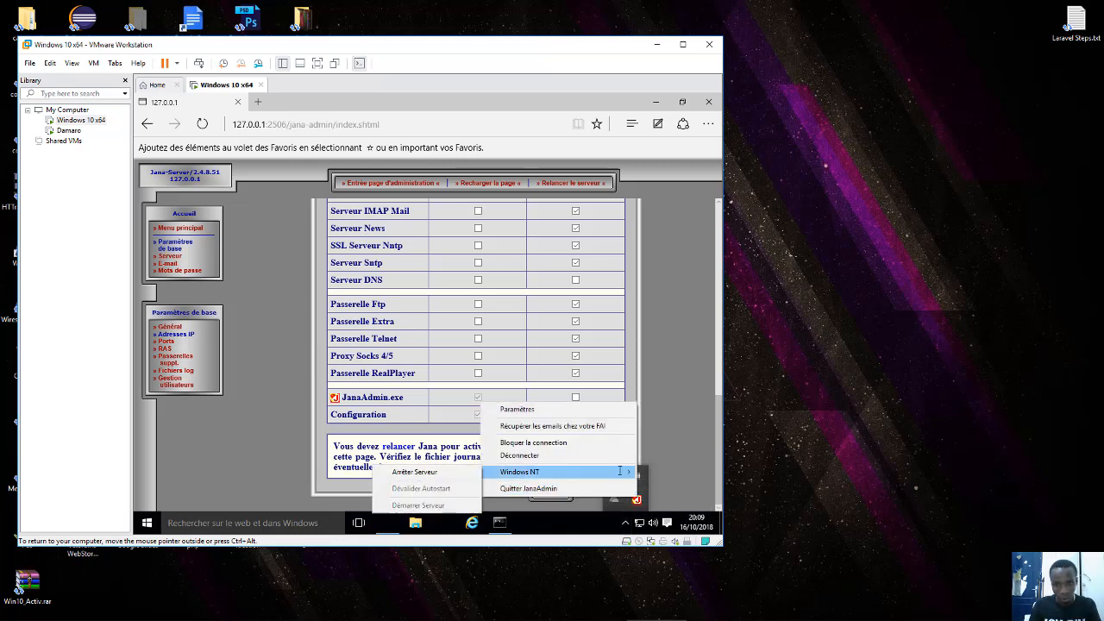
mouse_move(527, 472)
left_click(449, 474)
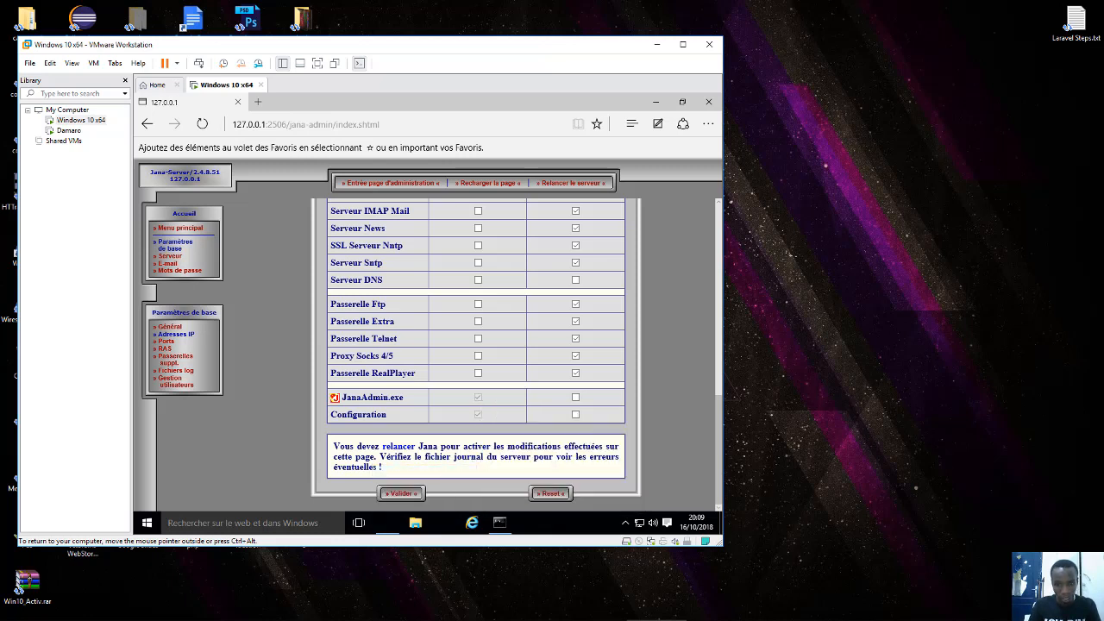
left_click(626, 522)
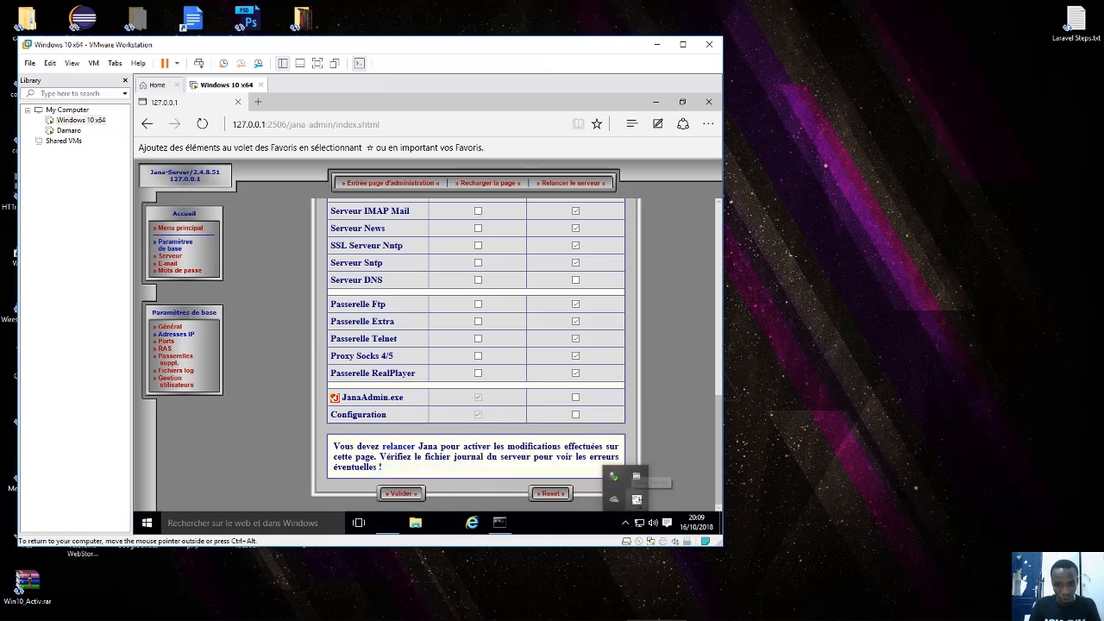
right_click(637, 498)
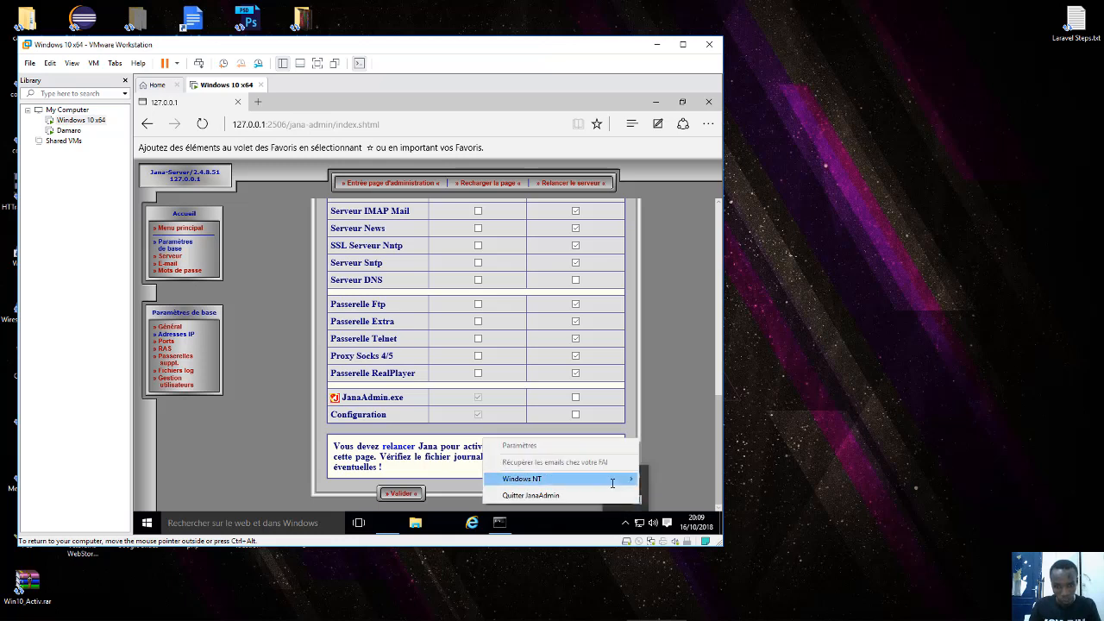
mouse_move(608, 481)
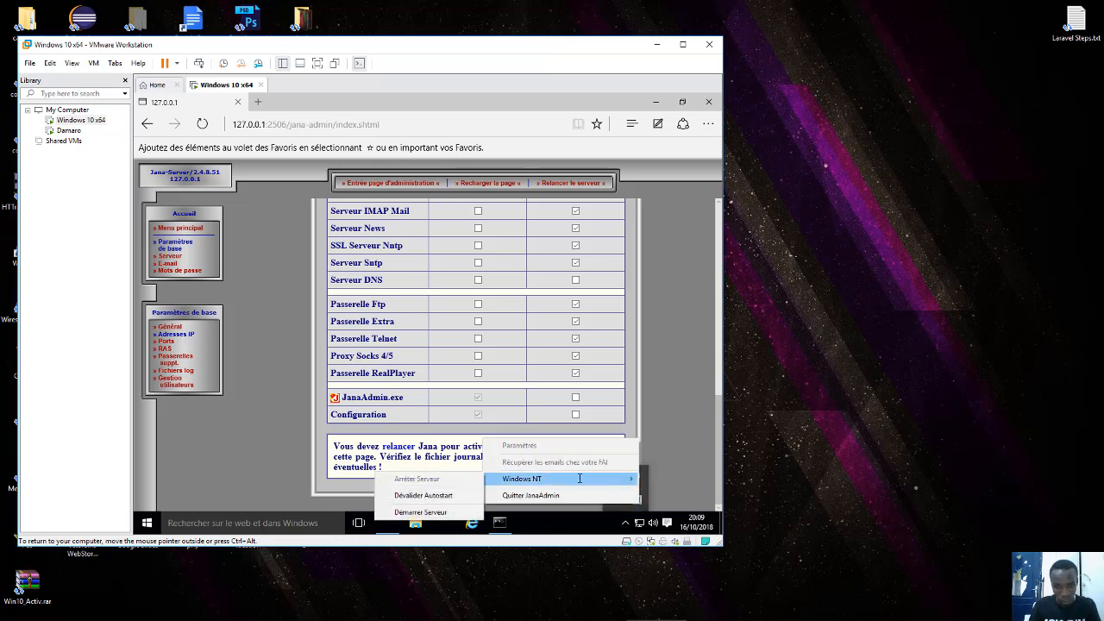
left_click(439, 510)
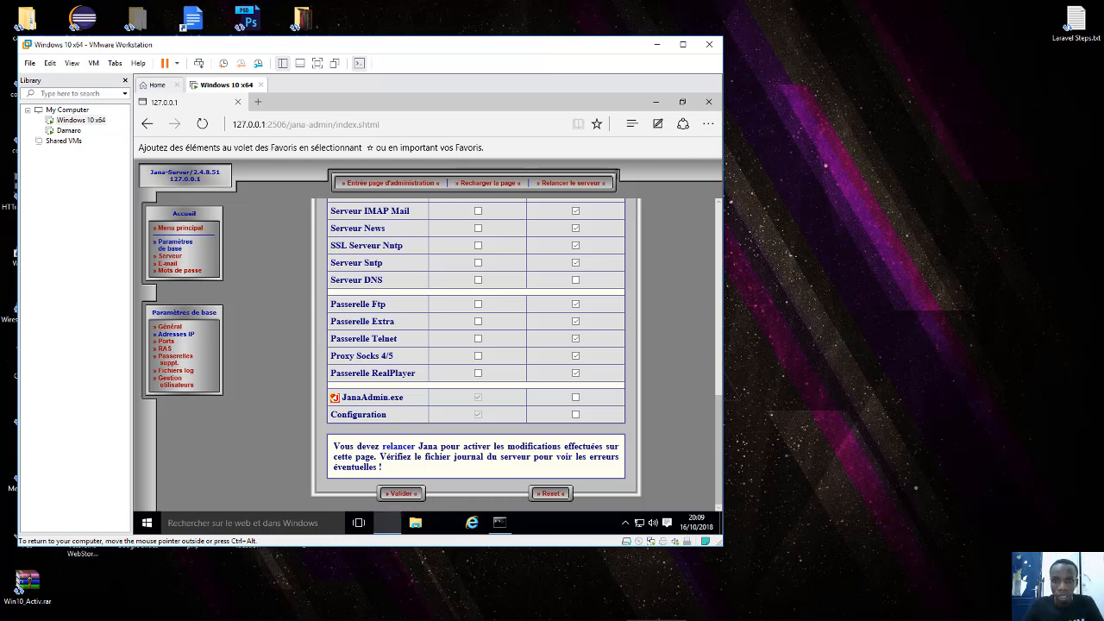
Disable the Windows firewall for both private and public networks on the Windows 10 x64 virtual machine and close its open windows.
left_click(656, 102)
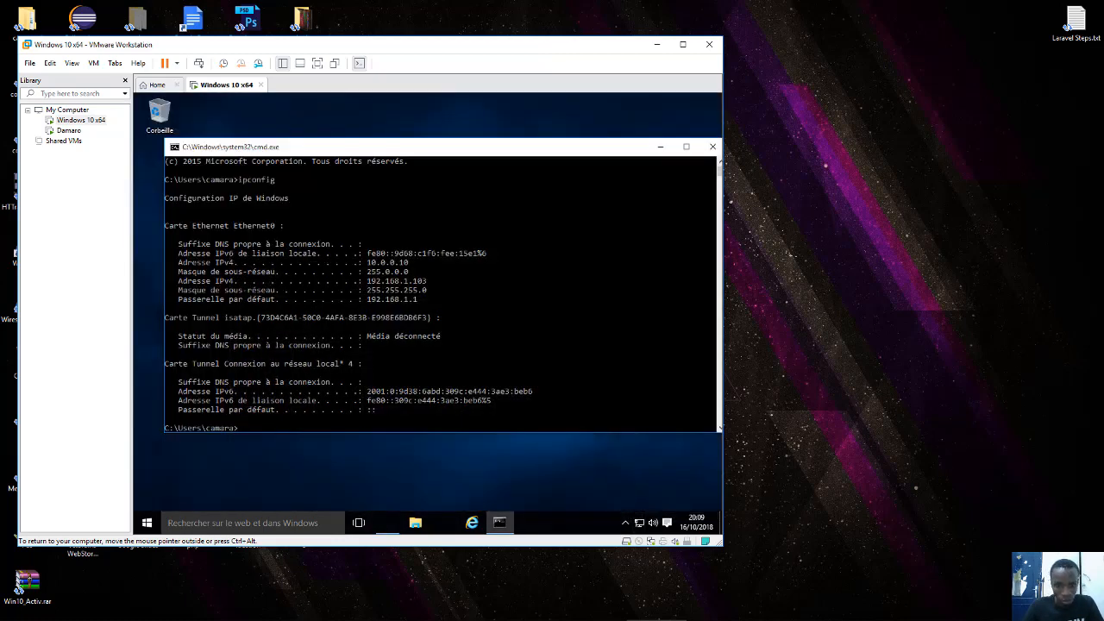
left_click(639, 522)
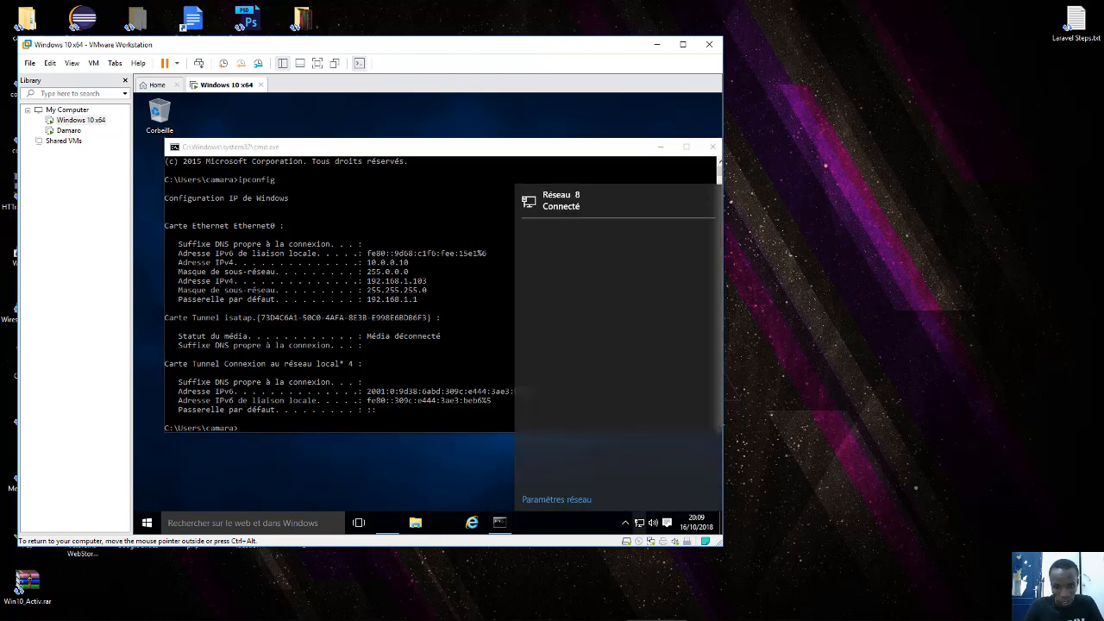
left_click(556, 499)
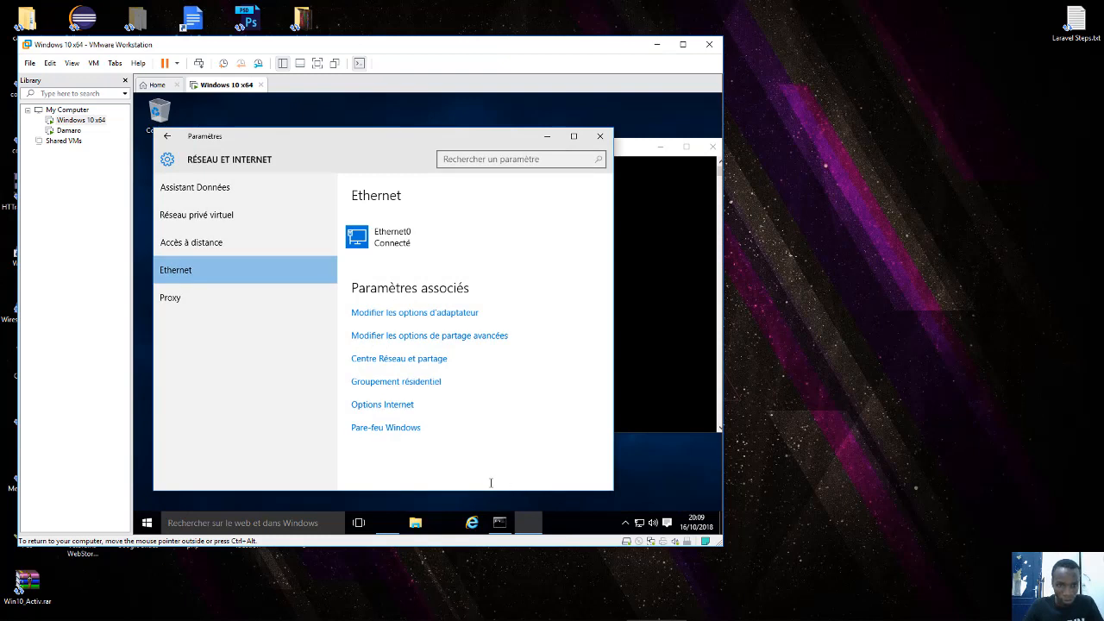
left_click(386, 427)
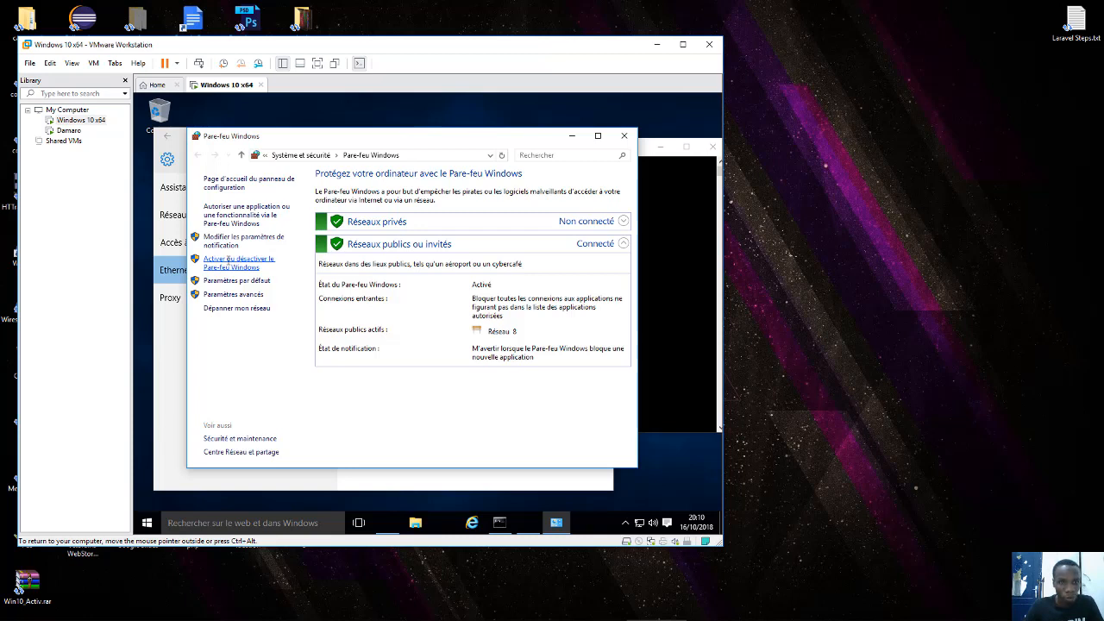
left_click(228, 259)
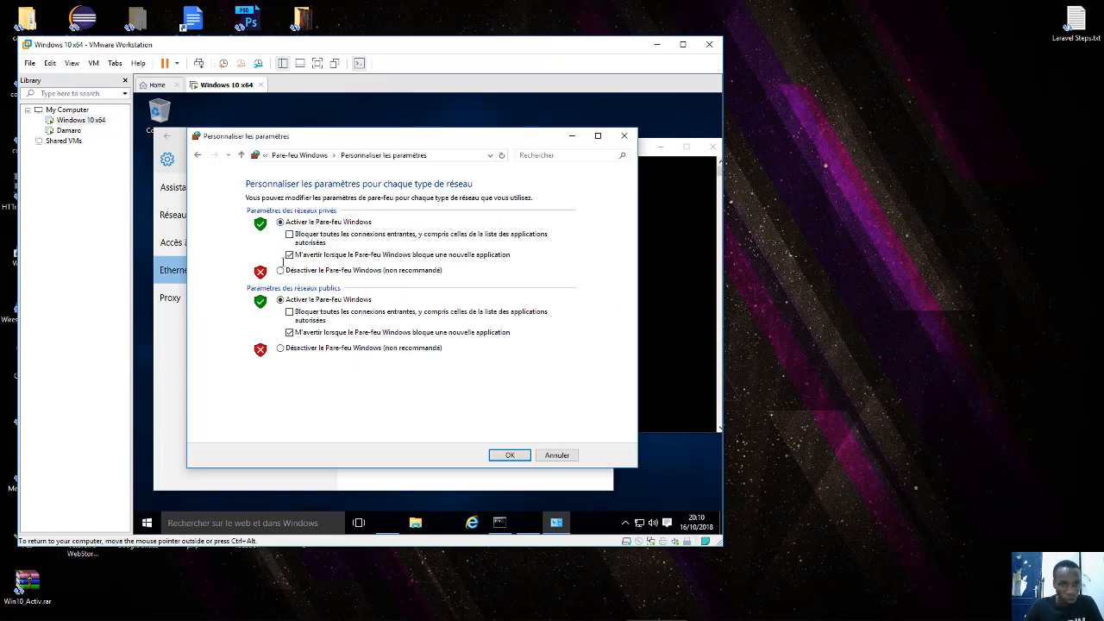
left_click(280, 270)
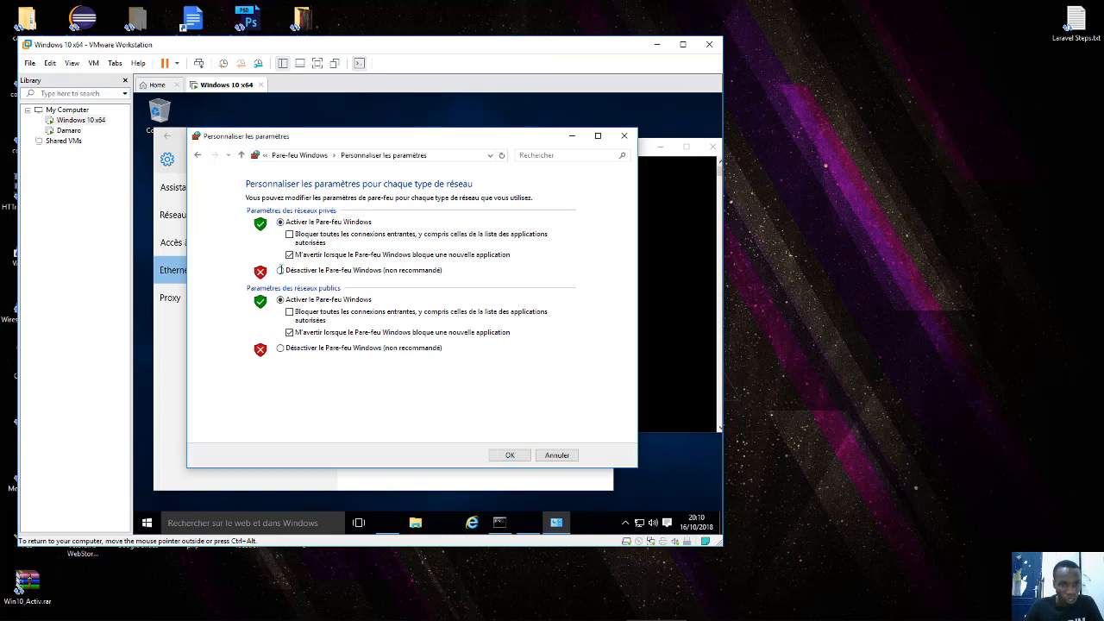
left_click(280, 348)
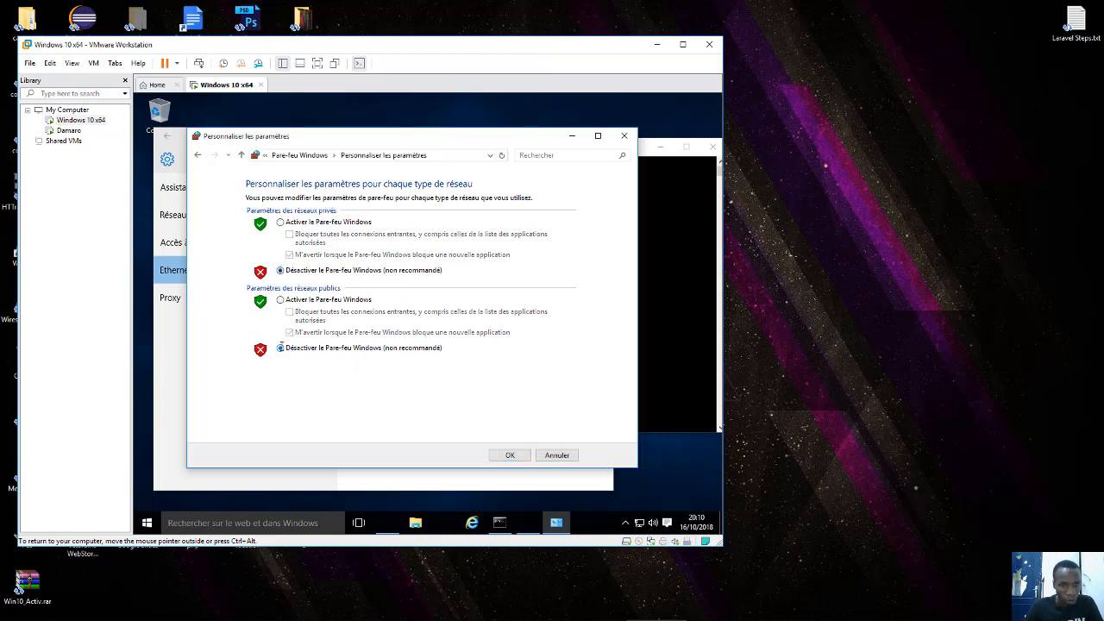
left_click(507, 454)
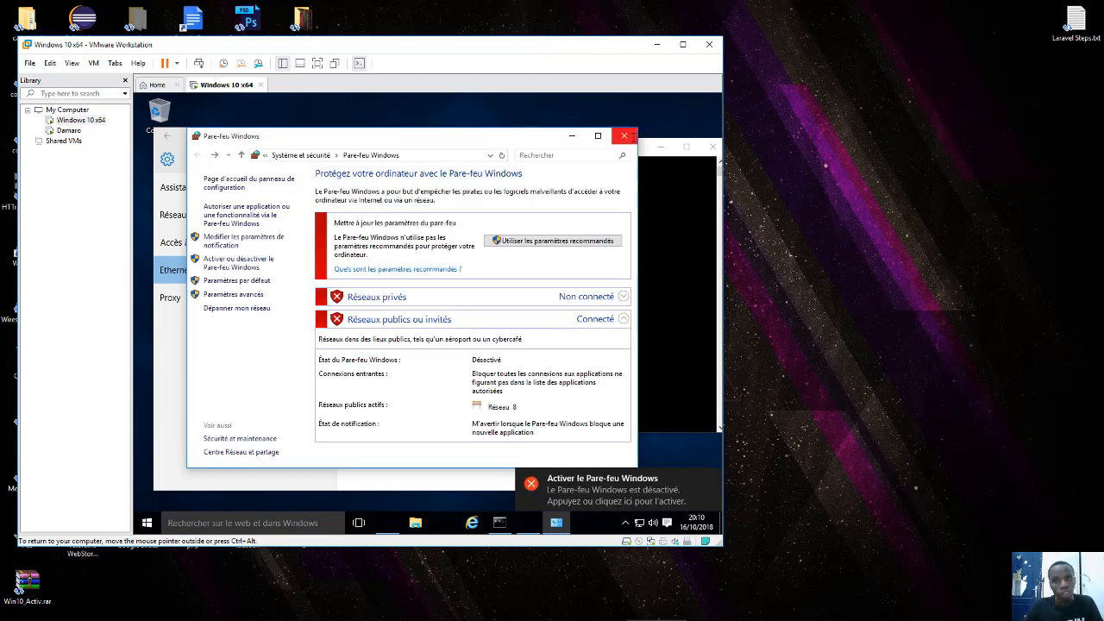
left_click(624, 136)
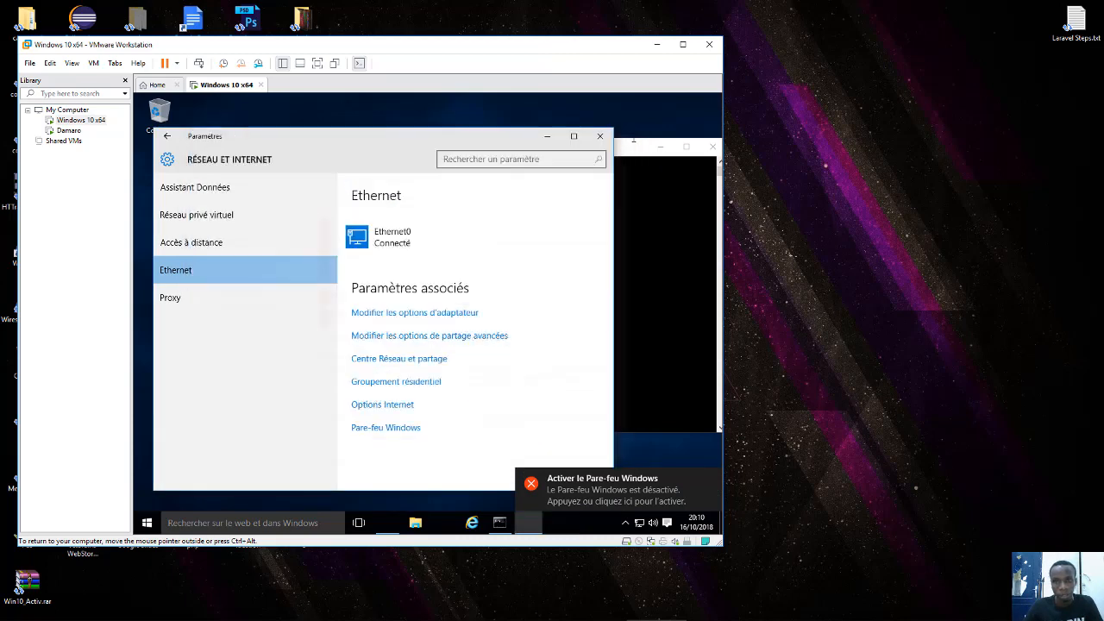
left_click(600, 136)
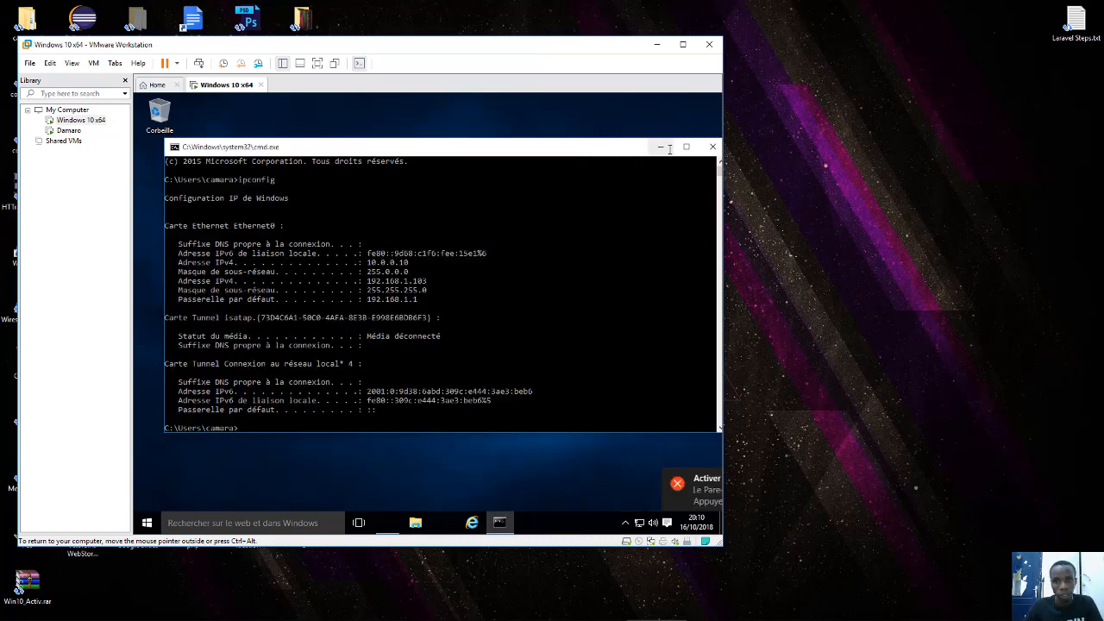
left_click(713, 146)
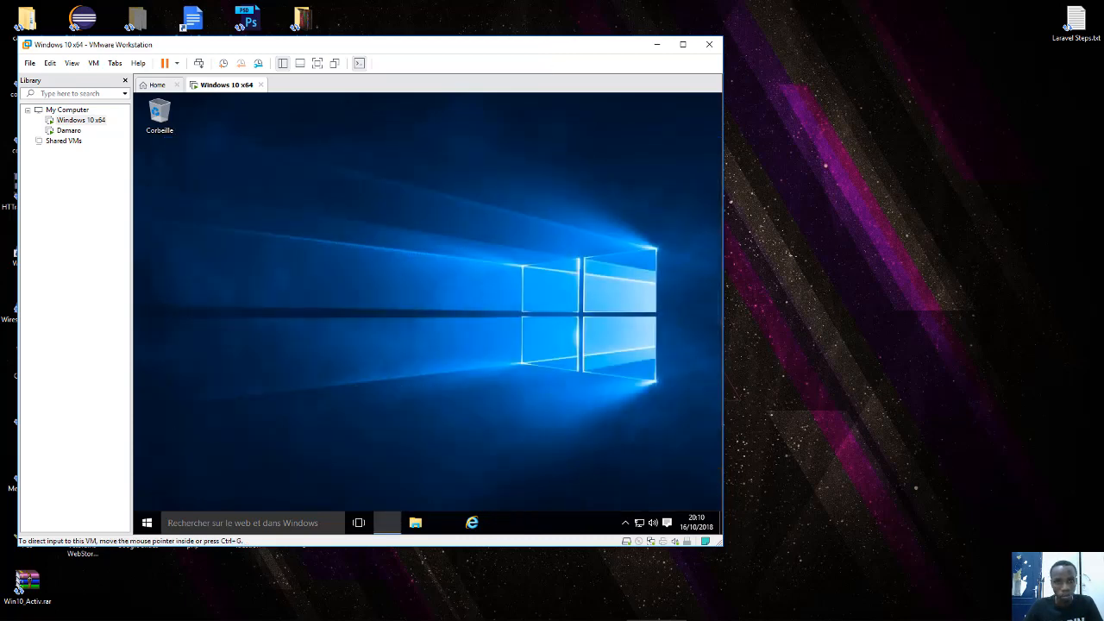
Bring up the Damaro virtual machine's window and place it beside the Windows 10 x64 one.
left_click_drag(516, 42, 387, 49)
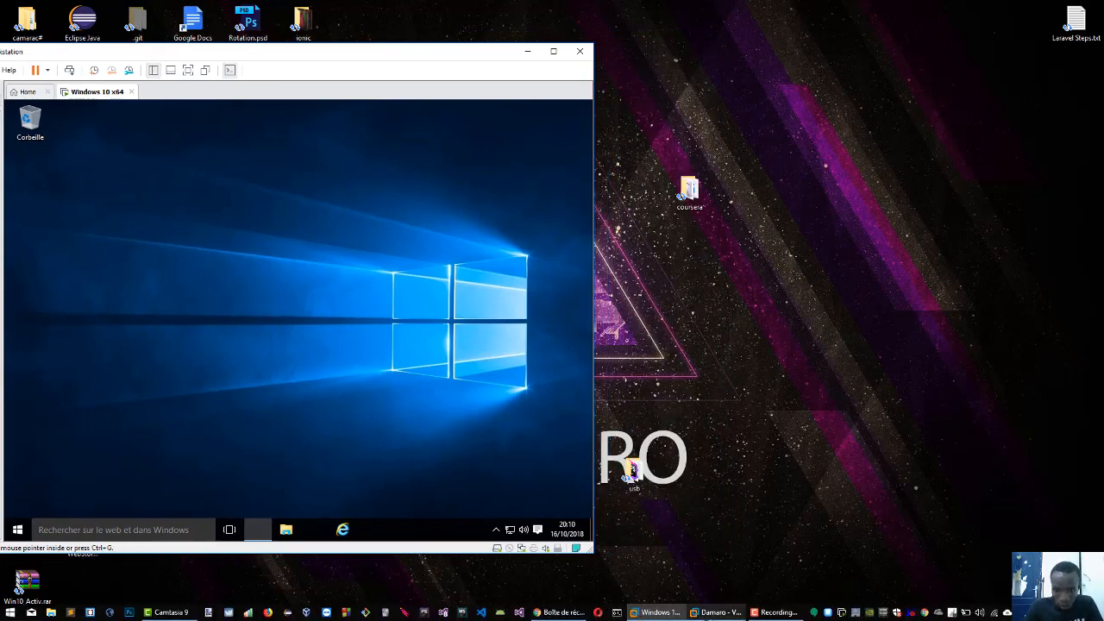
left_click(718, 612)
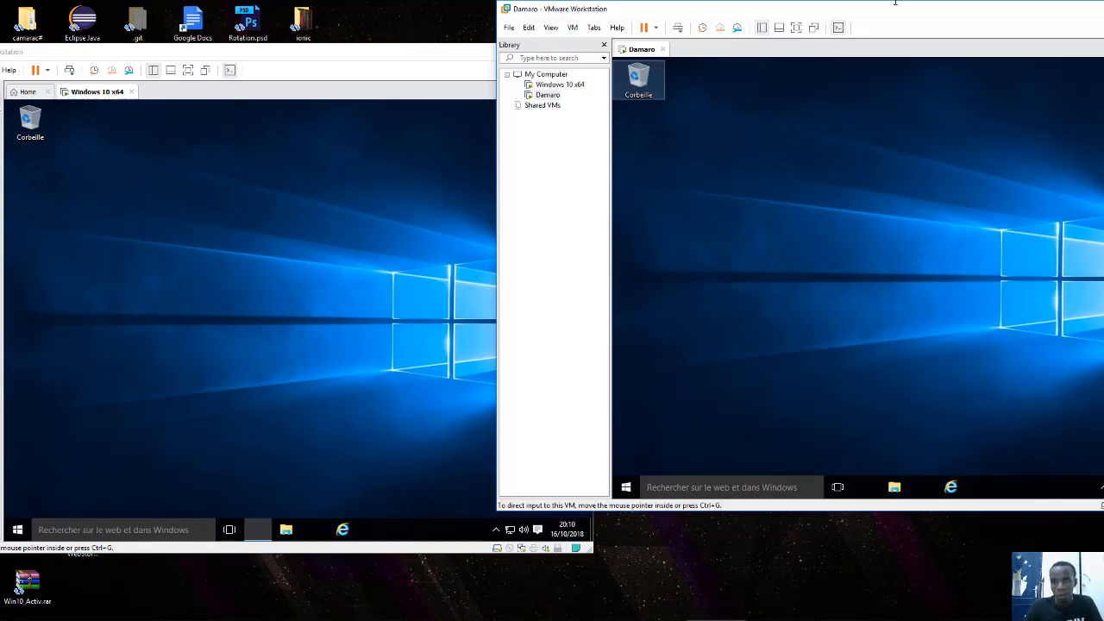
left_click_drag(895, 6, 806, 36)
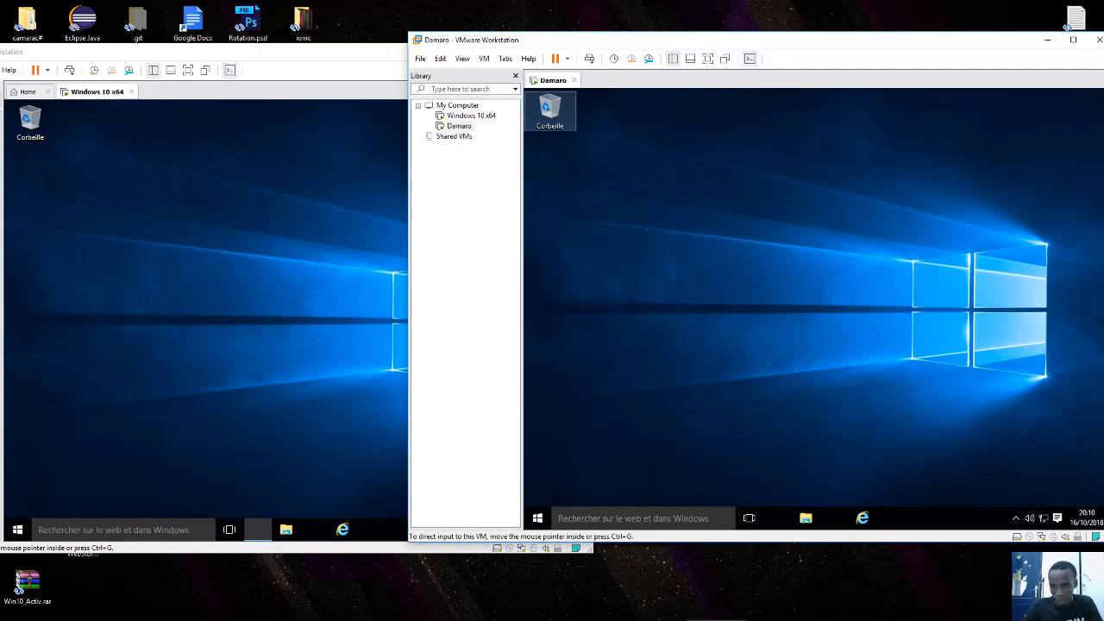
Open the Internet Protocol version 4 (TCP/IPv4) properties of the Ethernet0 connection on the Damaro virtual machine.
left_click(1042, 517)
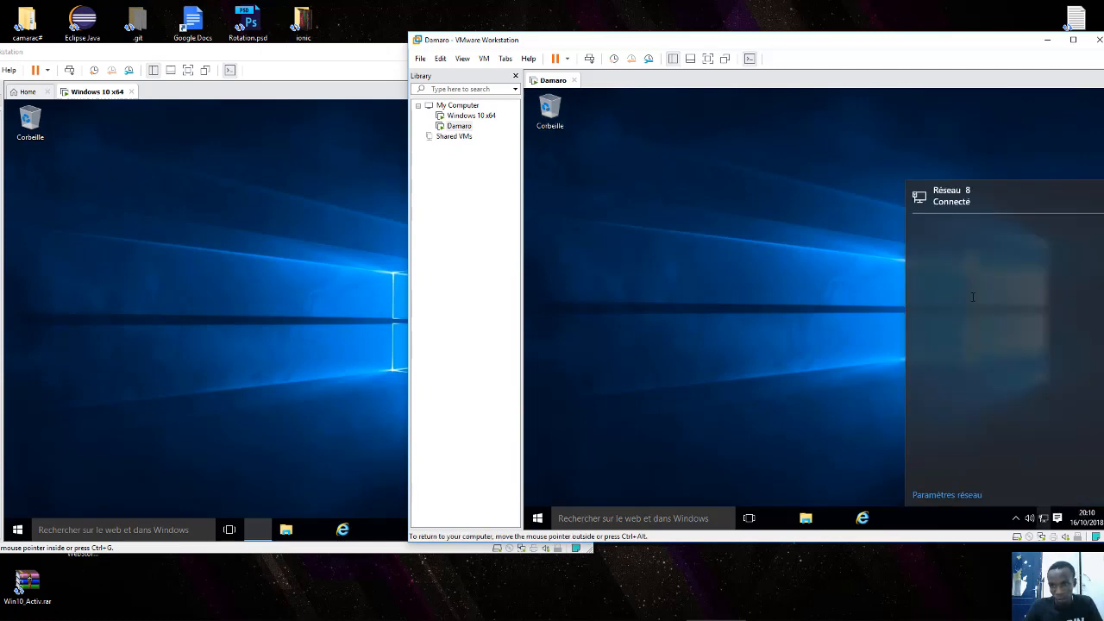
left_click(947, 494)
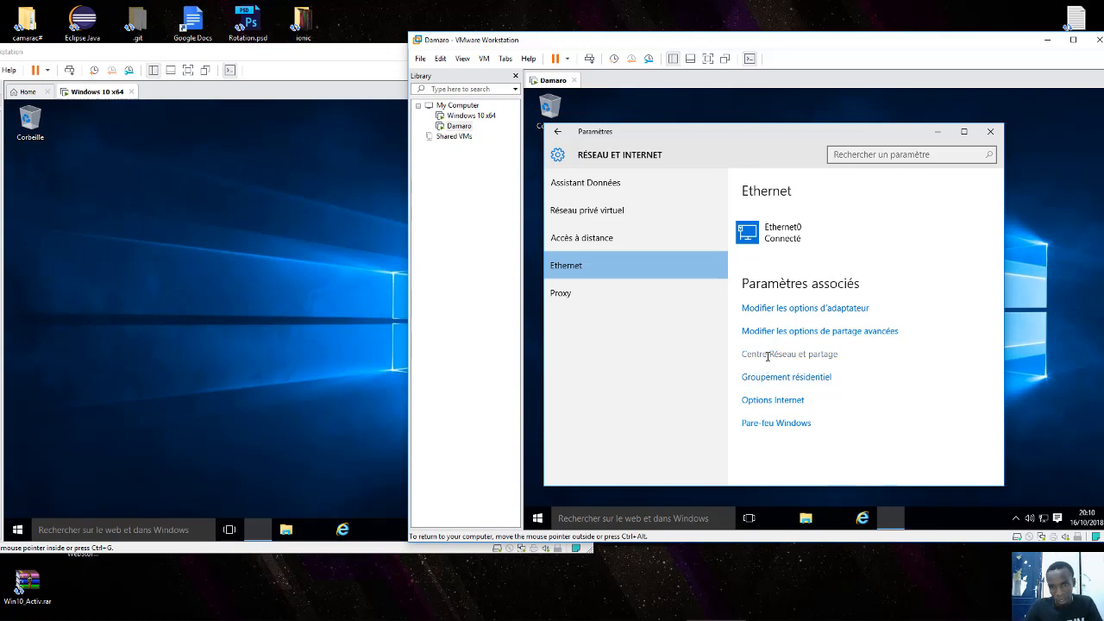
left_click(767, 354)
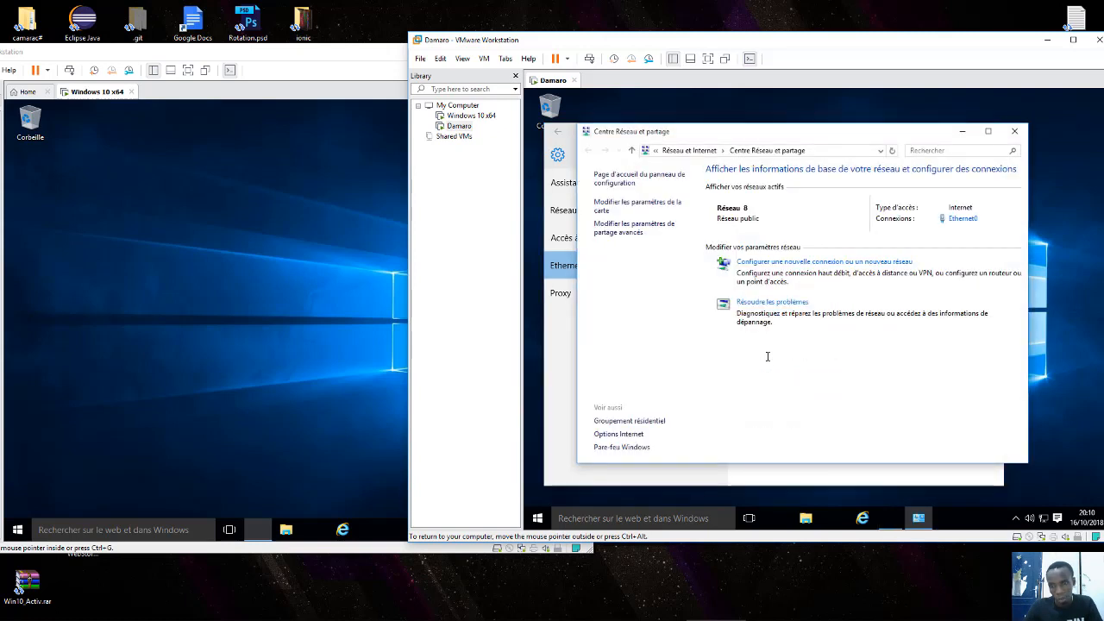
left_click(961, 219)
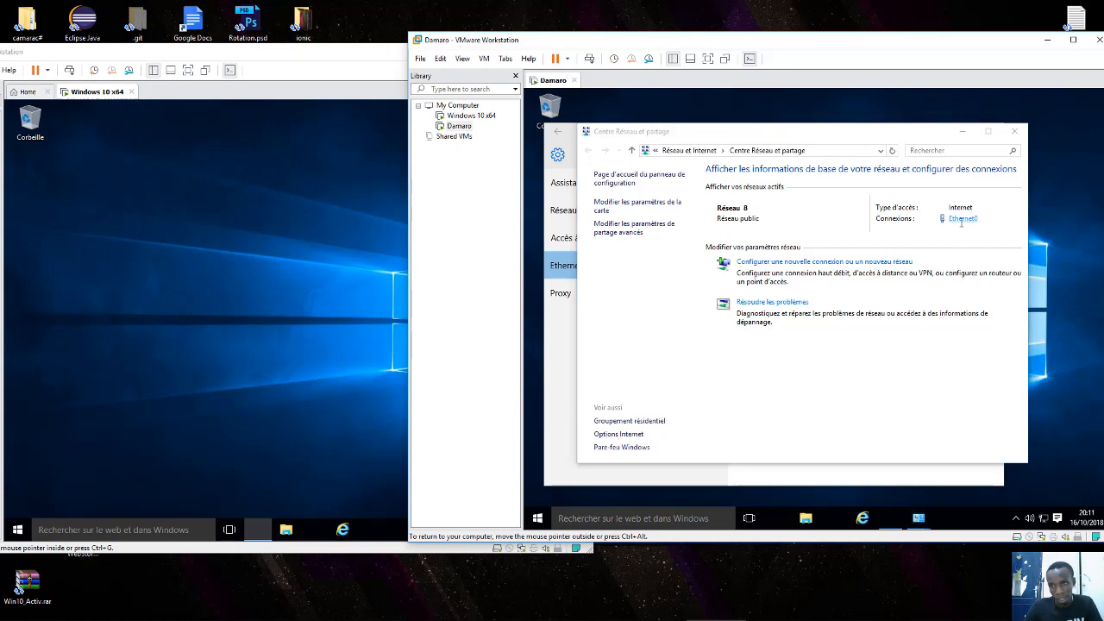
left_click(766, 397)
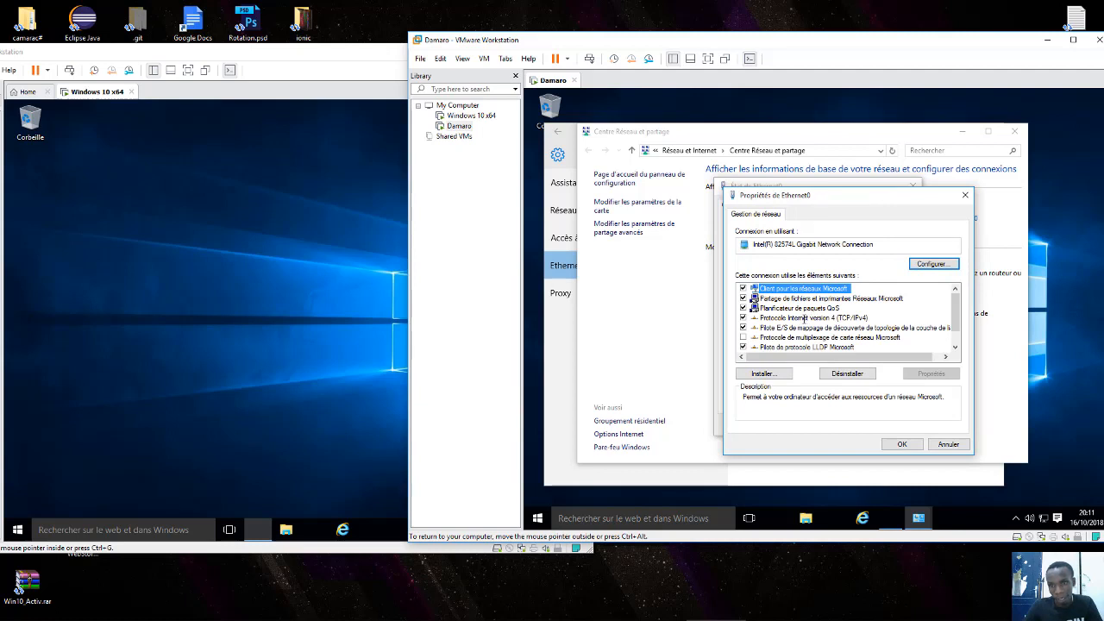
left_click(804, 319)
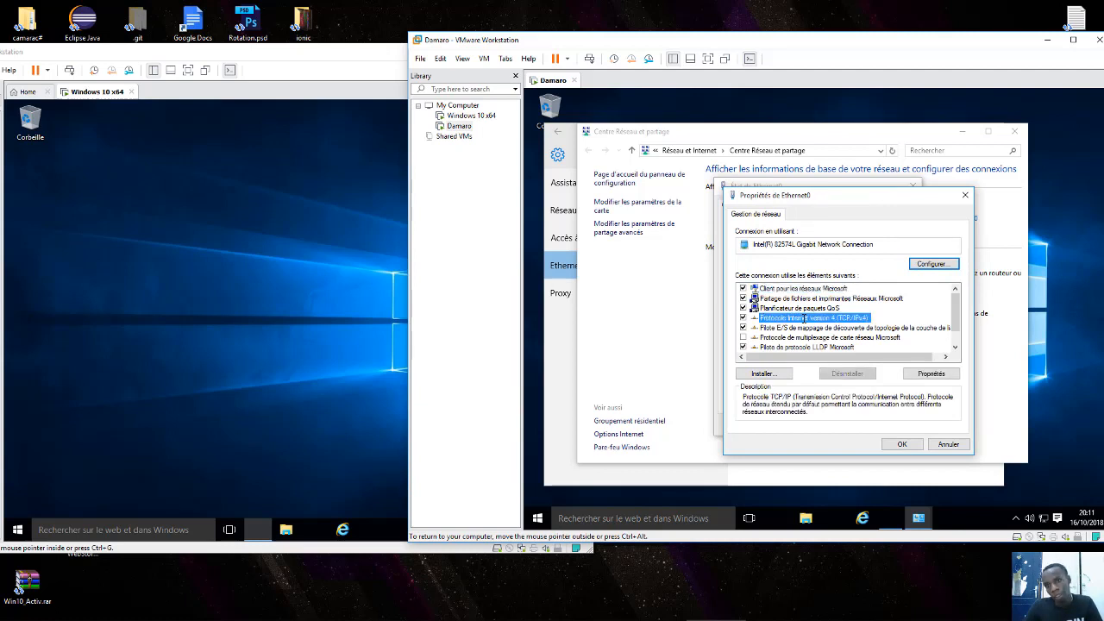
double_click(804, 318)
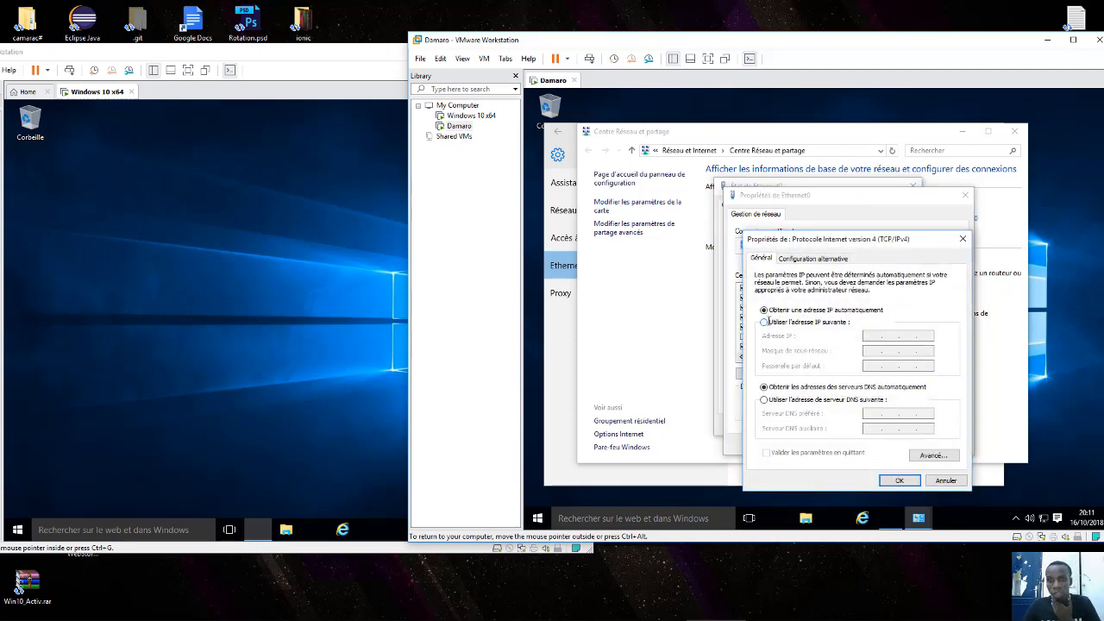
Assign the static IP address 10.0.0.11 with subnet mask 255.0.0.0 and default gateway 10.0.0.10.
left_click(764, 322)
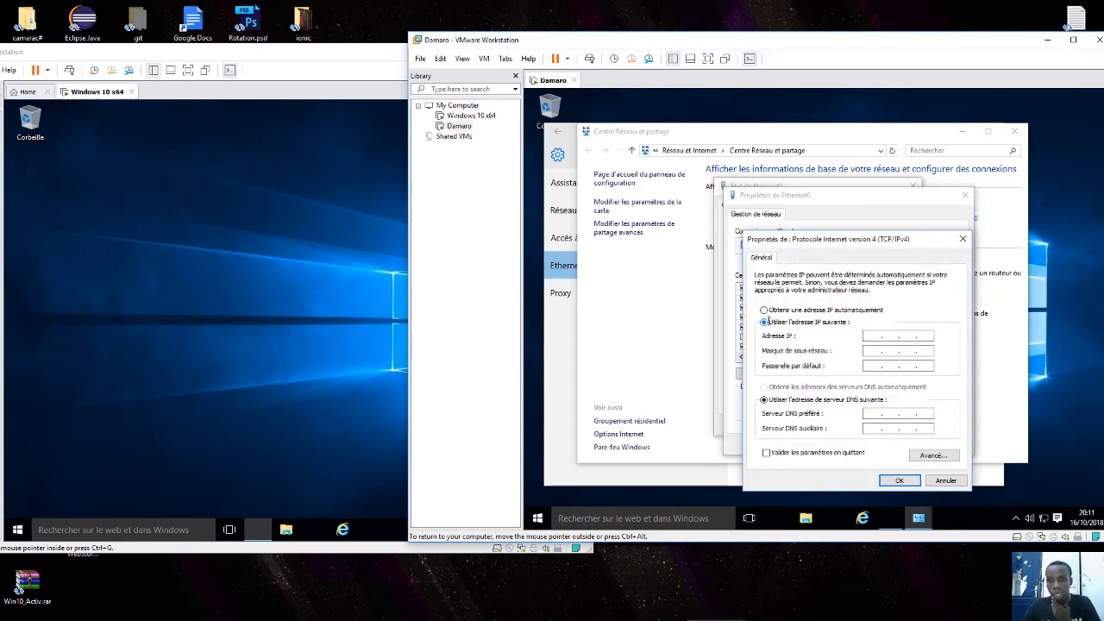
left_click(873, 335)
type("10.0")
type("0.1")
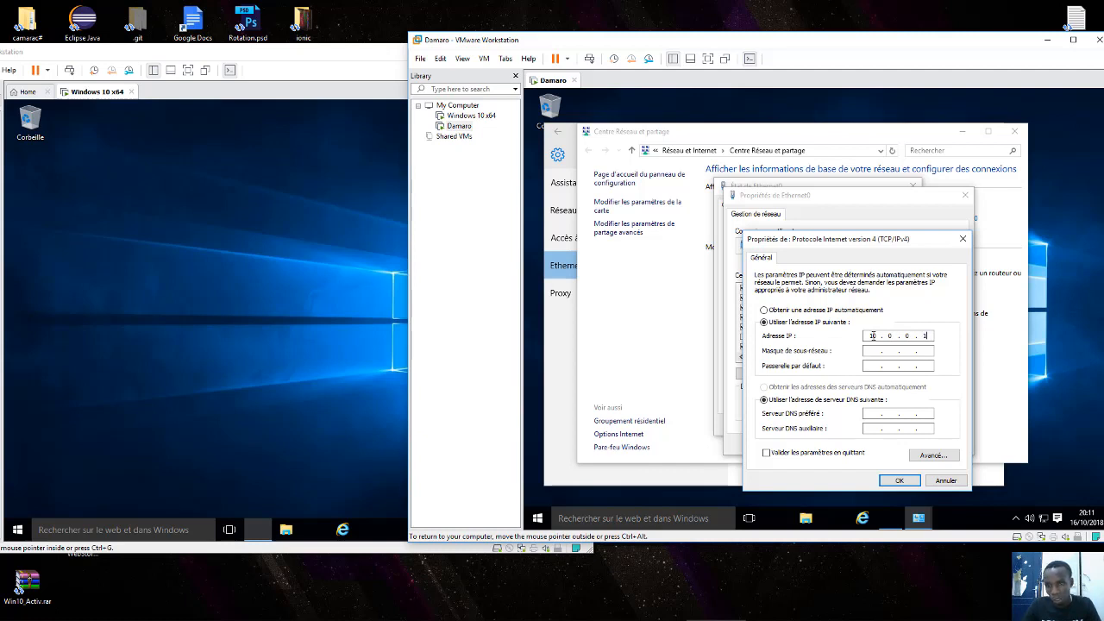
type("1")
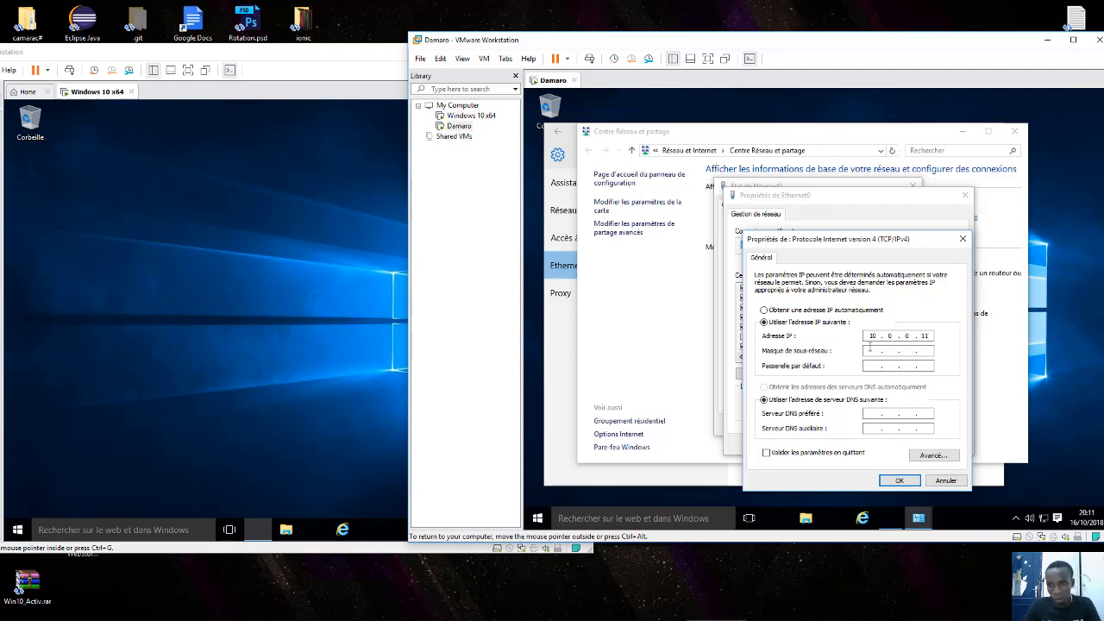
left_click(871, 351)
left_click(870, 366)
type("10.0.0.10")
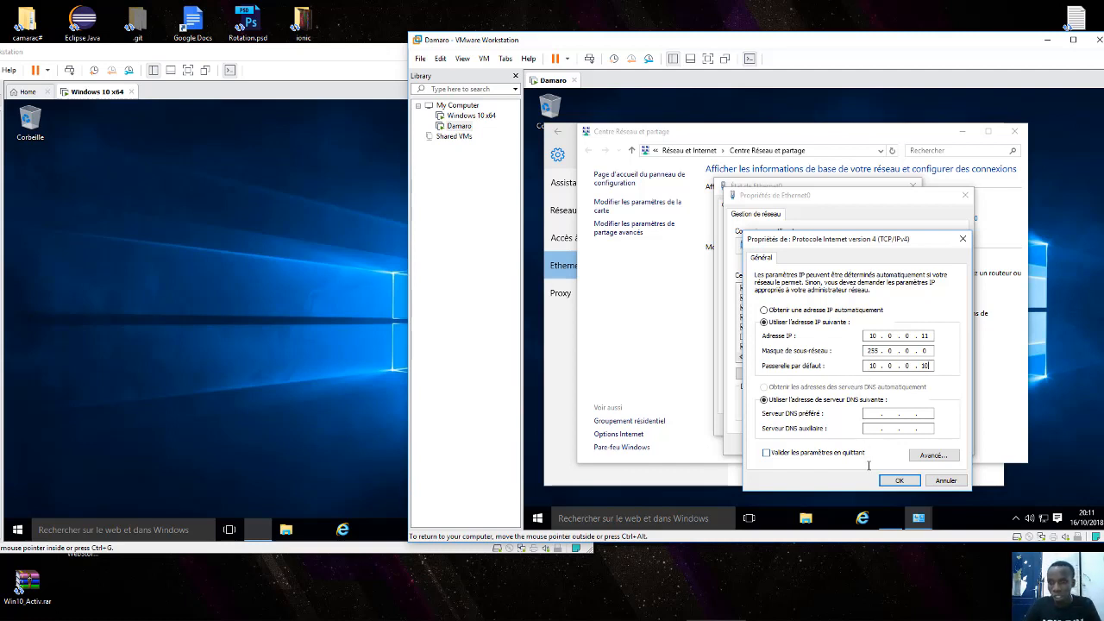
Set the preferred DNS server to 10.0.0.10, apply the Ethernet0 settings and close the network windows.
left_click(872, 414)
type("10 . 0 . 0 . 10 . 0 . 1")
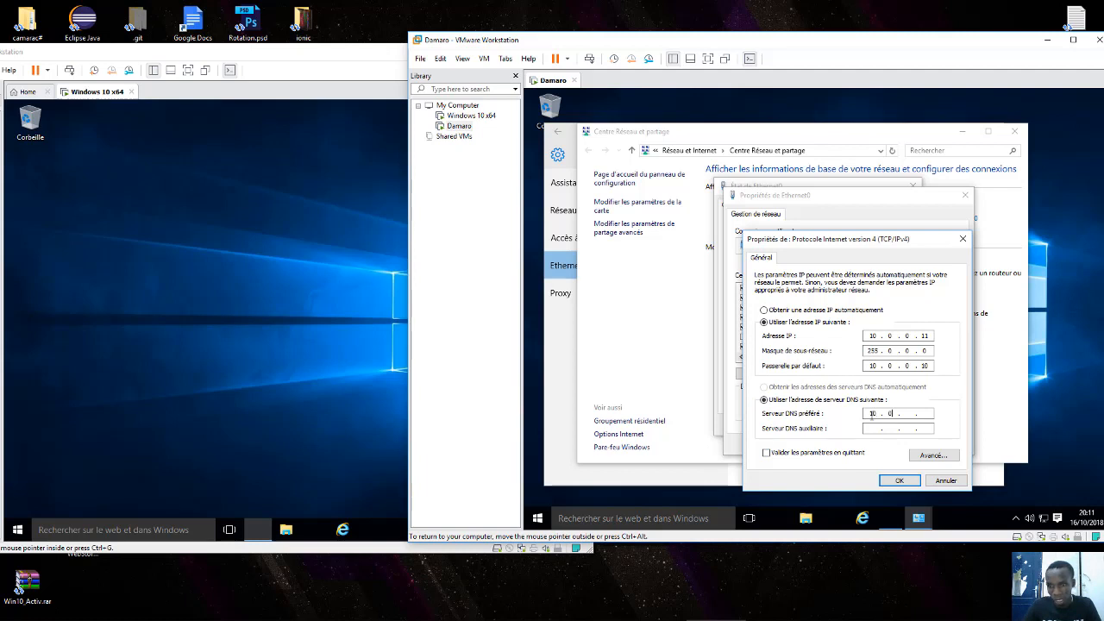
type("0 .10")
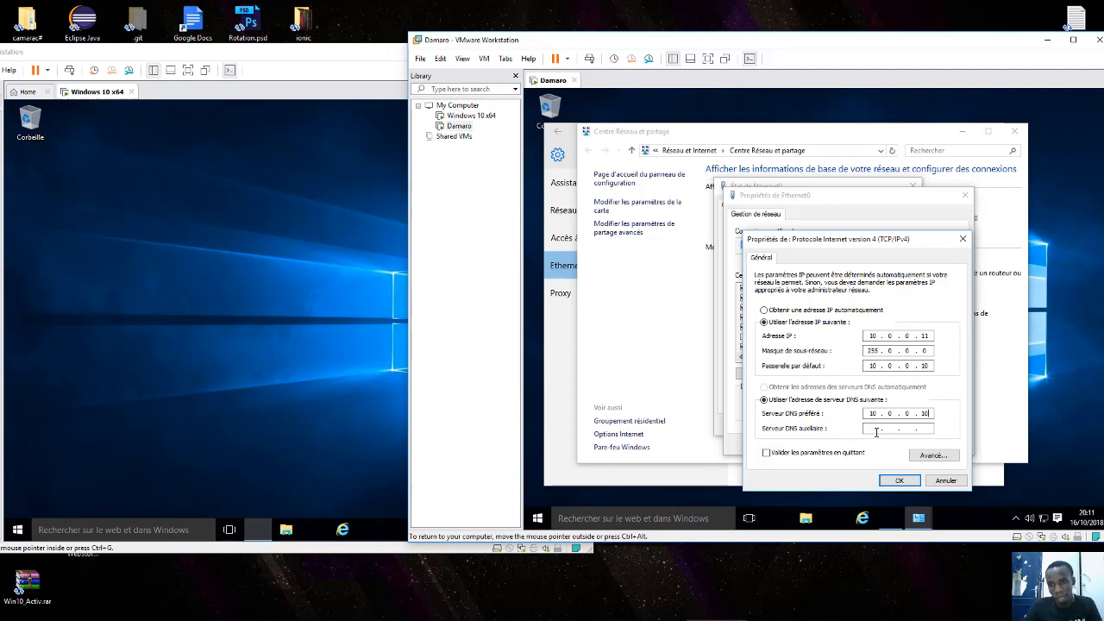
left_click(892, 480)
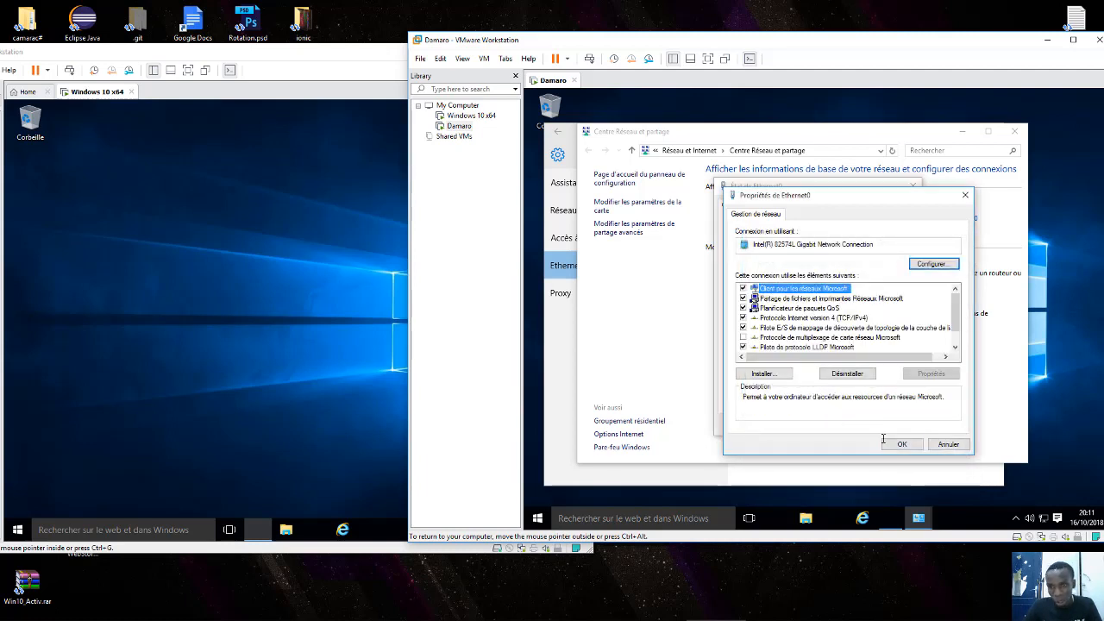
left_click(901, 444)
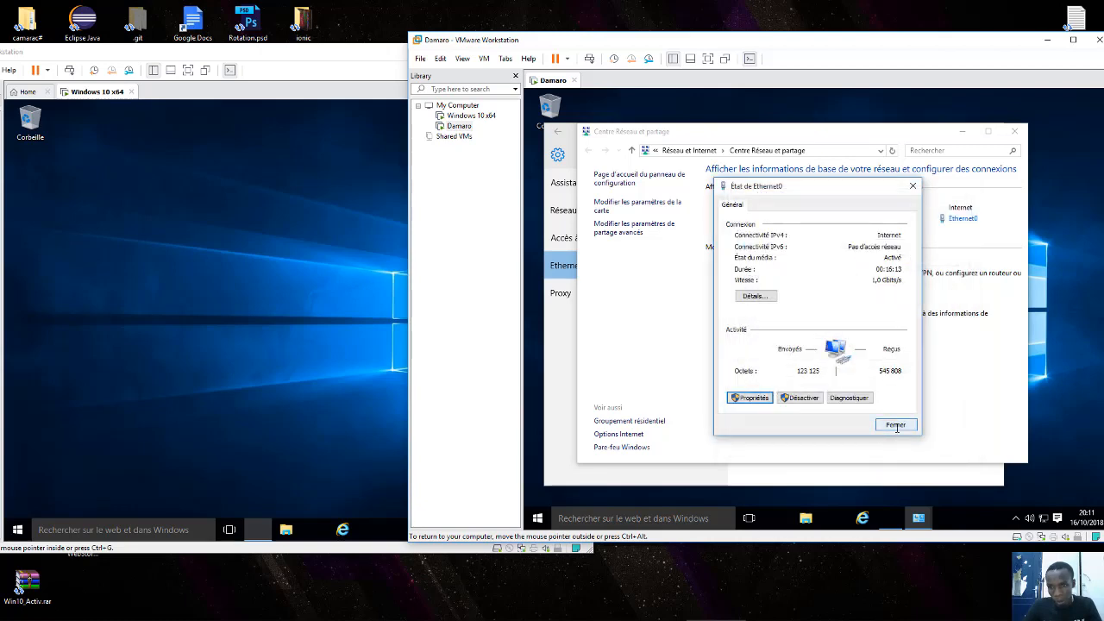
left_click(896, 425)
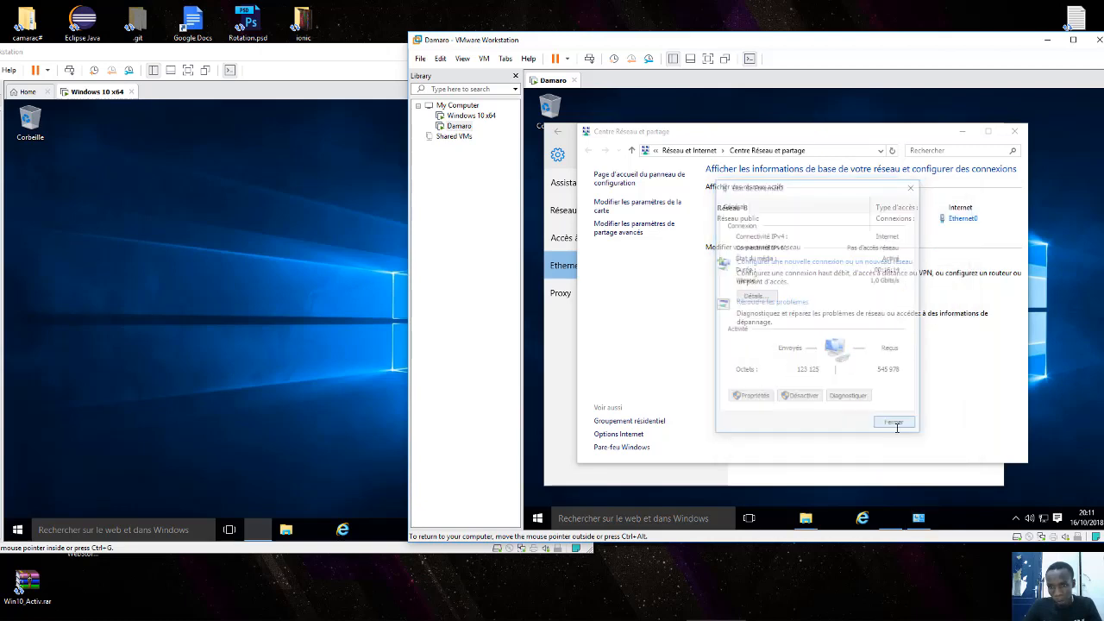
left_click(1014, 131)
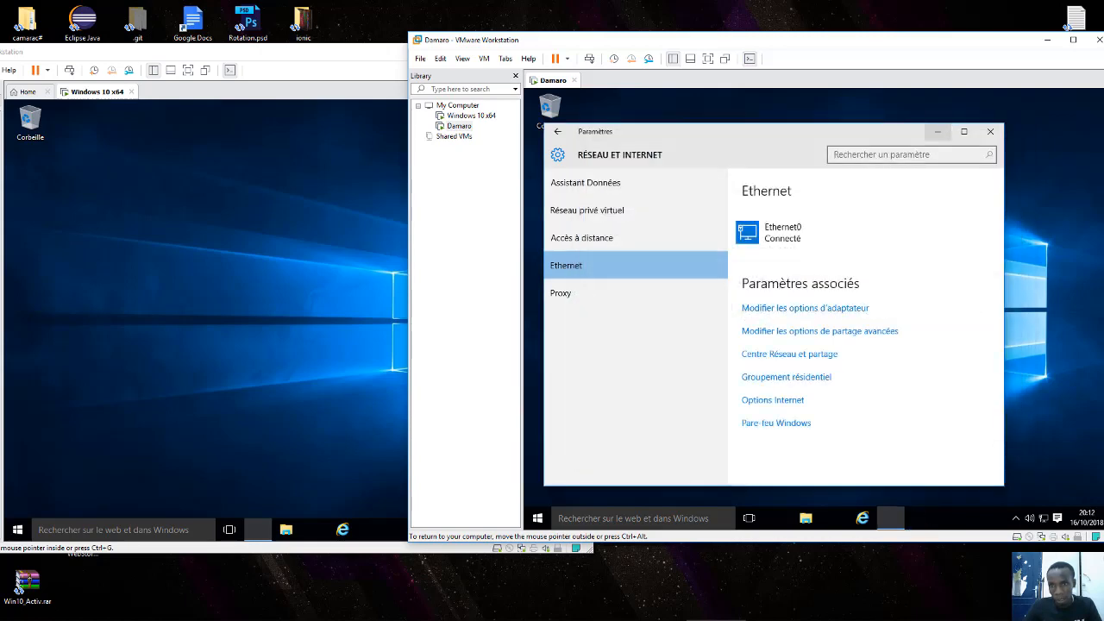
left_click(990, 131)
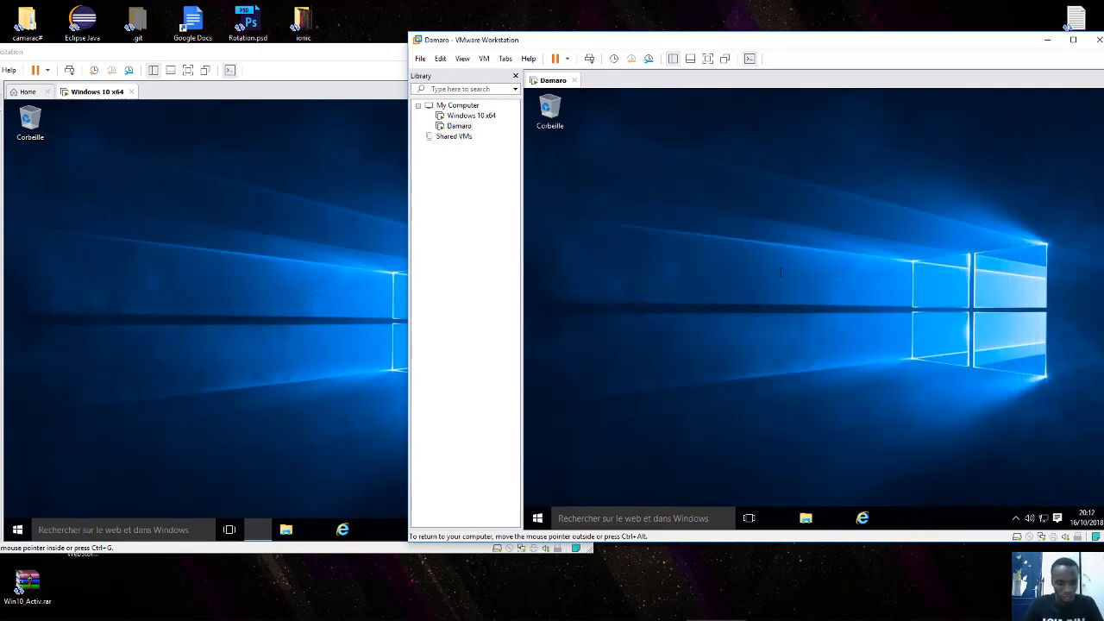
Check the Damaro virtual machine's IP configuration with ipconfig in a command prompt, then minimize the prompt.
key("super+r")
key("Return")
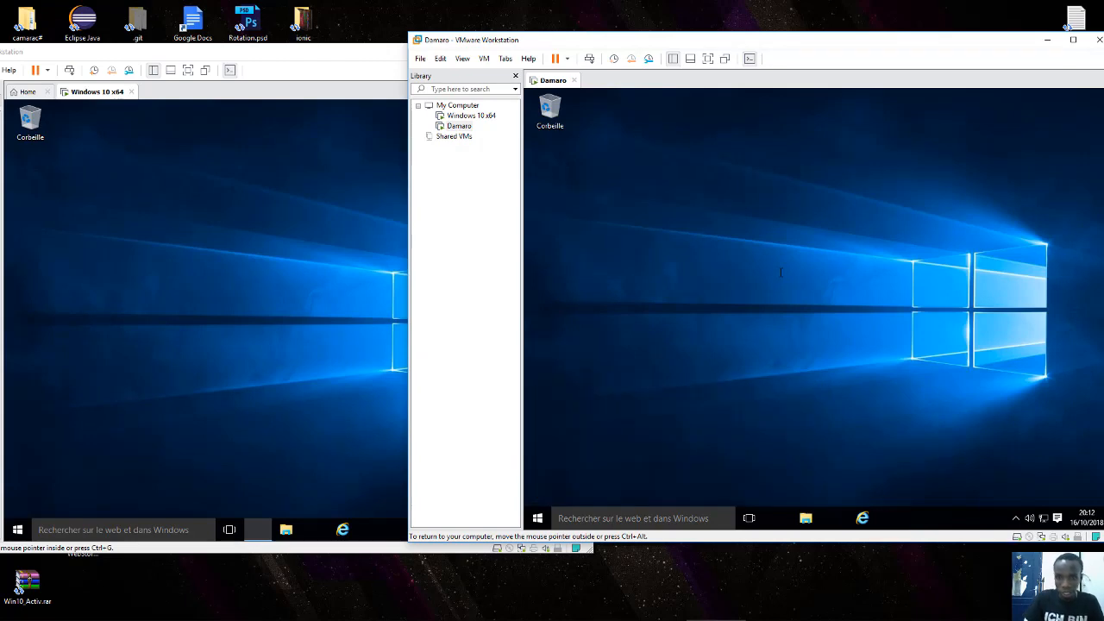
type("ip")
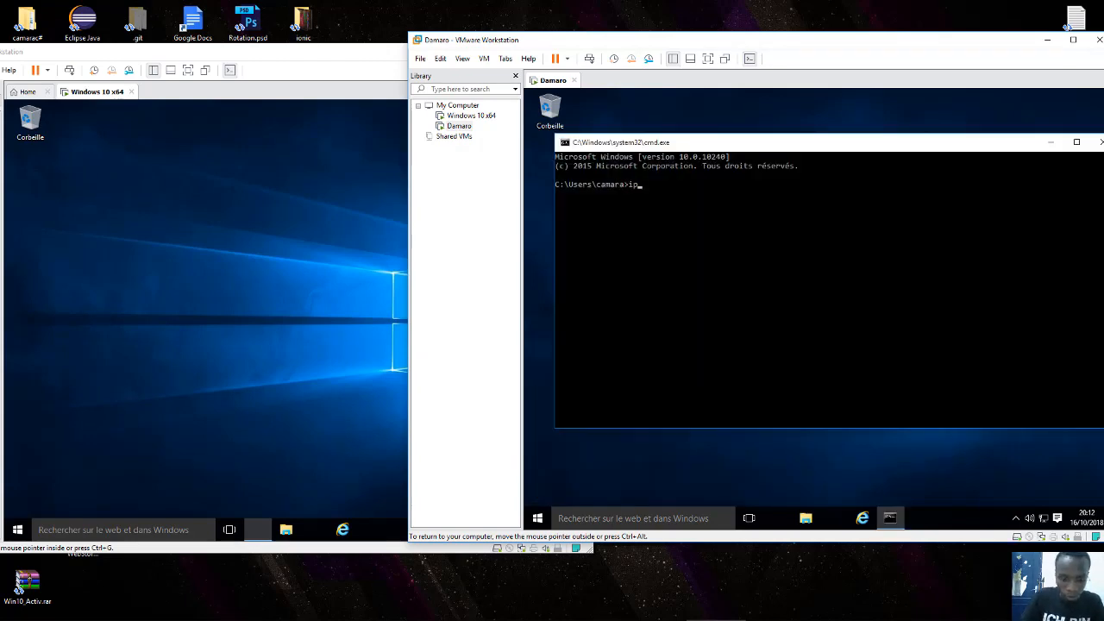
type("config")
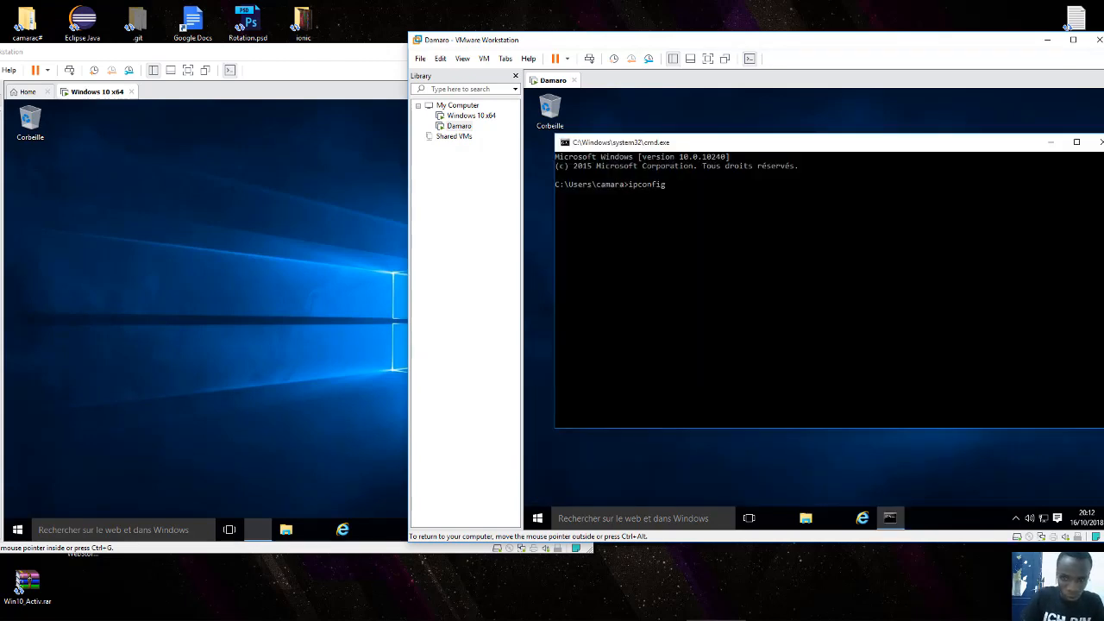
key("Return")
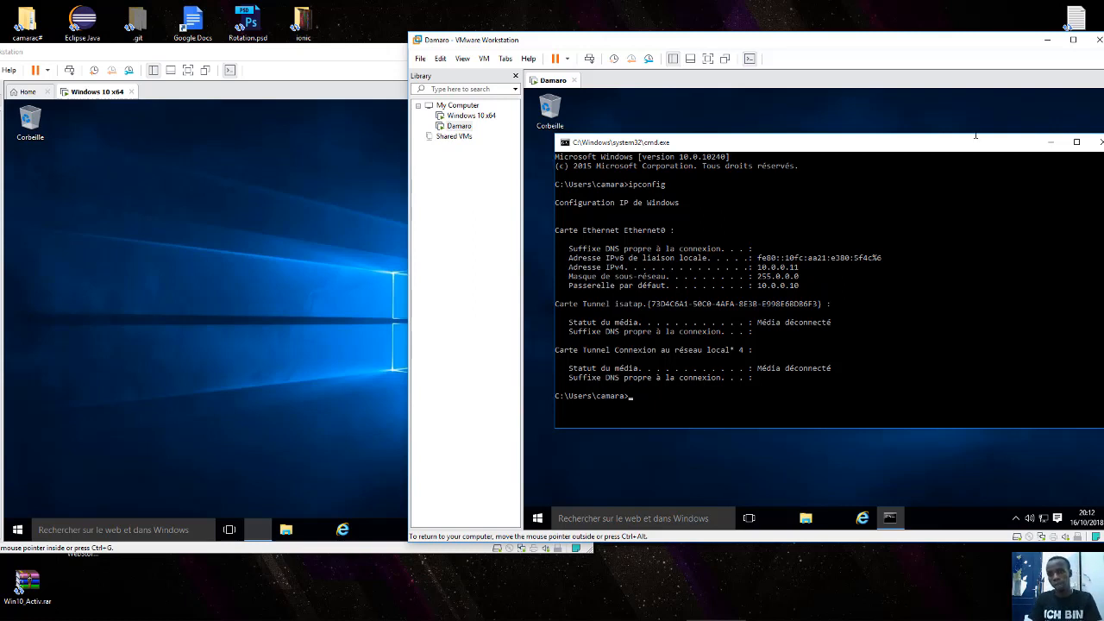
left_click(1050, 142)
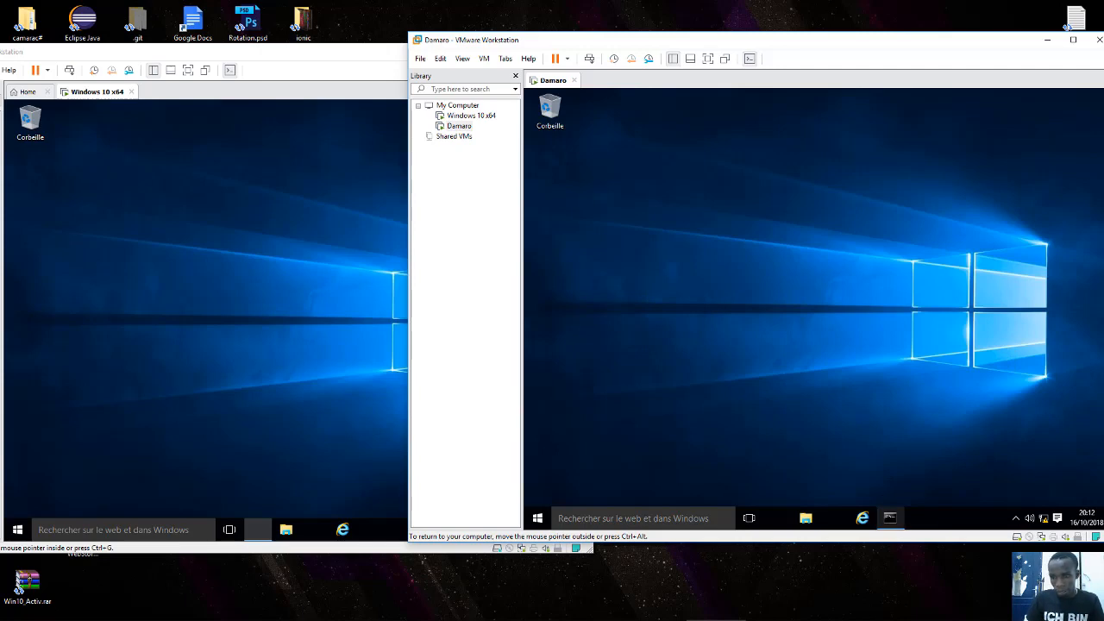
Open the local network proxy settings from the Internet options on the Damaro virtual machine.
left_click(1015, 518)
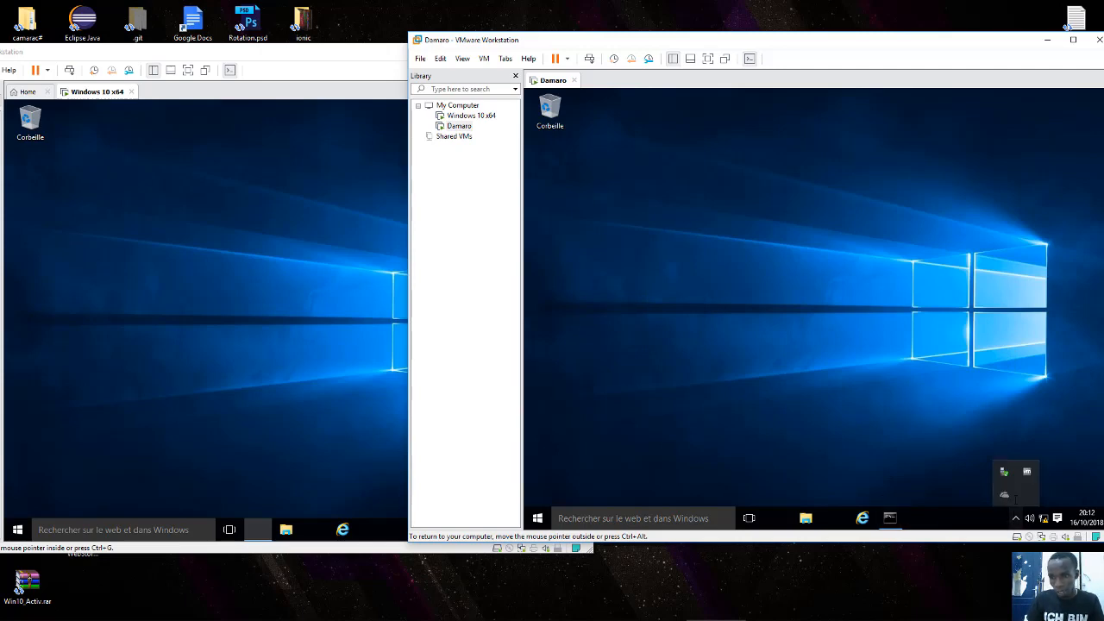
left_click(1015, 517)
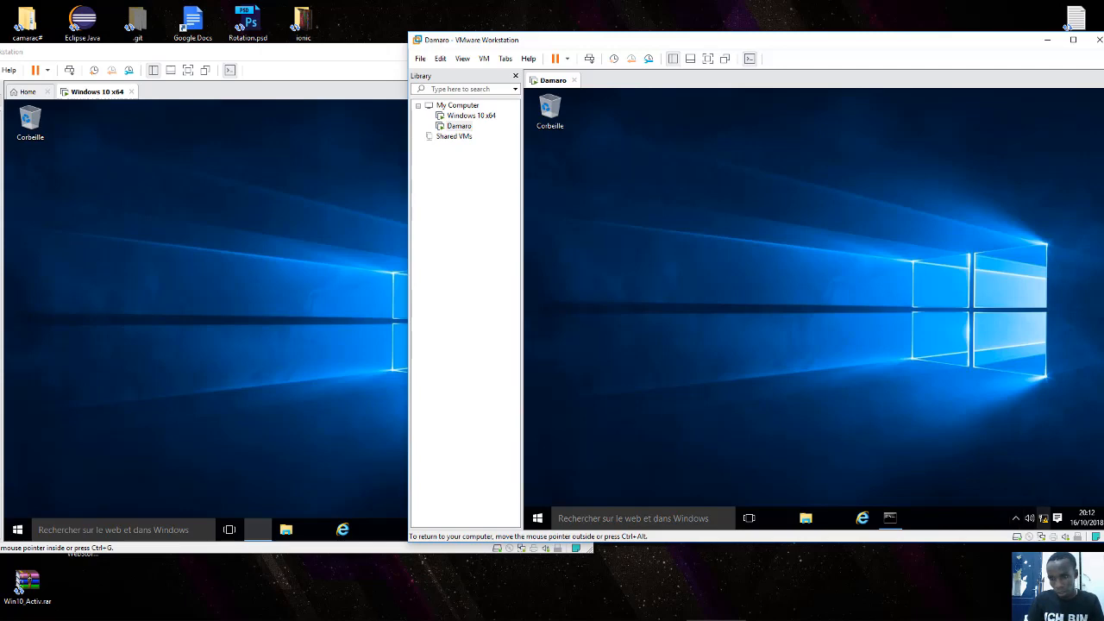
left_click(1044, 517)
left_click(947, 497)
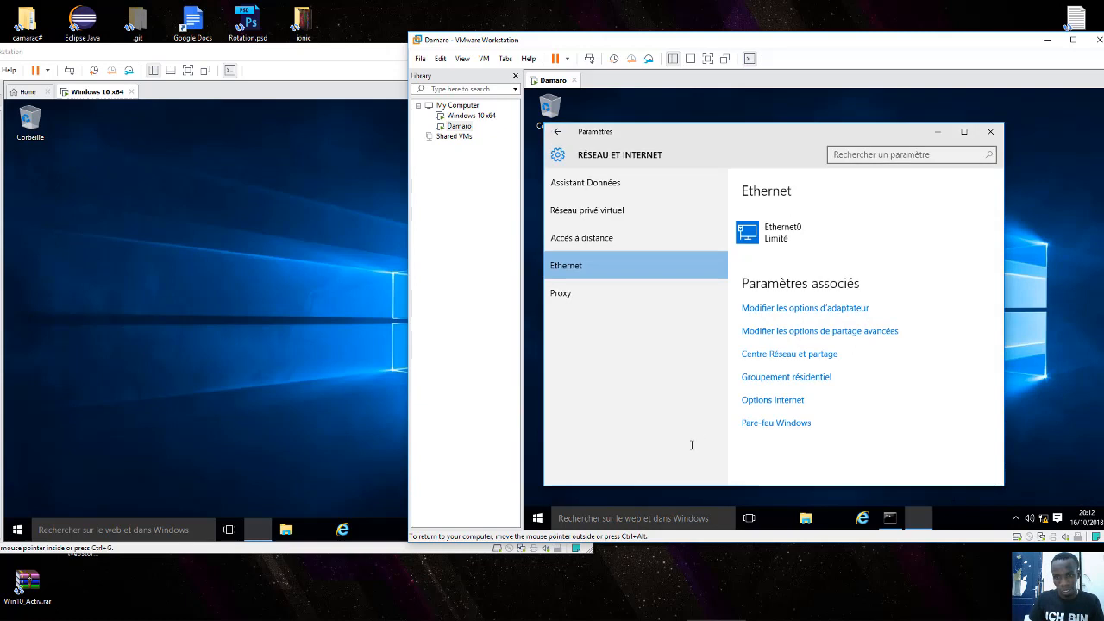
left_click(760, 401)
left_click(615, 518)
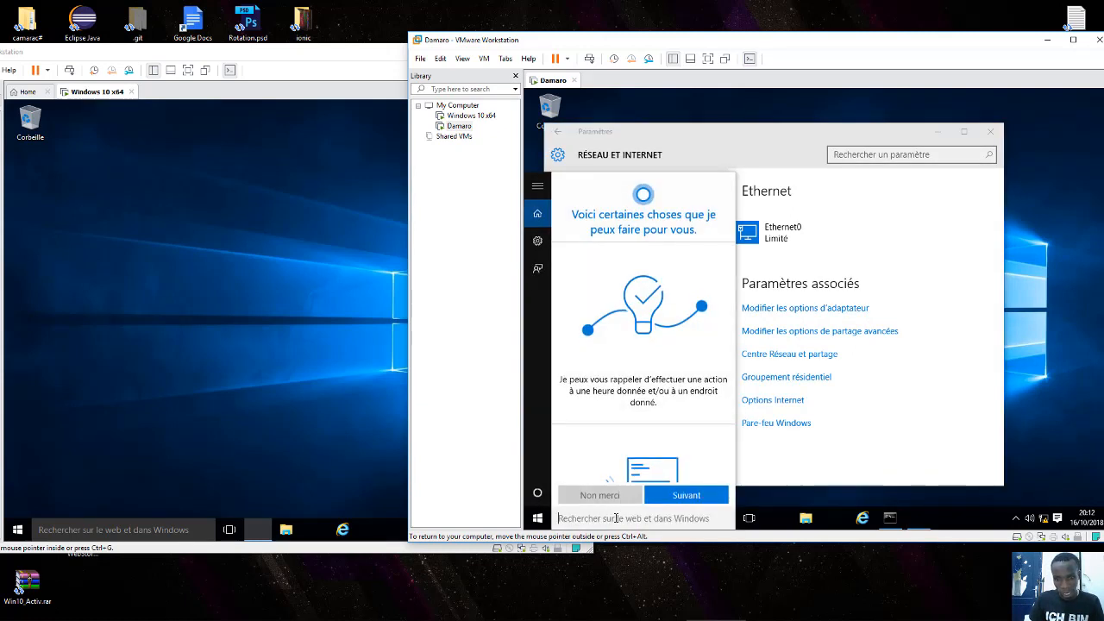
left_click(764, 401)
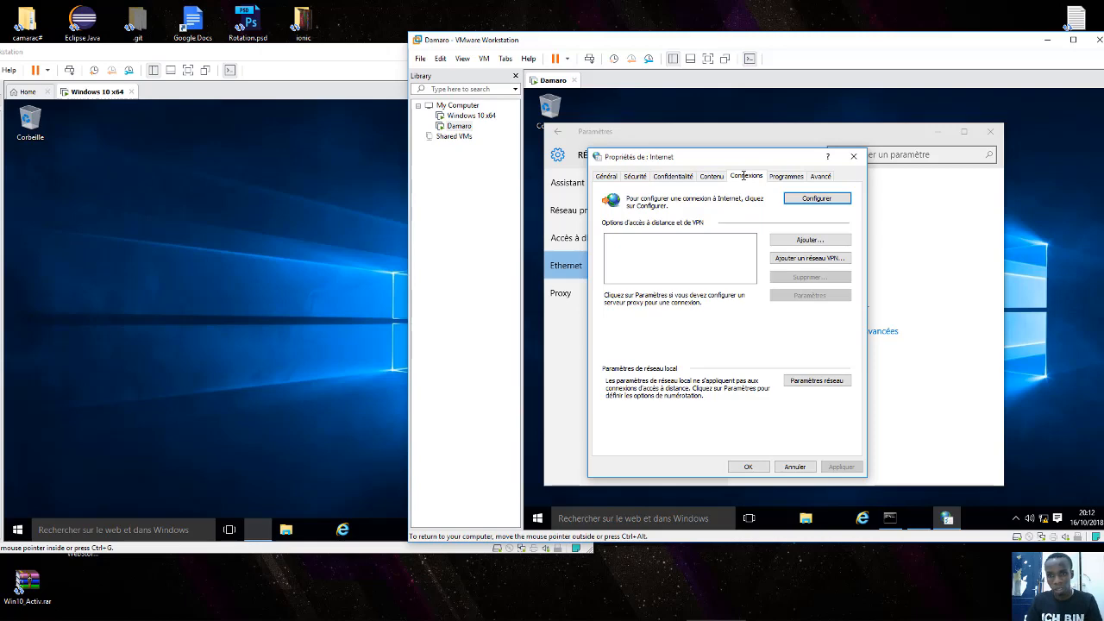
left_click(810, 380)
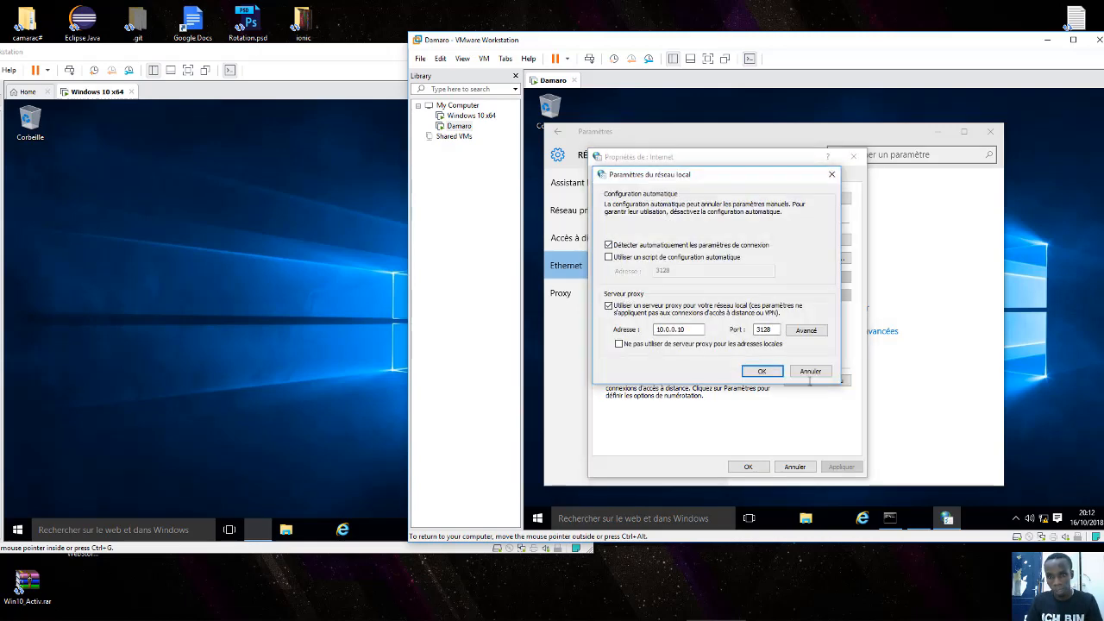
Enter 10.0.0.10 as the proxy server address in Damaro's local network settings.
left_click(701, 332)
key("BackSpace")
key("BackSpace")
key("BackSpace")
key("BackSpace")
key("BackSpace")
key("BackSpace")
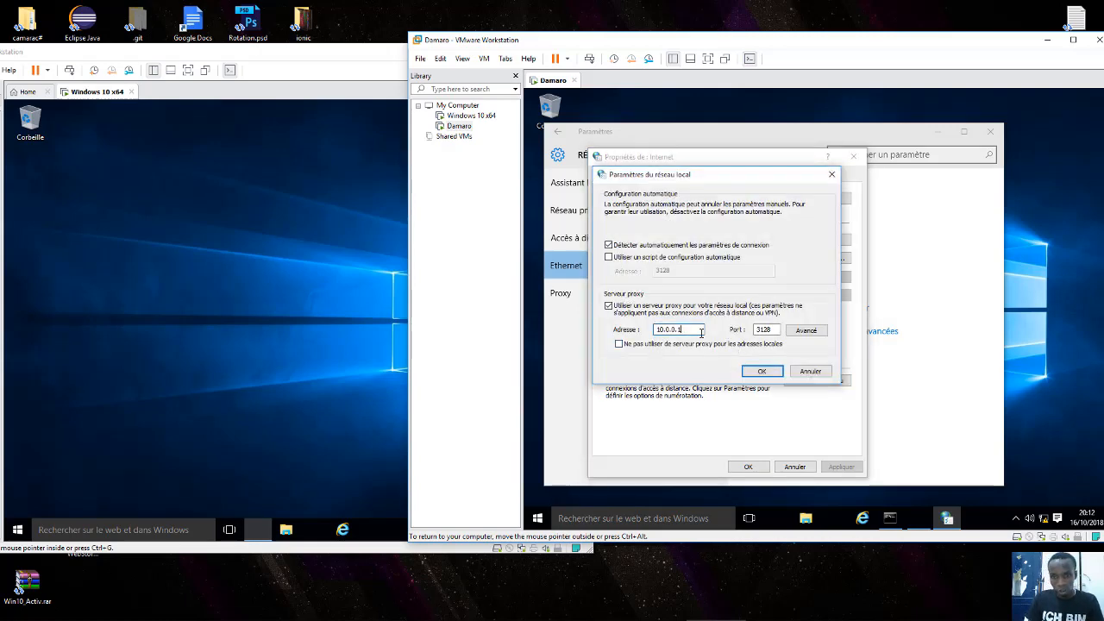
key("BackSpace")
key("BackSpace")
key("BackSpace")
type("1")
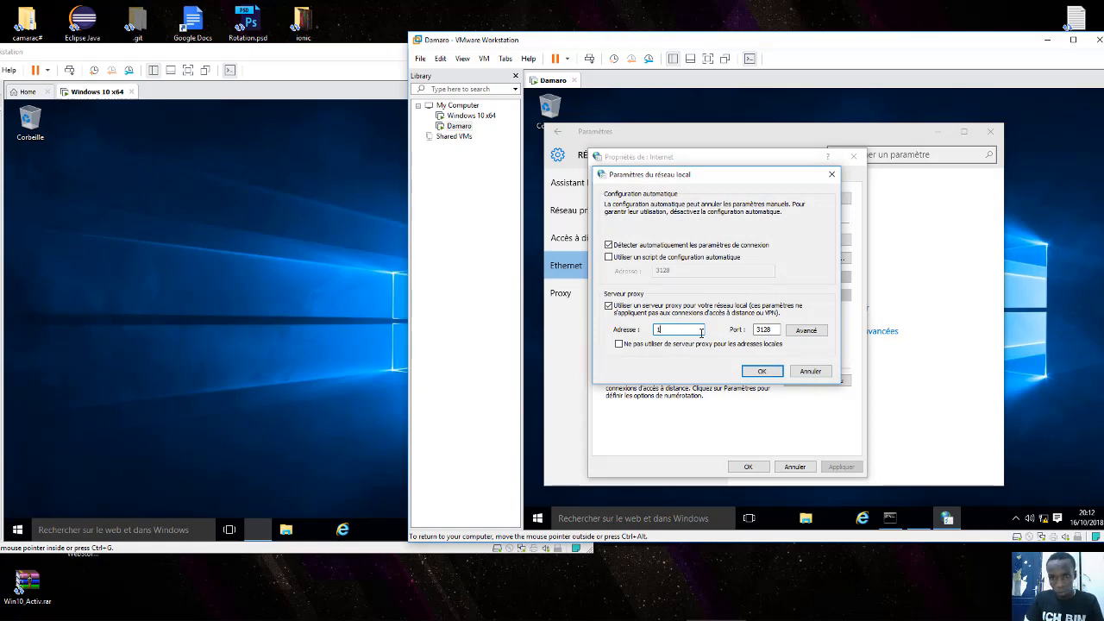
type("0.0.0.10")
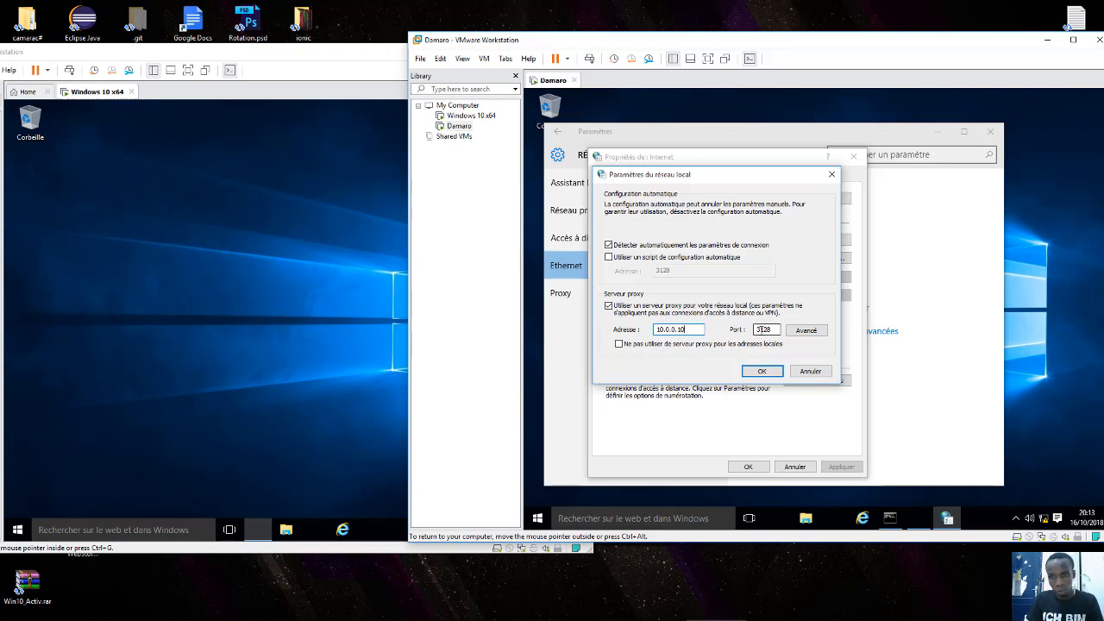
Set the proxy server port to 3128 in Damaro's local network settings.
double_click(775, 329)
type("3")
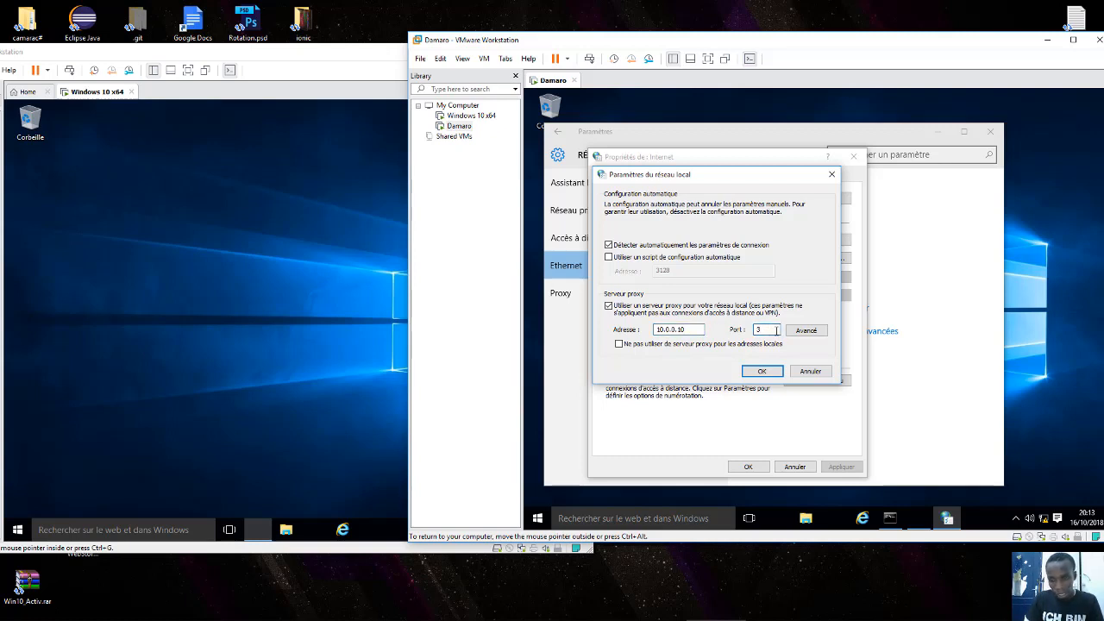
type("1")
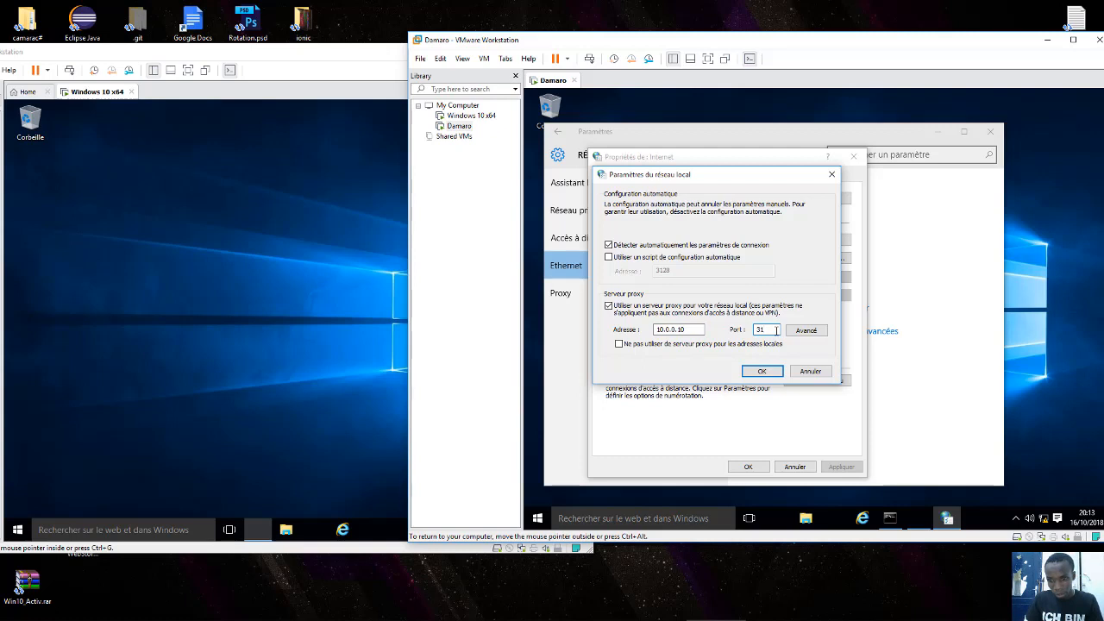
type("28")
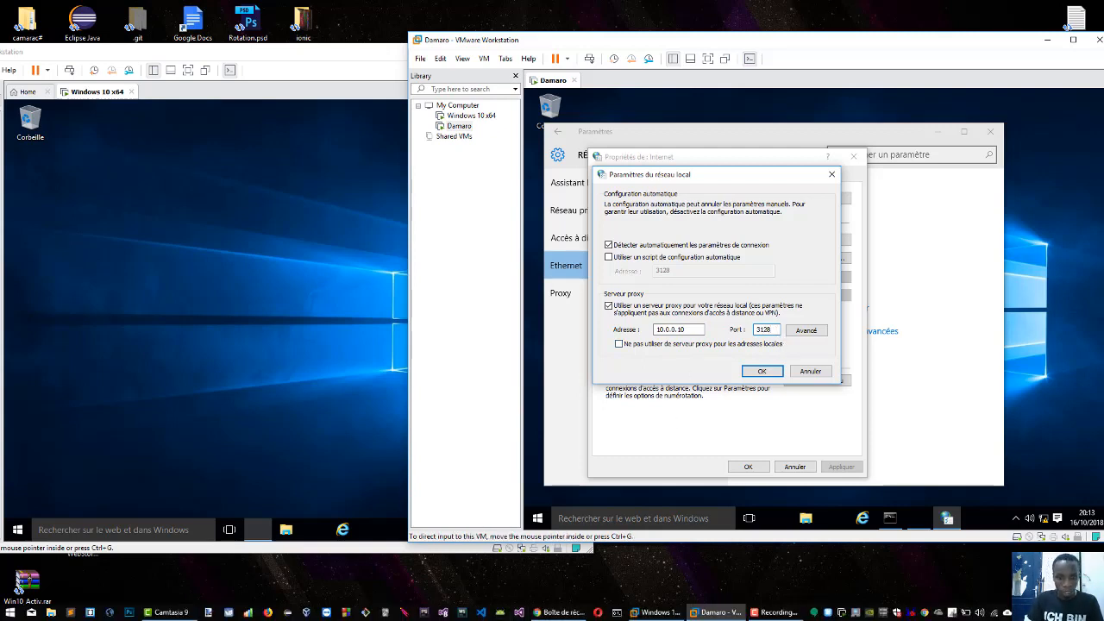
Look up the proxy server port on the Jana Server ports page of the Windows 10 x64 virtual machine.
left_click(257, 529)
mouse_move(257, 530)
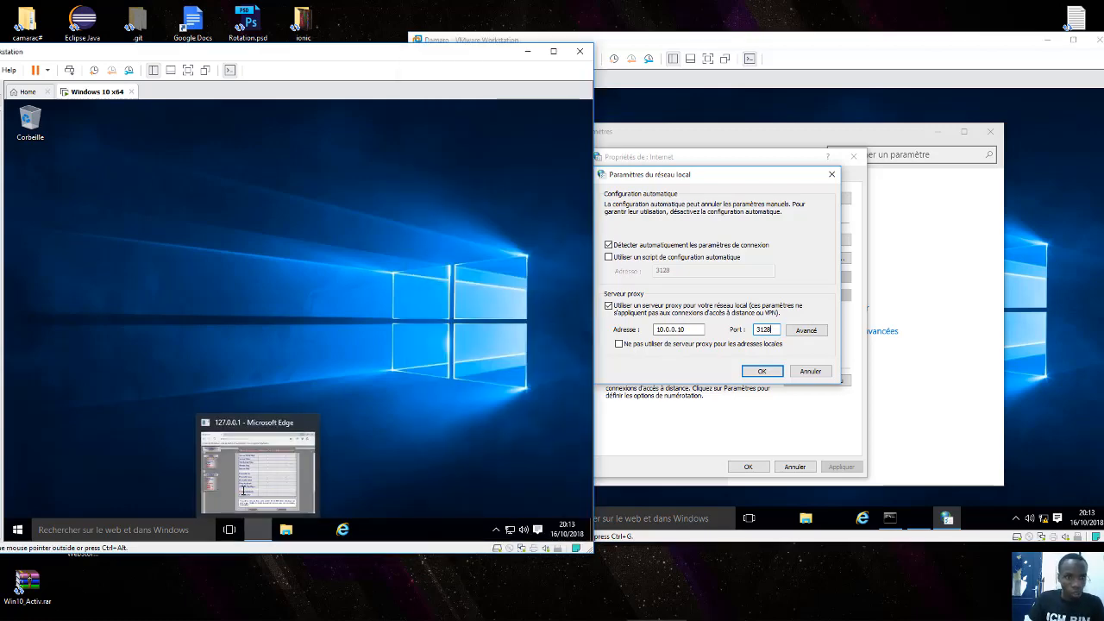
left_click(246, 493)
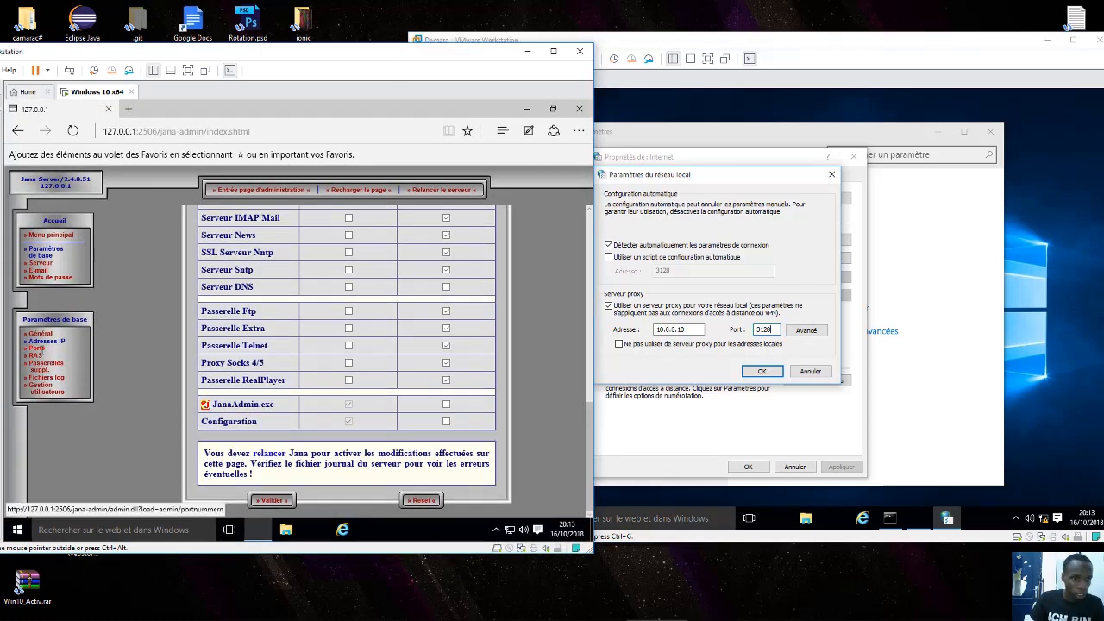
left_click(36, 348)
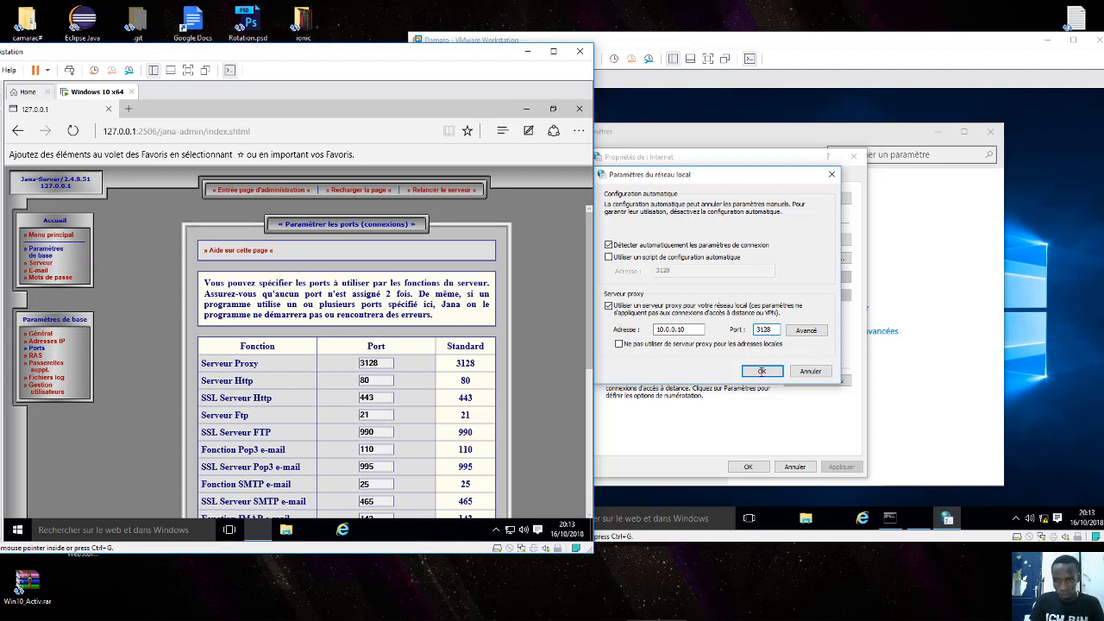
Confirm Damaro's local network proxy settings and close the Internet properties and network settings windows.
left_click(761, 370)
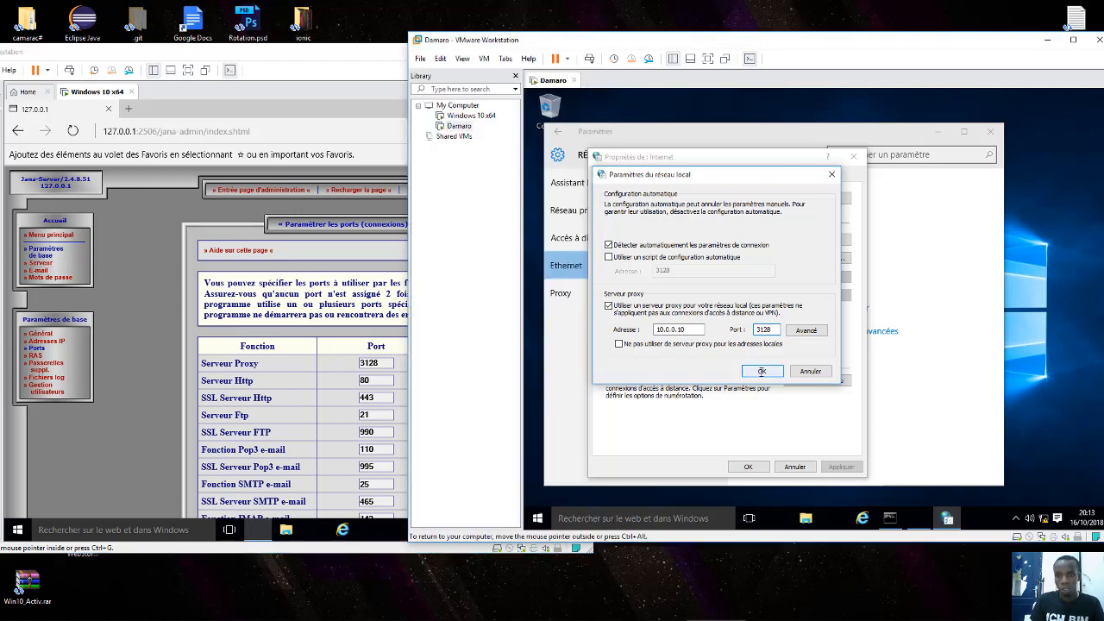
left_click(762, 371)
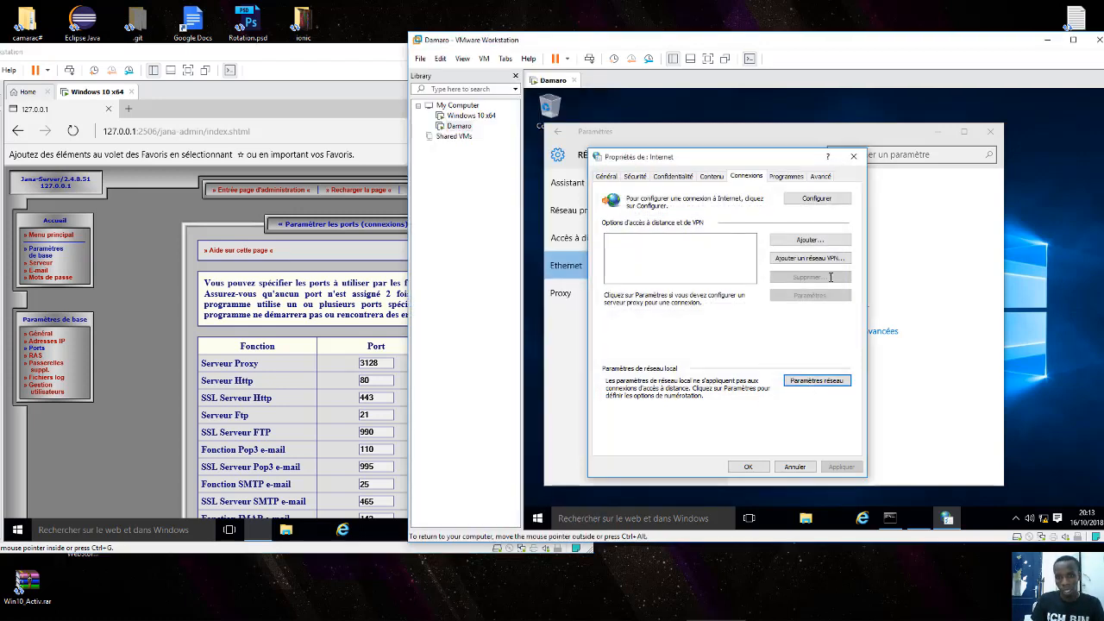
left_click(854, 155)
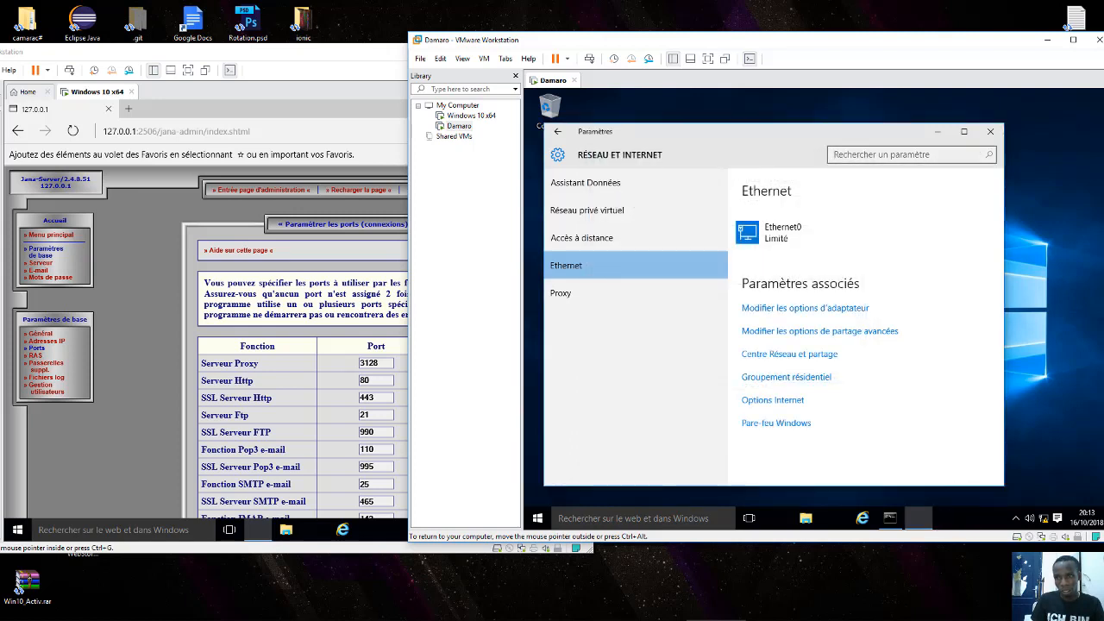
left_click(990, 131)
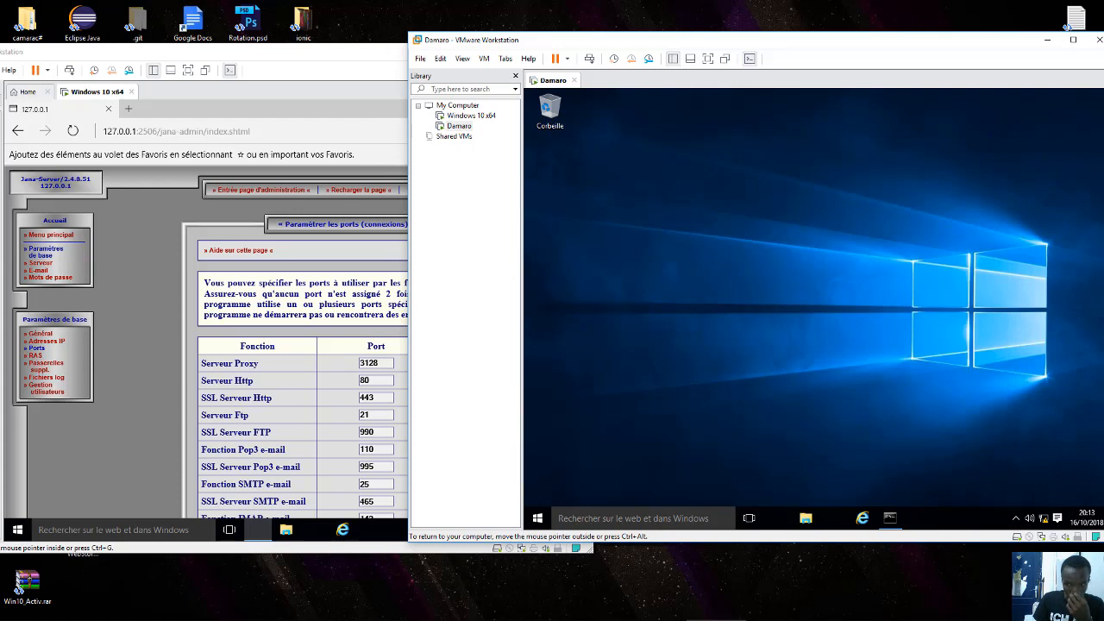
Turn off Windows Firewall for both private and public networks on the Damaro virtual machine and close the settings windows.
left_click(1044, 518)
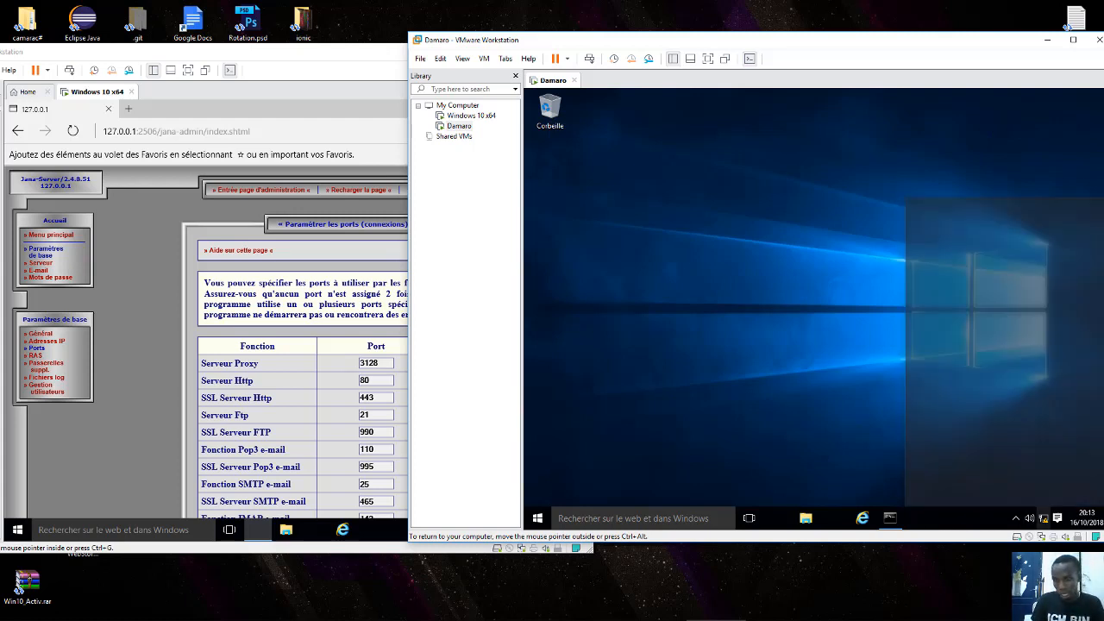
left_click(947, 495)
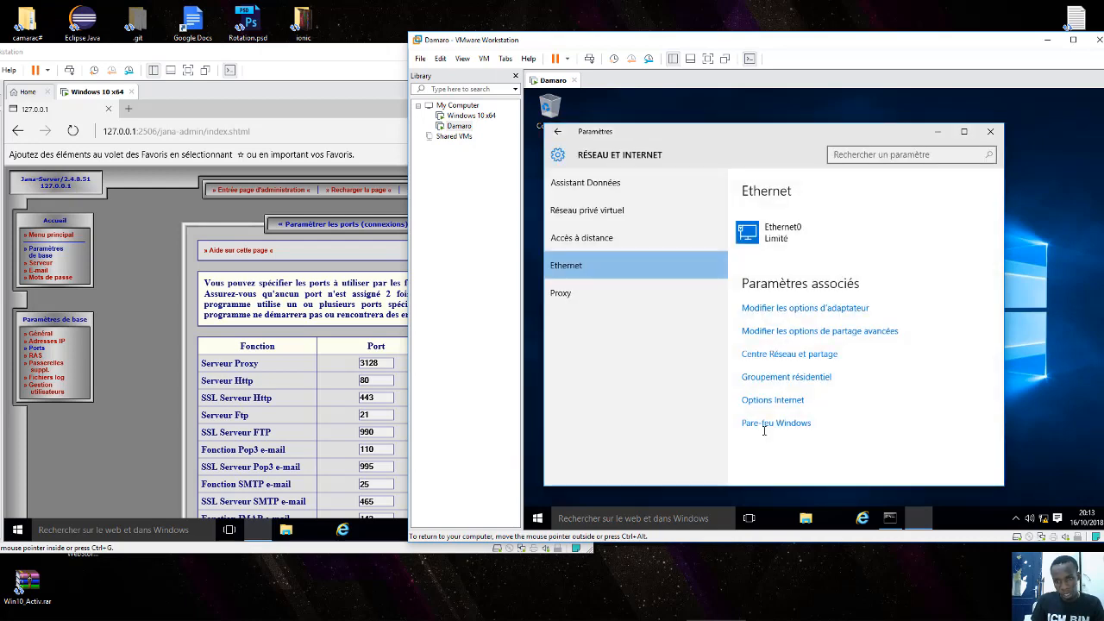
left_click(762, 423)
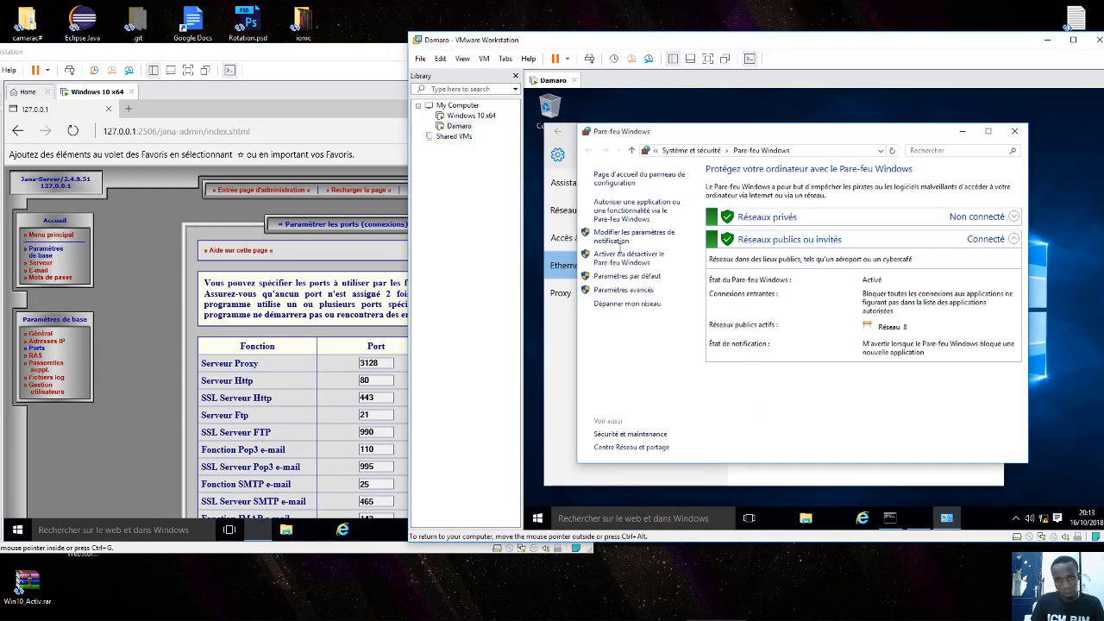
left_click(620, 256)
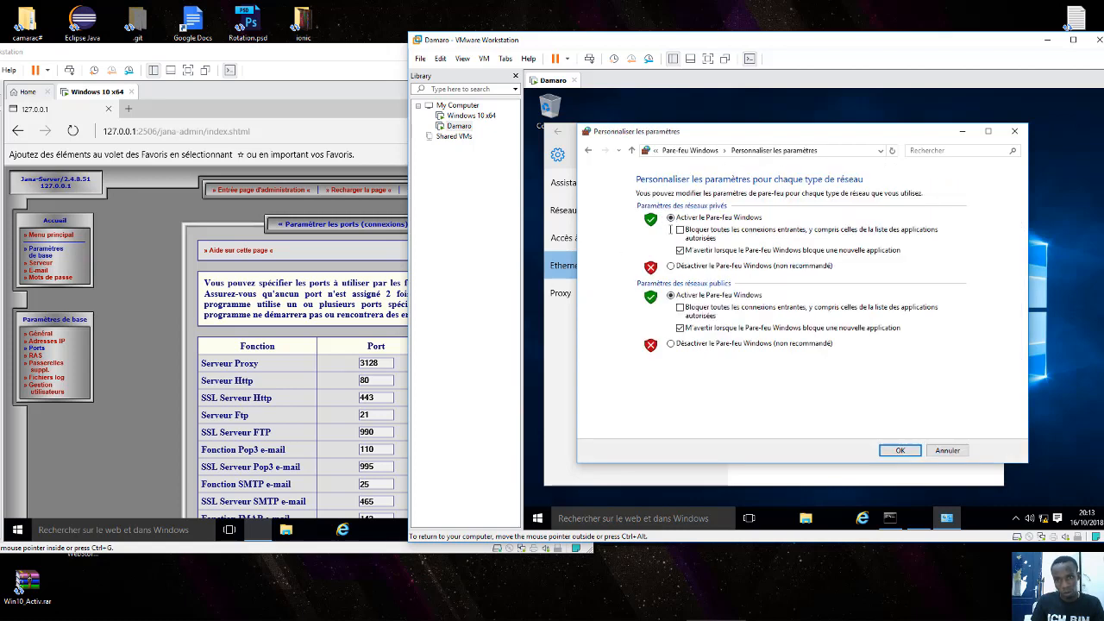
left_click(680, 265)
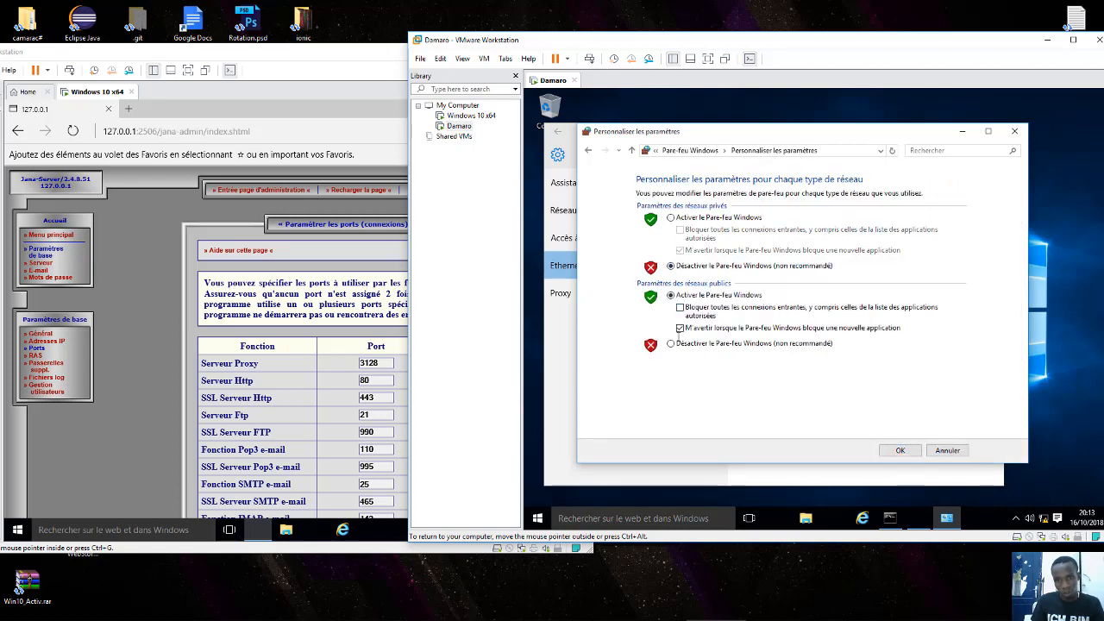
left_click(675, 343)
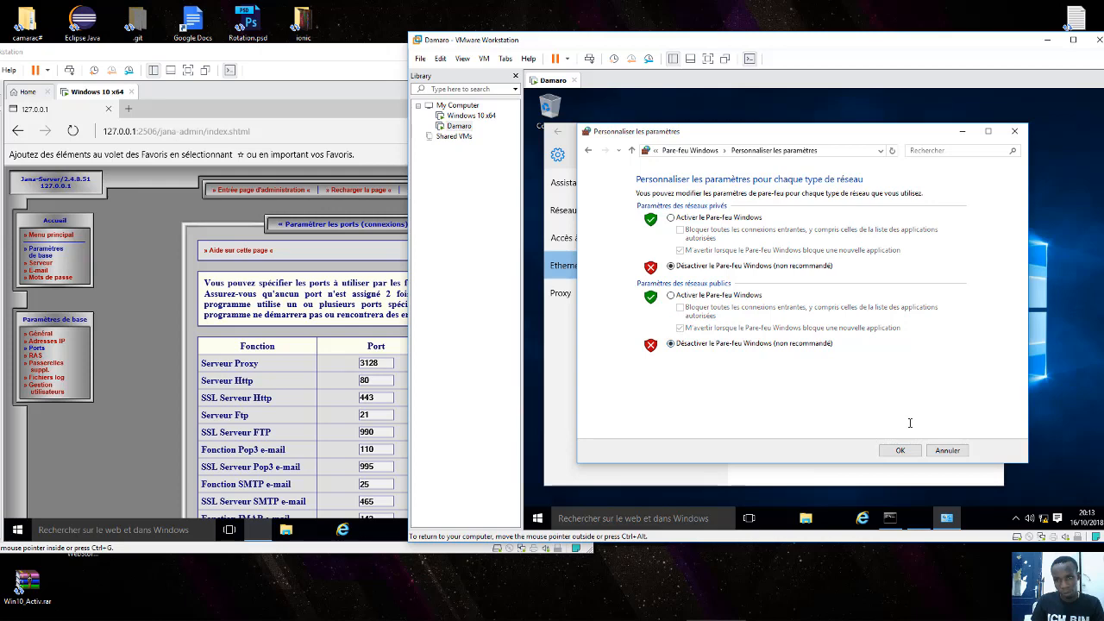
left_click(901, 448)
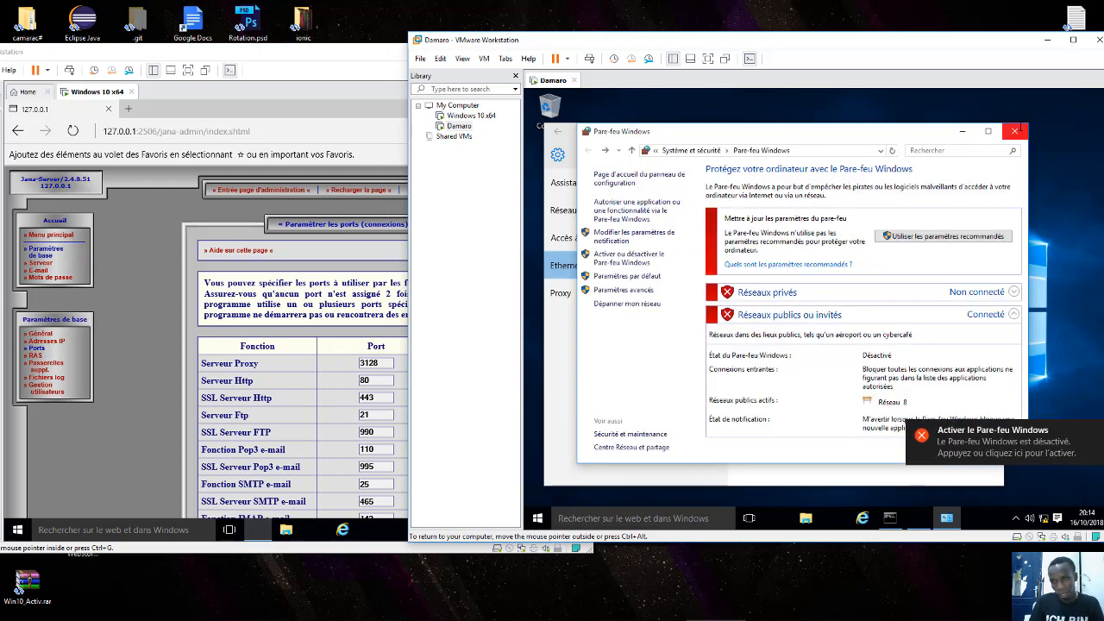
left_click(1014, 131)
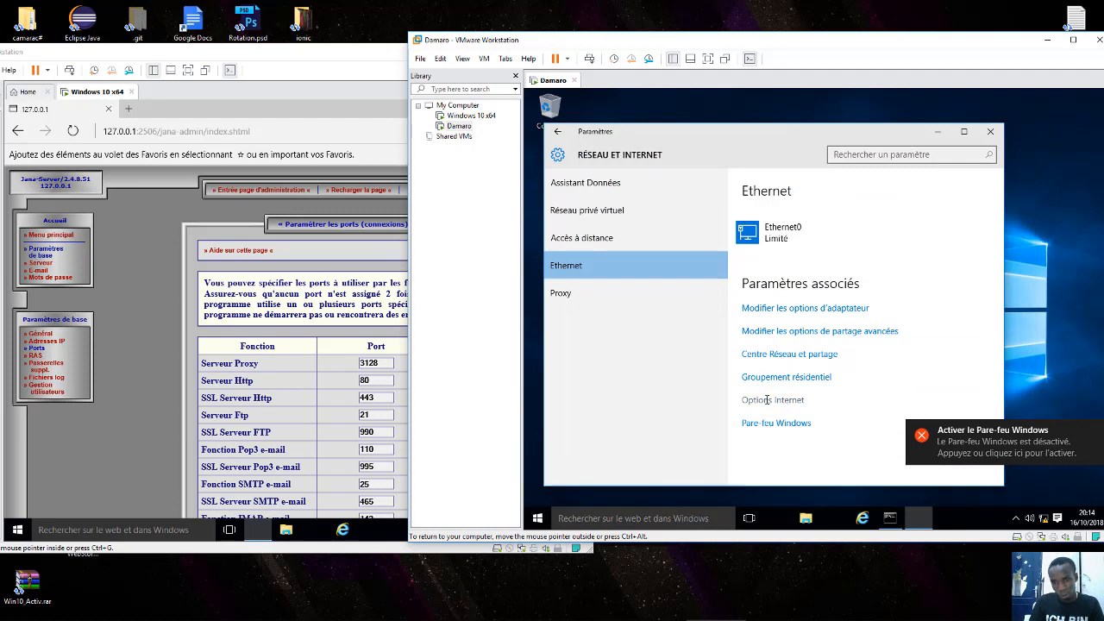
left_click(990, 132)
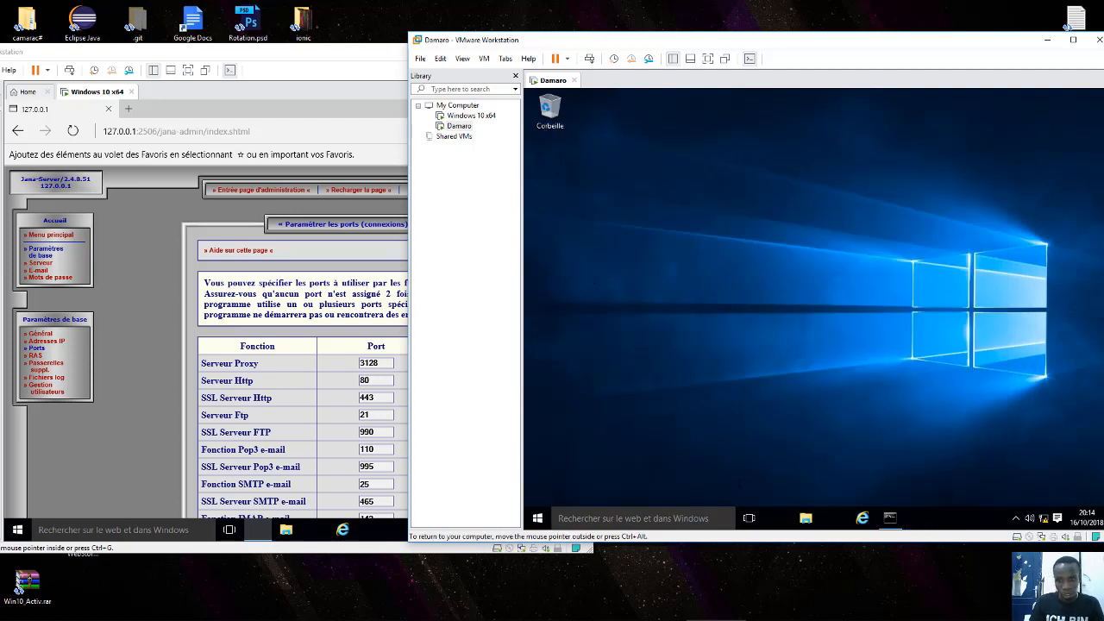
Ping the proxy server at 10.0.0.10 from the command prompt on the Damaro virtual machine.
left_click(889, 517)
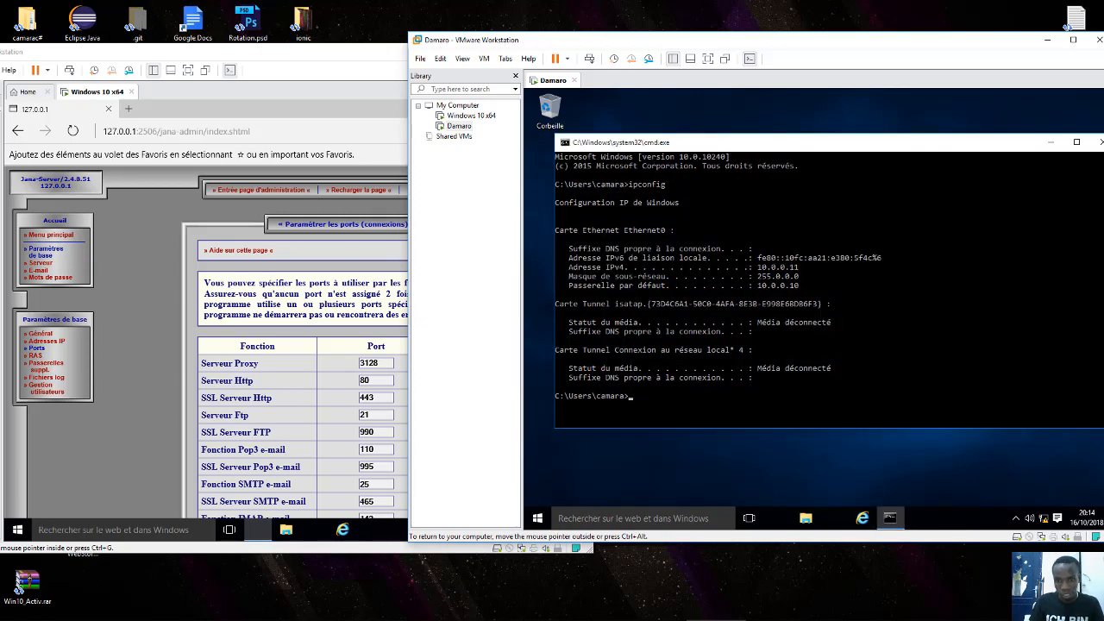
left_click(690, 395)
type("pin")
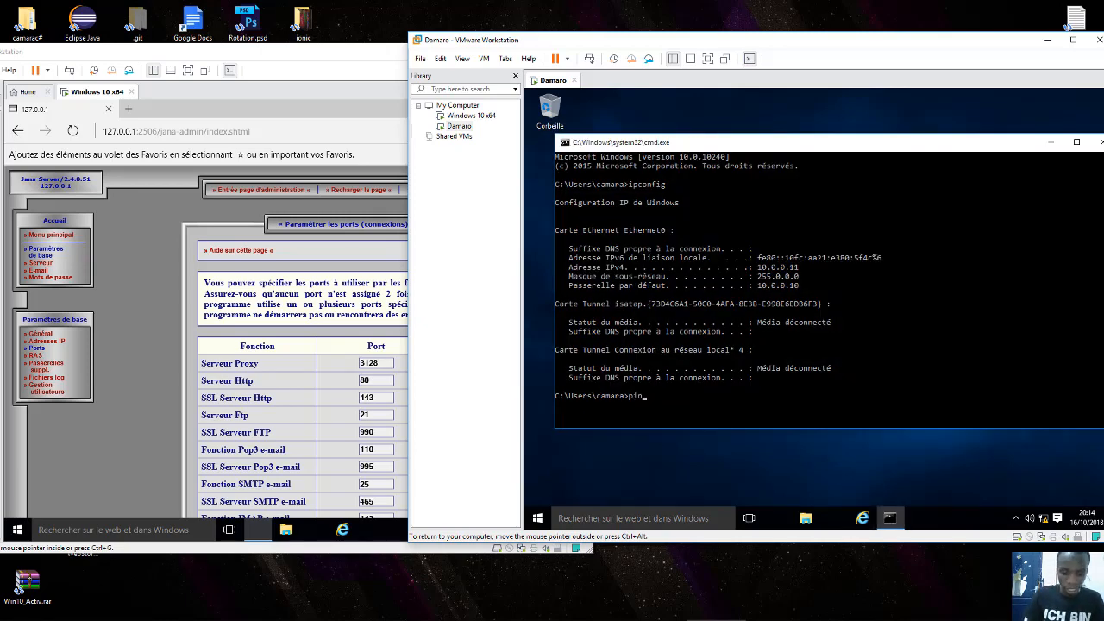
type("g")
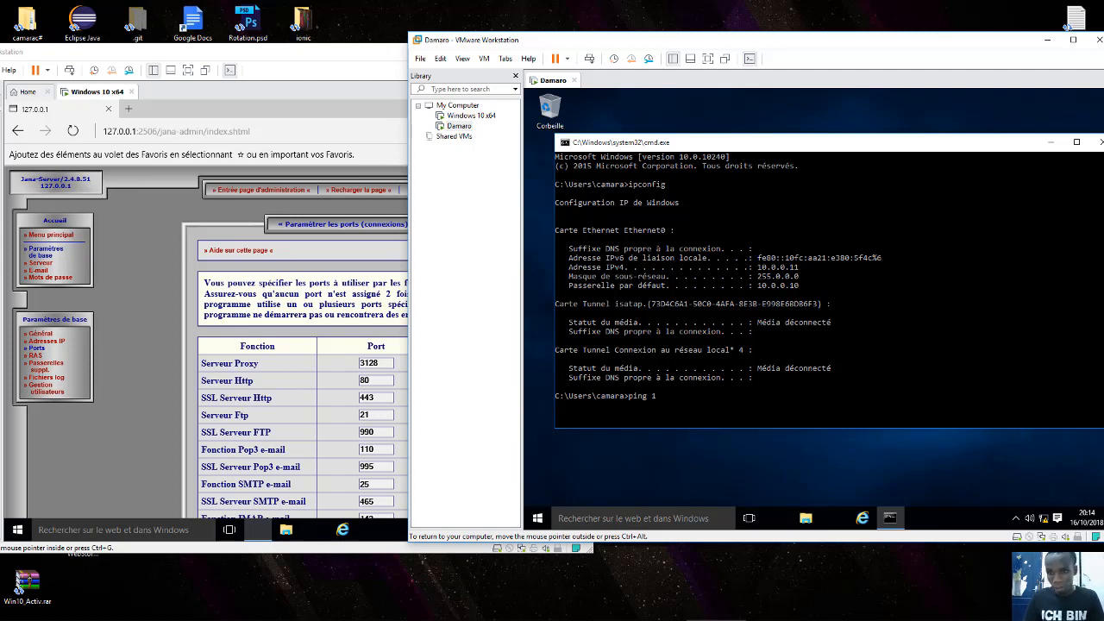
type("10")
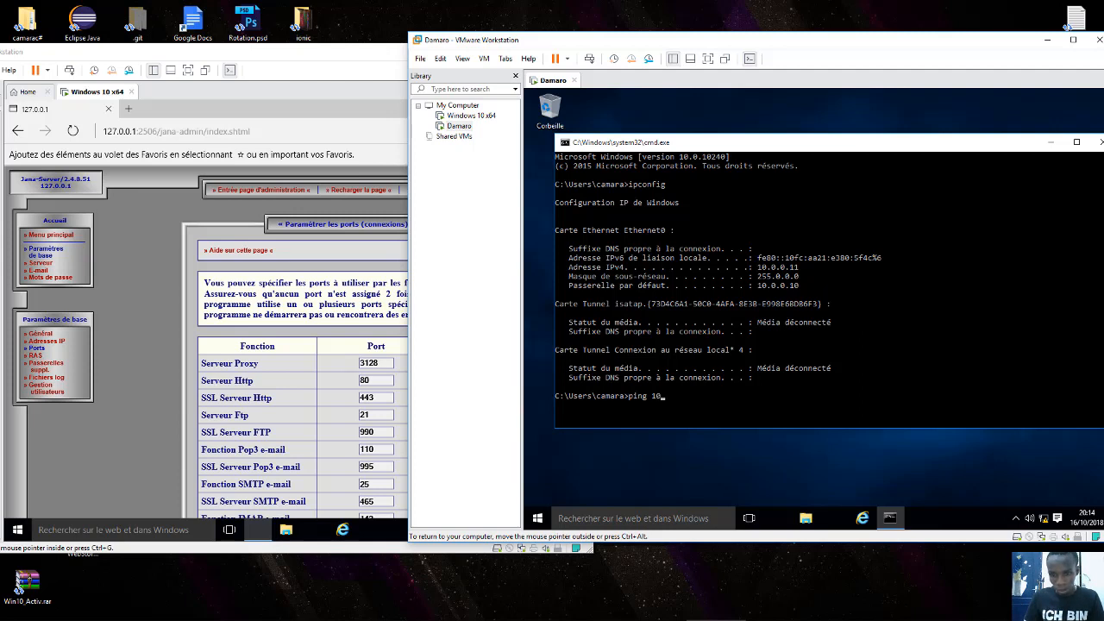
type(".0.0.10")
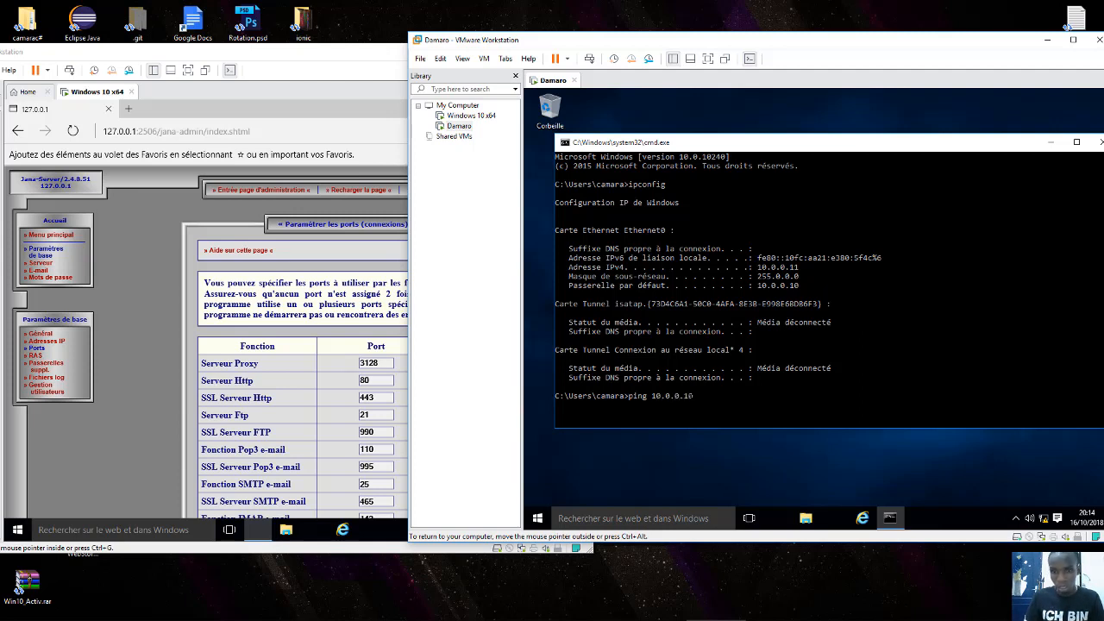
key("Return")
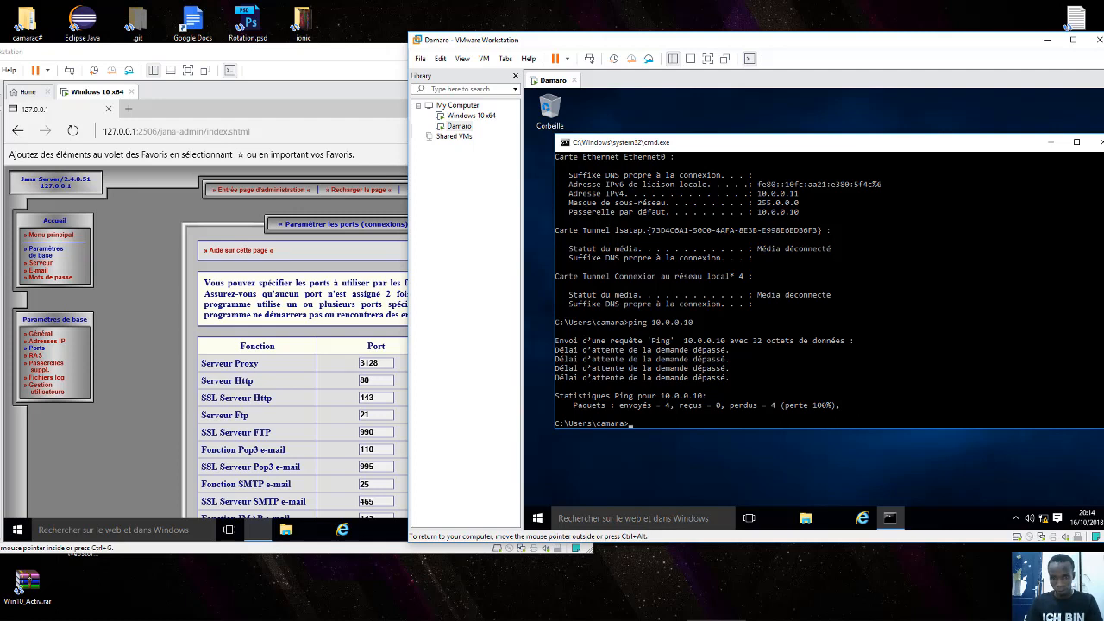
left_click(869, 414)
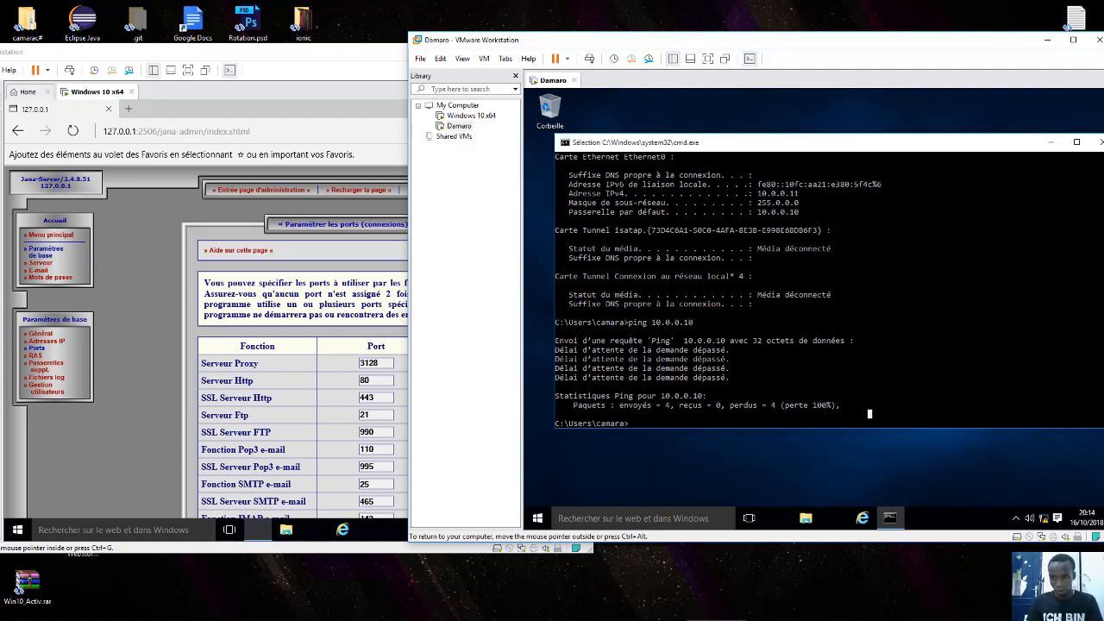
Clear Damaro's command prompt with cls and repeat the ping to 10.0.0.10.
right_click(1043, 518)
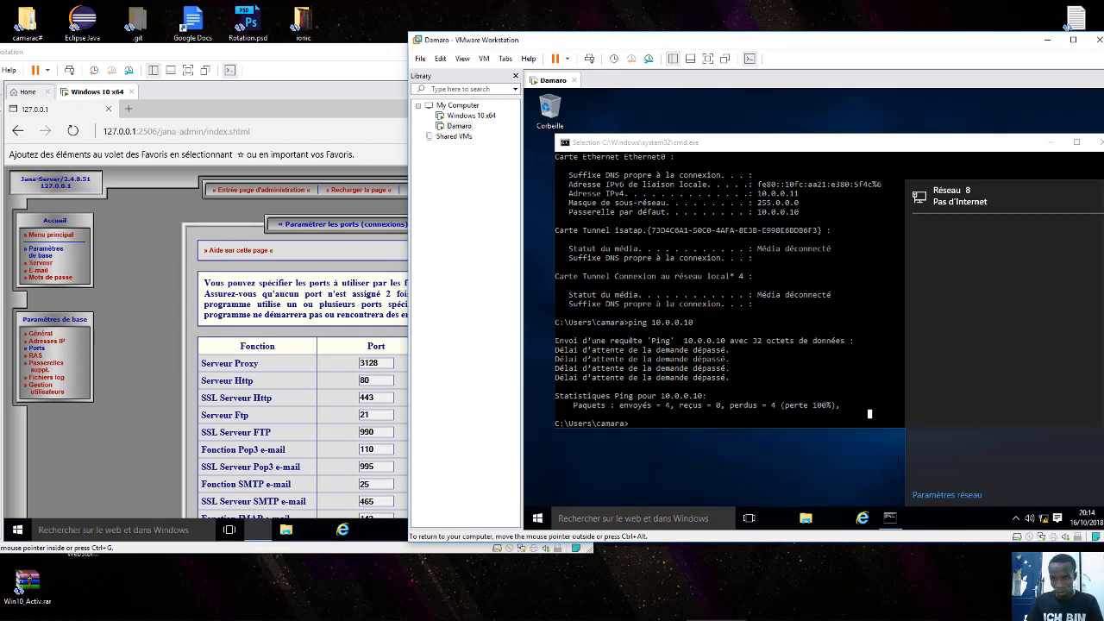
key("Escape")
type("c")
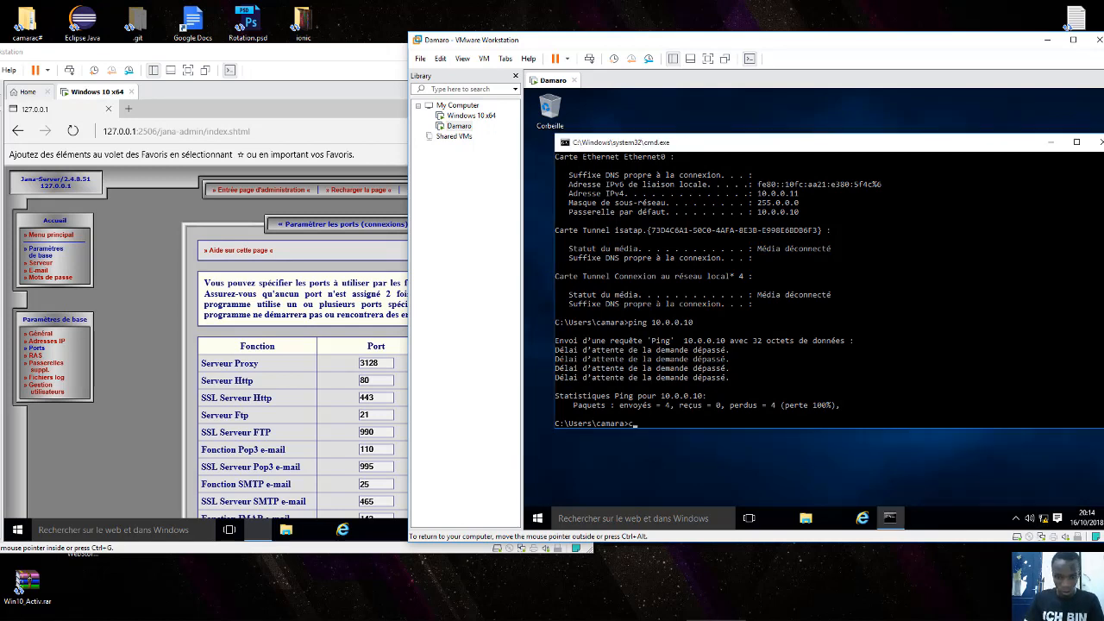
type("ls")
key("Return")
type("ping 10.0.0.10")
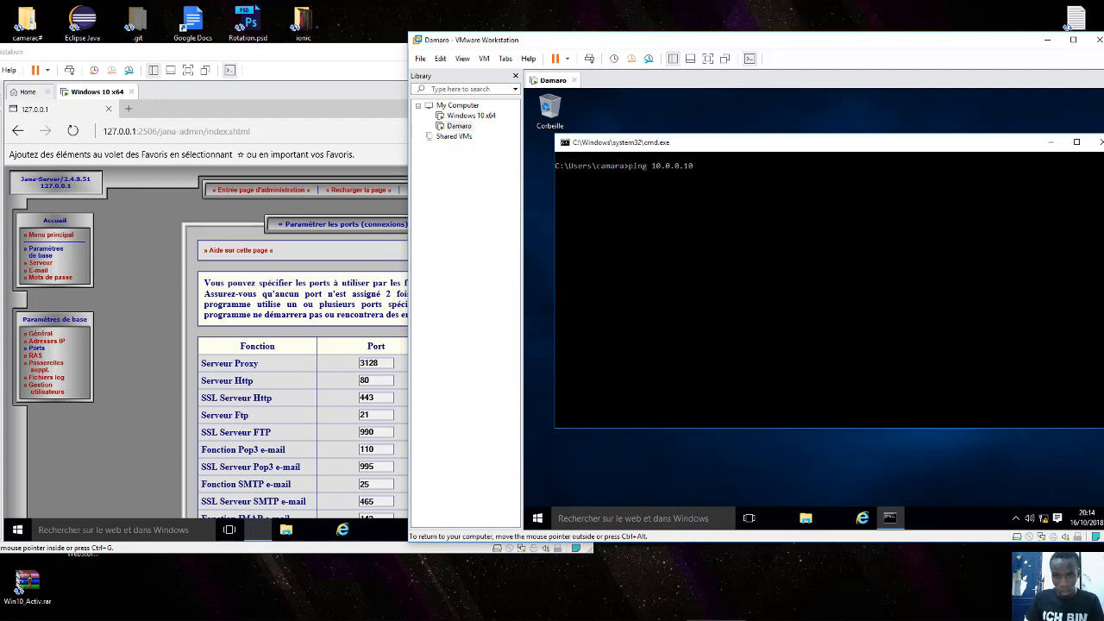
key("Return")
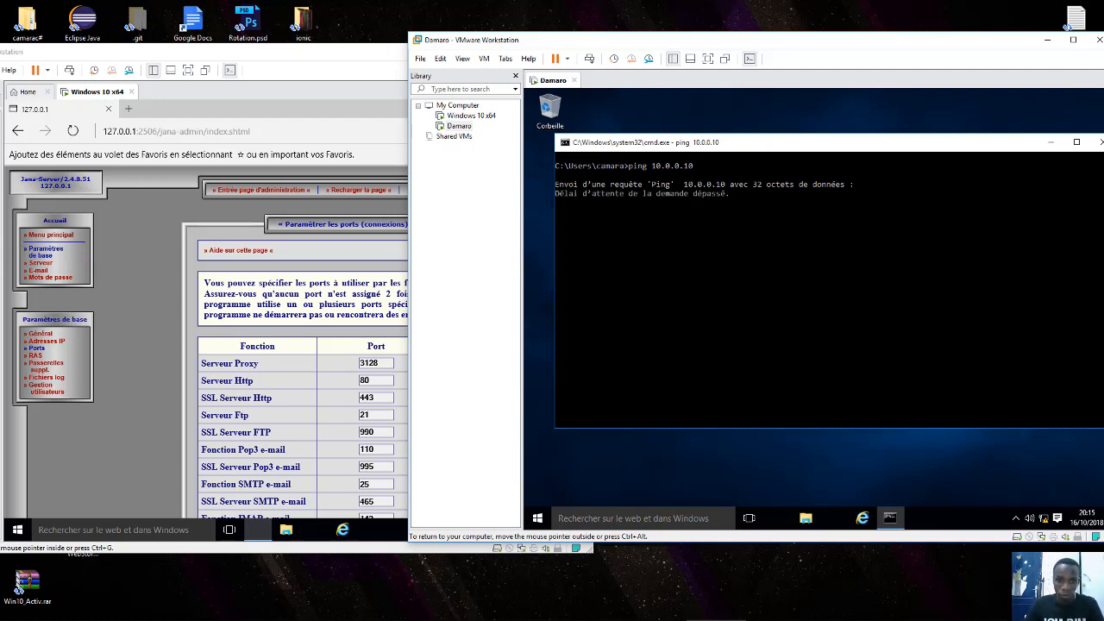
Open a command prompt on the Windows 10 x64 virtual machine and ping Damaro at 10.0.0.11.
left_click(149, 523)
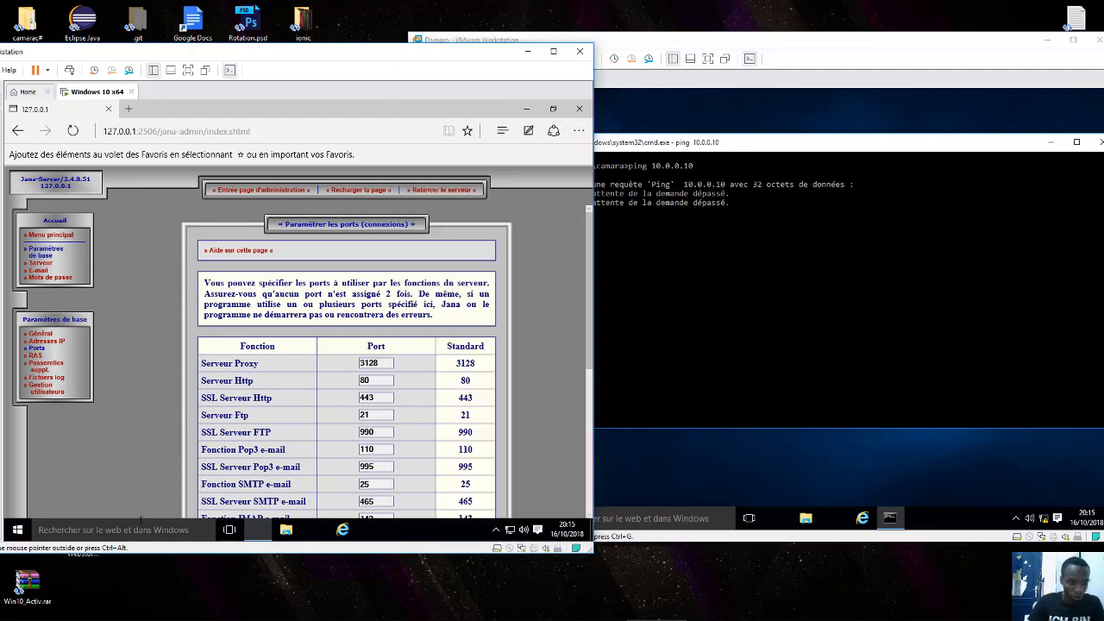
key("super+r")
type("cmd")
key("Return")
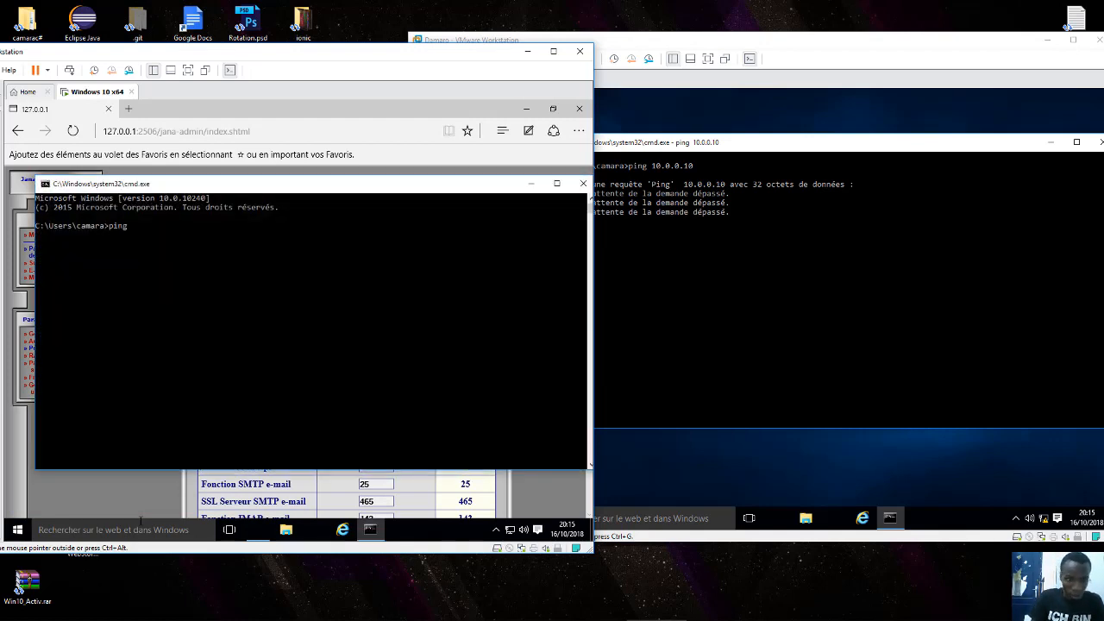
type("ping 10")
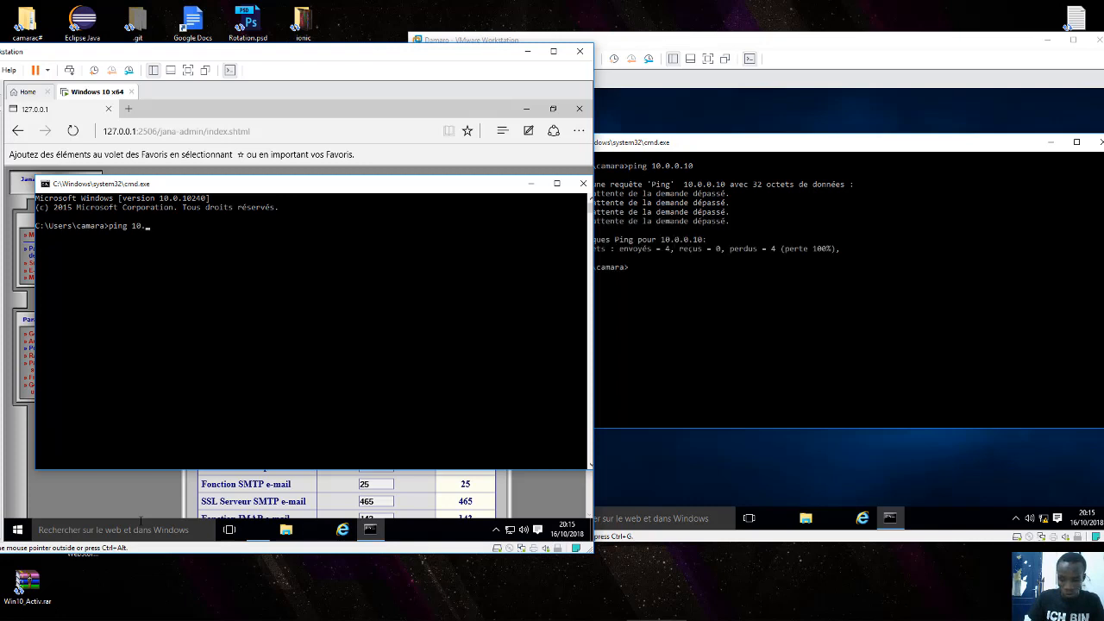
type(".0.0.11")
key("Return")
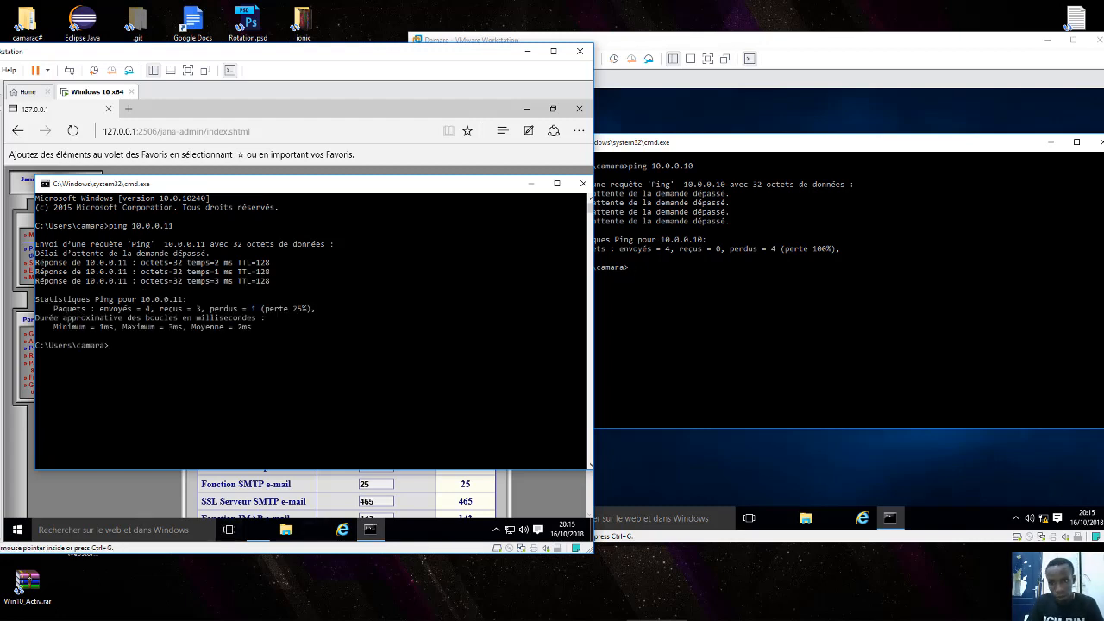
Return to the Damaro virtual machine and open its network and Internet settings.
left_click(721, 315)
left_click(773, 284)
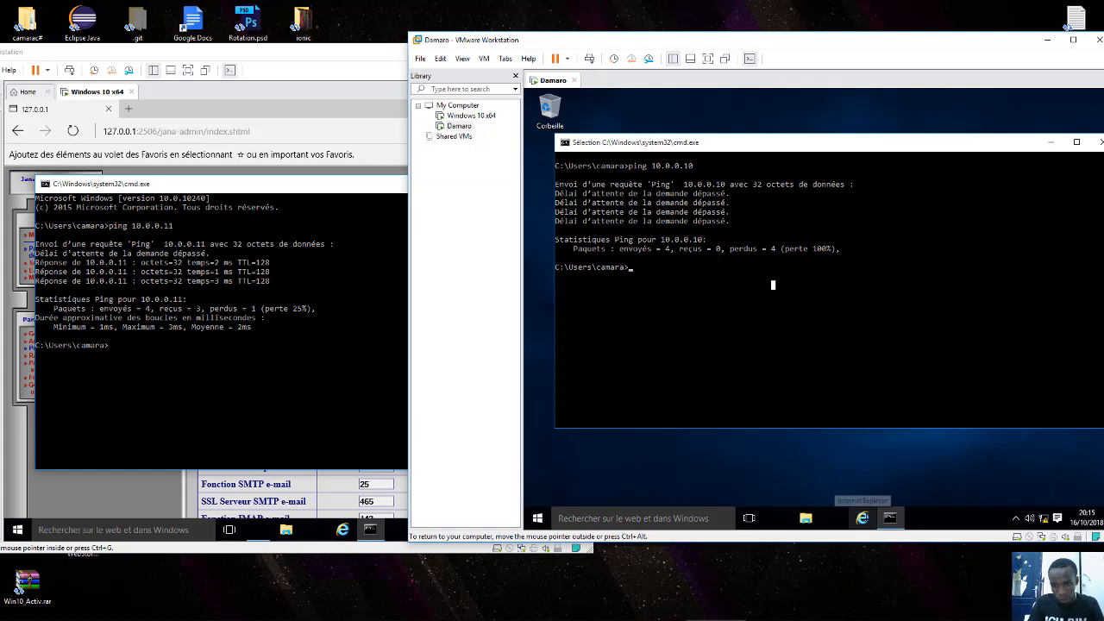
mouse_move(889, 518)
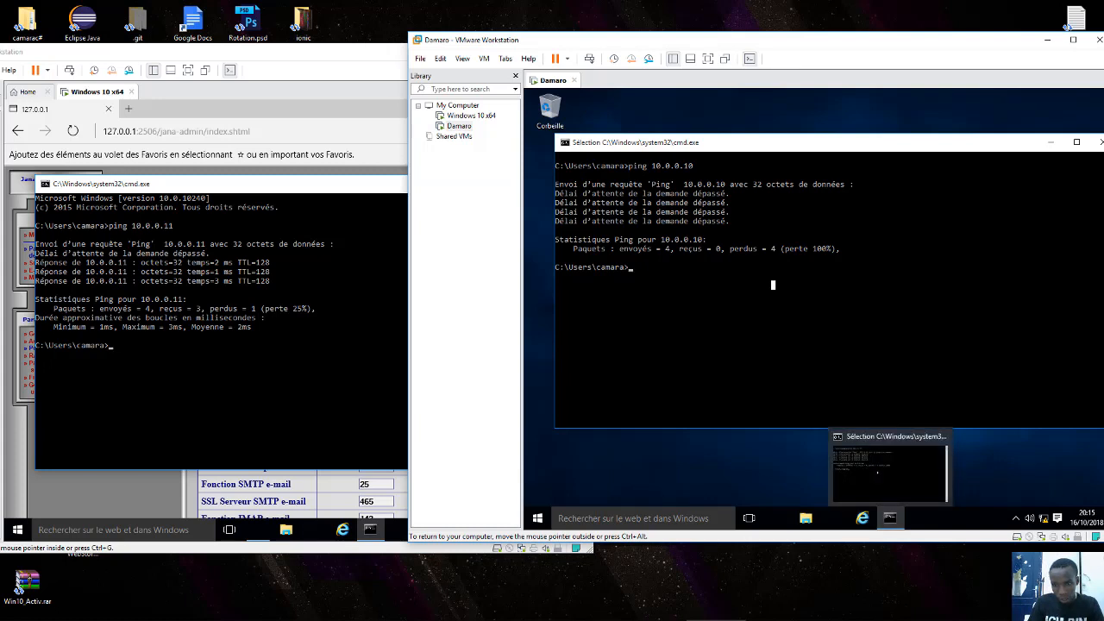
right_click(1043, 519)
left_click(1043, 518)
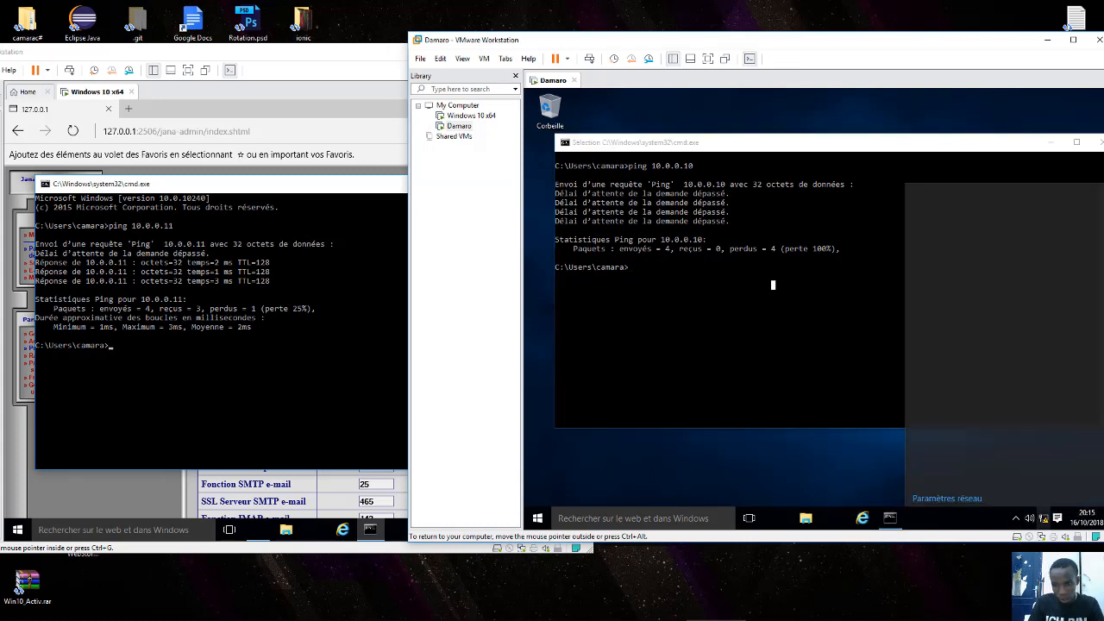
left_click(1043, 519)
left_click(1043, 518)
left_click(1044, 518)
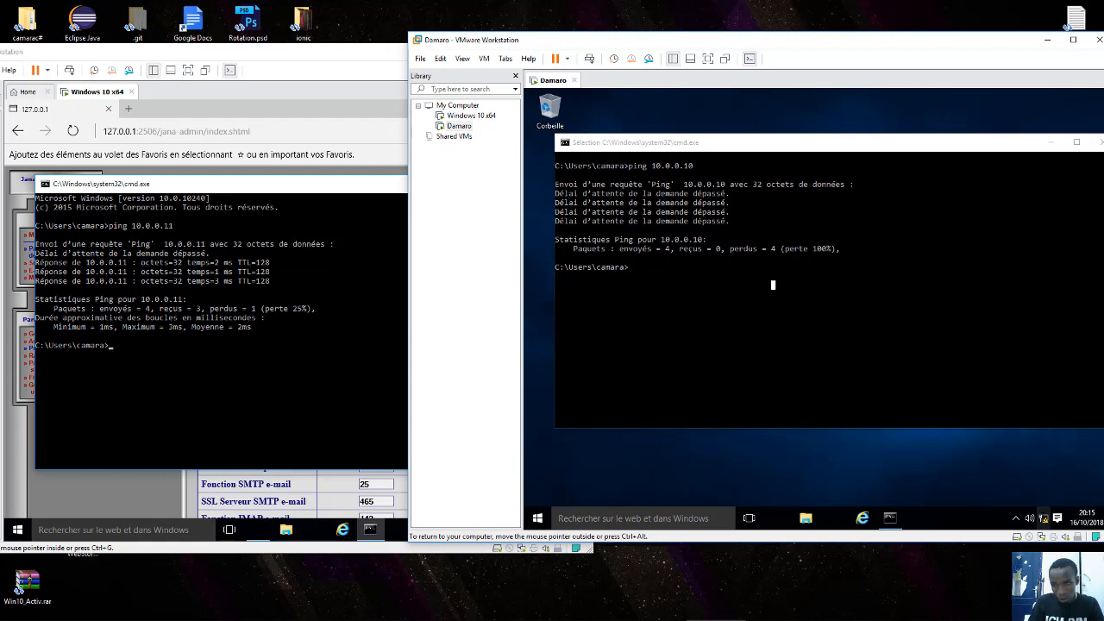
left_click(1044, 517)
left_click(1044, 518)
left_click(1044, 518)
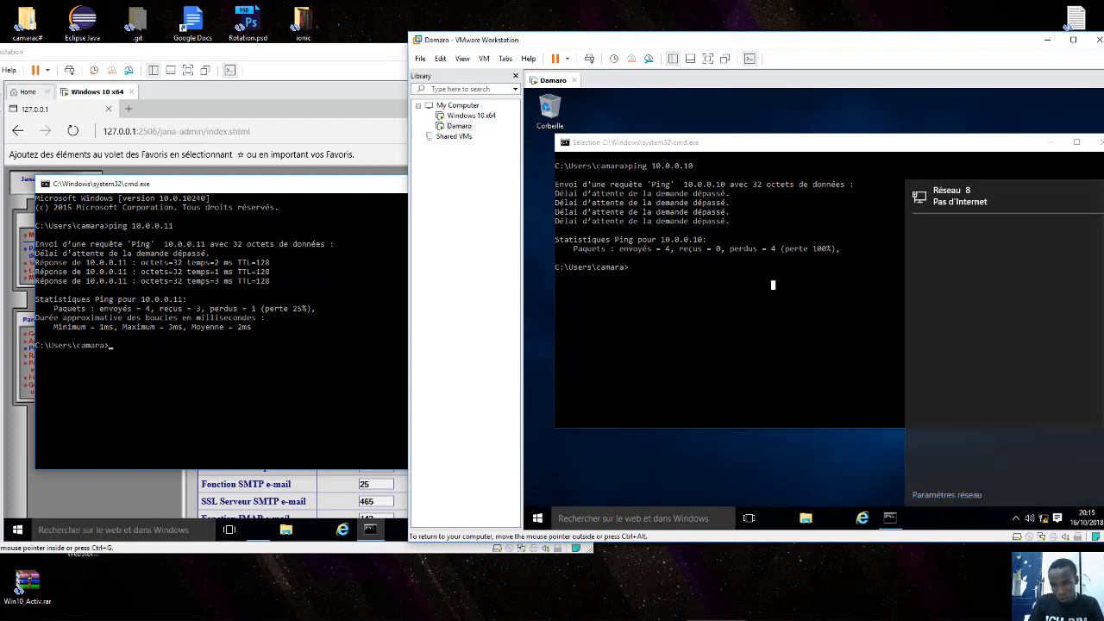
left_click(947, 495)
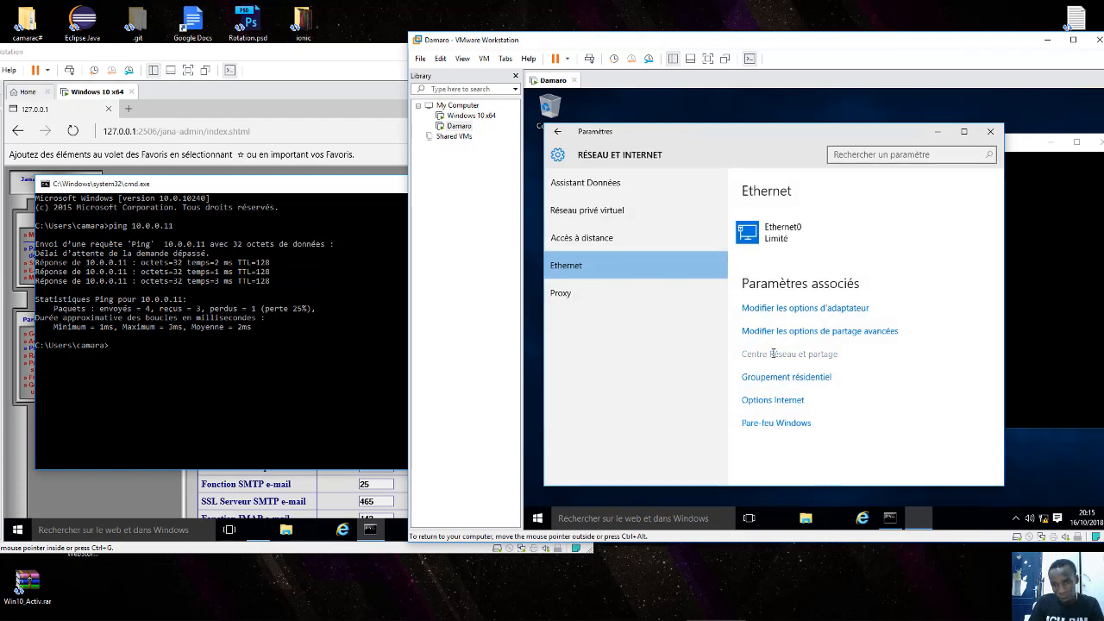
Check the IP address, subnet mask, gateway and DNS server in the IPv4 properties of Damaro's Ethernet0 connection.
left_click(773, 354)
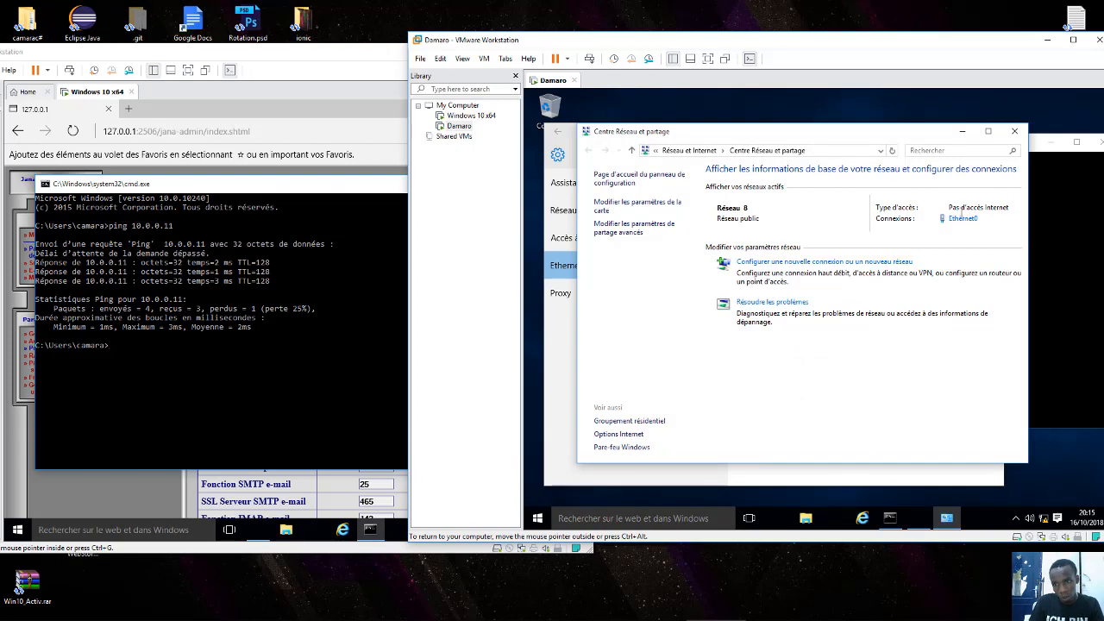
left_click(961, 218)
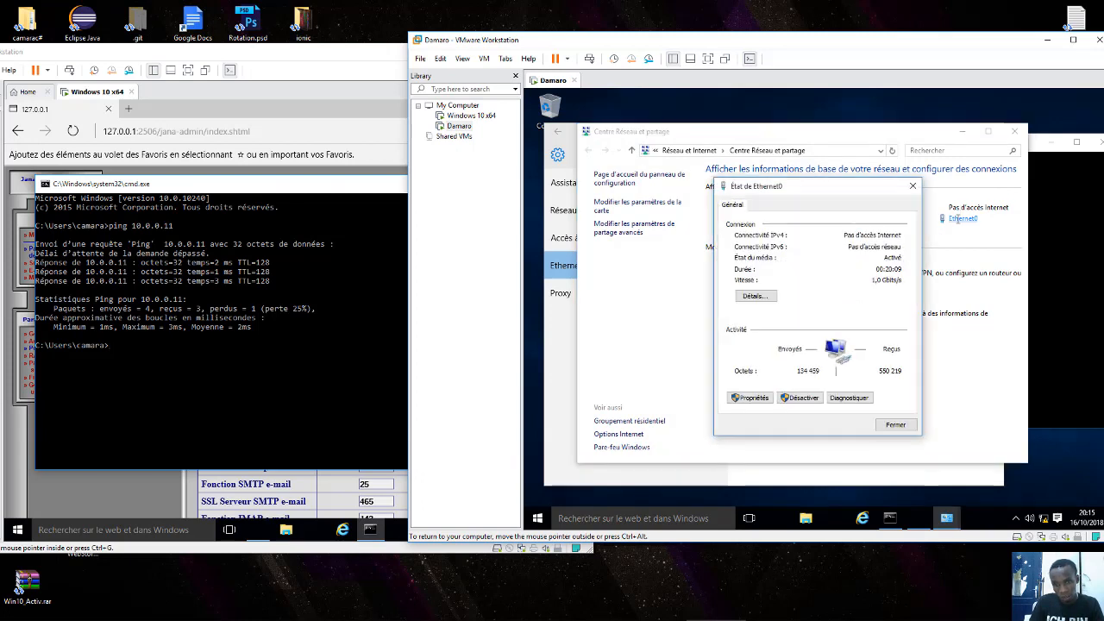
left_click(752, 397)
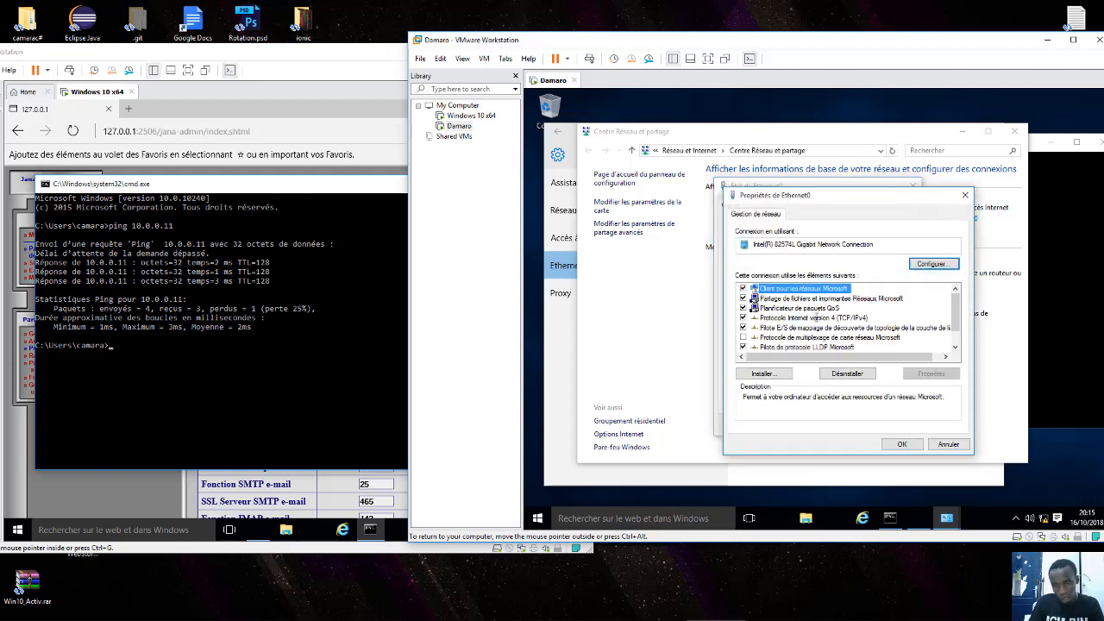
double_click(816, 317)
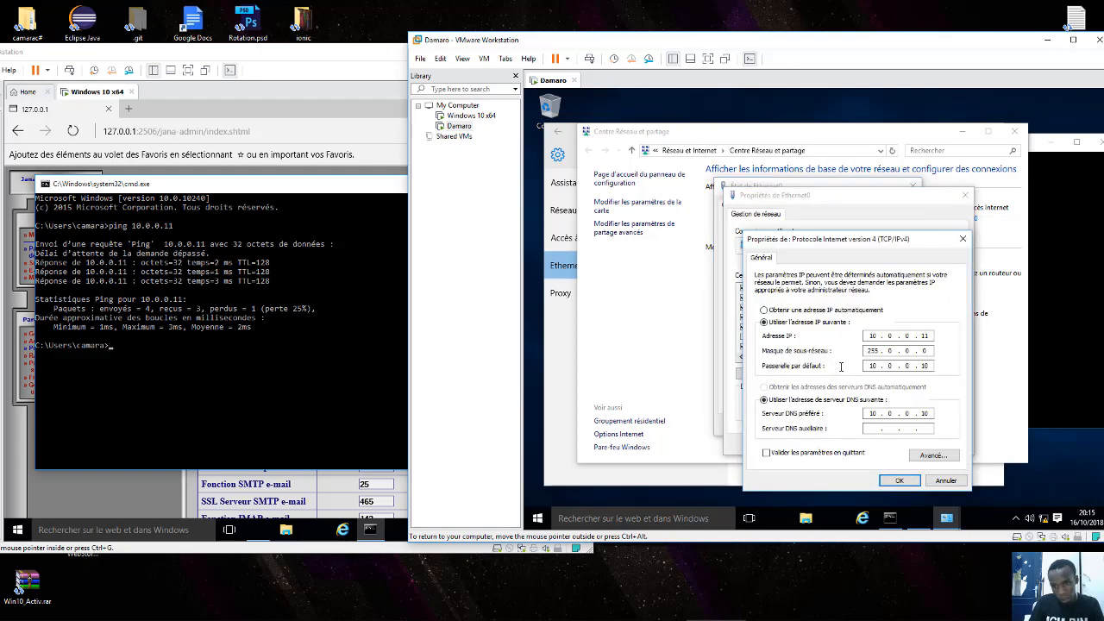
left_click(893, 478)
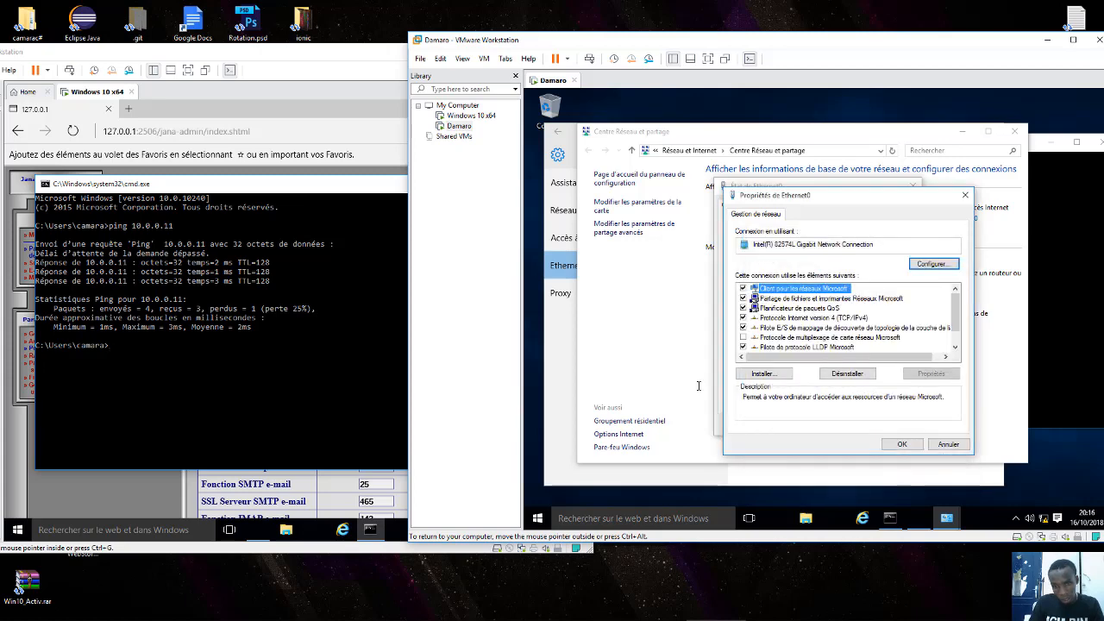
Check that Windows Firewall is off for private and public networks on Damaro, then close the firewall window.
left_click(632, 446)
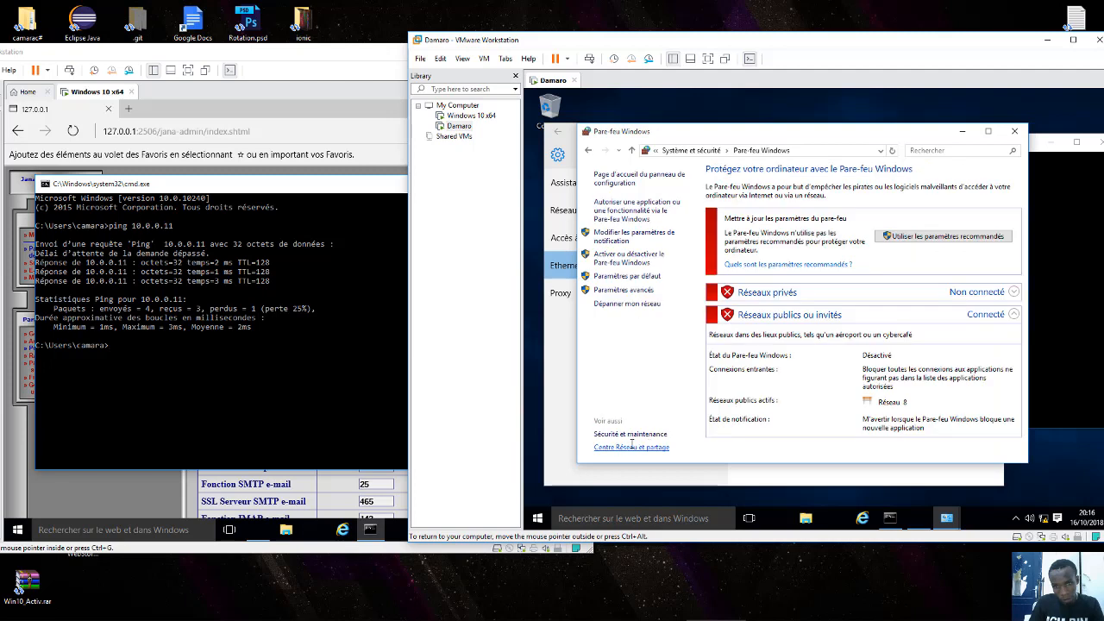
left_click(621, 262)
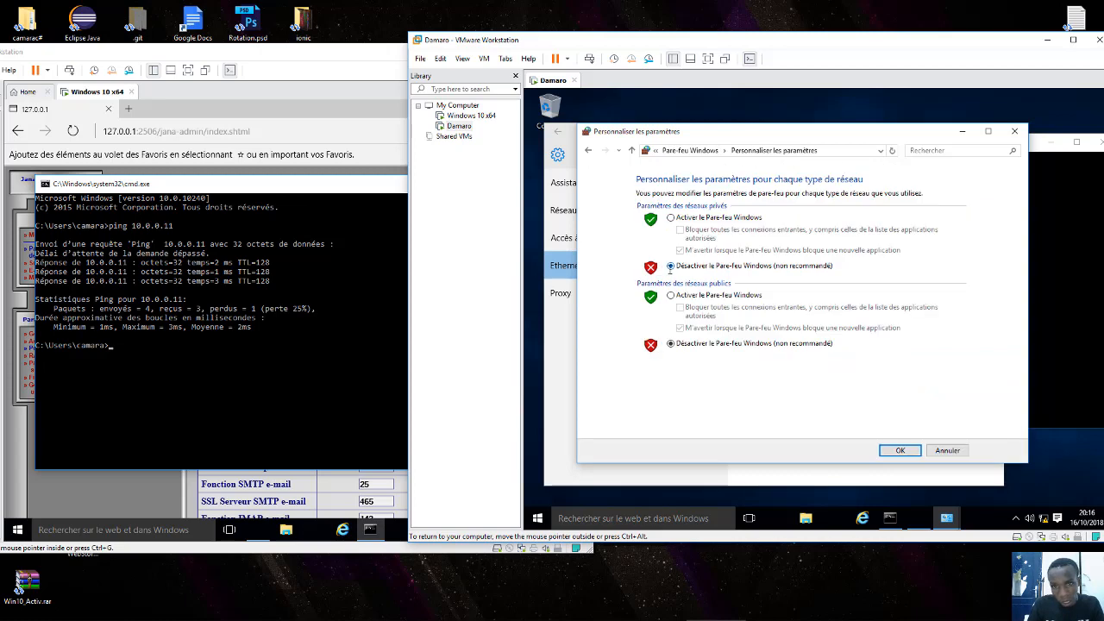
left_click(905, 450)
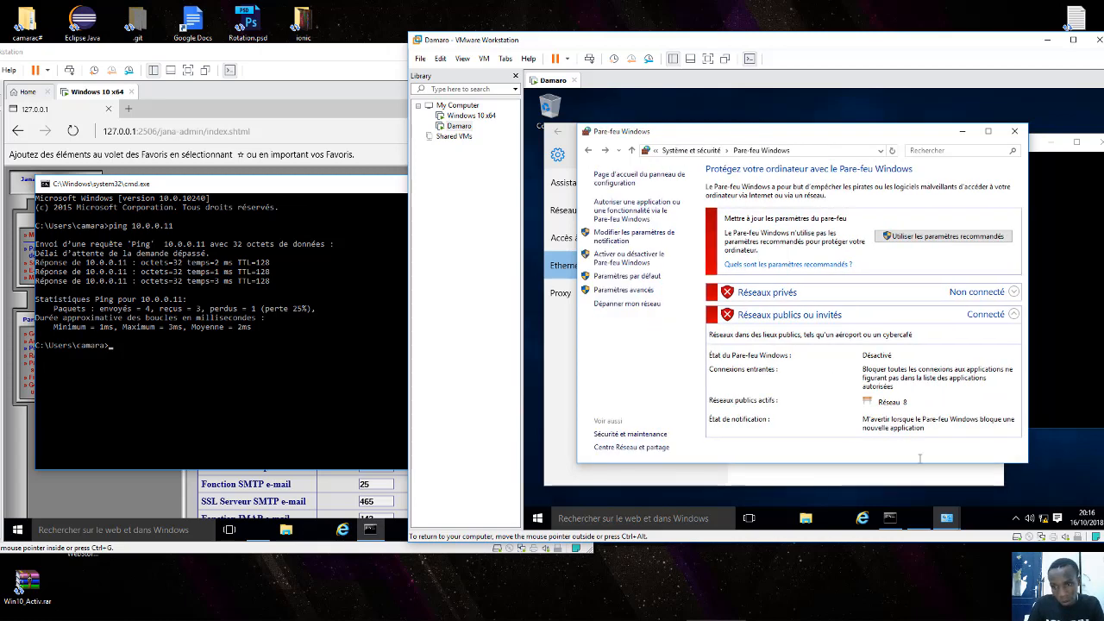
left_click(1014, 131)
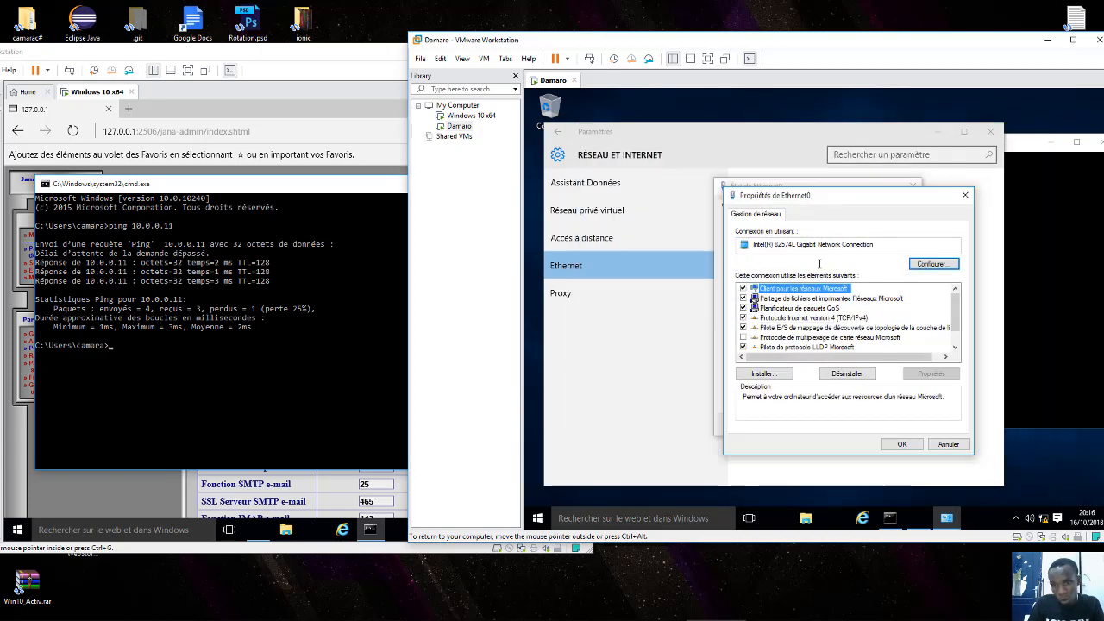
Stop the Jana Server service through JanaAdmin on the Windows 10 x64 virtual machine.
left_click(391, 495)
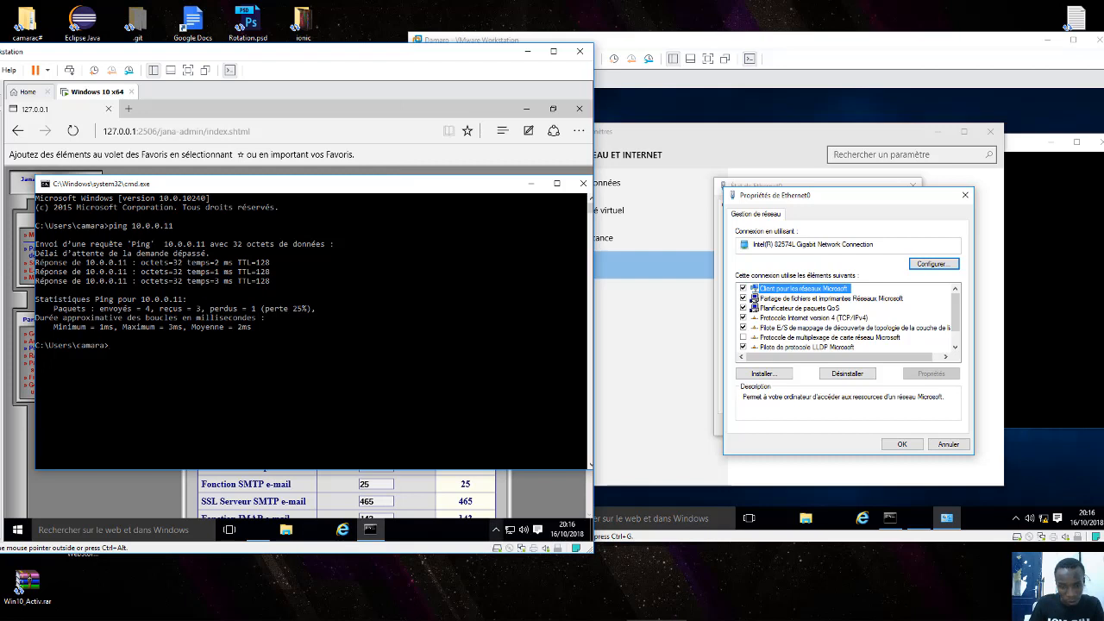
left_click(496, 529)
right_click(507, 506)
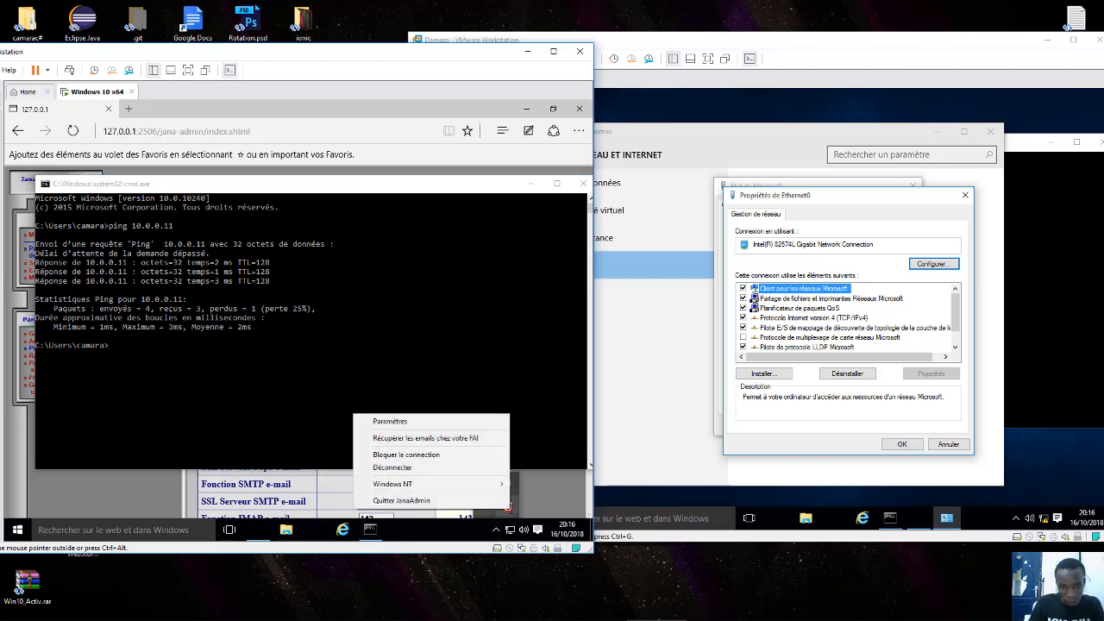
mouse_move(451, 483)
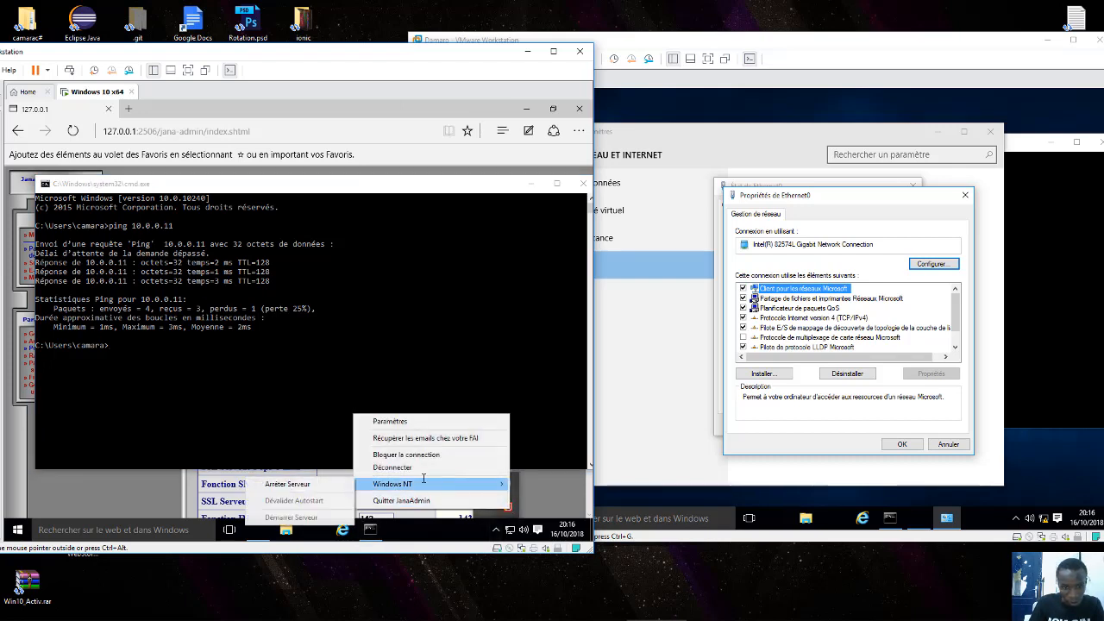
left_click(300, 485)
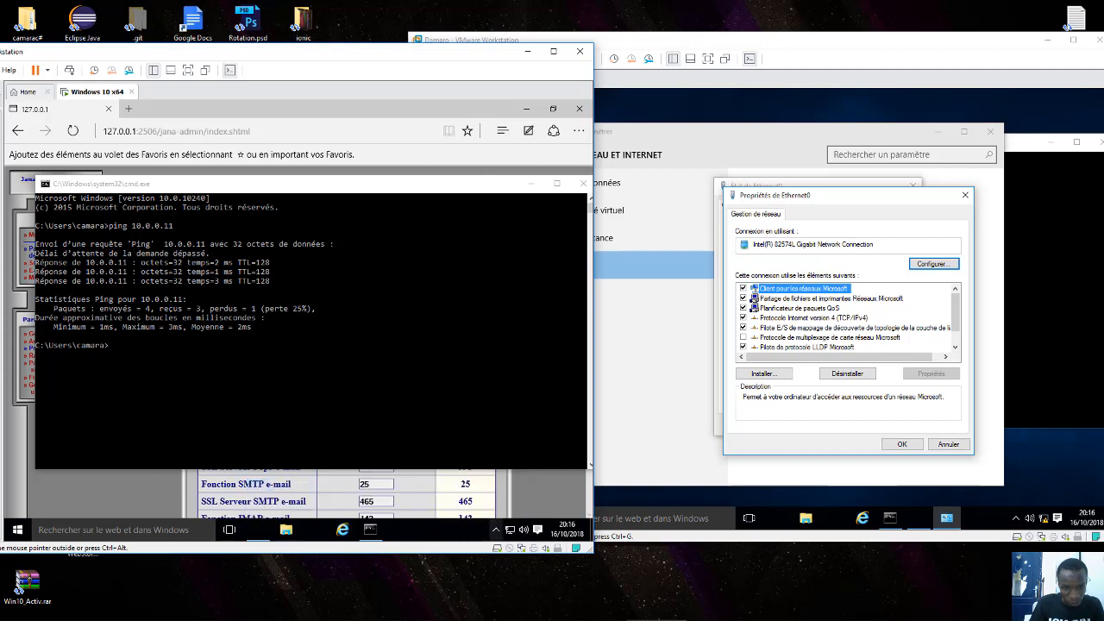
Start the Jana Server service again through JanaAdmin on the Windows 10 x64 virtual machine.
left_click(497, 529)
right_click(508, 507)
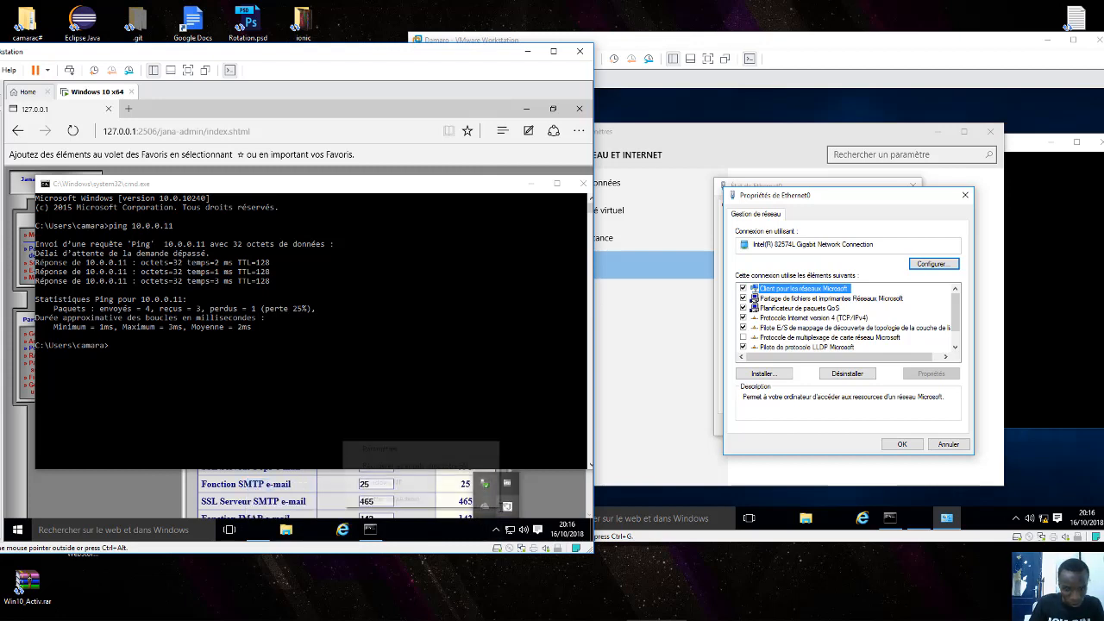
mouse_move(384, 482)
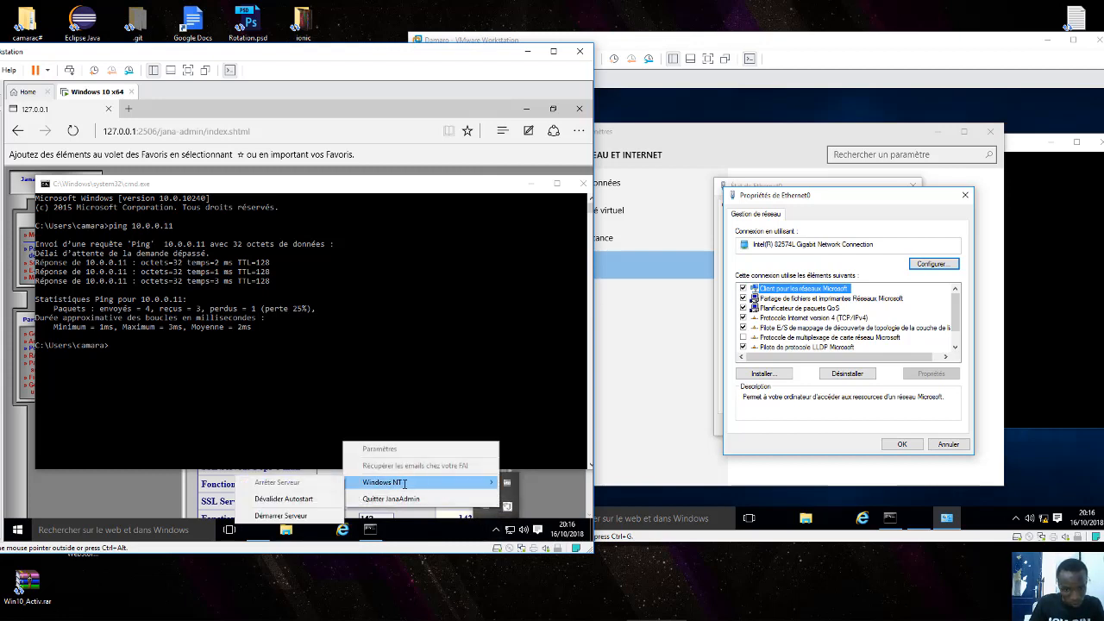
left_click(285, 514)
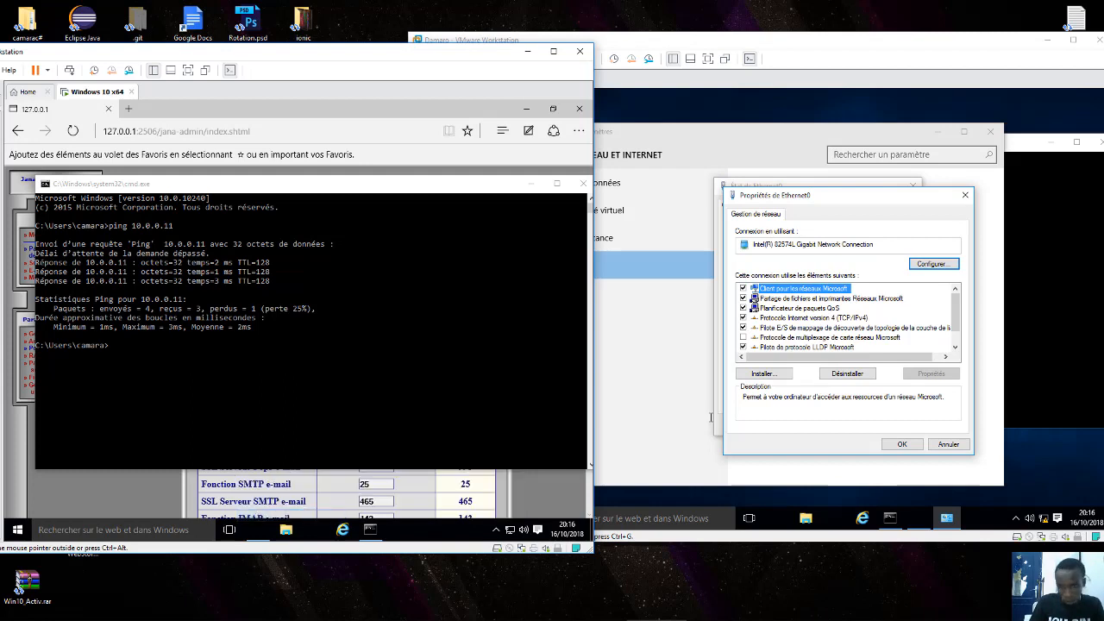
Close the Ethernet0 properties and status dialogs and the network settings window on Damaro.
left_click(900, 443)
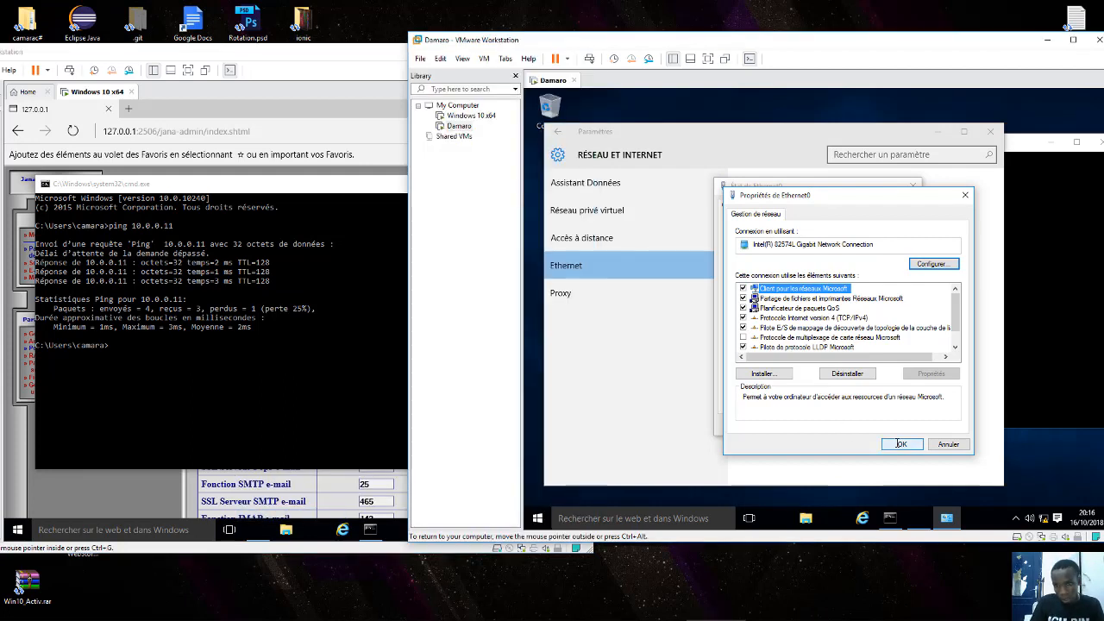
left_click(900, 443)
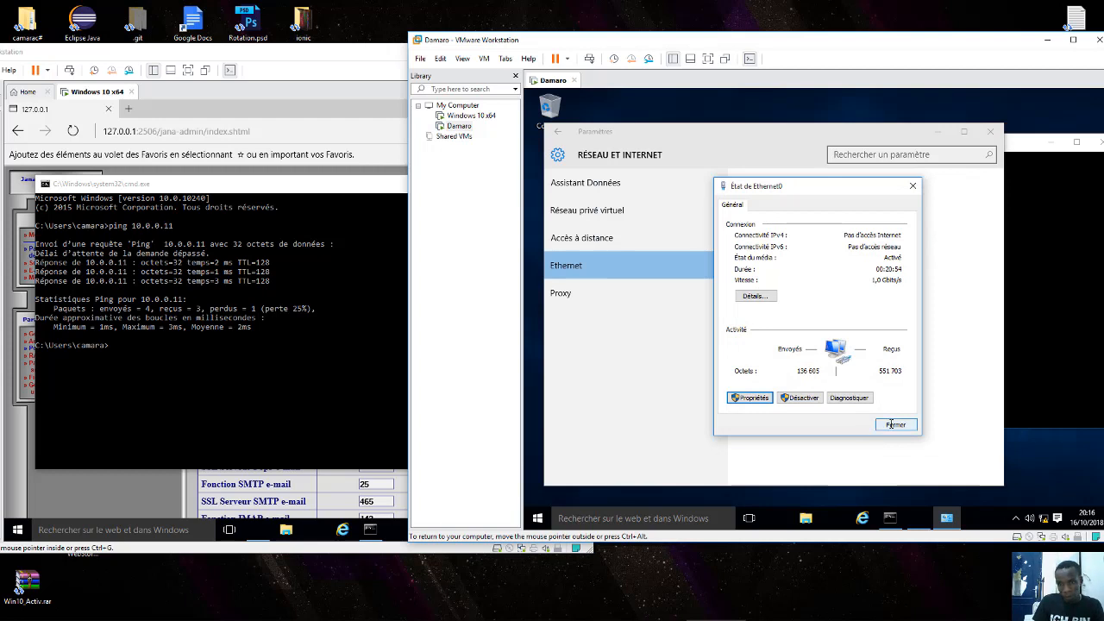
left_click(893, 425)
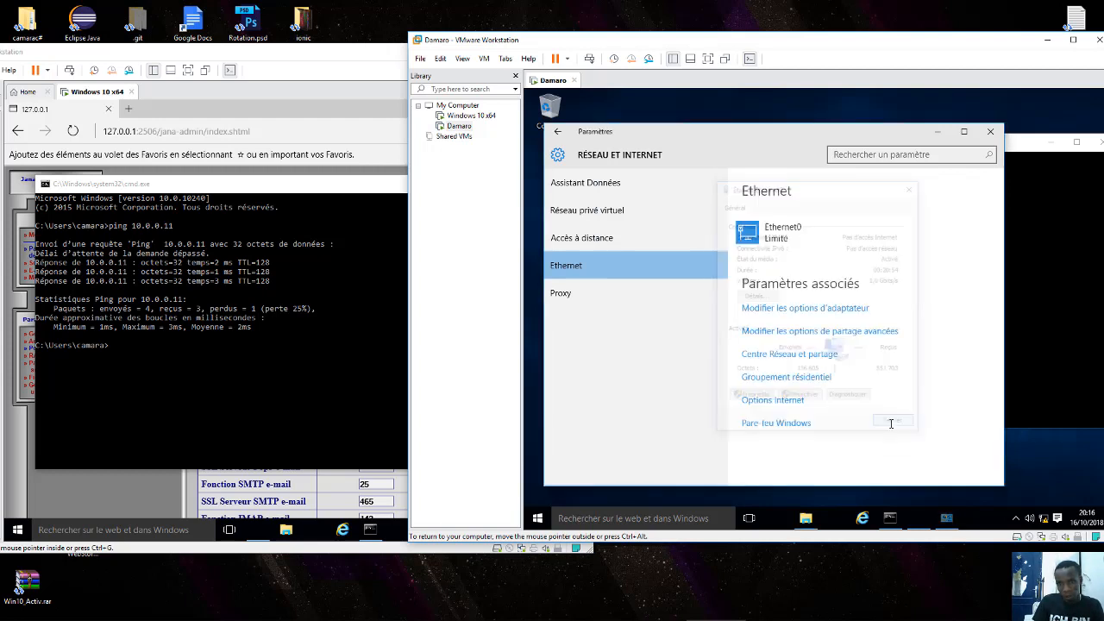
left_click(990, 131)
Clear Damaro's command prompt and ping the server at 10.0.0.10.
type("c")
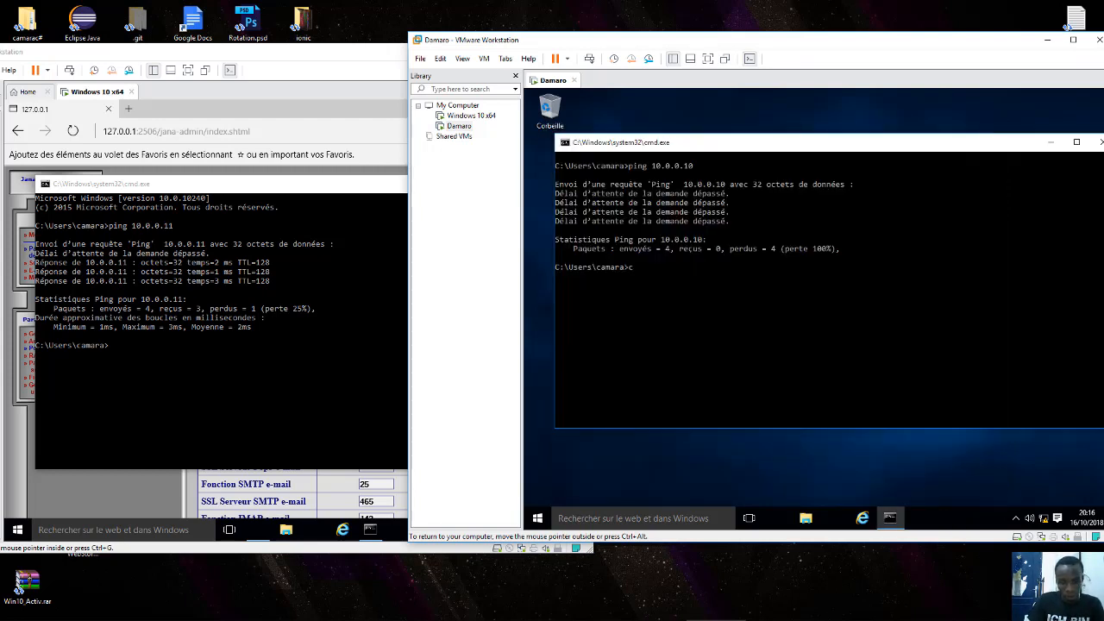
type("ls")
key("Return")
key("ctrl+alt")
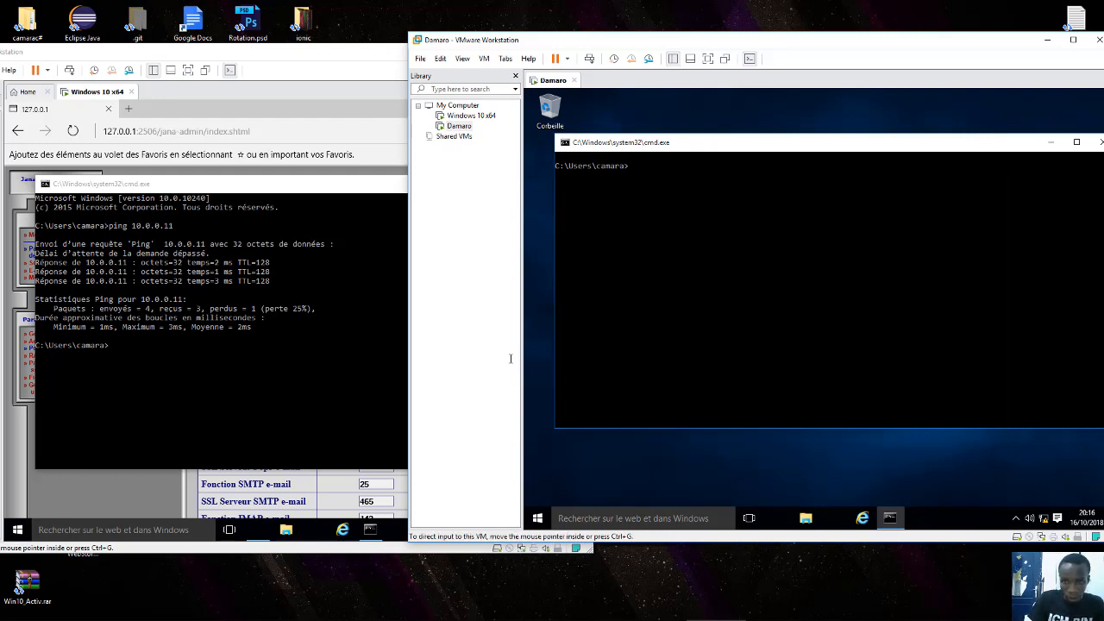
left_click(653, 312)
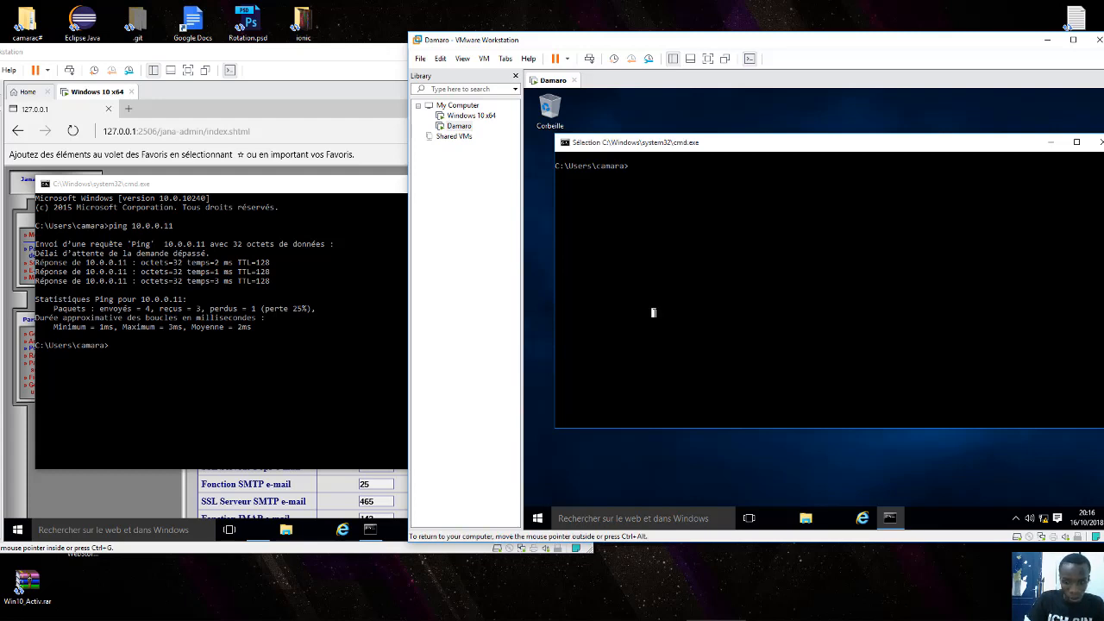
type("ping ")
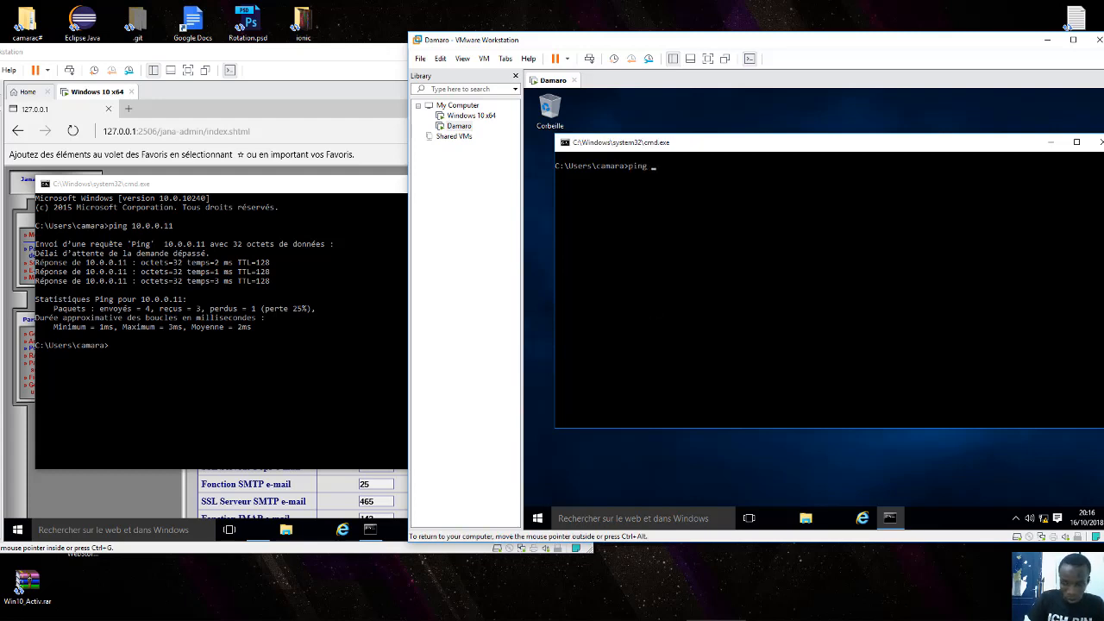
type("10.0.0")
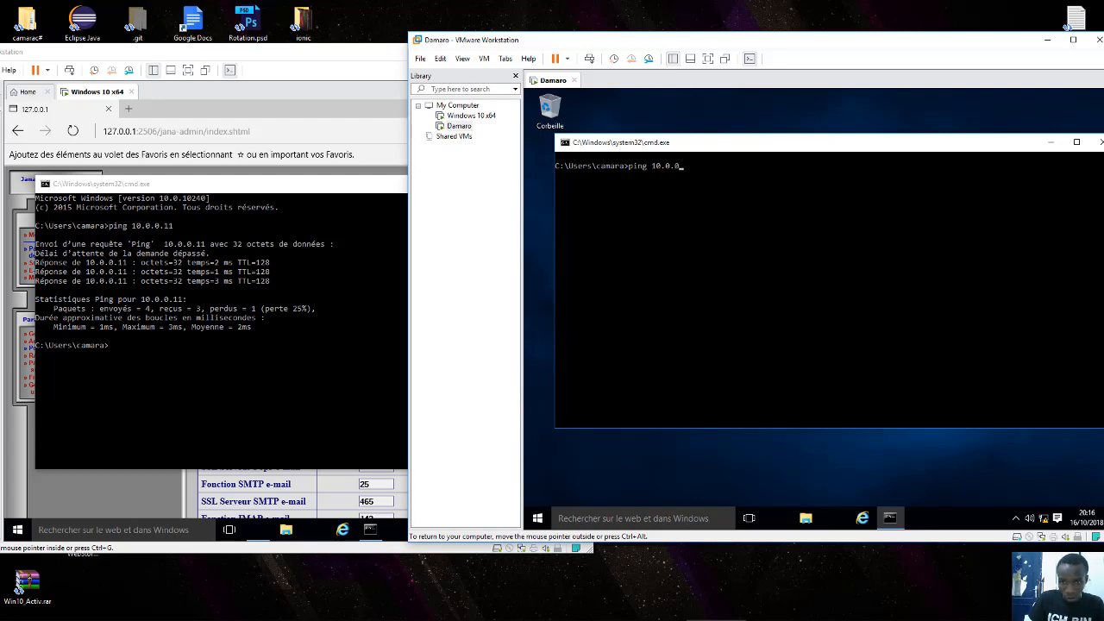
type(".10")
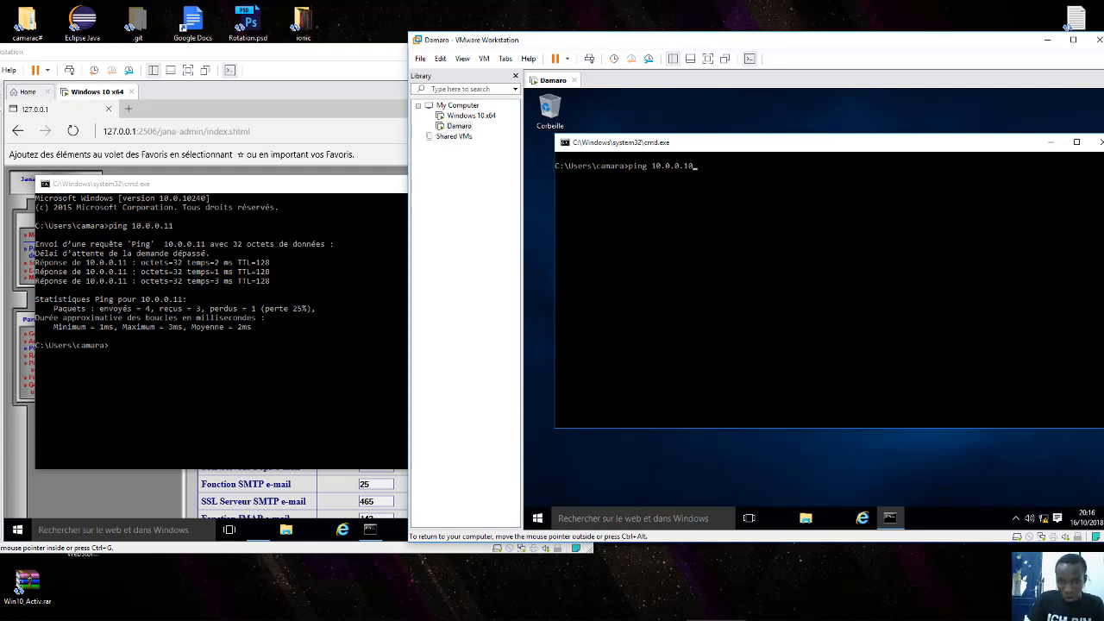
key("Return")
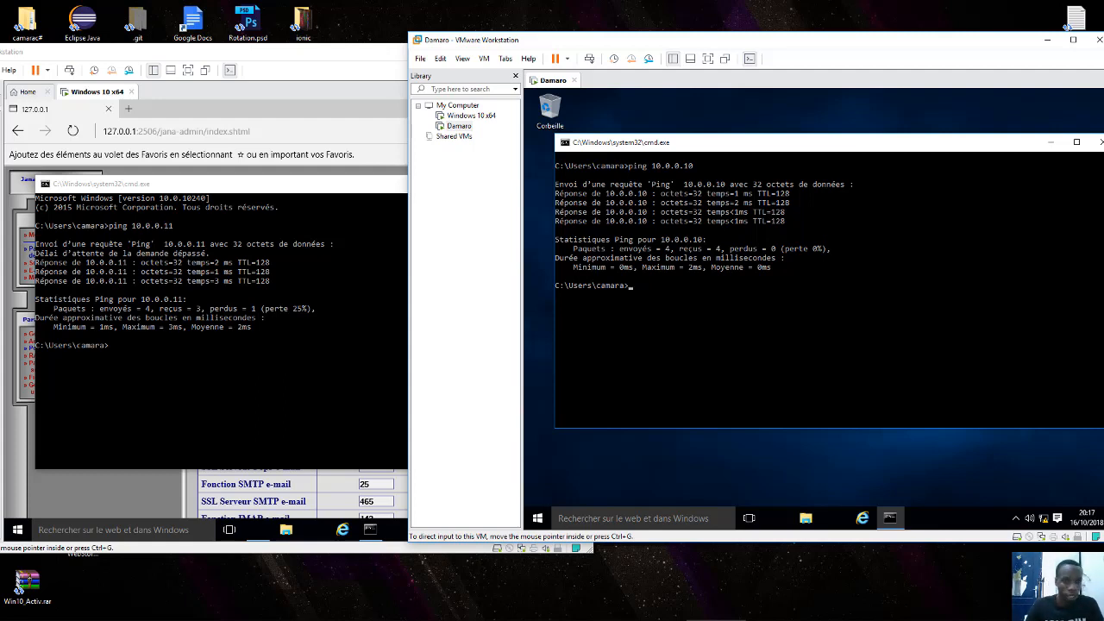
Close the command prompt and minimize the browser on Windows 10 x64, and minimize Damaro's command prompt.
left_click(232, 379)
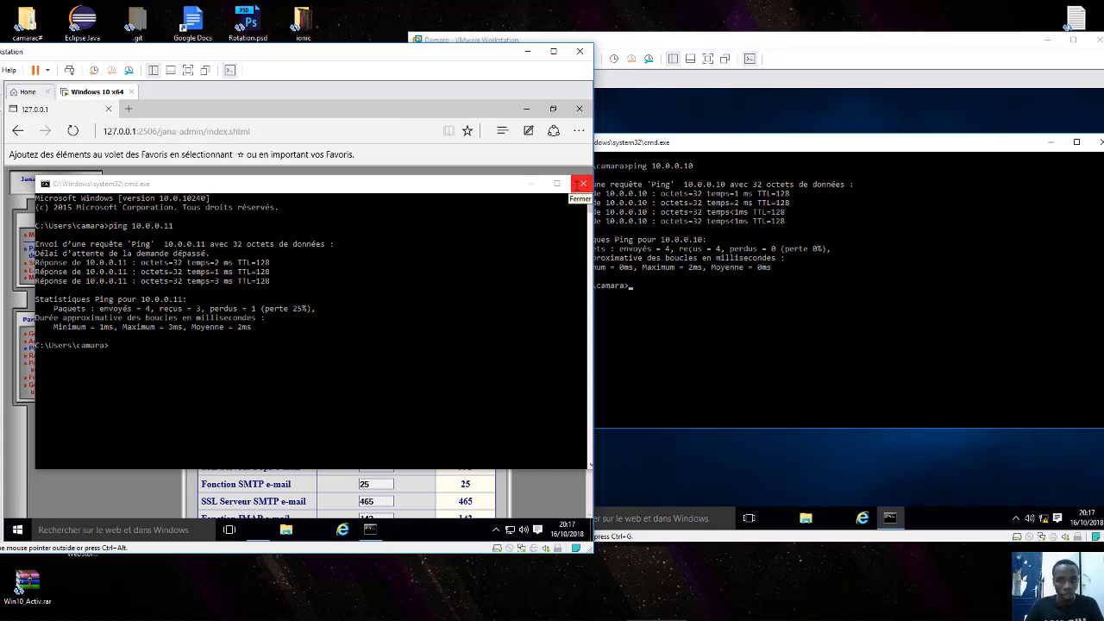
left_click(583, 184)
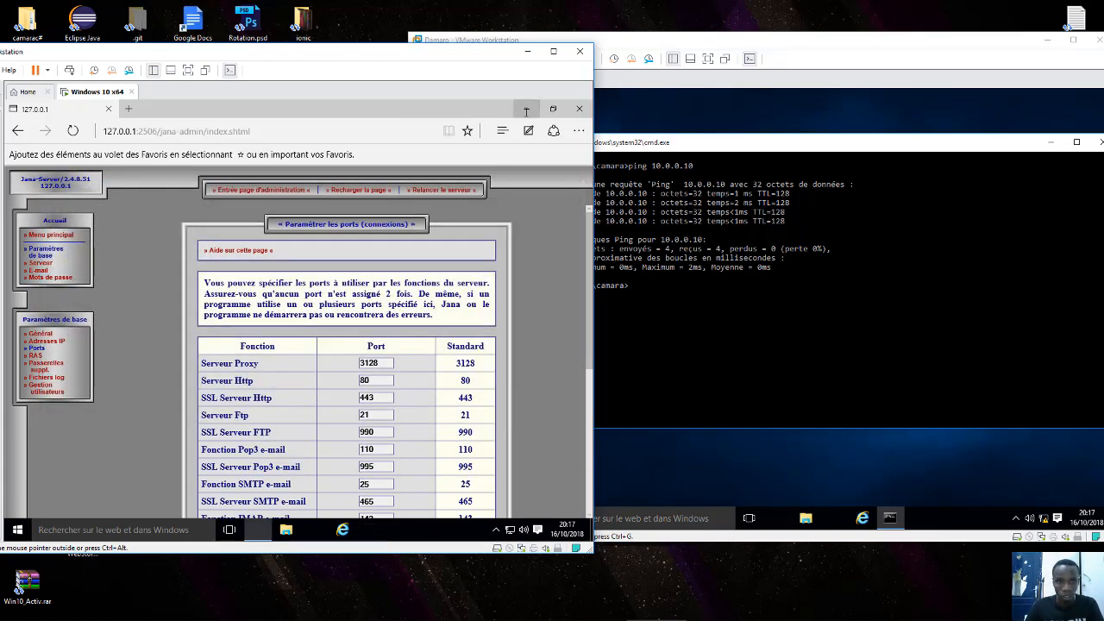
left_click(526, 109)
left_click(670, 143)
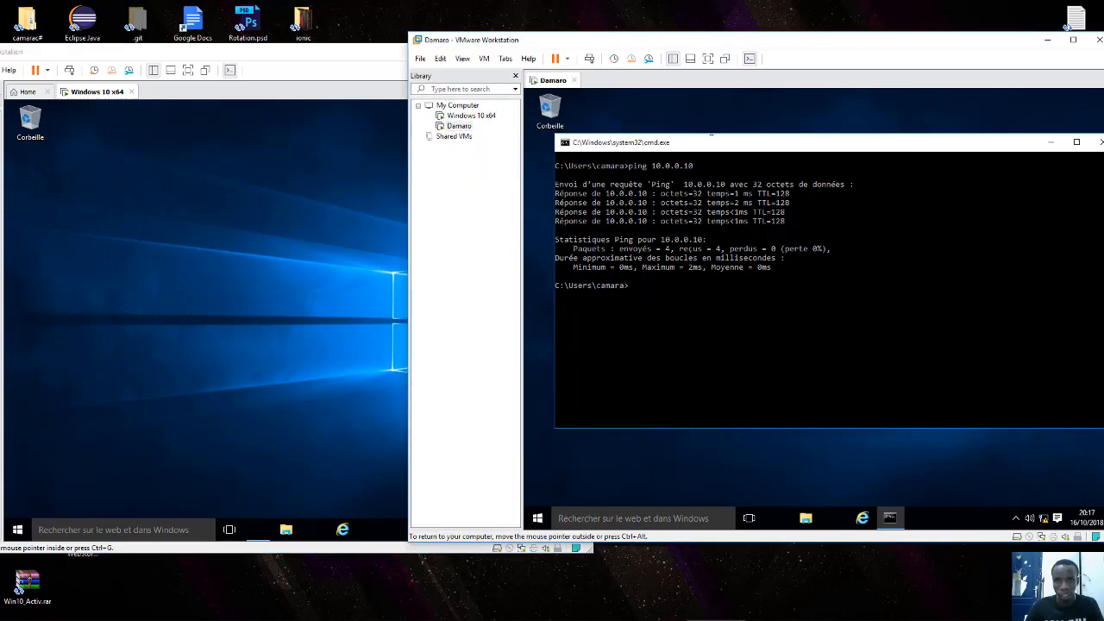
left_click(711, 132)
left_click(1051, 142)
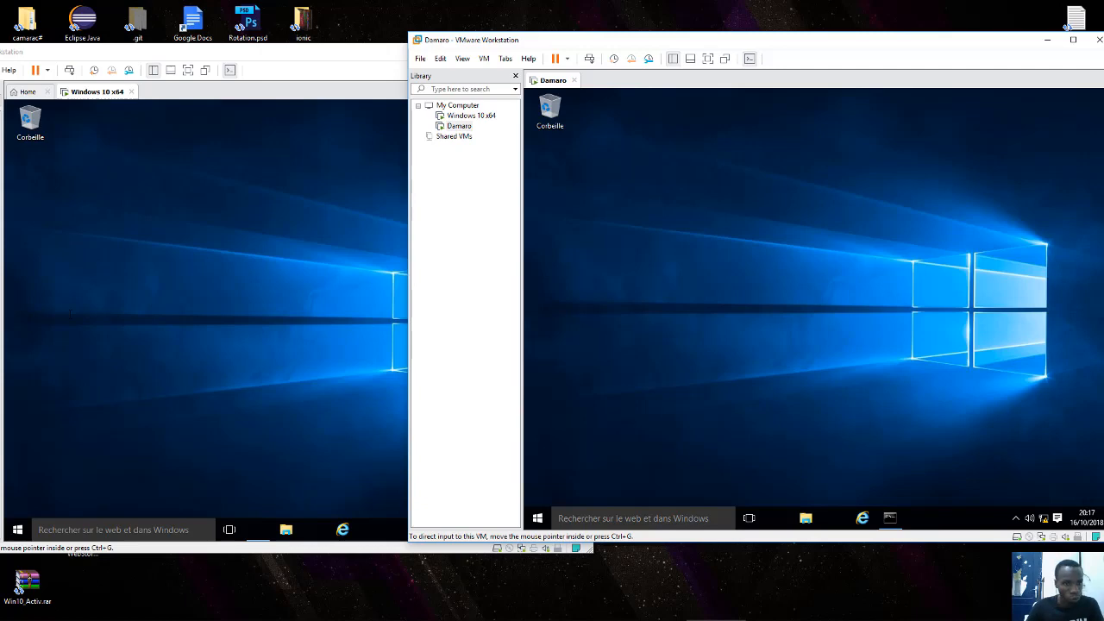
left_click(276, 388)
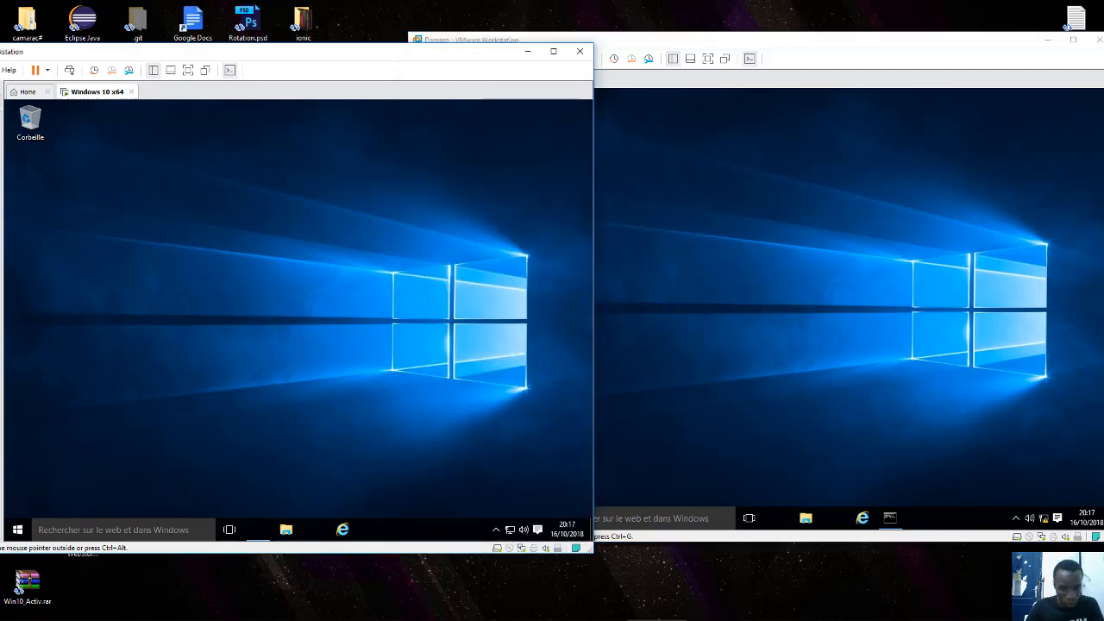
left_click(722, 289)
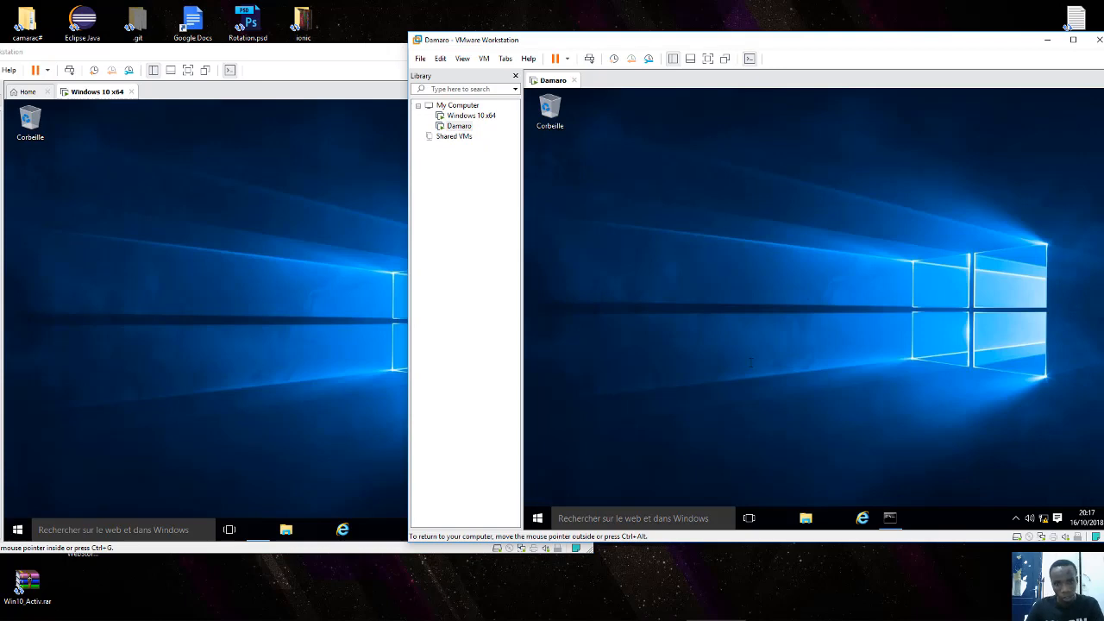
left_click(862, 517)
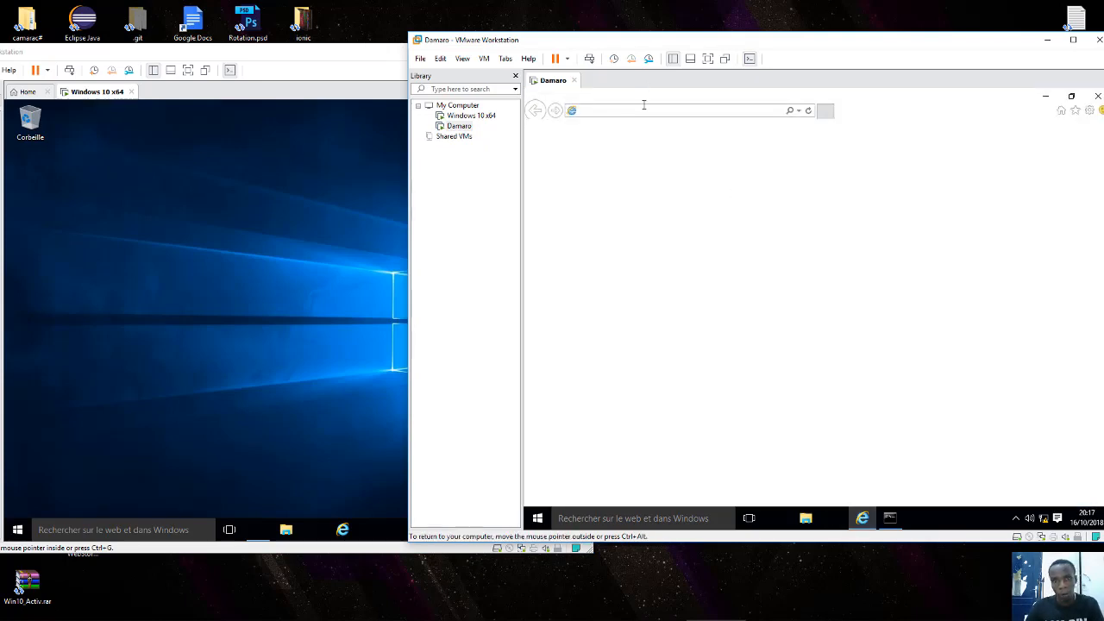
type("facebook.com/")
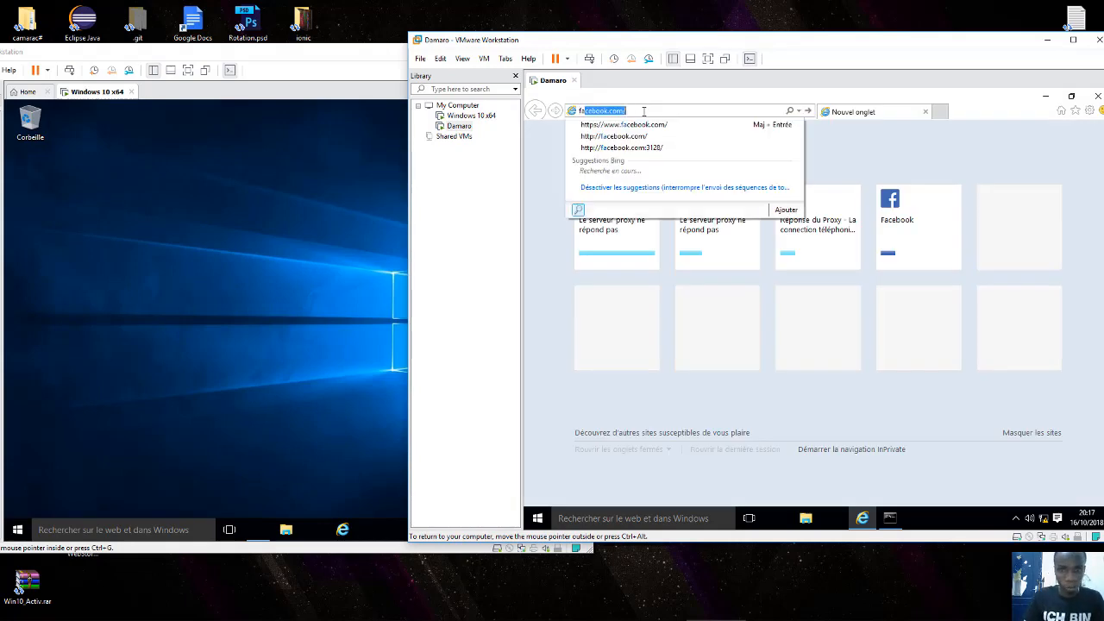
key("Return")
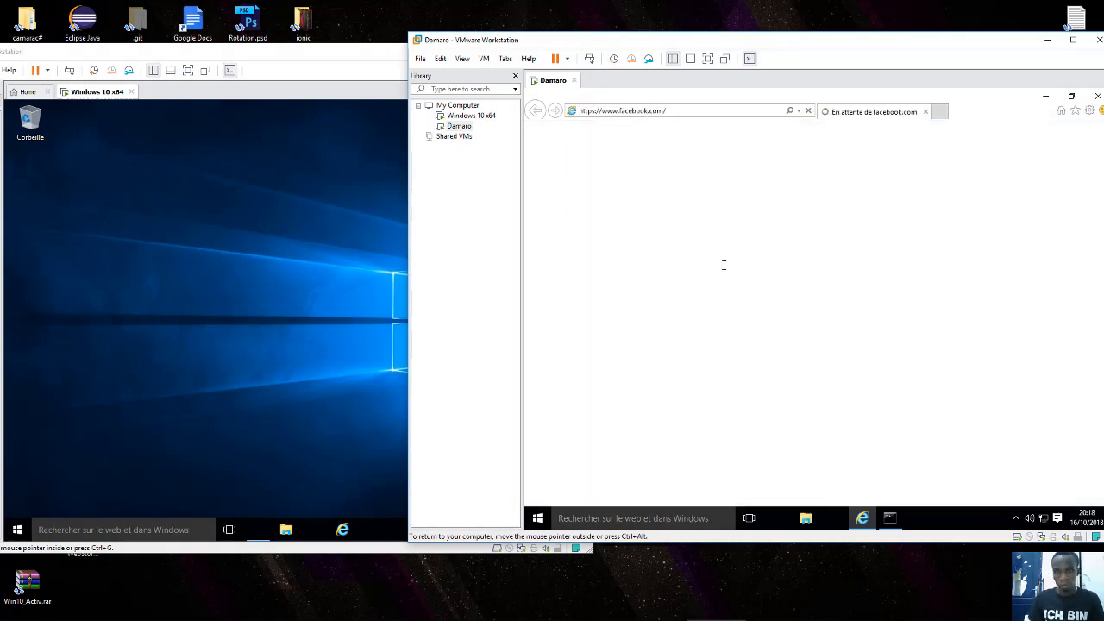
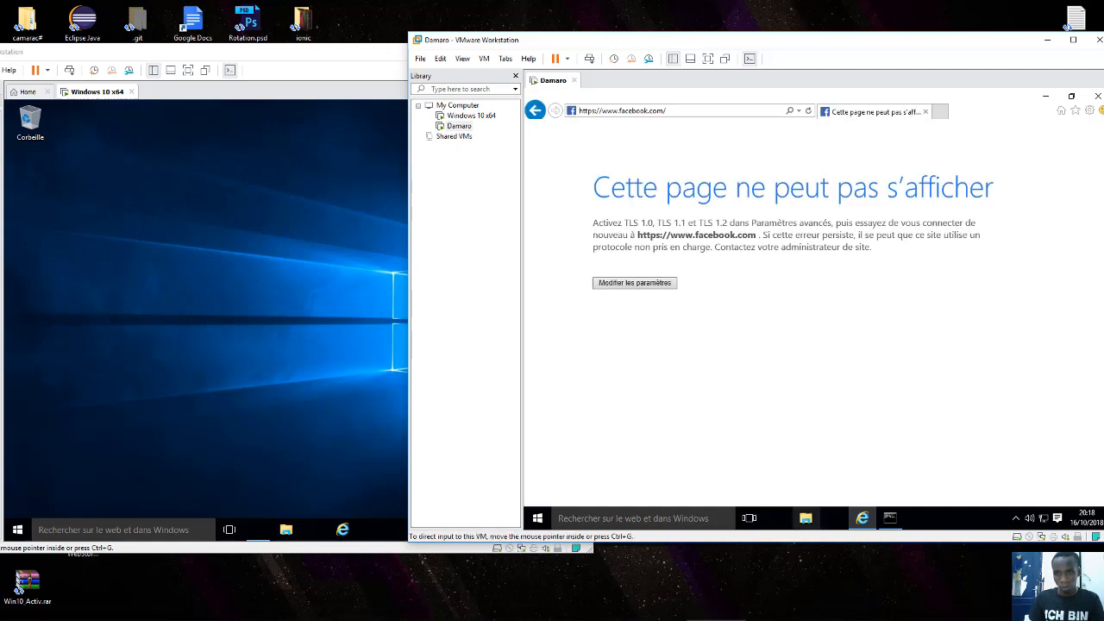
mouse_move(798, 616)
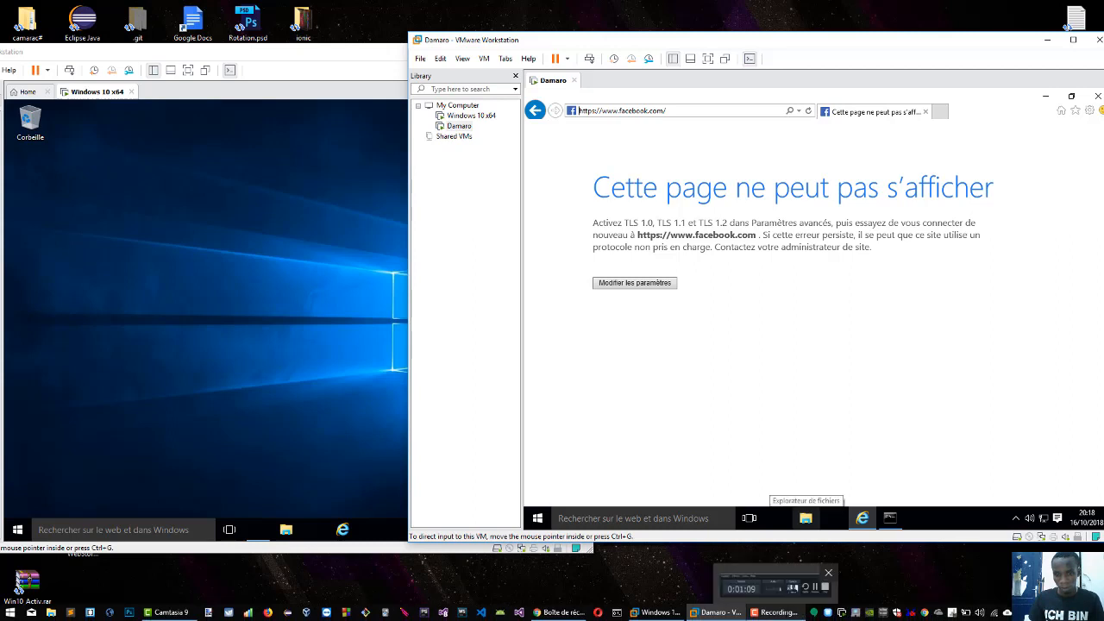
left_click(774, 613)
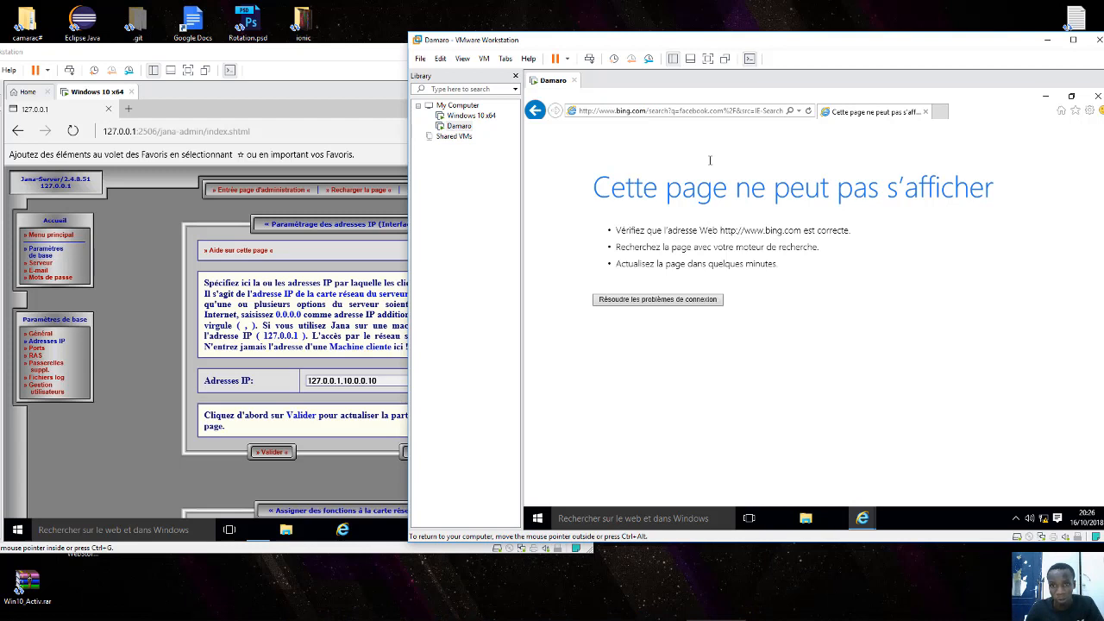
double_click(708, 163)
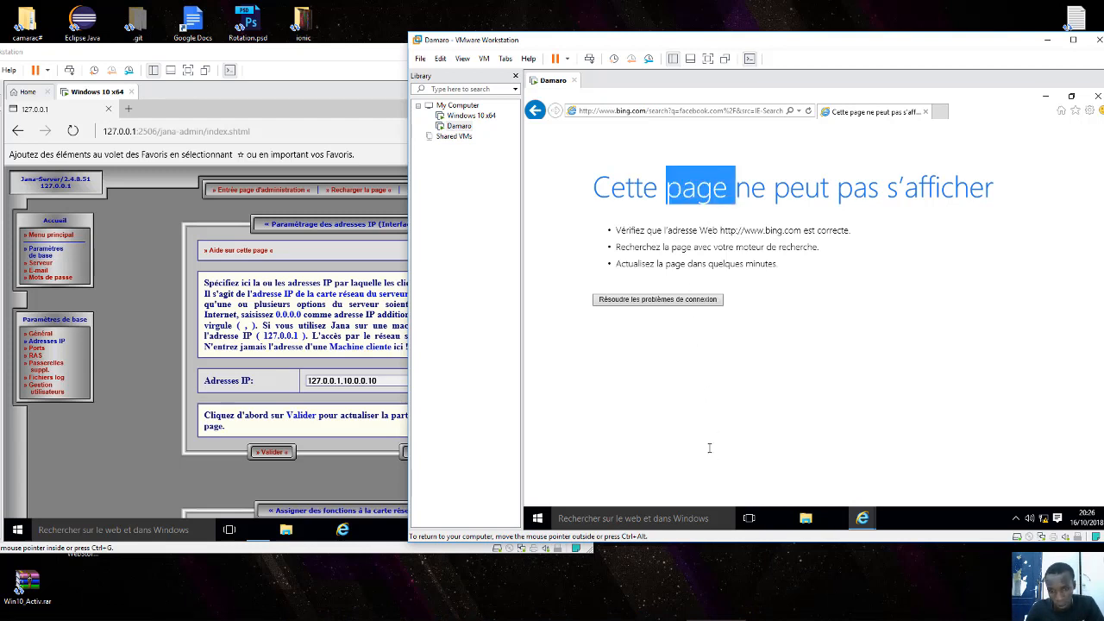
Search Damaro for "option inte" and open Options Internet from the results.
left_click(634, 524)
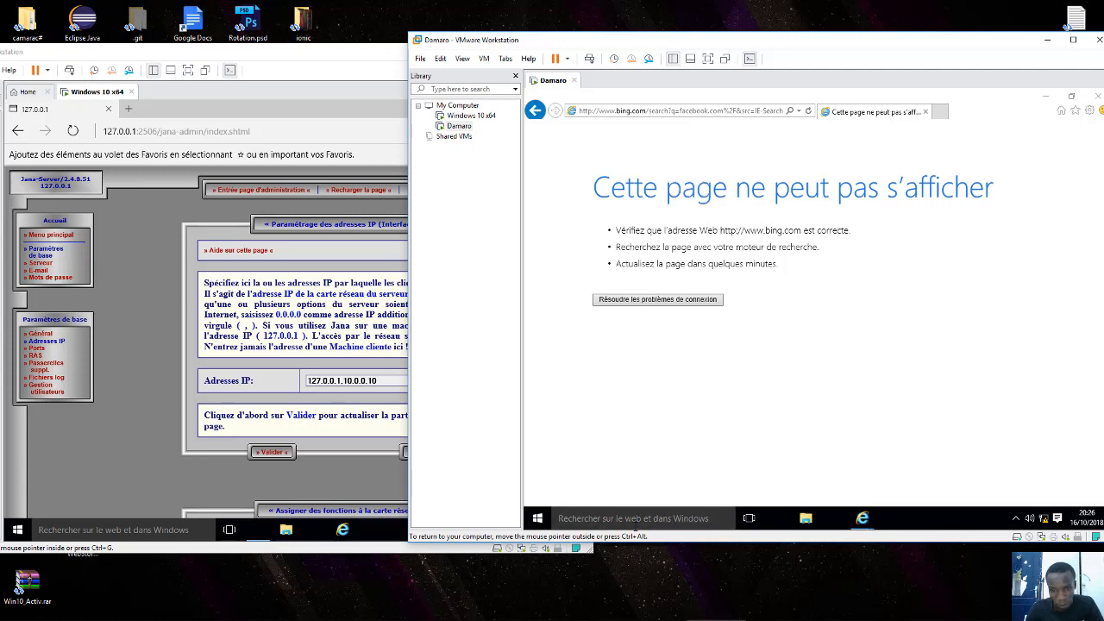
type("option ")
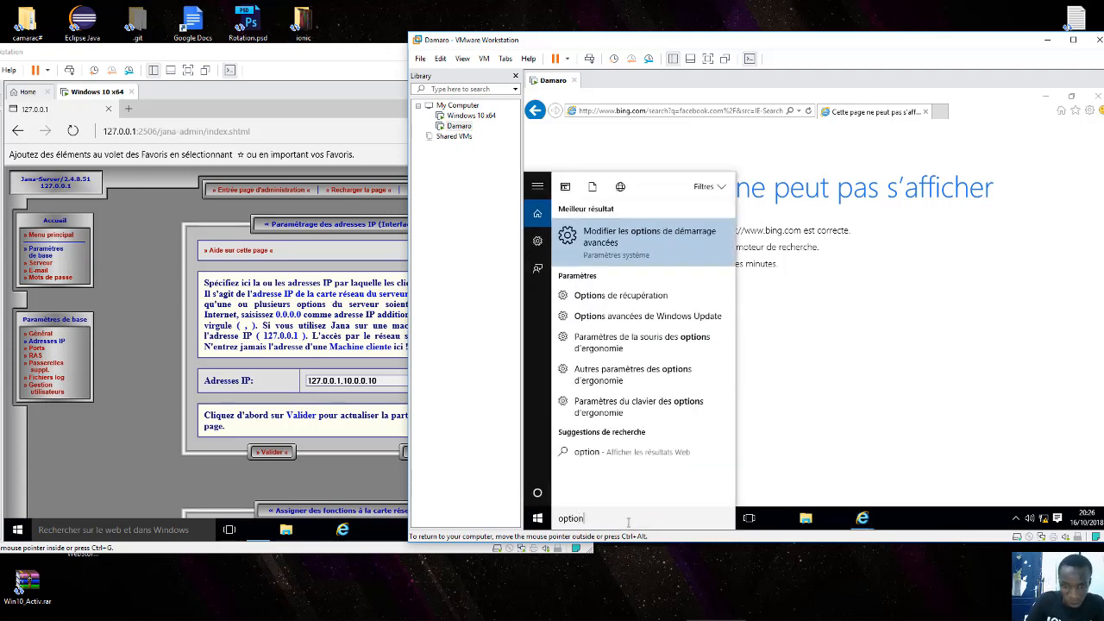
type("i")
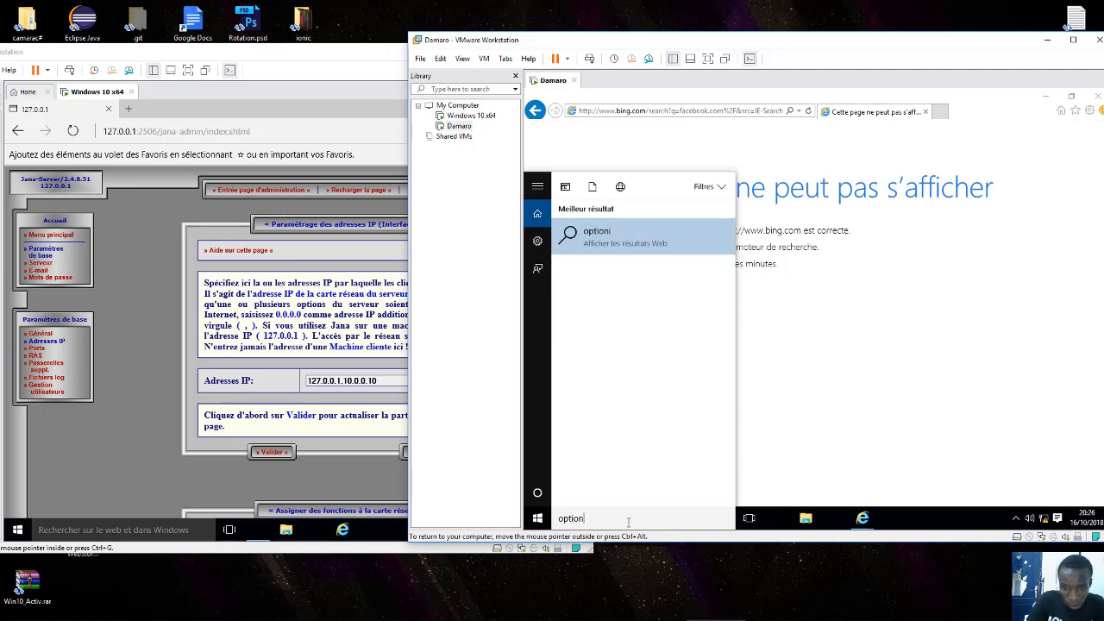
type("nte")
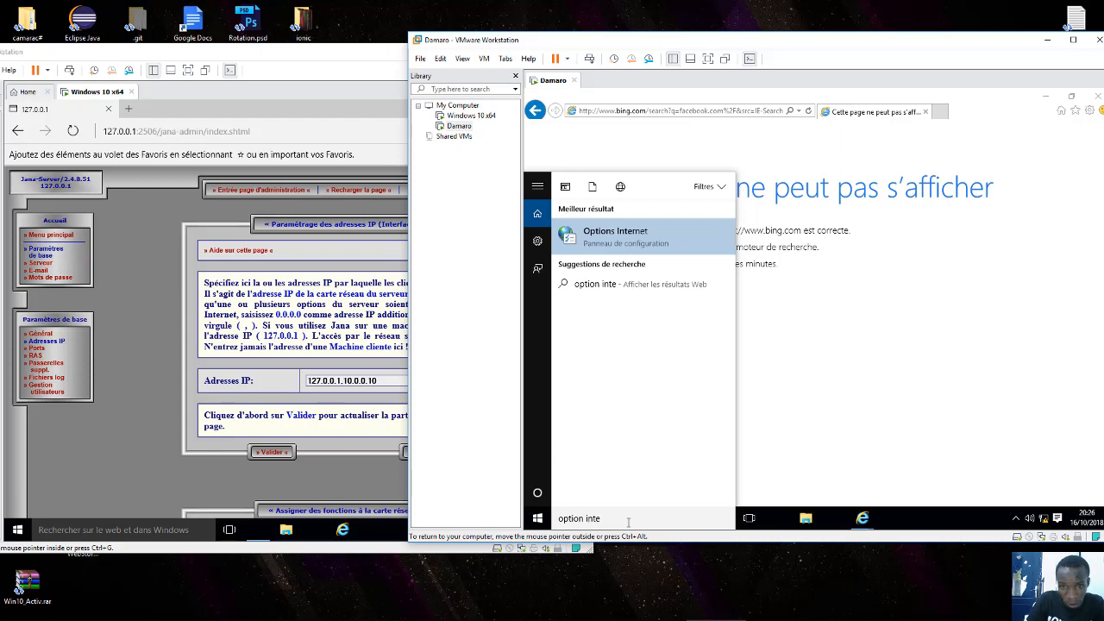
left_click(615, 231)
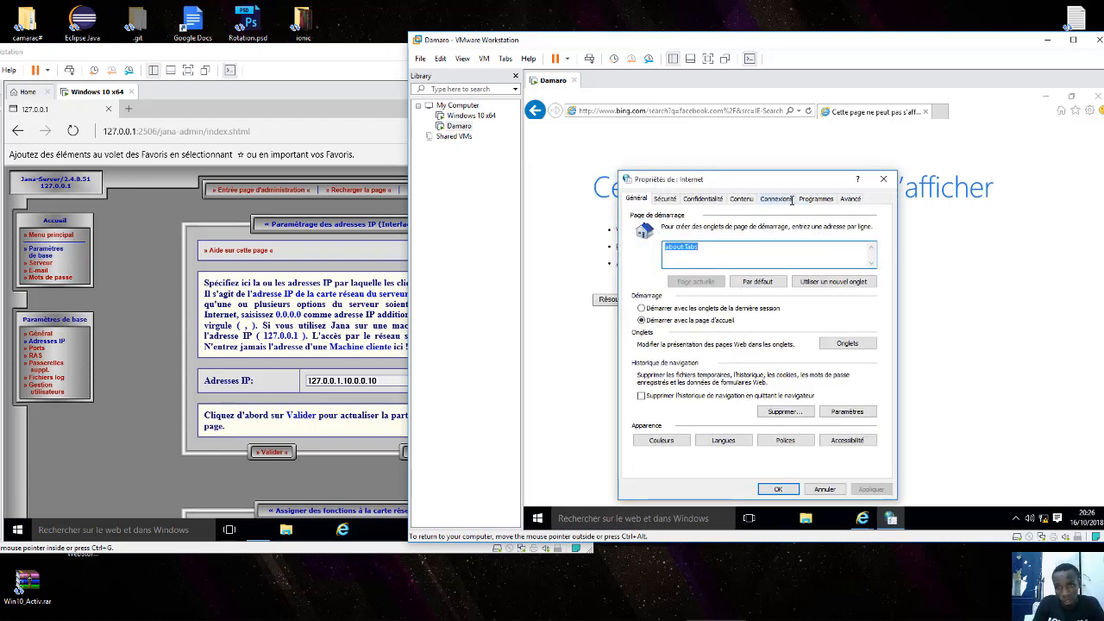
Enable the proxy server in Damaro's local network settings and enter 10.0.0.10 as its address.
left_click(776, 200)
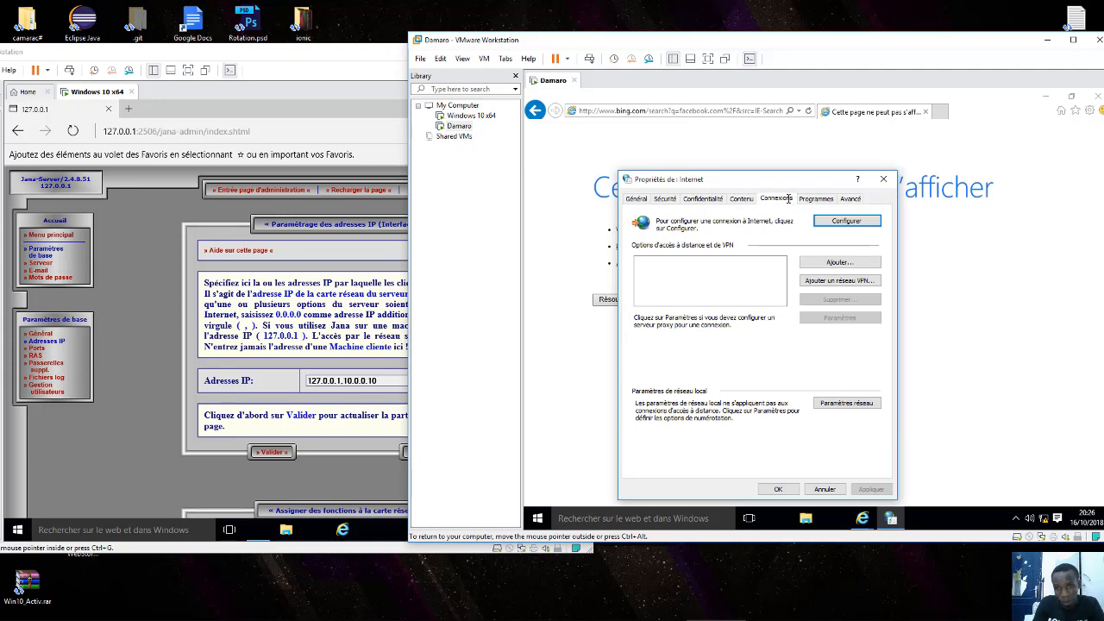
left_click(830, 402)
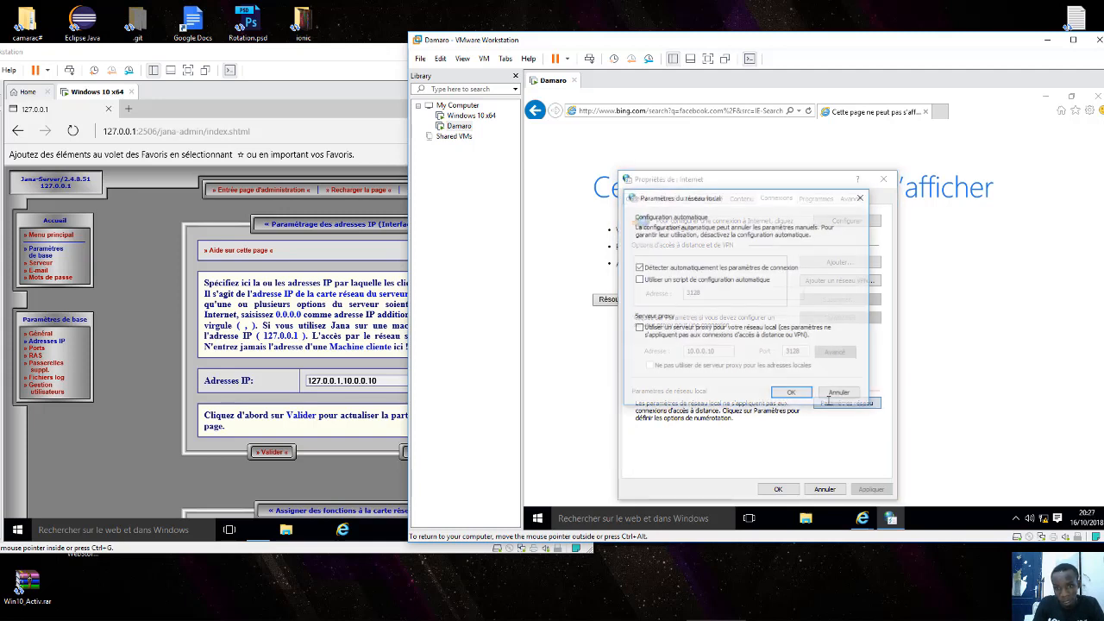
left_click(639, 327)
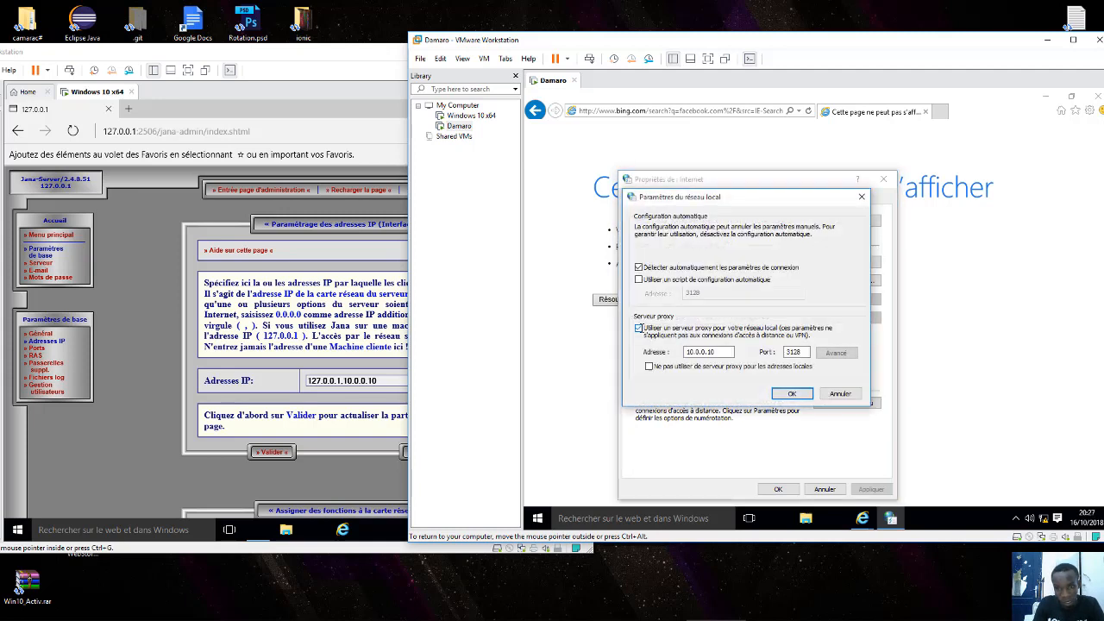
left_click(726, 352)
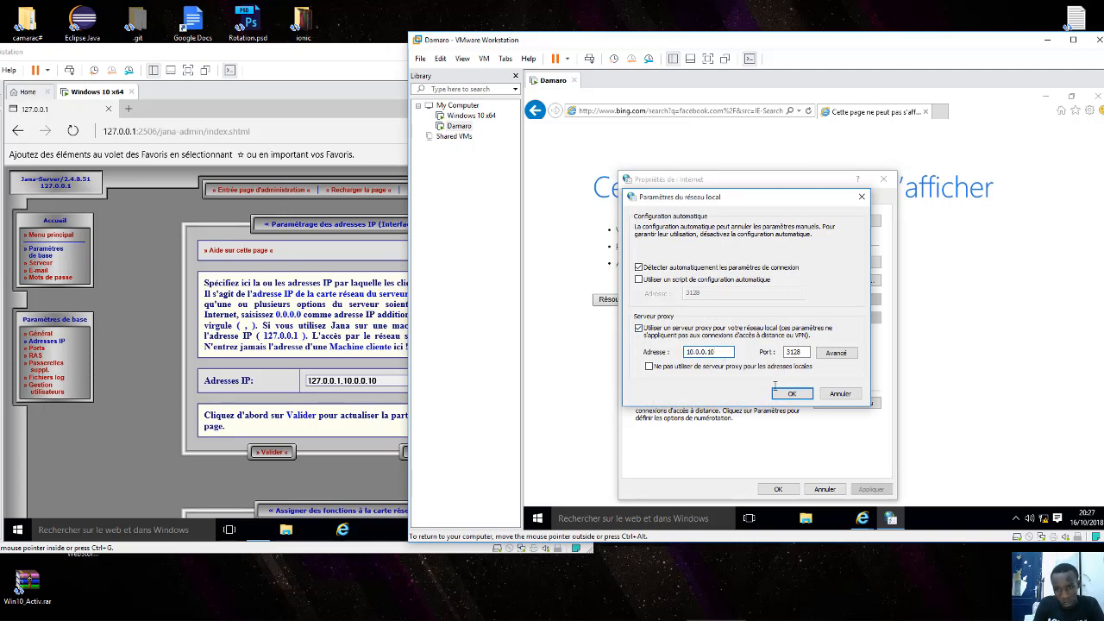
key("BackSpace")
key("BackSpace")
key("BackSpace")
key("BackSpace")
key("BackSpace")
key("BackSpace")
key("BackSpace")
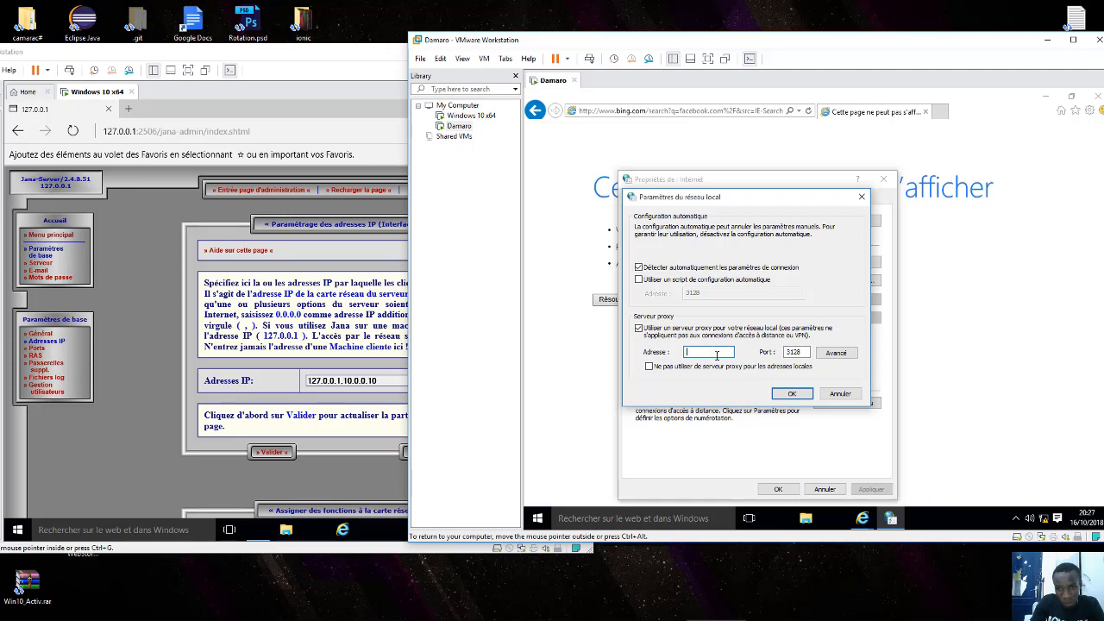
type("0.0.0.10")
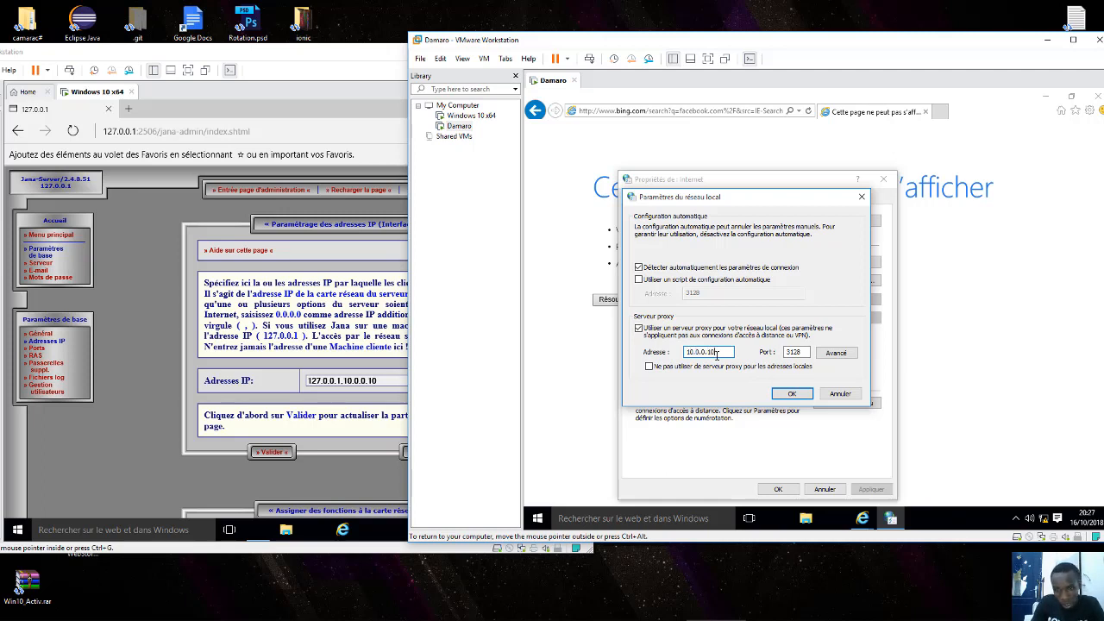
left_click(797, 352)
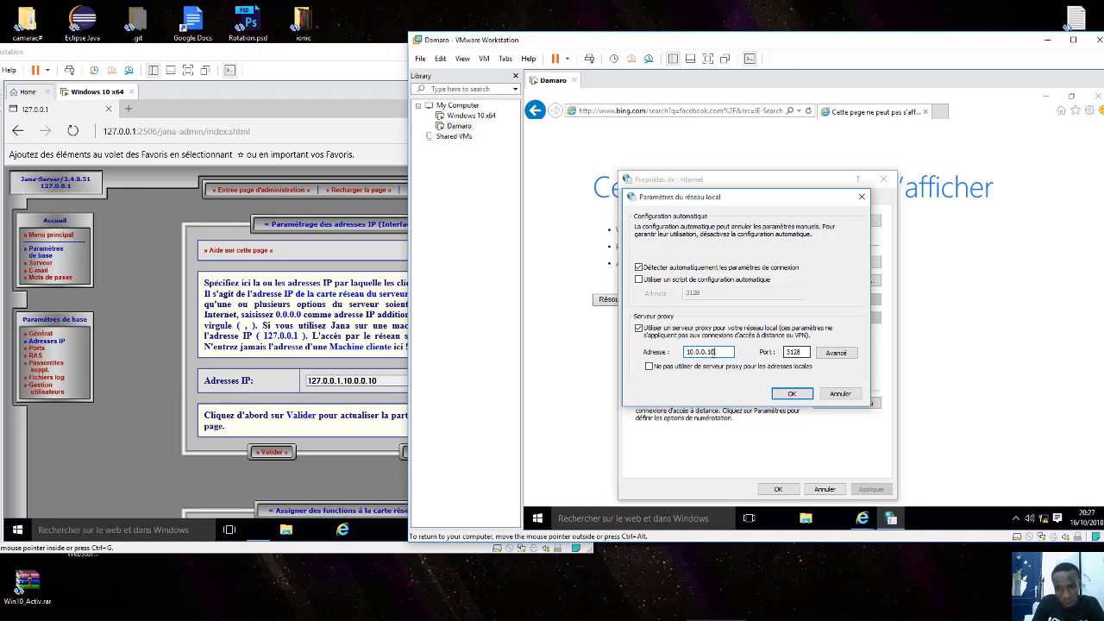
Check the proxy port and the configured IP addresses in the Jana Server administration on Windows 10 x64.
left_click(370, 346)
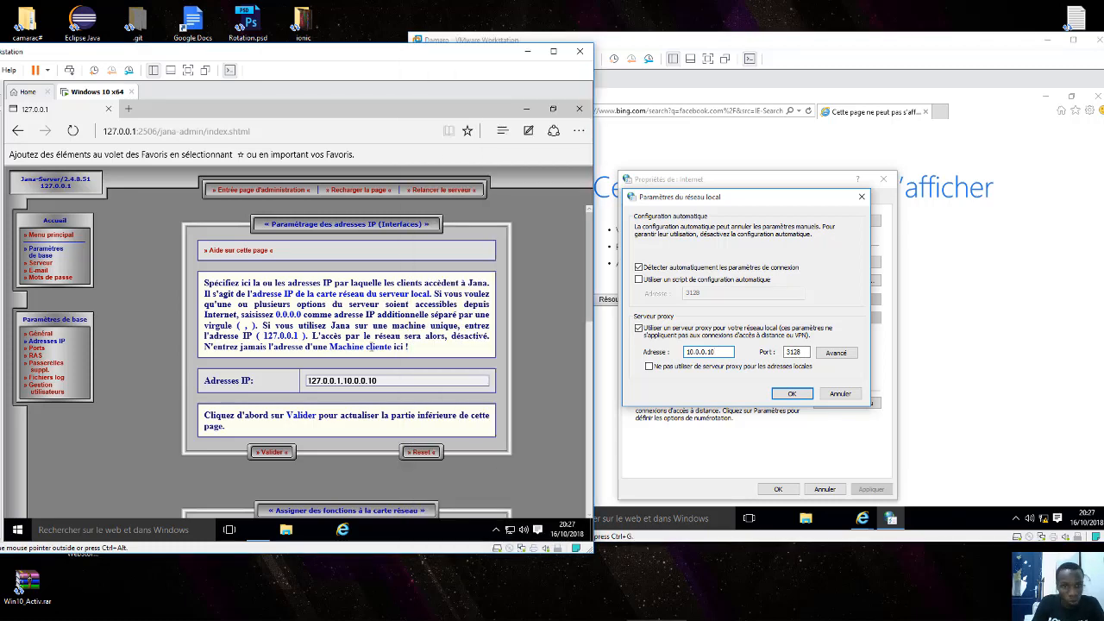
left_click(45, 348)
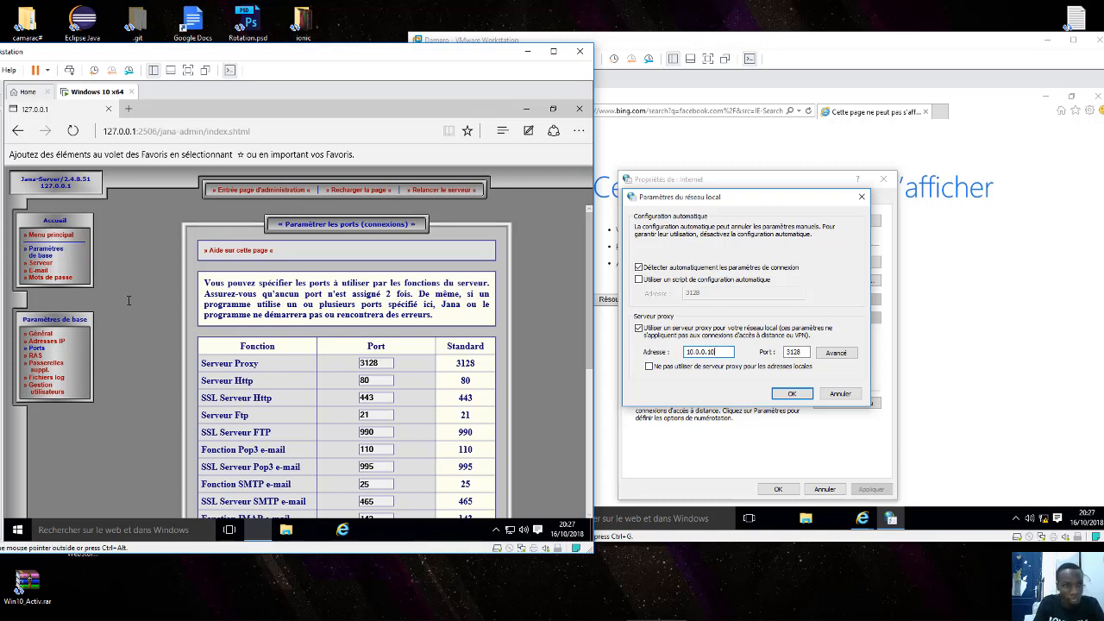
left_click(45, 340)
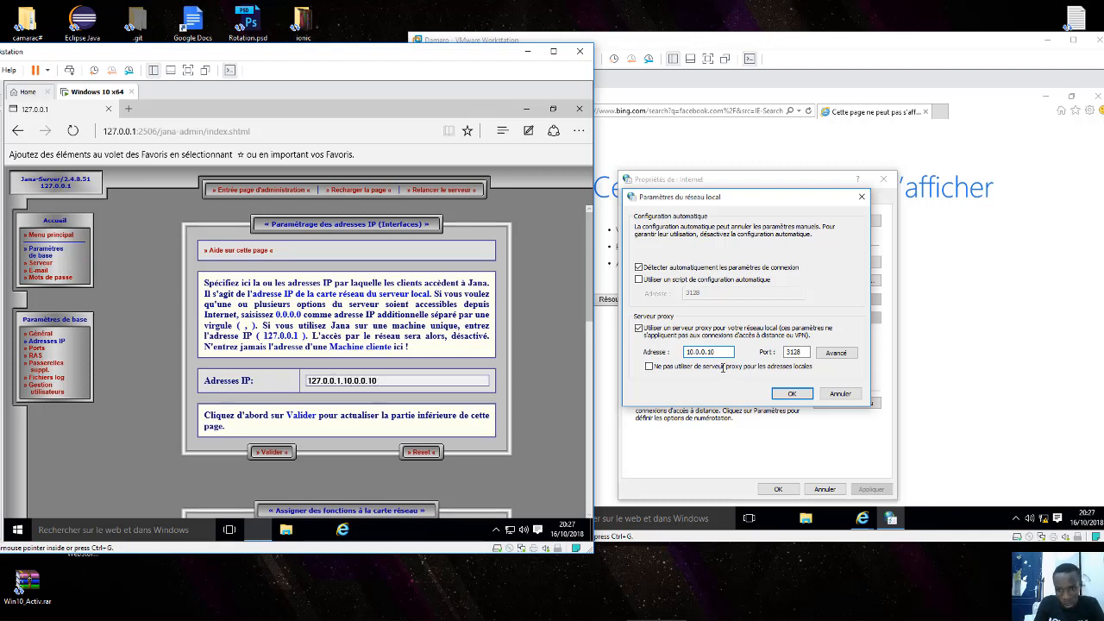
Confirm Damaro's local network proxy settings and close the Internet properties.
left_click(791, 393)
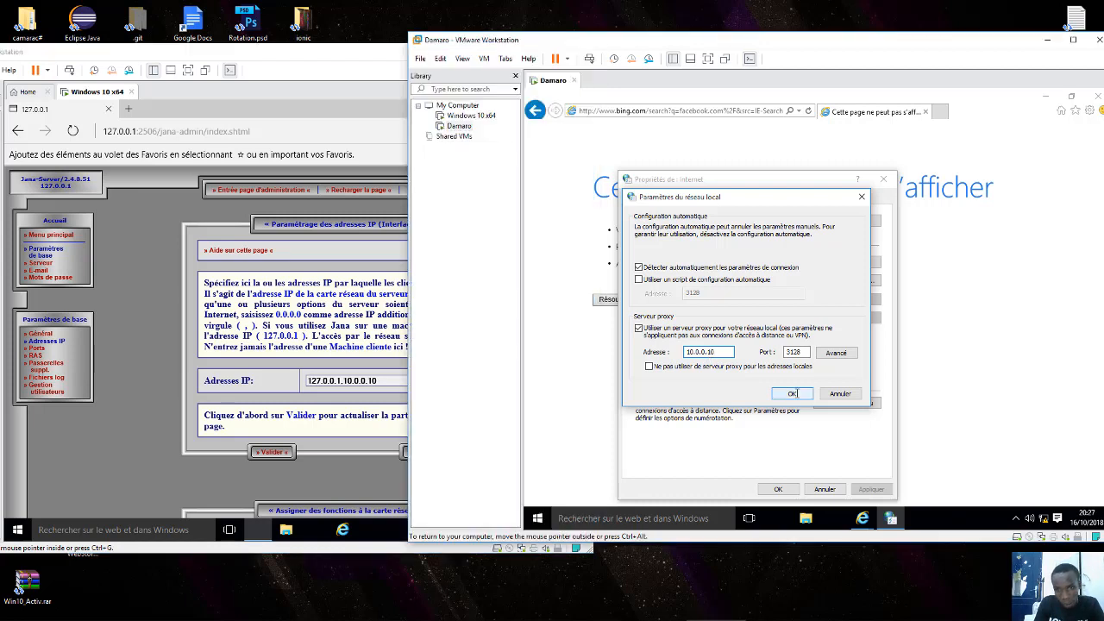
left_click(792, 394)
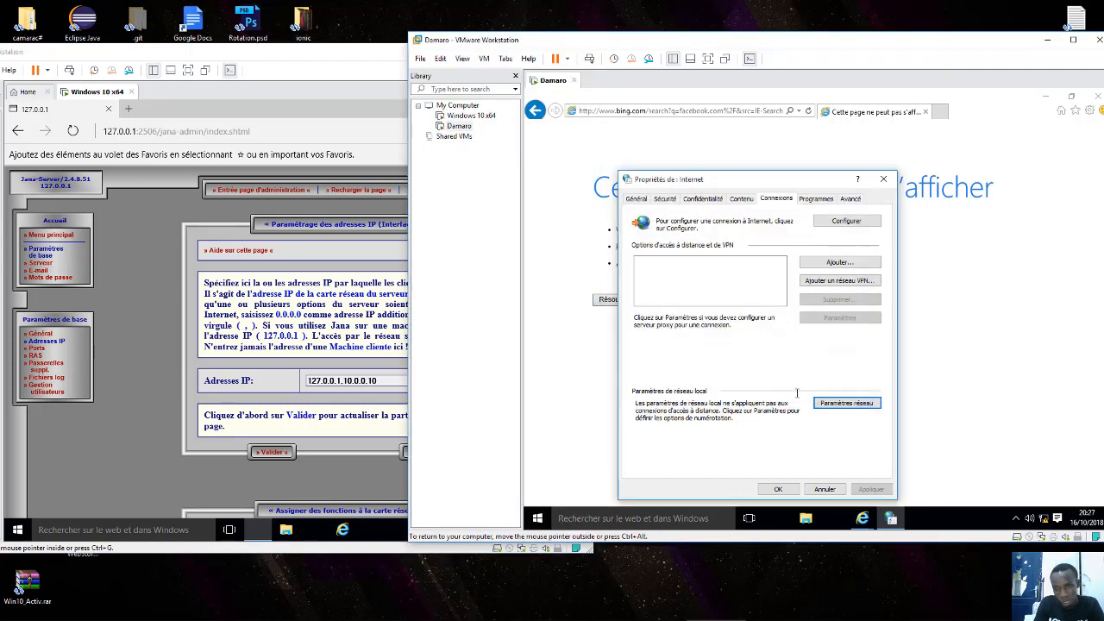
left_click(778, 488)
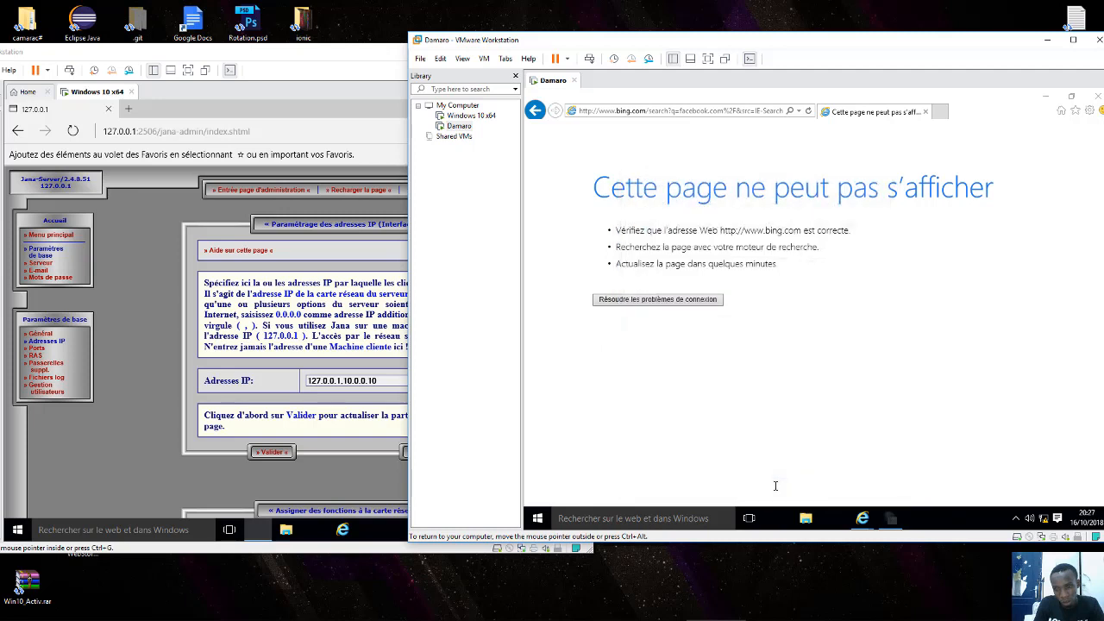
double_click(701, 187)
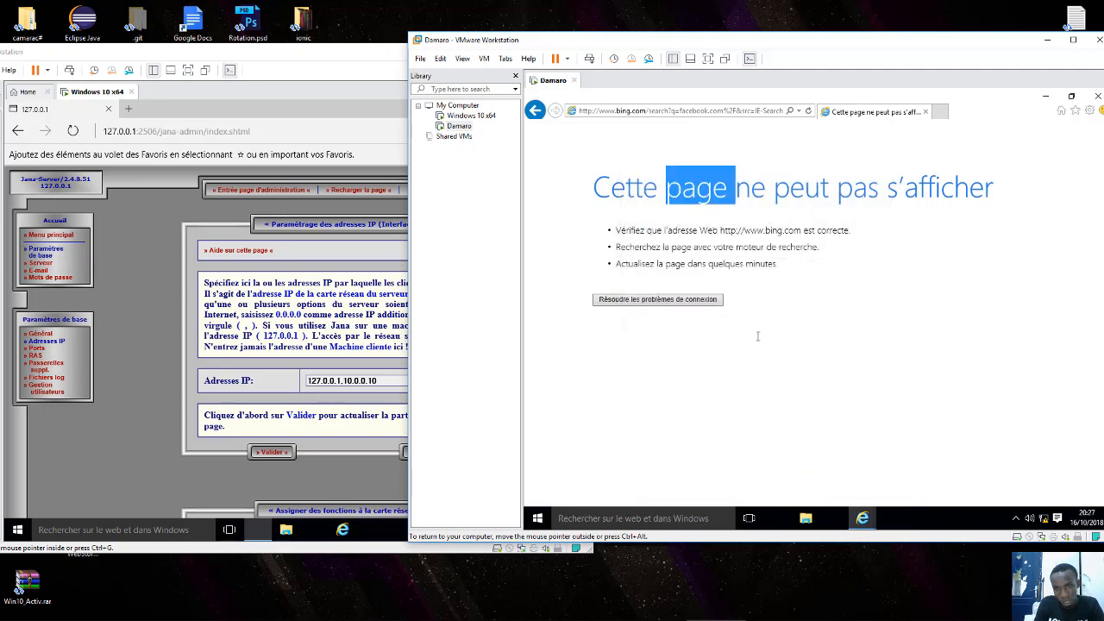
left_click(780, 108)
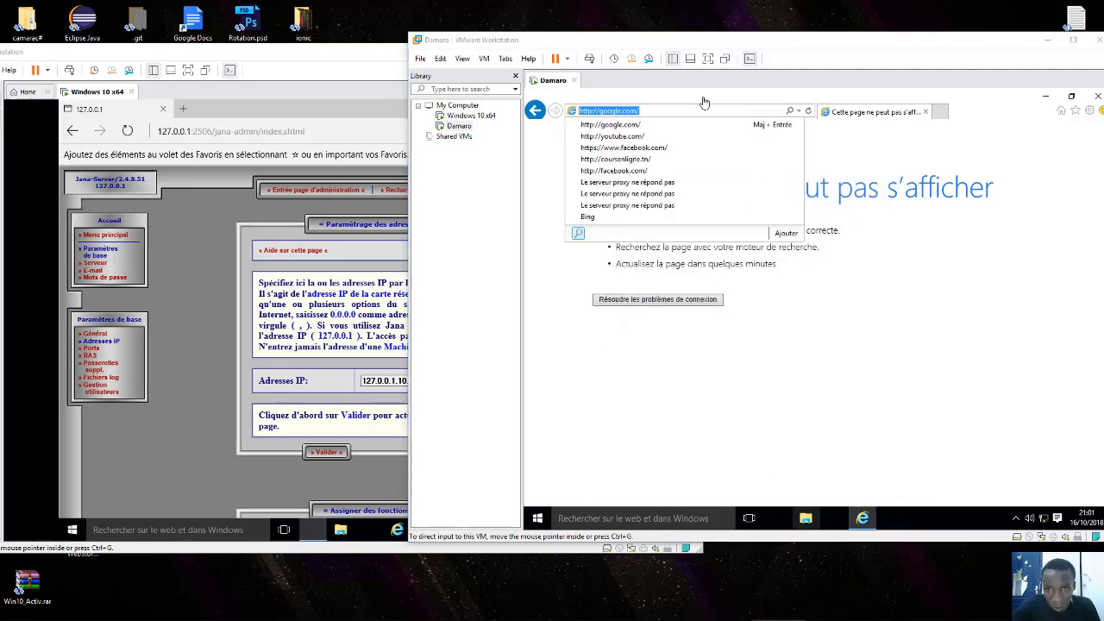
type("facebook")
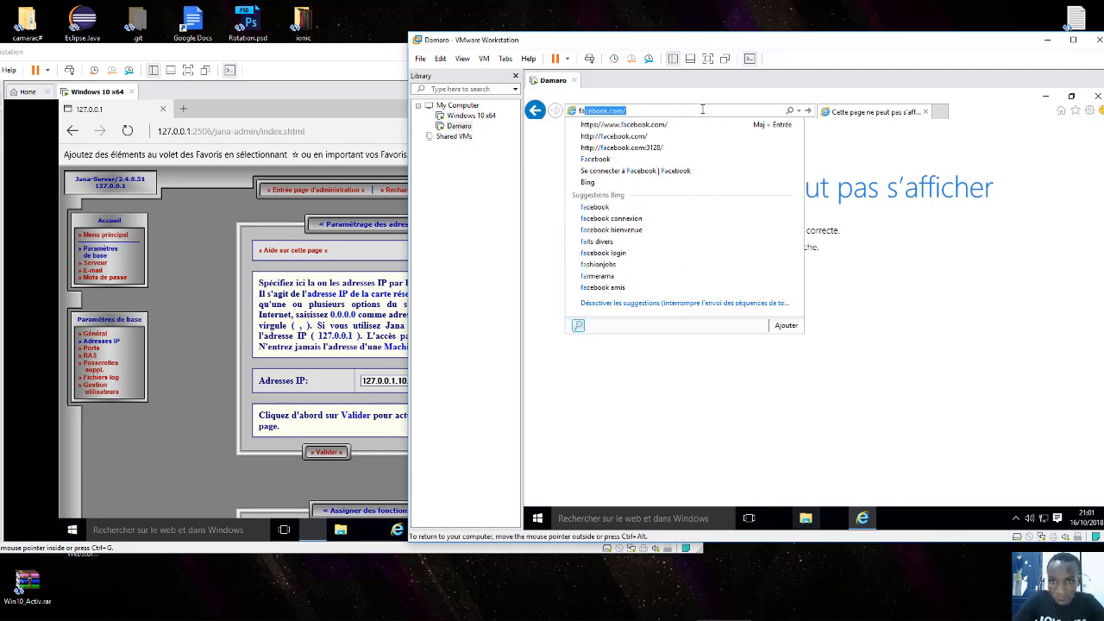
key("Return")
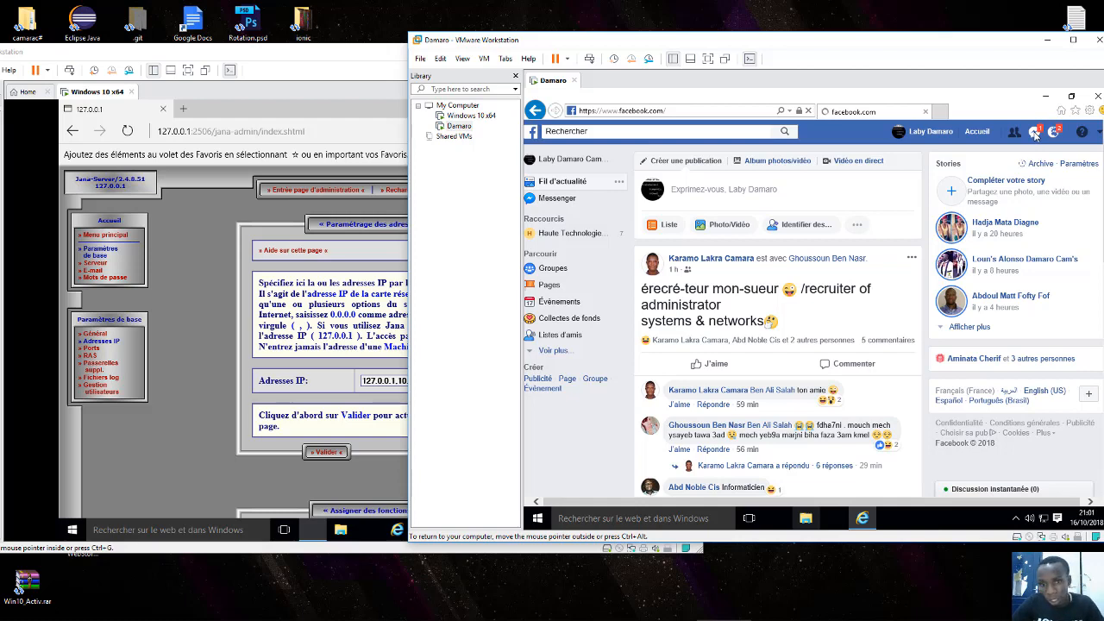
Review the base parameters, the IP address settings and the Serveur overview in Jana's administration on Windows 10 x64.
left_click(200, 422)
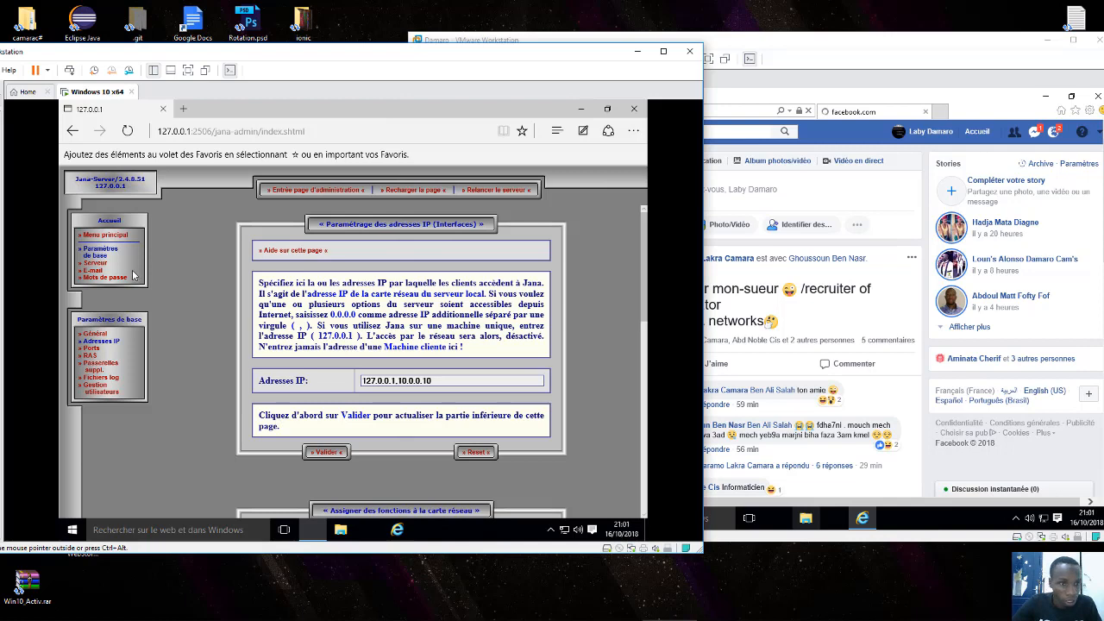
left_click(96, 253)
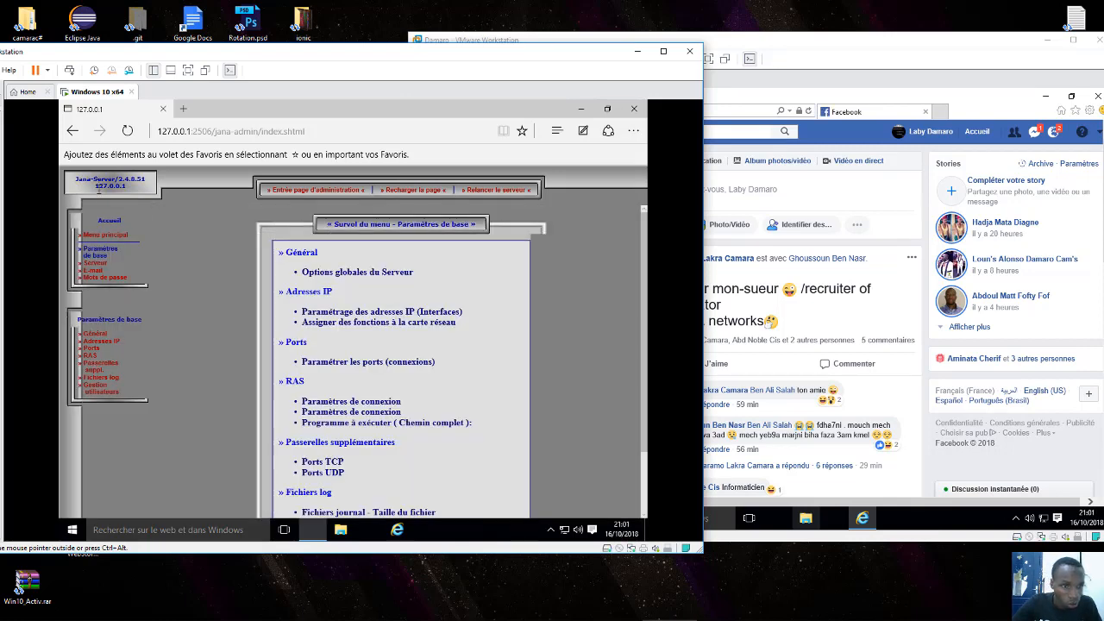
left_click(99, 341)
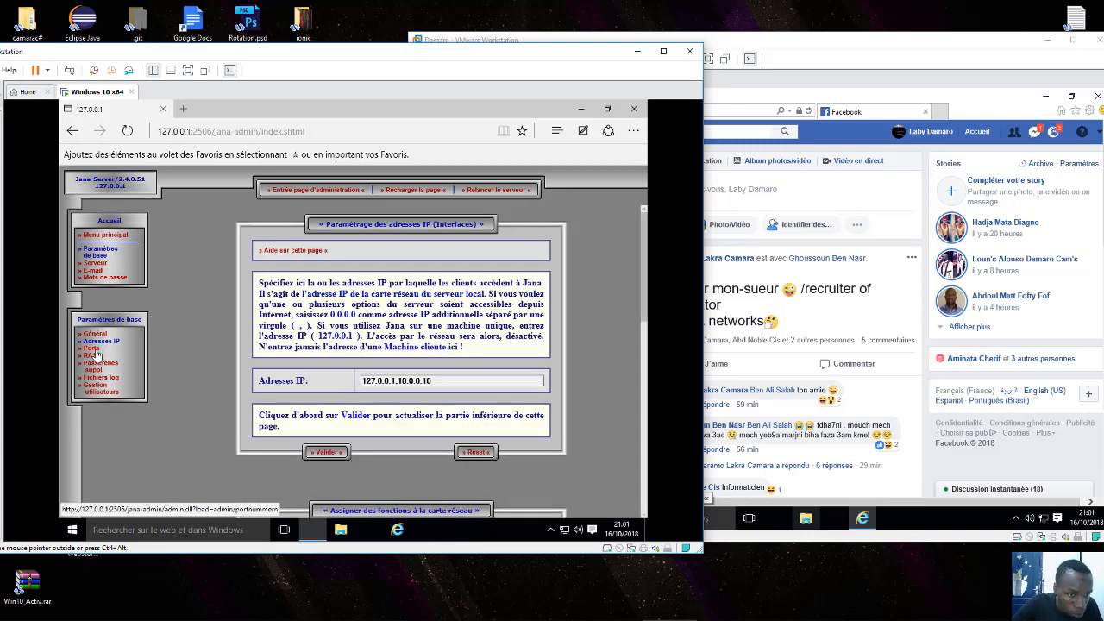
left_click(95, 264)
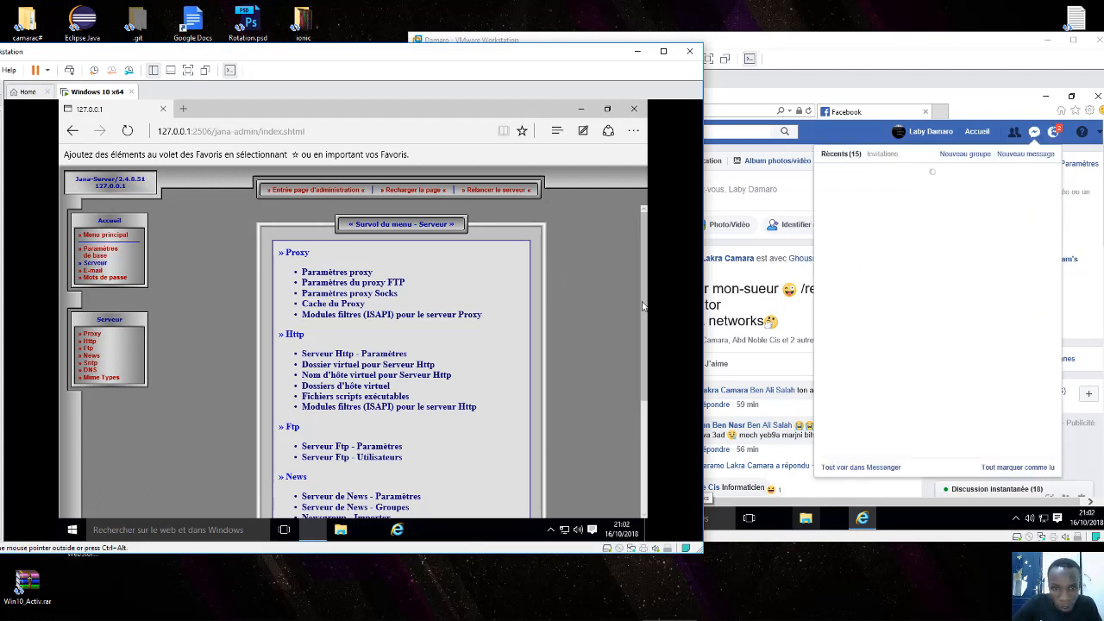
left_click_drag(643, 306, 644, 438)
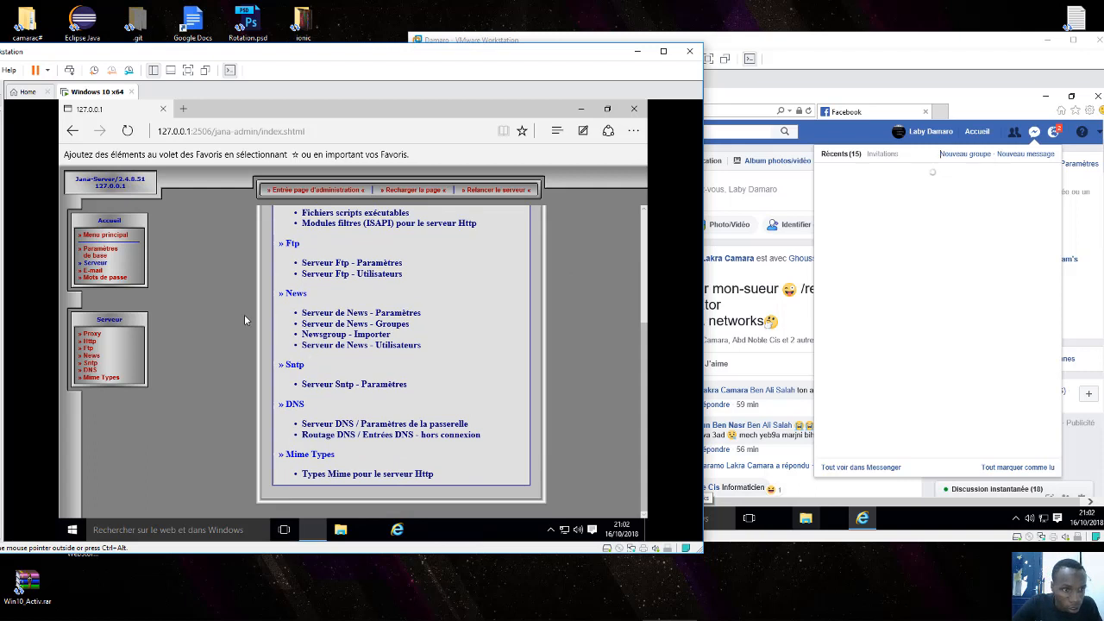
left_click(95, 263)
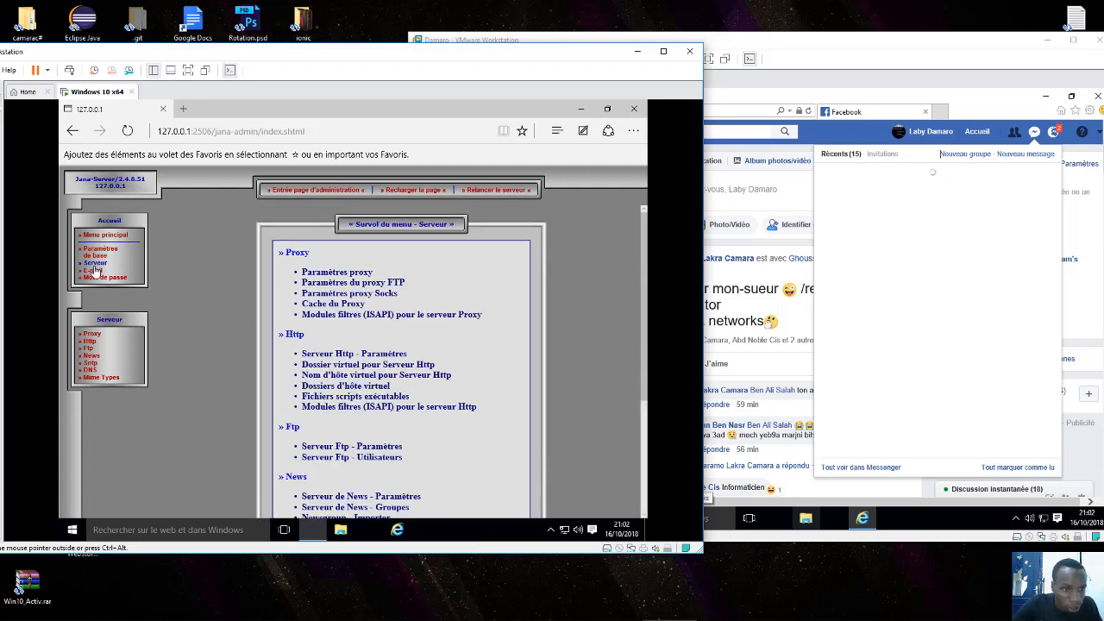
left_click(91, 336)
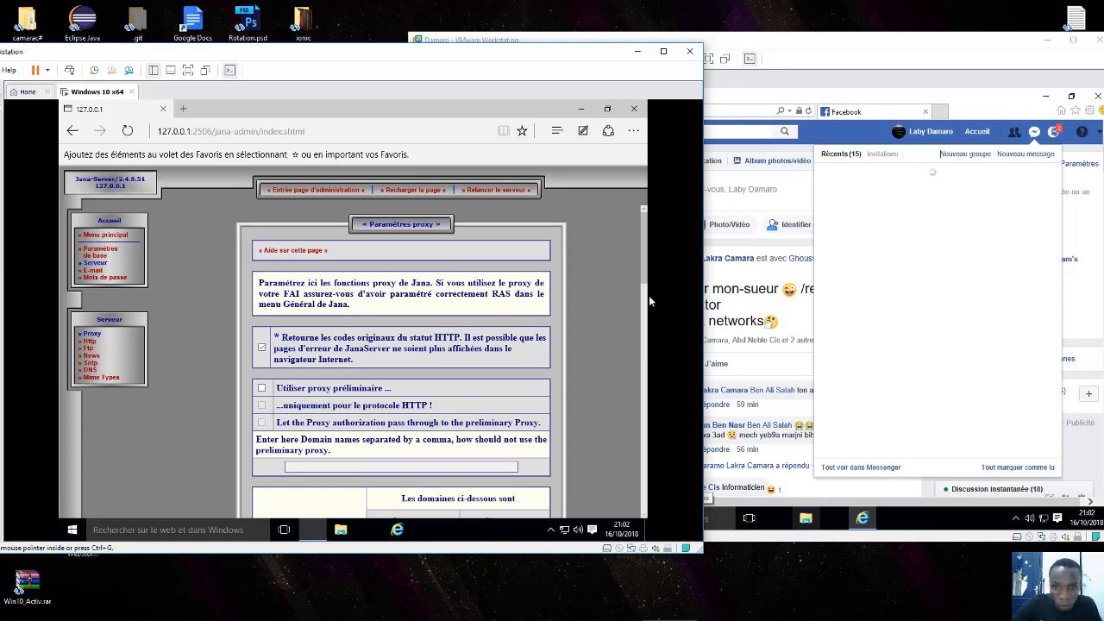
scroll(643, 277, "down", 1)
left_click_drag(646, 476, 628, 312)
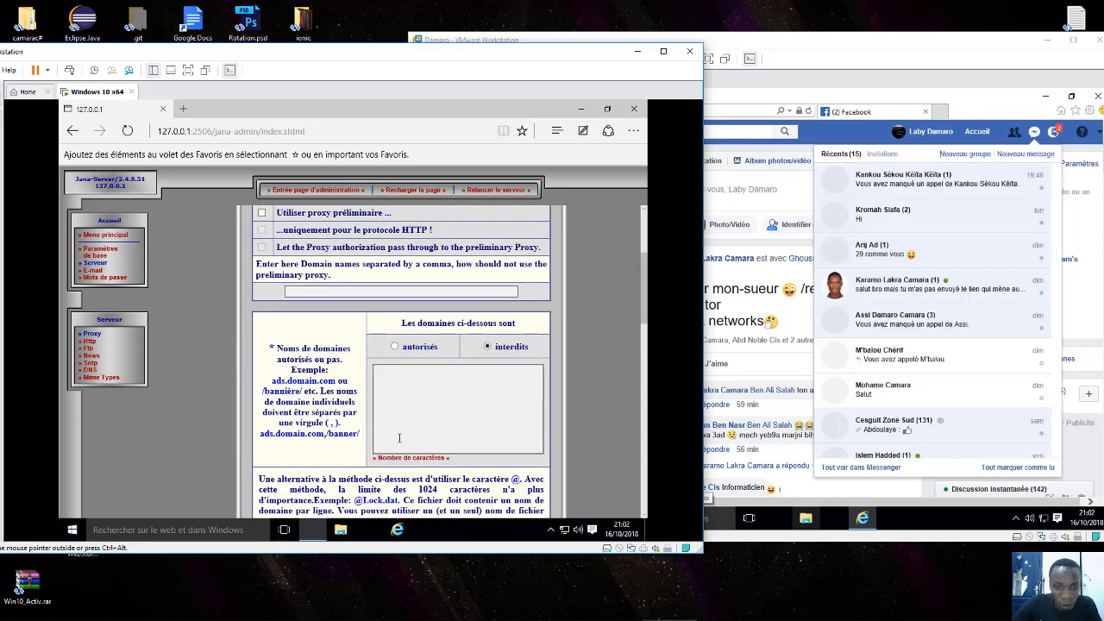
left_click(408, 410)
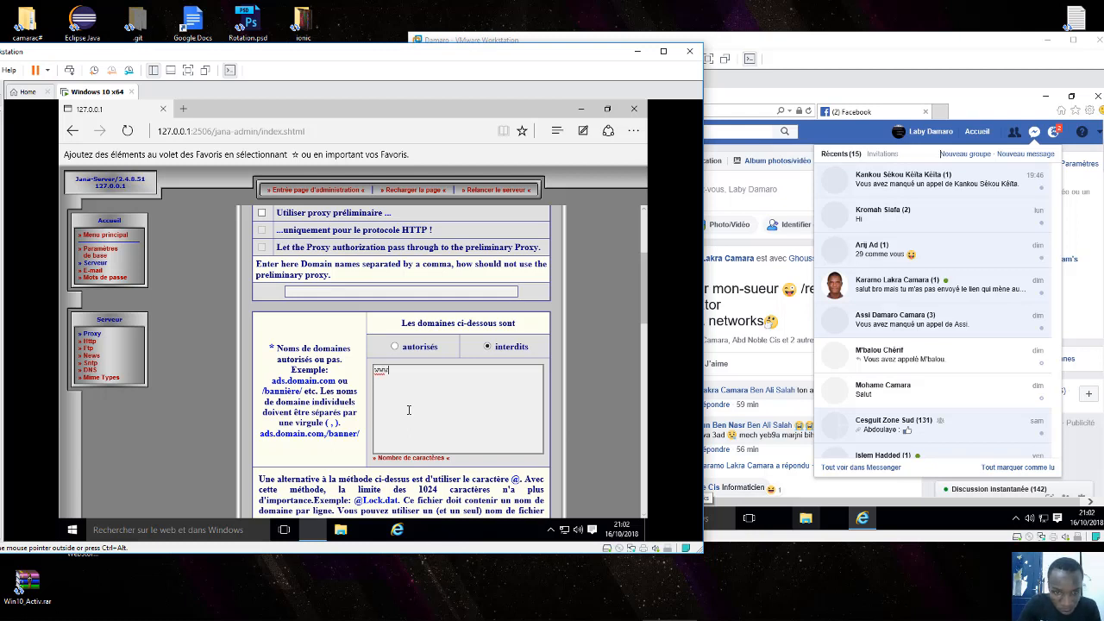
type("www.fa")
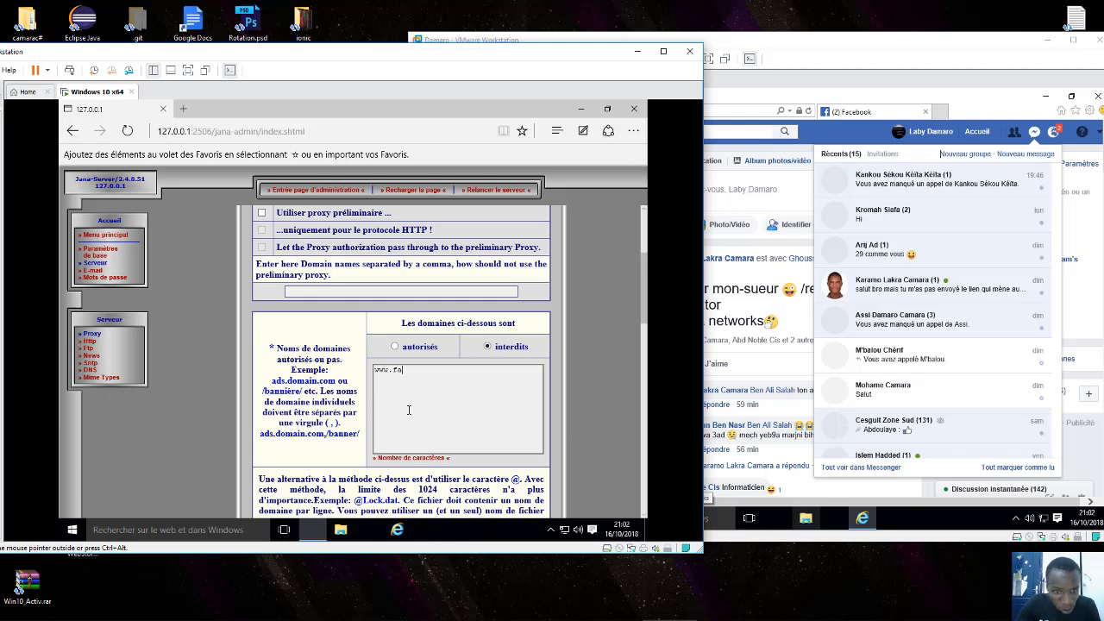
type("cebook.com")
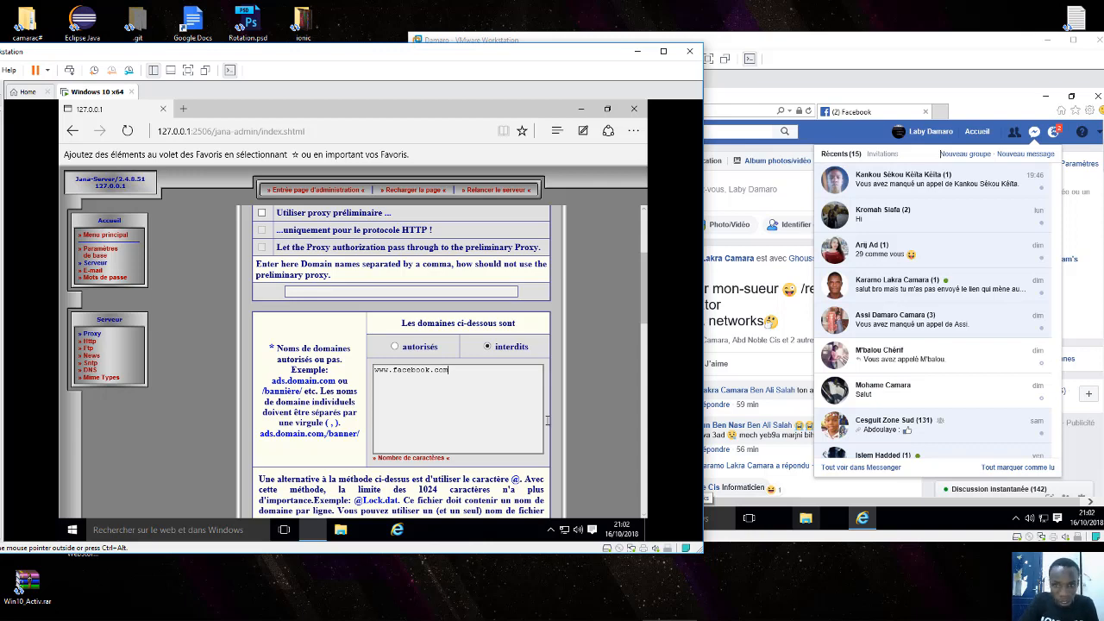
left_click_drag(647, 299, 620, 401)
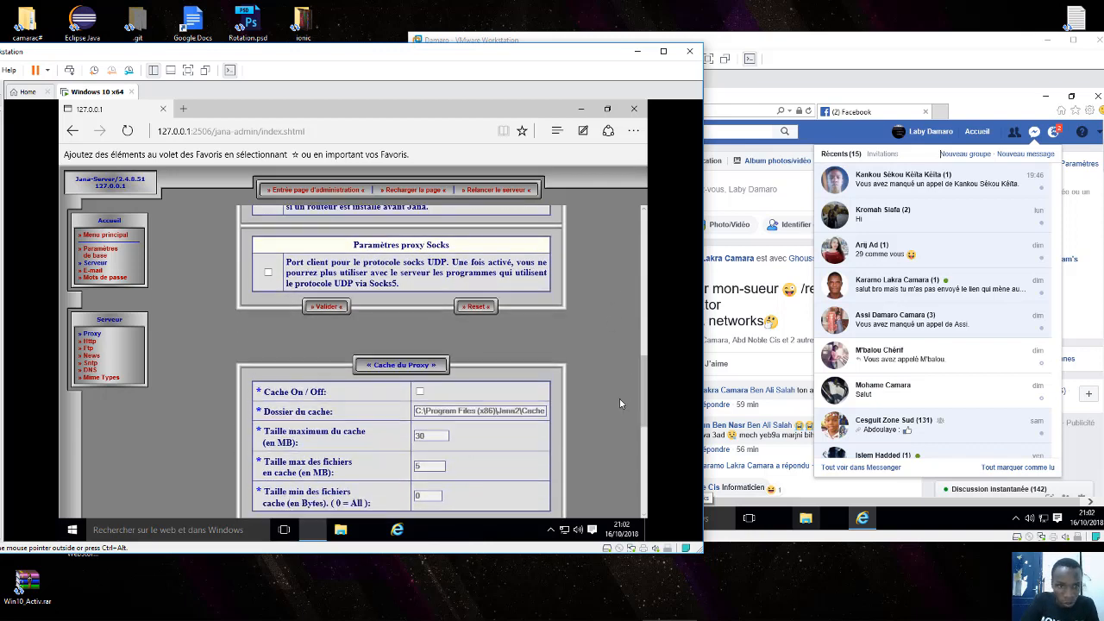
left_click(325, 313)
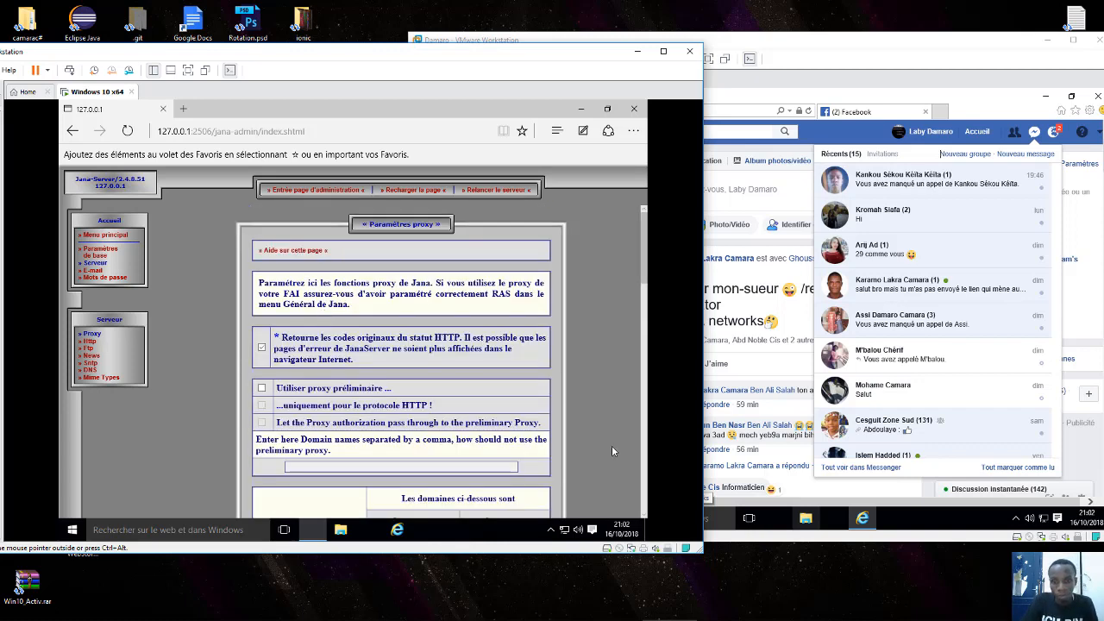
Stop the Jana server on Windows 10 x64 and start it again so the changed proxy settings take effect.
left_click(551, 529)
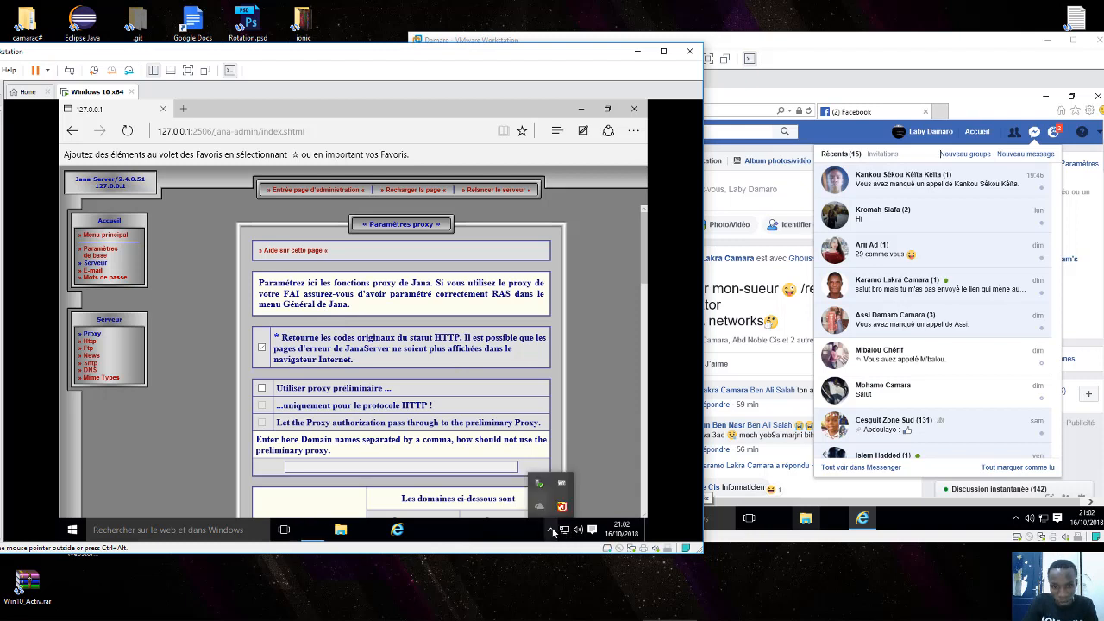
right_click(562, 507)
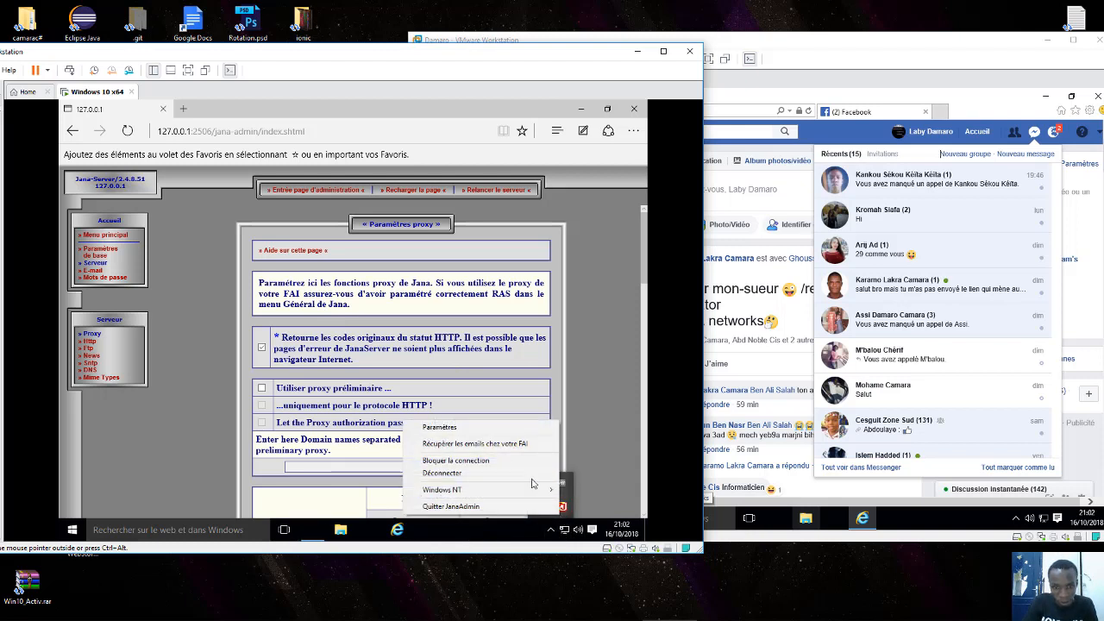
mouse_move(521, 490)
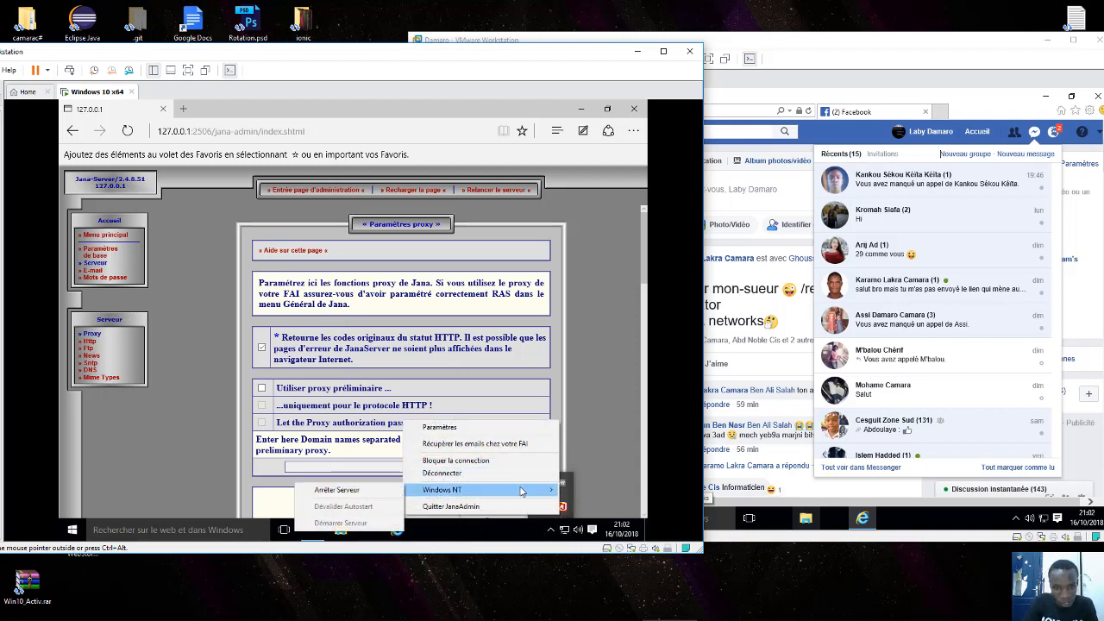
left_click(377, 492)
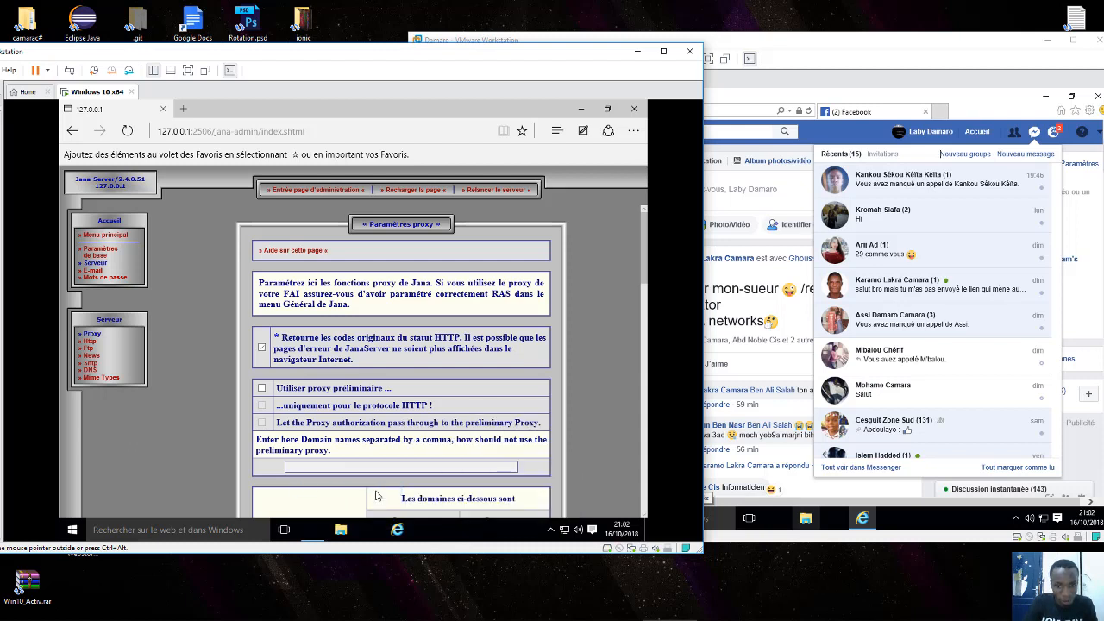
left_click(551, 530)
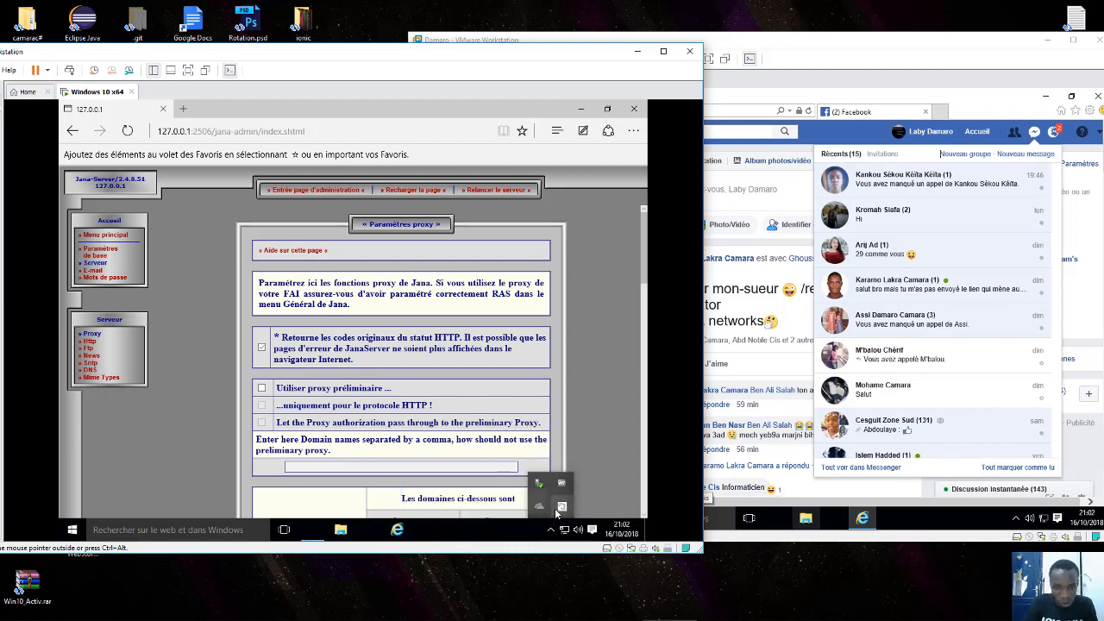
right_click(556, 510)
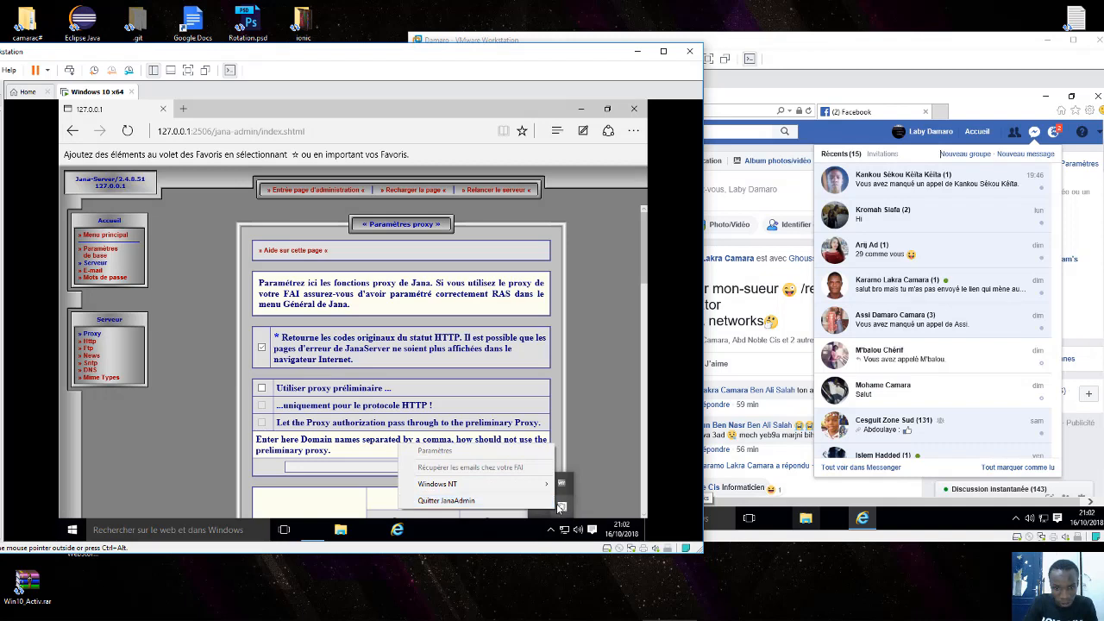
mouse_move(532, 493)
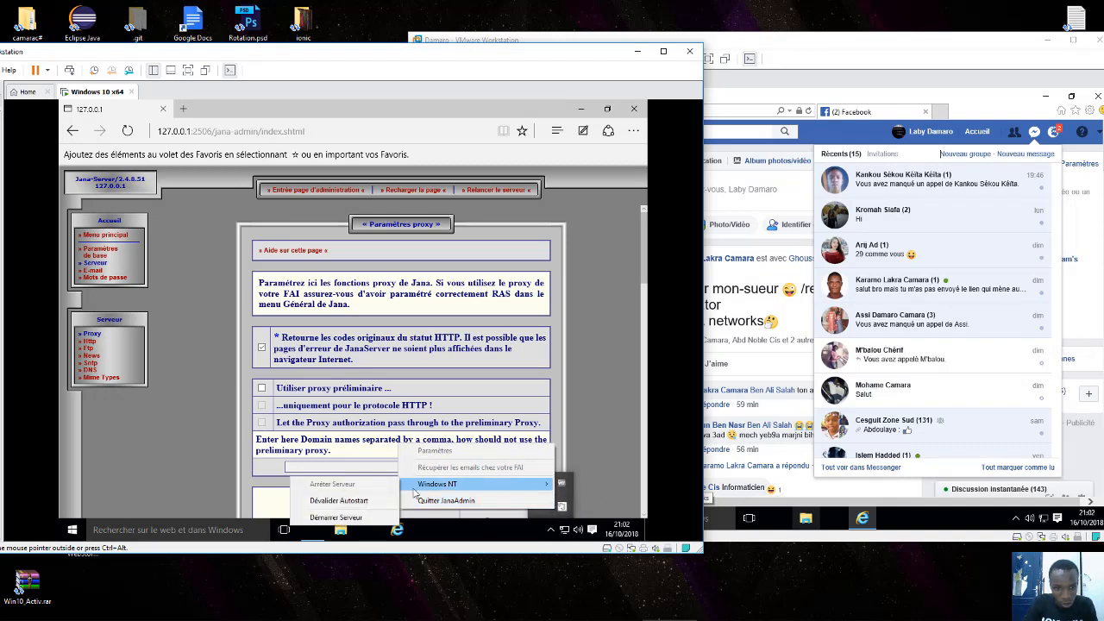
left_click(350, 517)
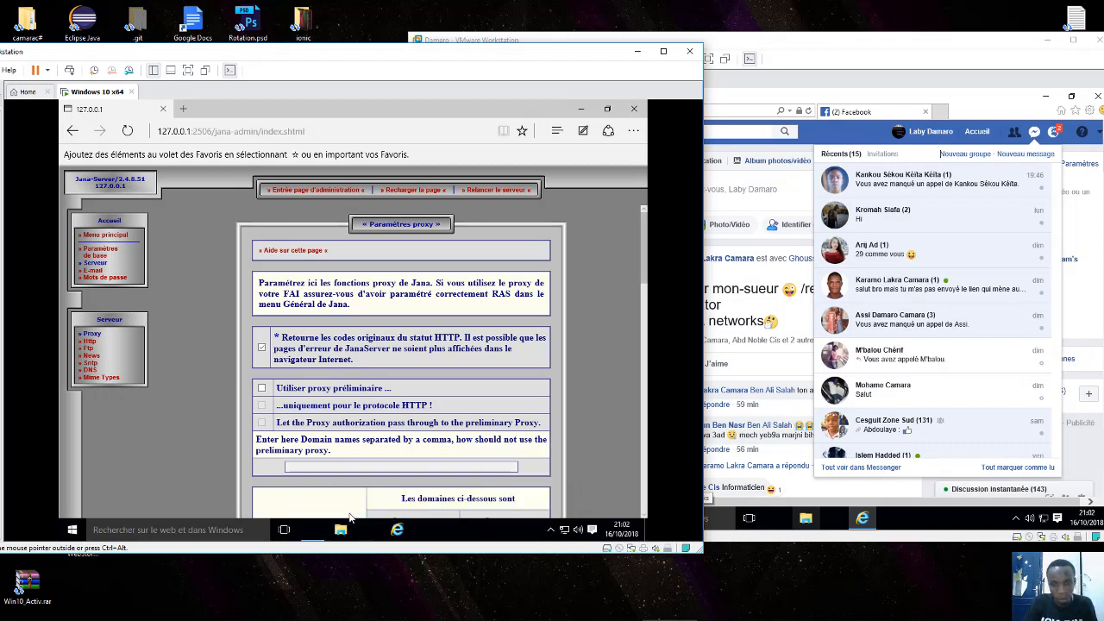
left_click(550, 530)
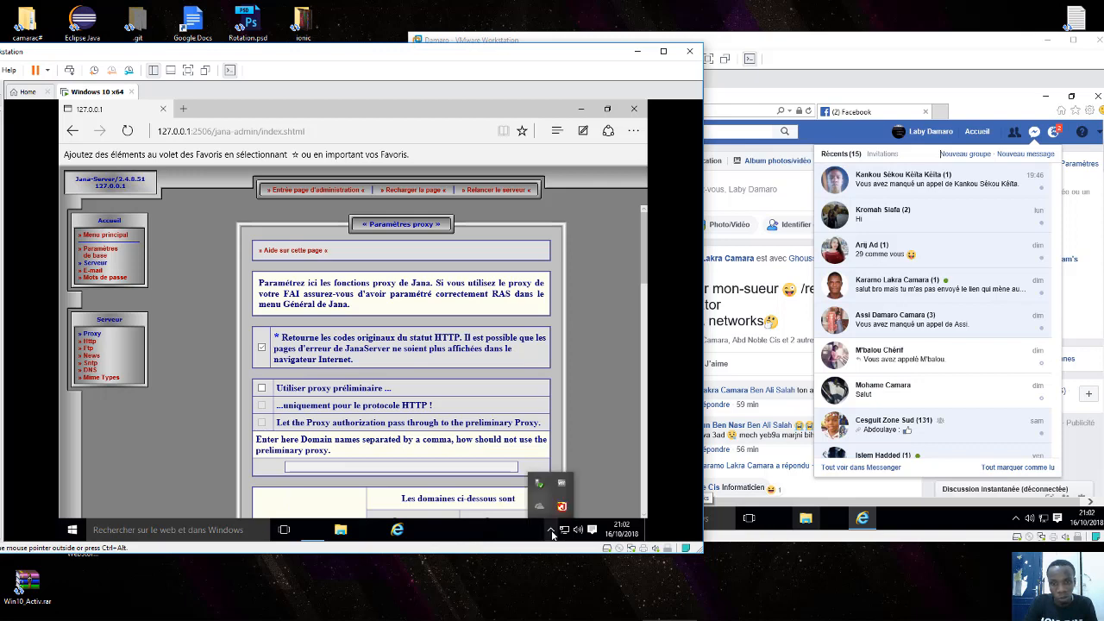
Close the Facebook page on Damaro, relaunch Internet Explorer and load facebook.com to test the domain block.
left_click(927, 115)
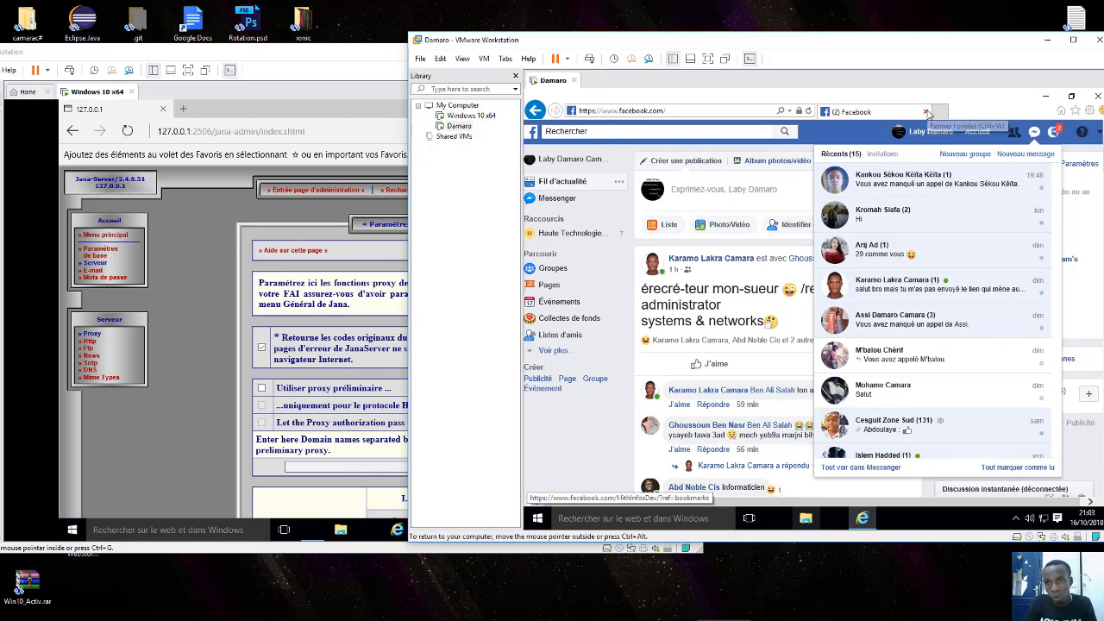
left_click(926, 114)
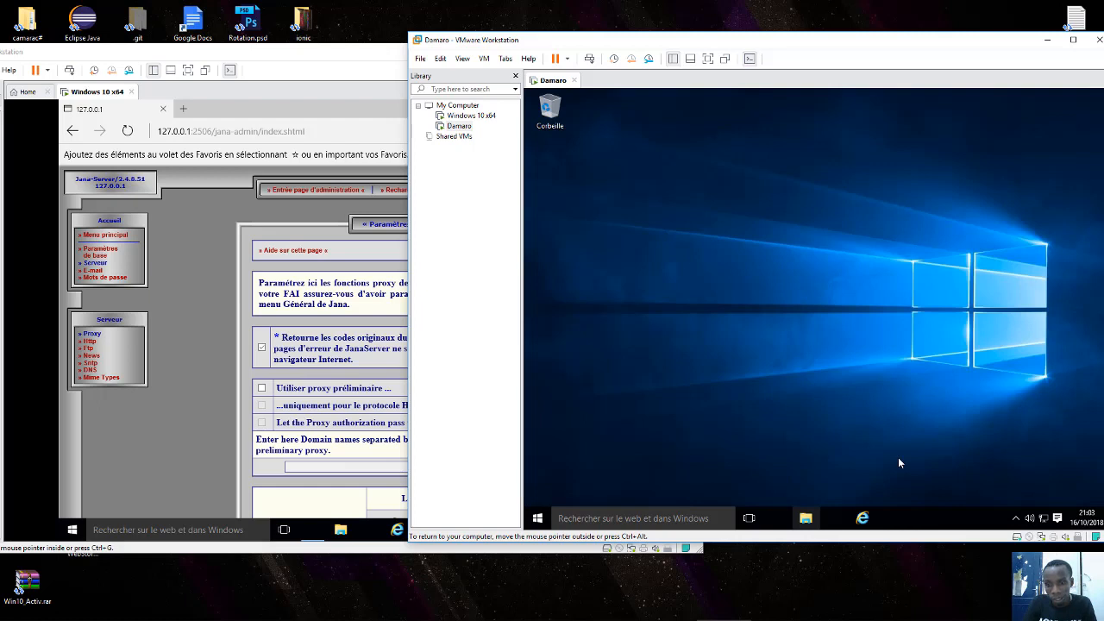
left_click(864, 519)
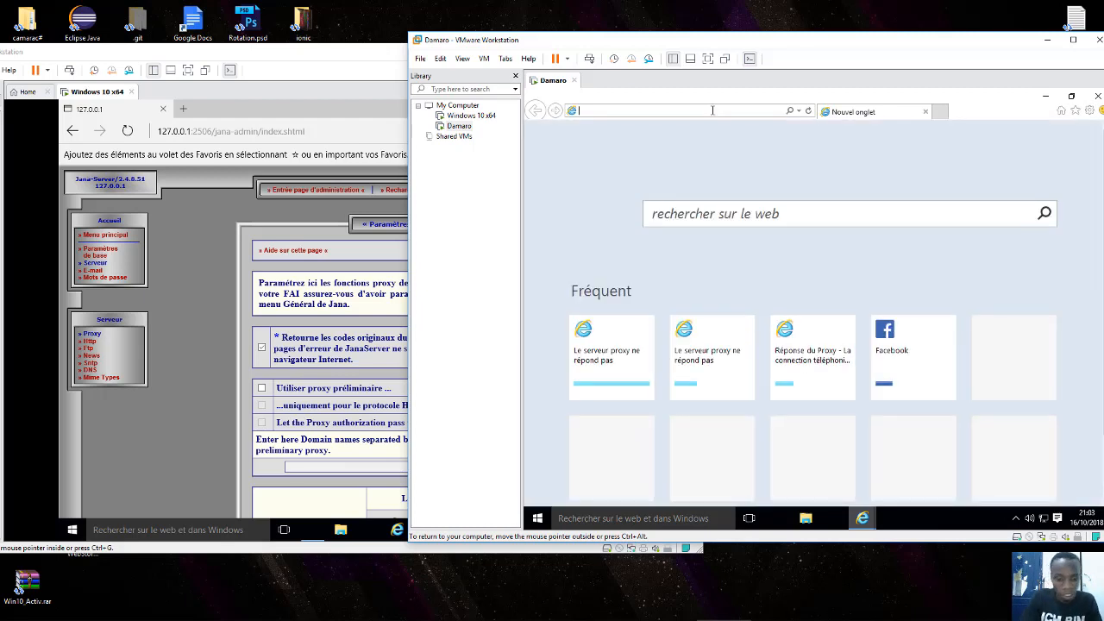
type("facebook.com/")
key("Return")
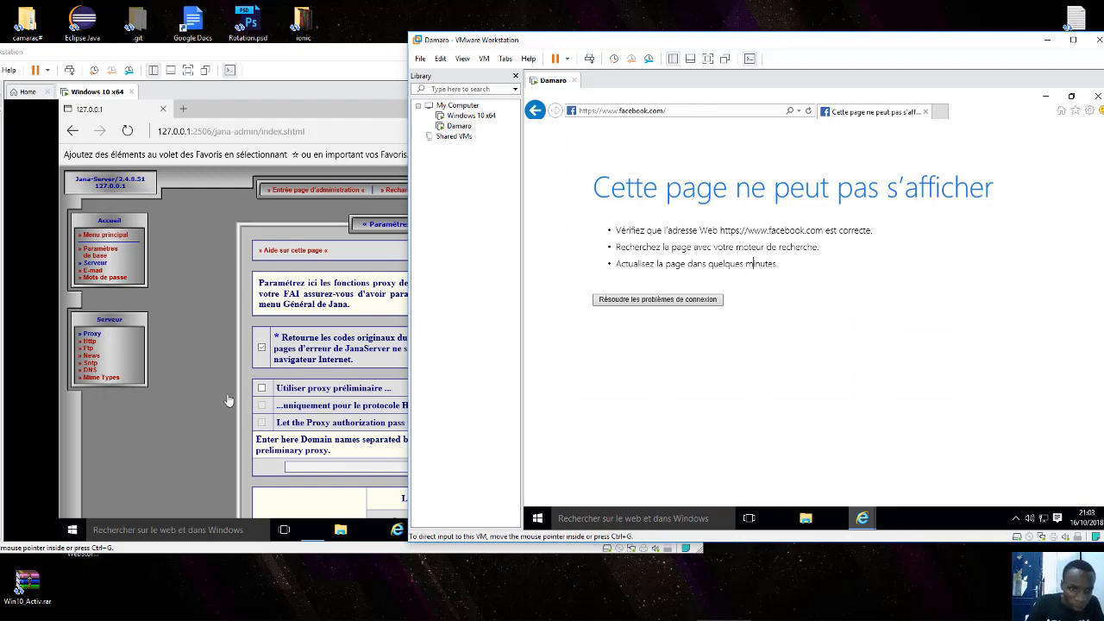
left_click(226, 411)
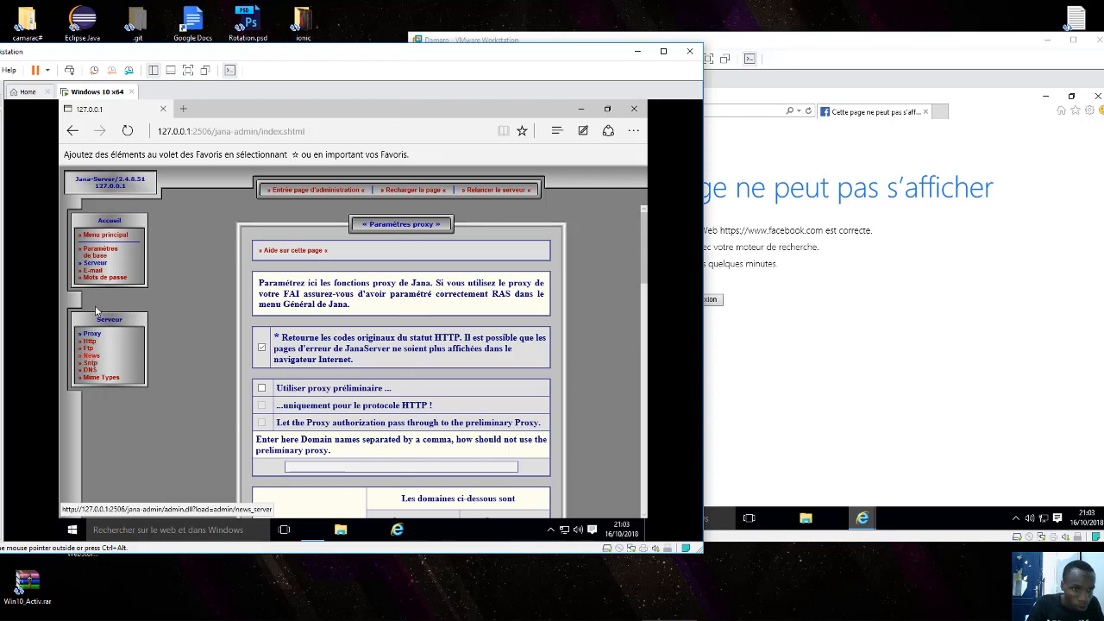
left_click(103, 252)
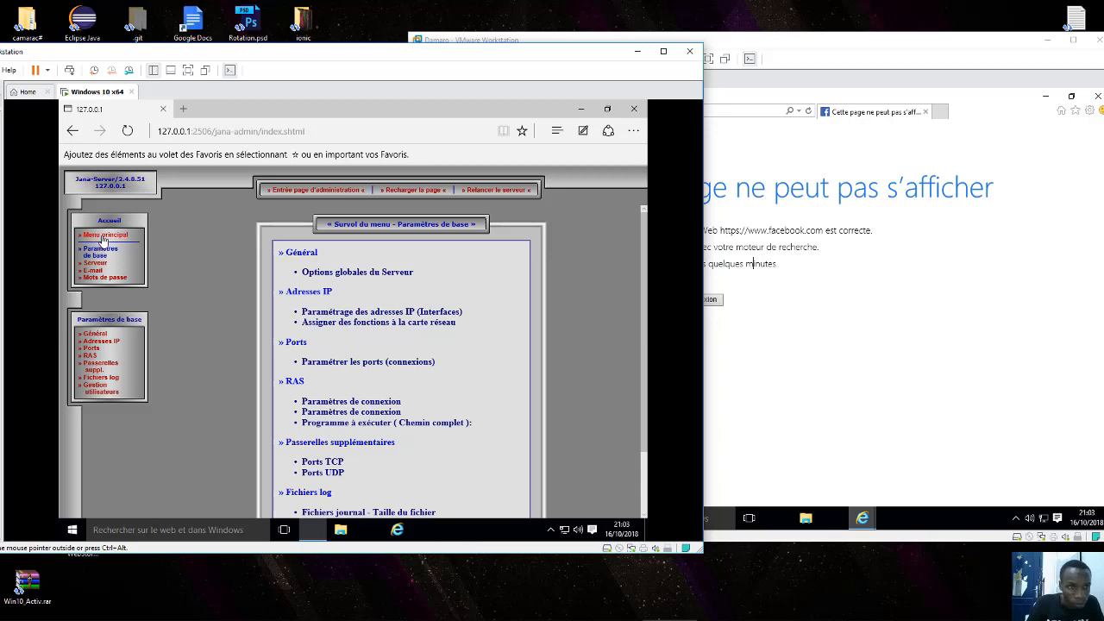
left_click(104, 236)
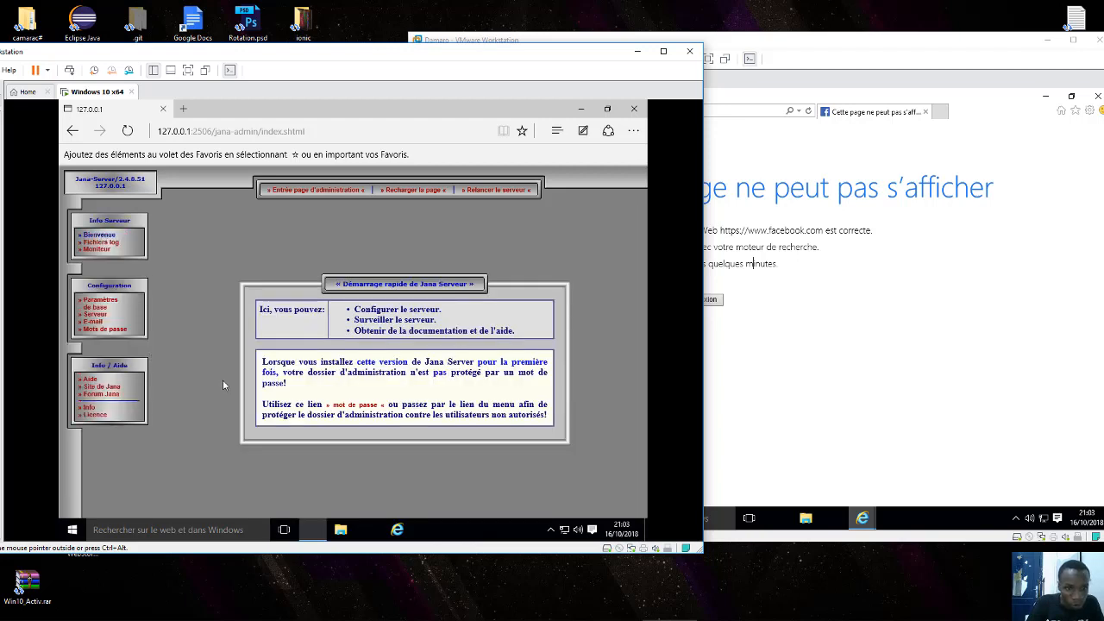
left_click(93, 322)
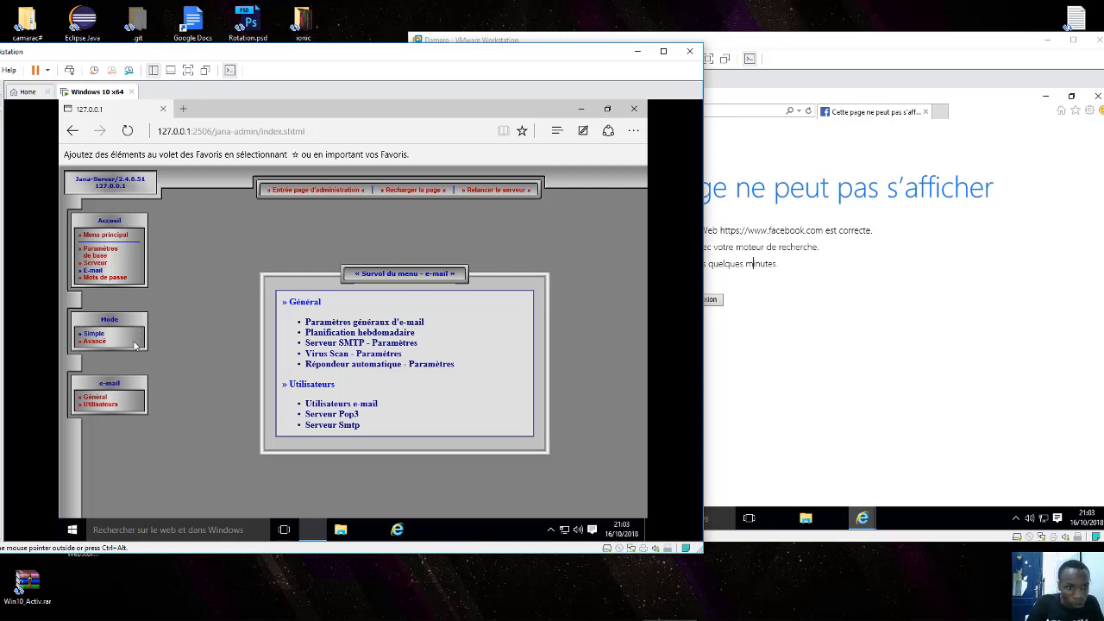
Load youtube.com in Damaro's Internet Explorer to test access to a site that is not forbidden.
left_click(766, 114)
left_click(766, 115)
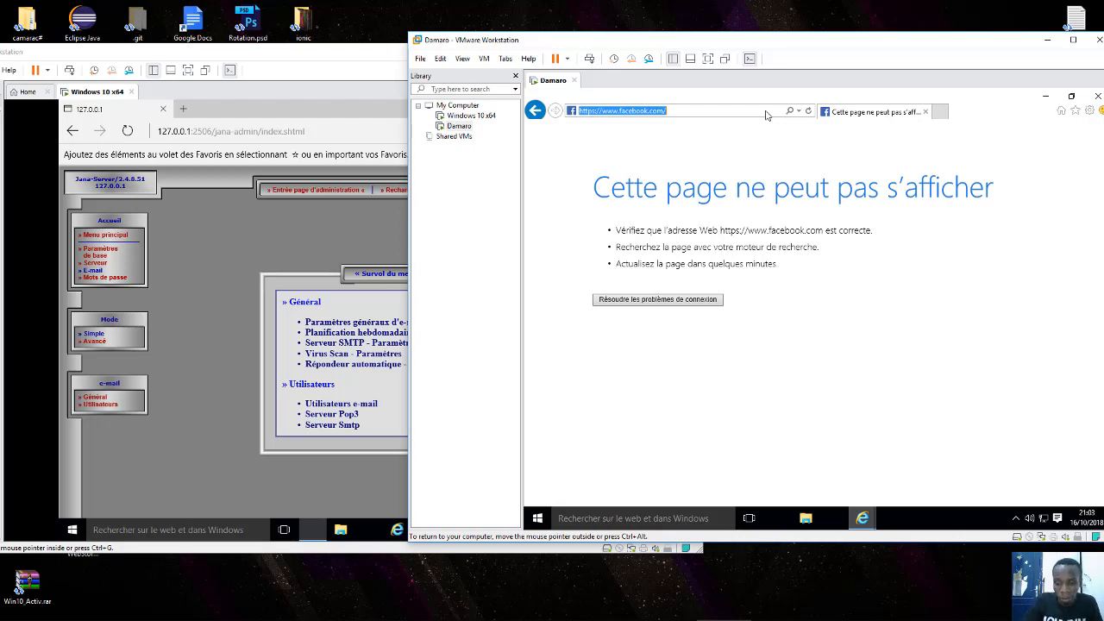
key("BackSpace")
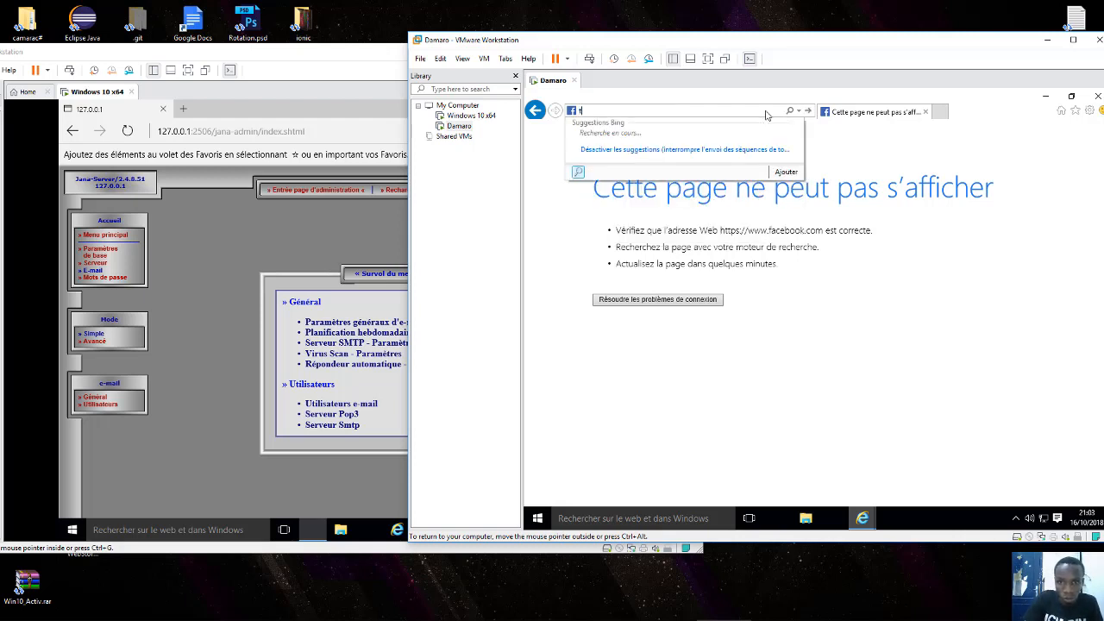
type("youtube.com/")
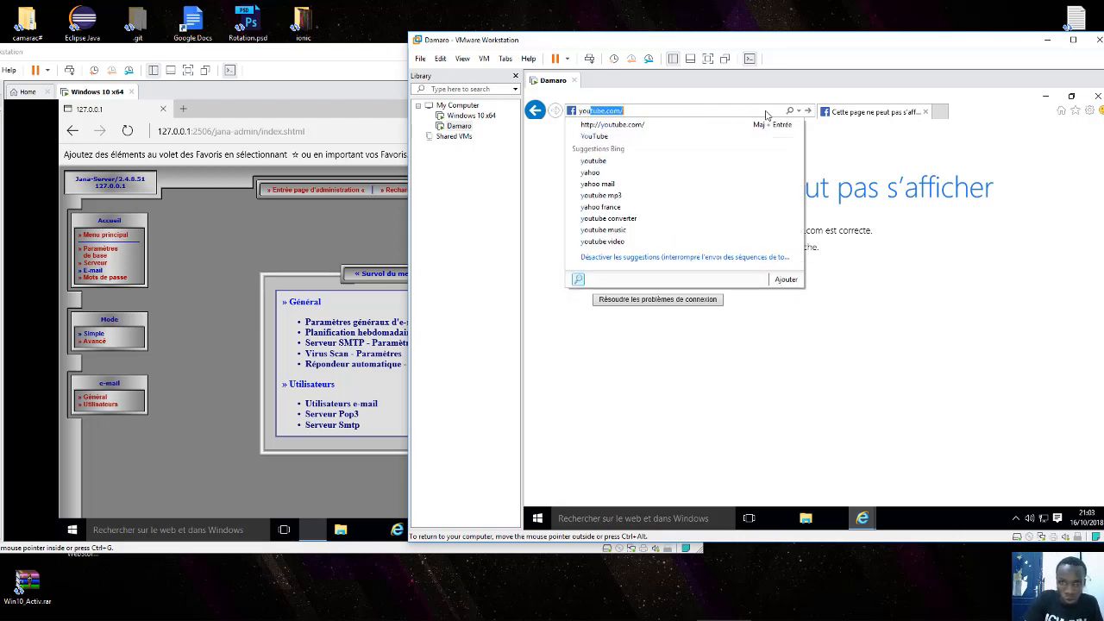
key("Return")
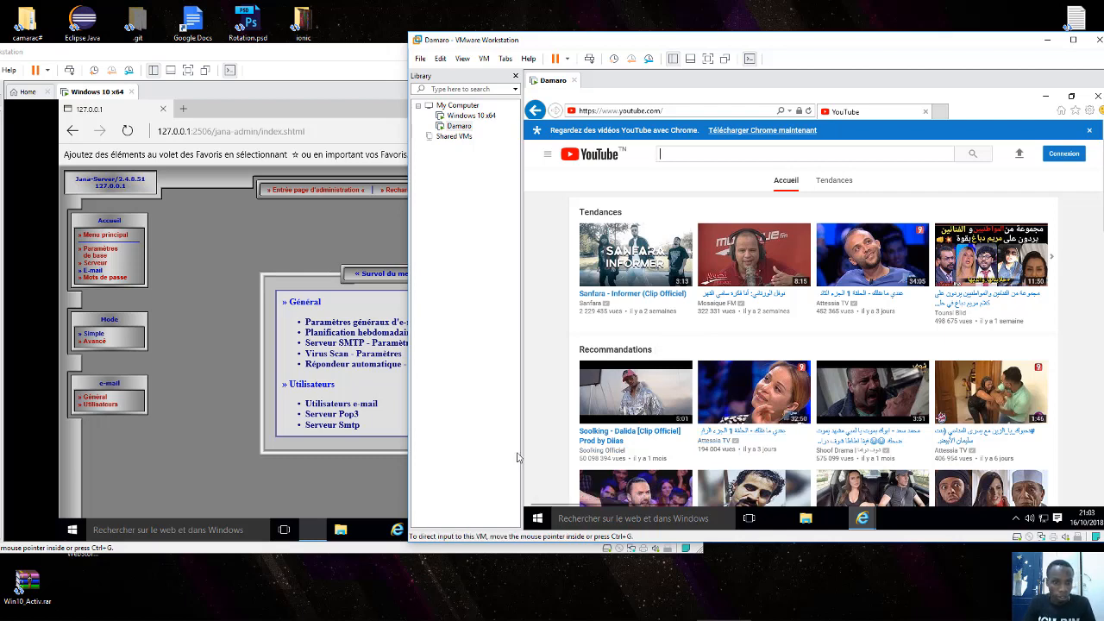
left_click(207, 466)
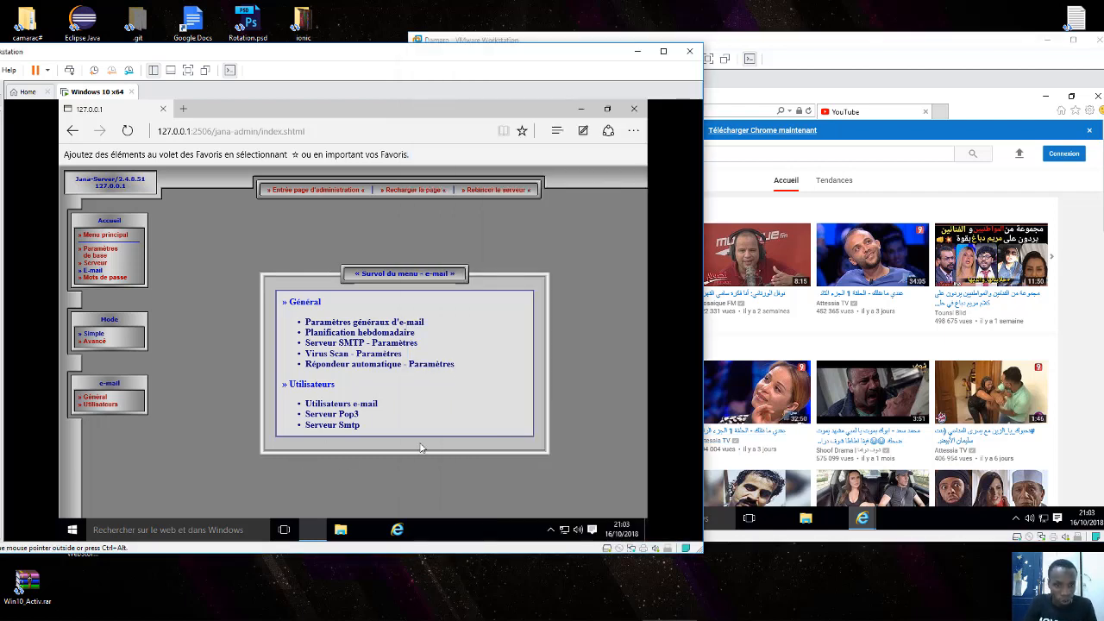
left_click(95, 259)
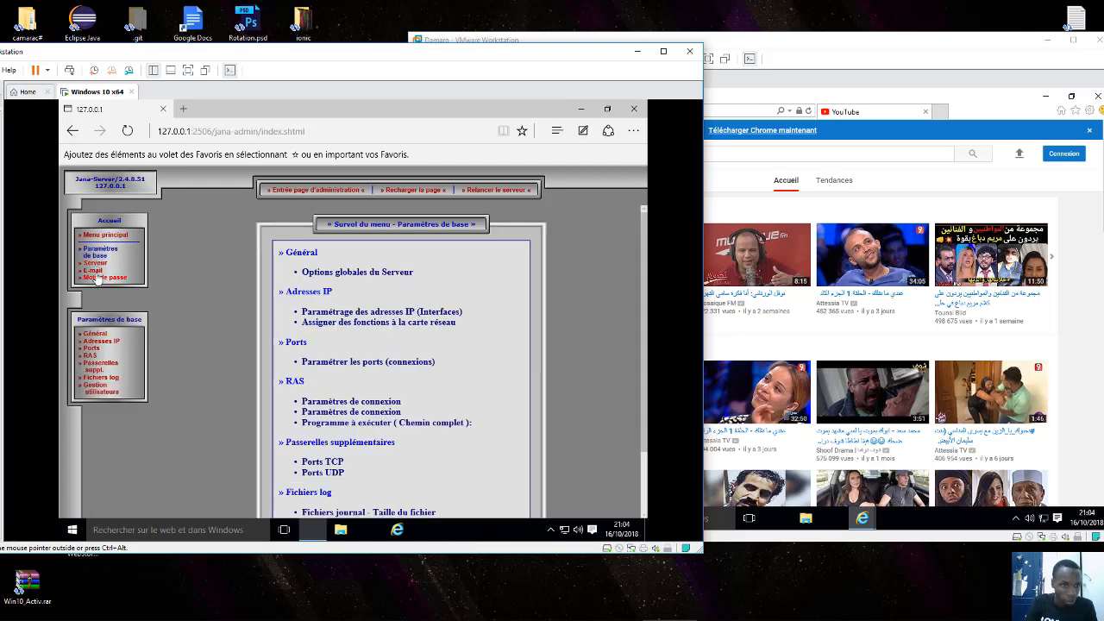
left_click(95, 262)
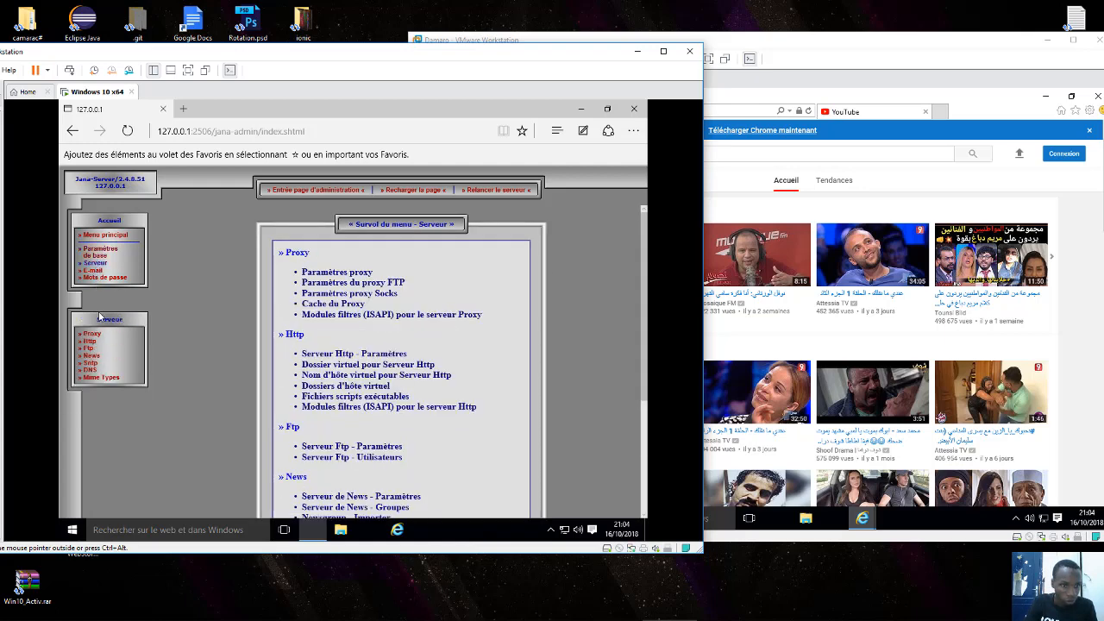
left_click(91, 336)
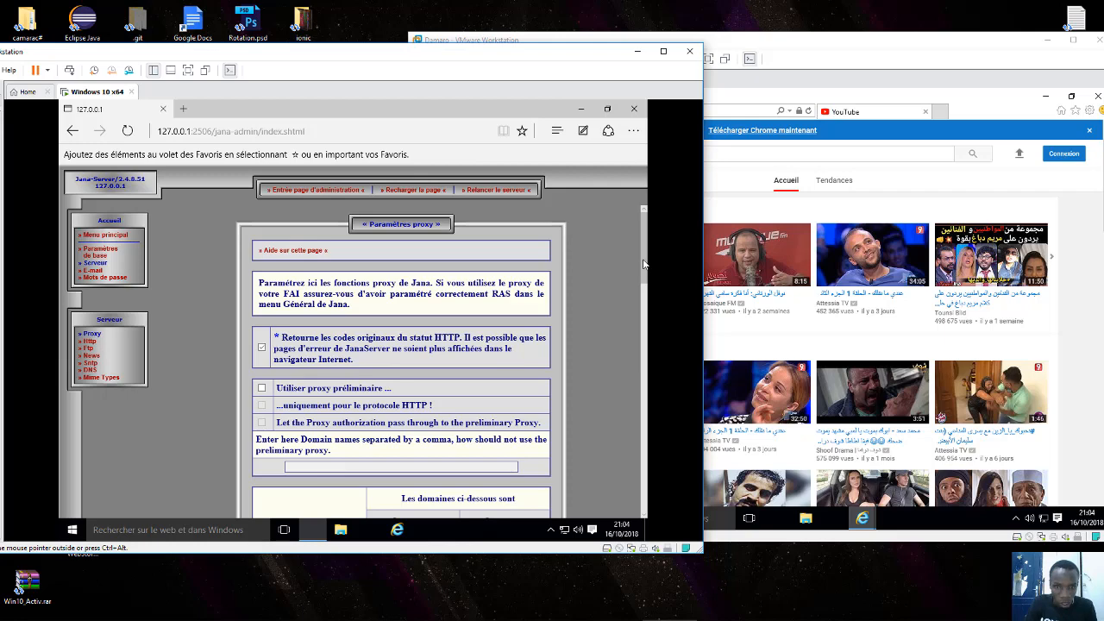
left_click_drag(644, 264, 645, 322)
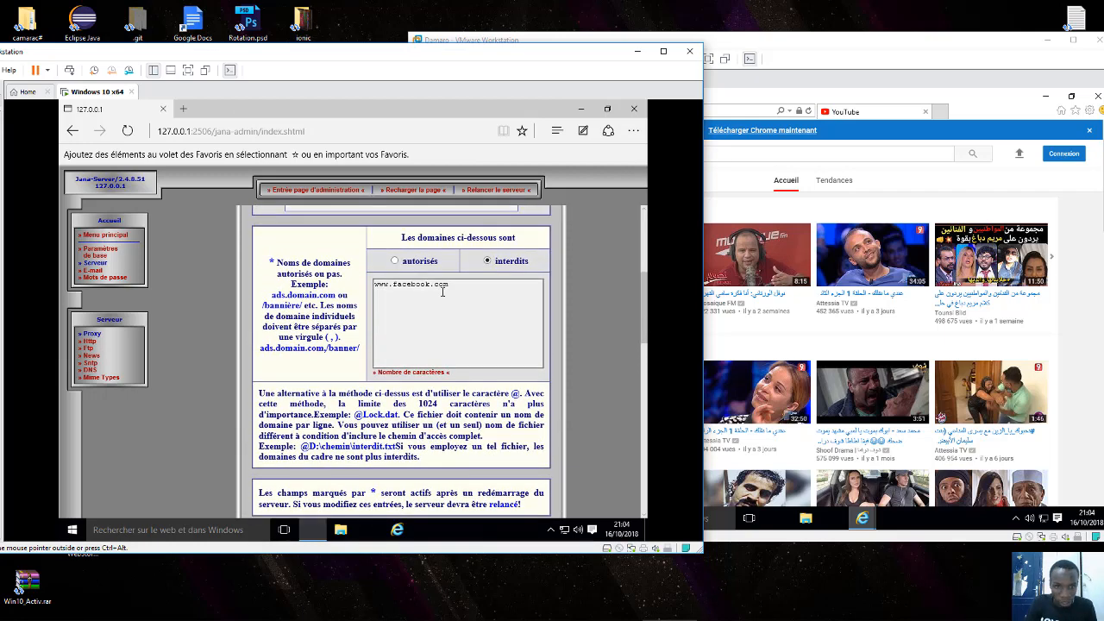
left_click(395, 262)
key("BackSpace")
key("BackSpace")
key("BackSpace")
key("BackSpace")
key("BackSpace")
key("BackSpace")
key("BackSpace")
key("BackSpace")
key("BackSpace")
key("BackSpace")
key("BackSpace")
key("BackSpace")
key("BackSpace")
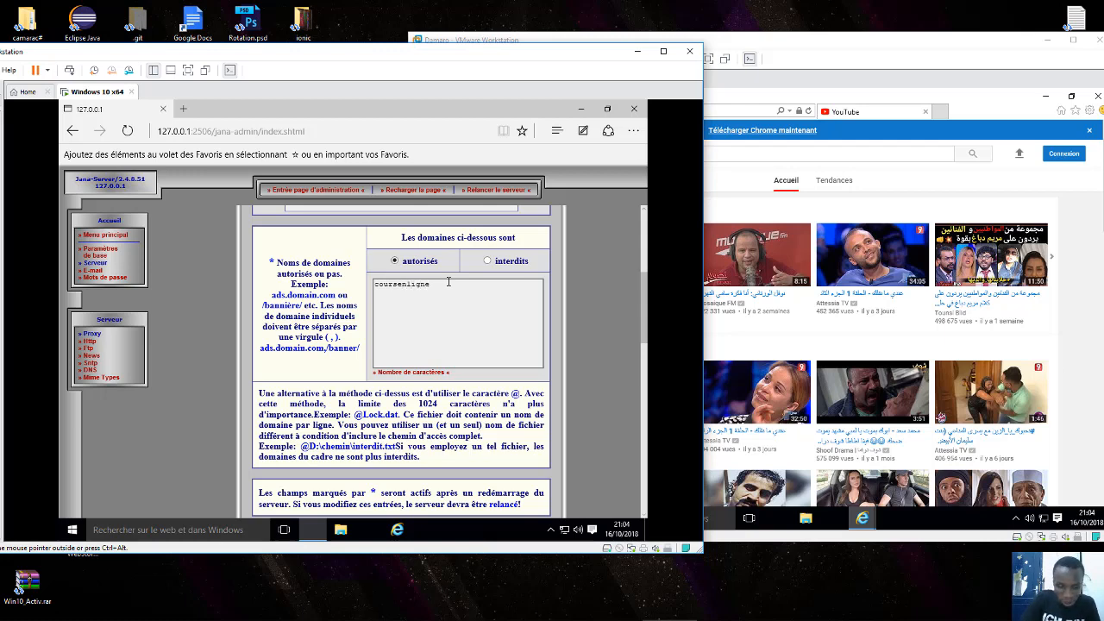
type(".c")
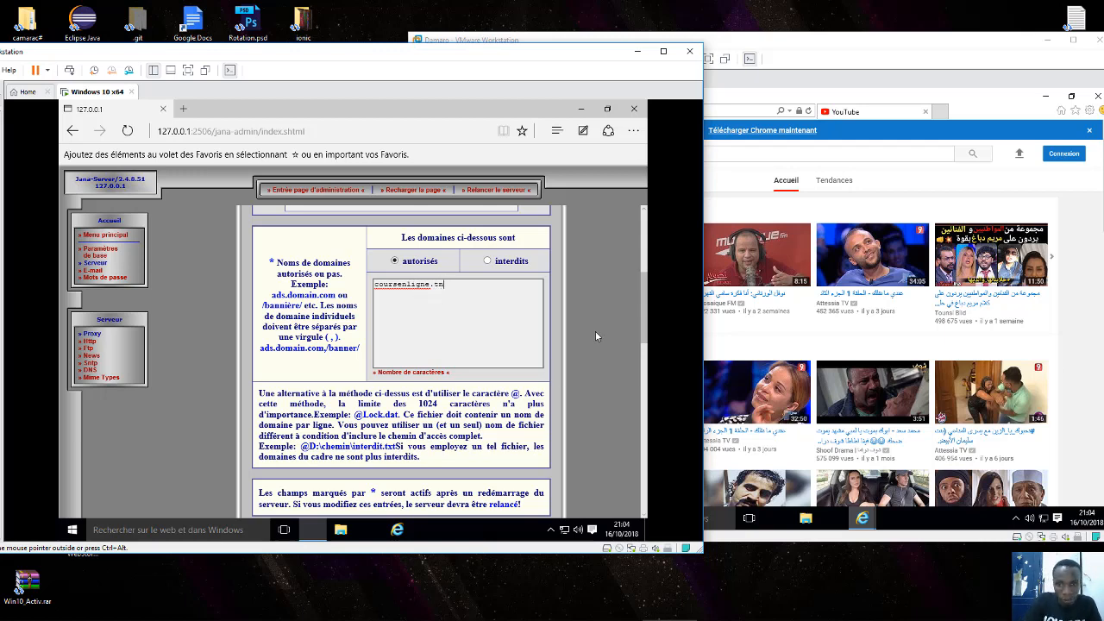
left_click_drag(641, 313, 639, 449)
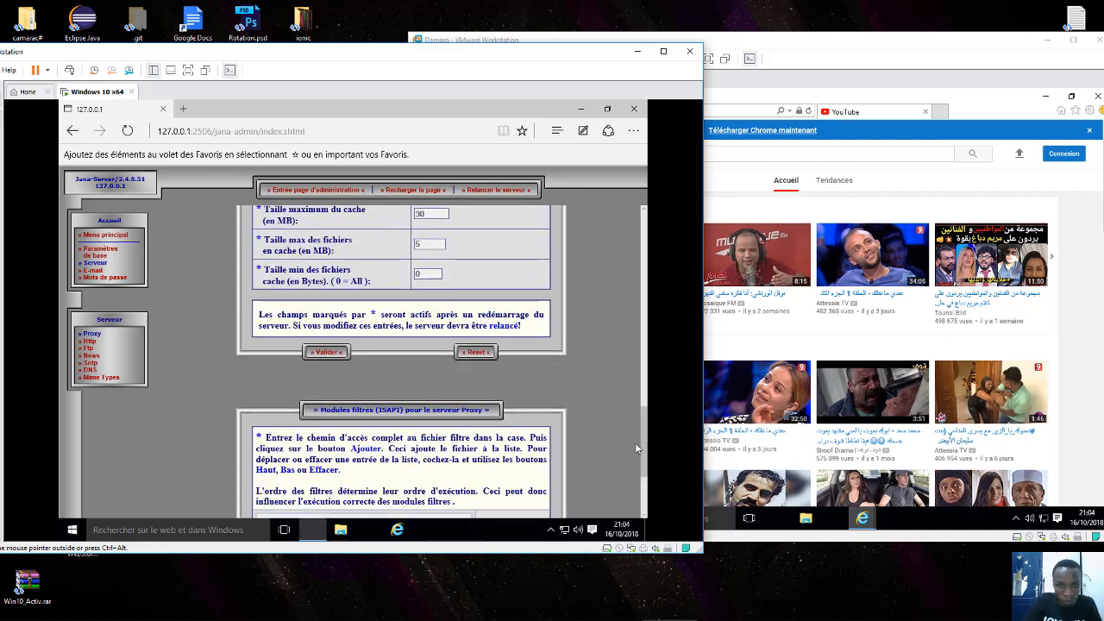
left_click(333, 354)
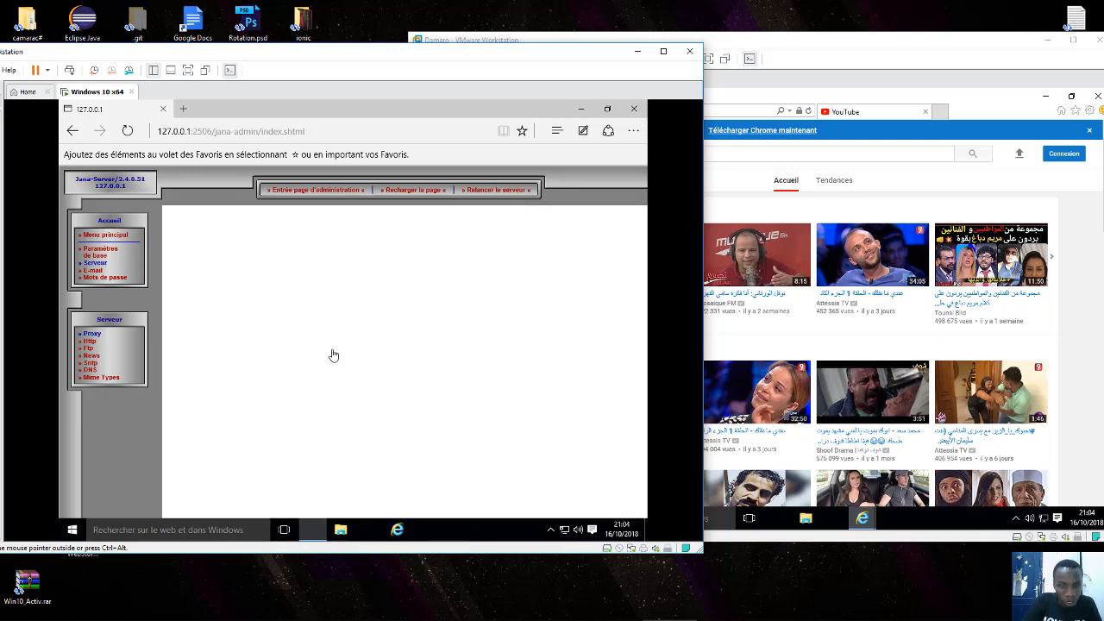
Relaunch the Jana server from its administration page, accept cutting the current connections and check its status icon.
left_click(550, 530)
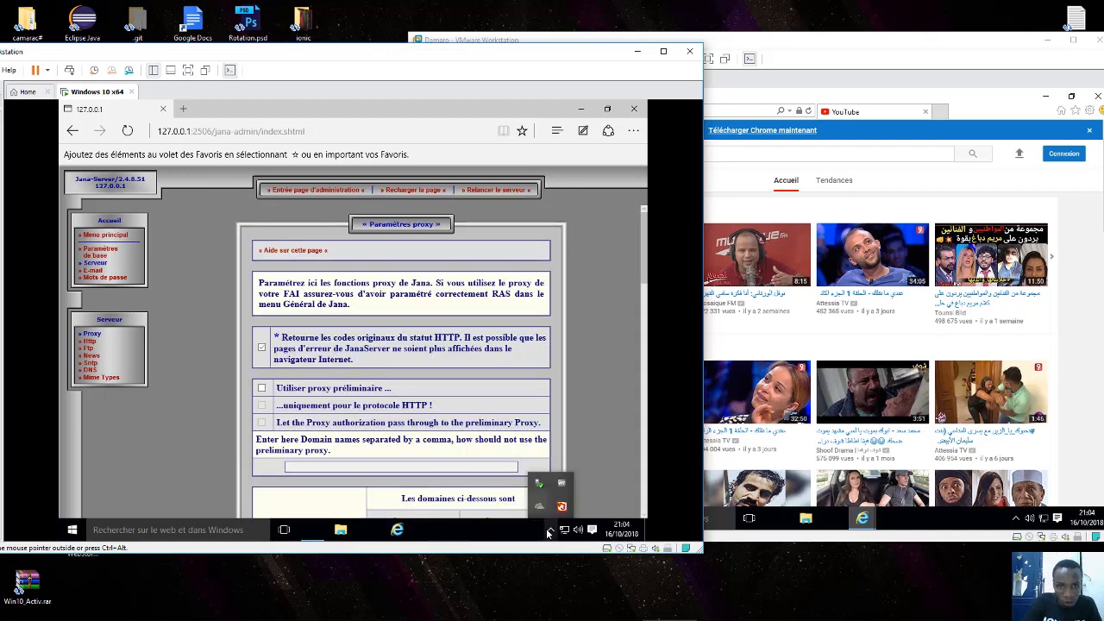
left_click(487, 193)
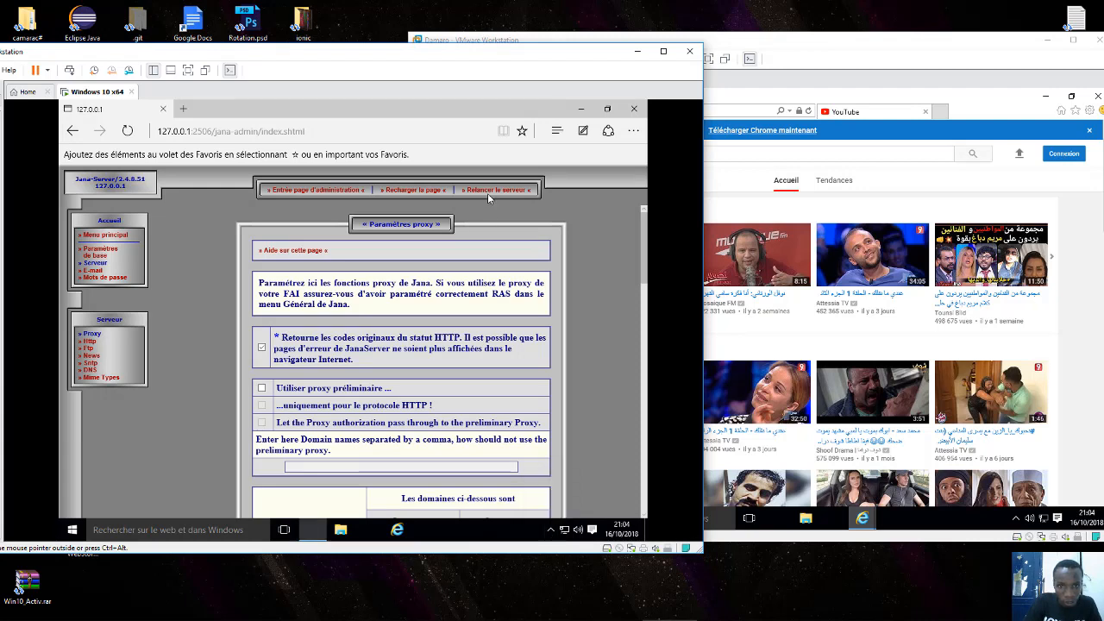
left_click(494, 196)
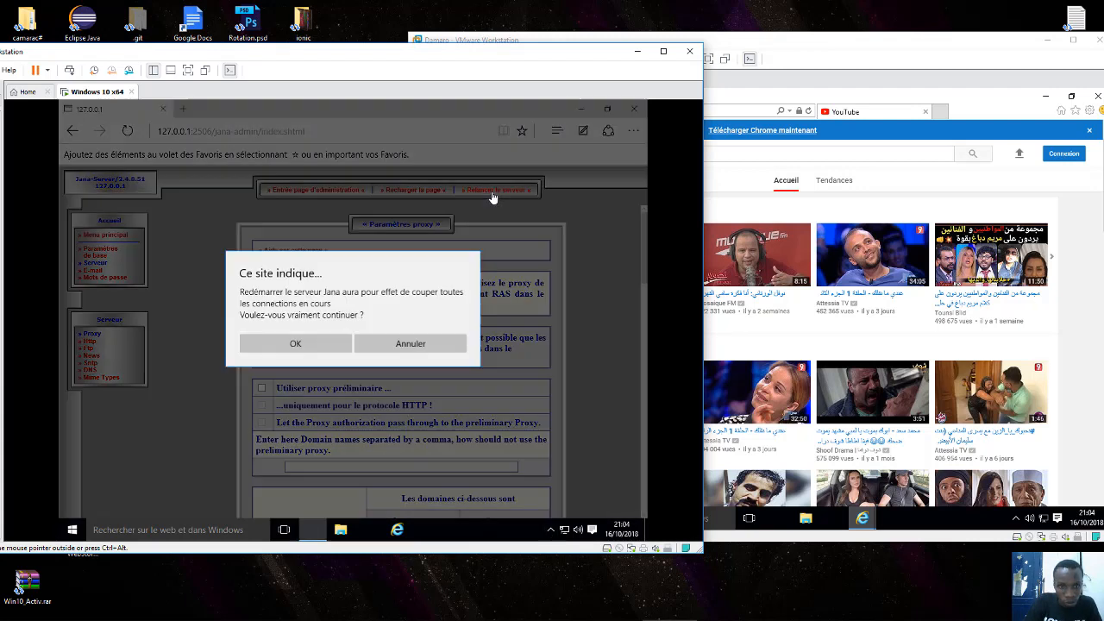
left_click(315, 344)
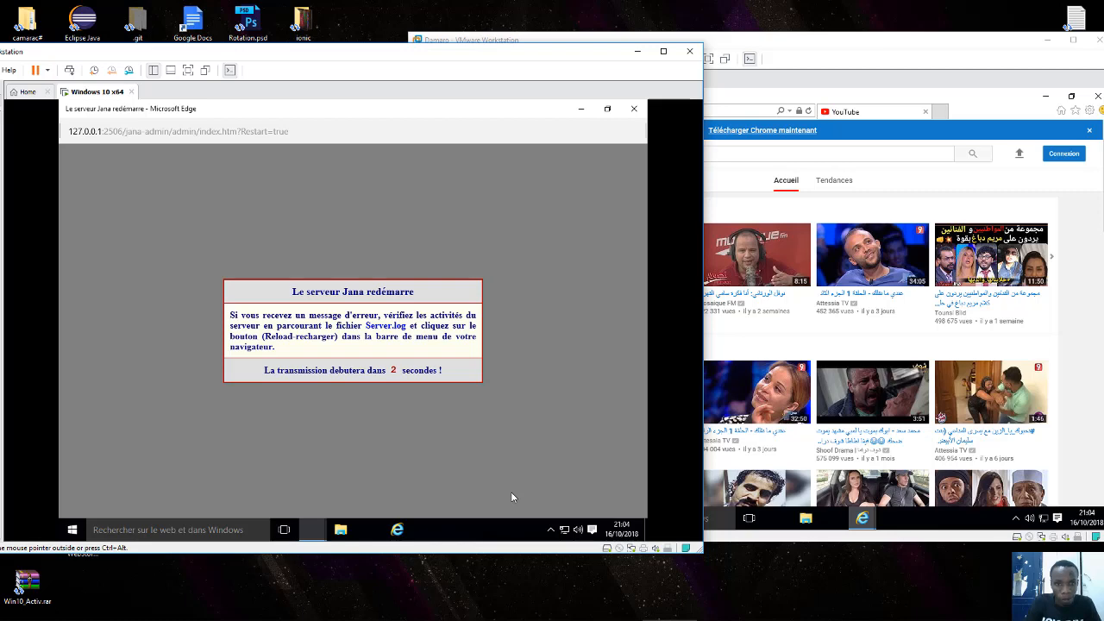
left_click(553, 529)
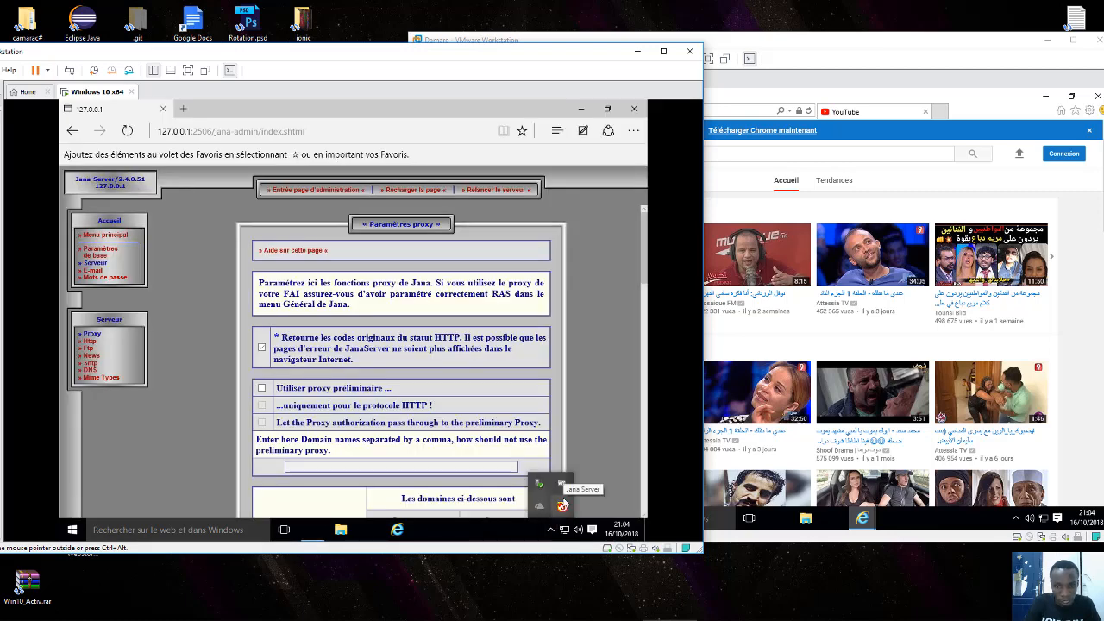
Stop the Jana server through its Windows NT options, start it again and check its status icon.
right_click(562, 505)
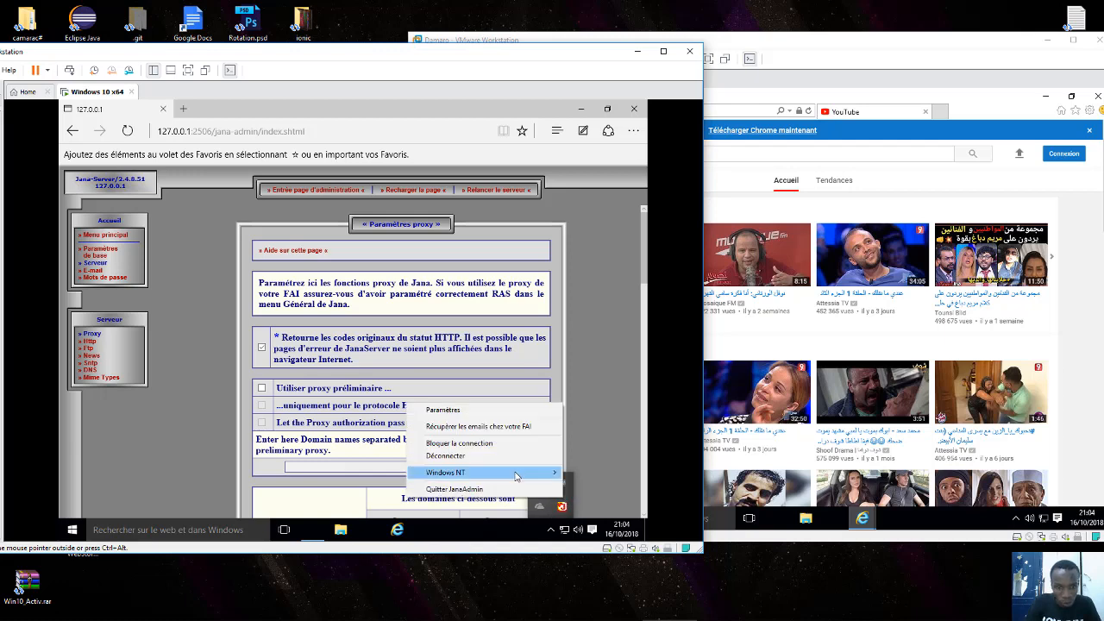
mouse_move(437, 472)
left_click(379, 473)
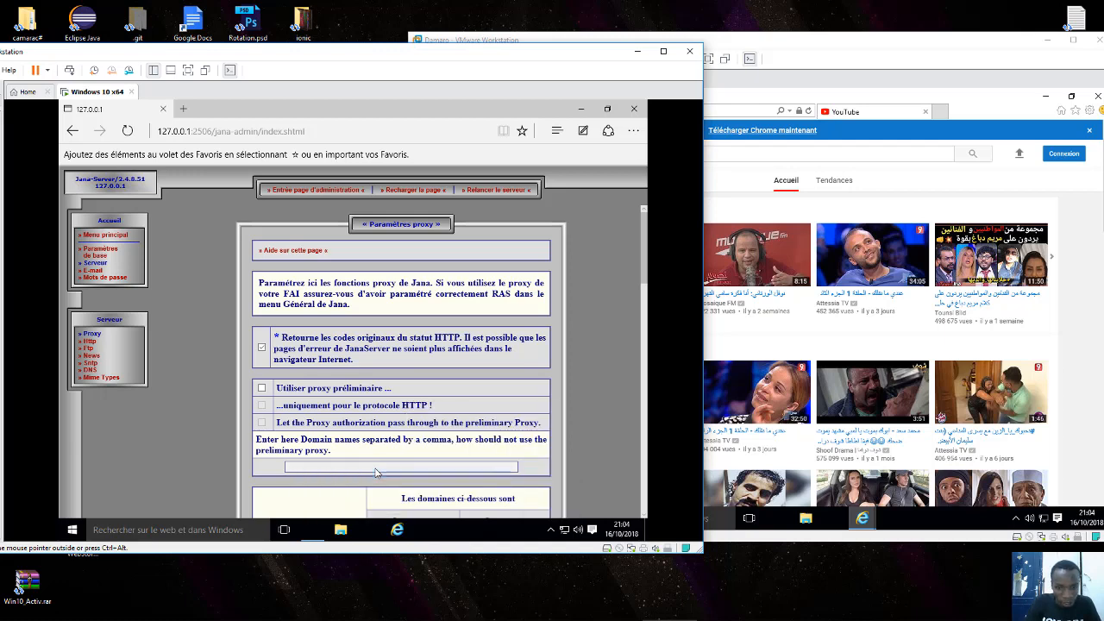
left_click(551, 530)
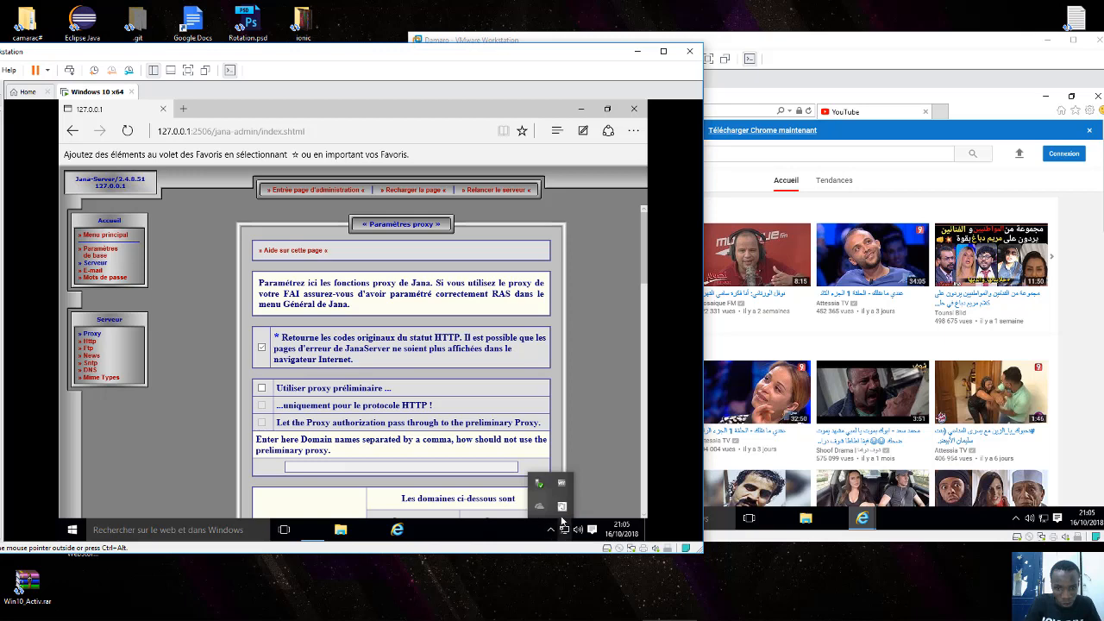
right_click(563, 512)
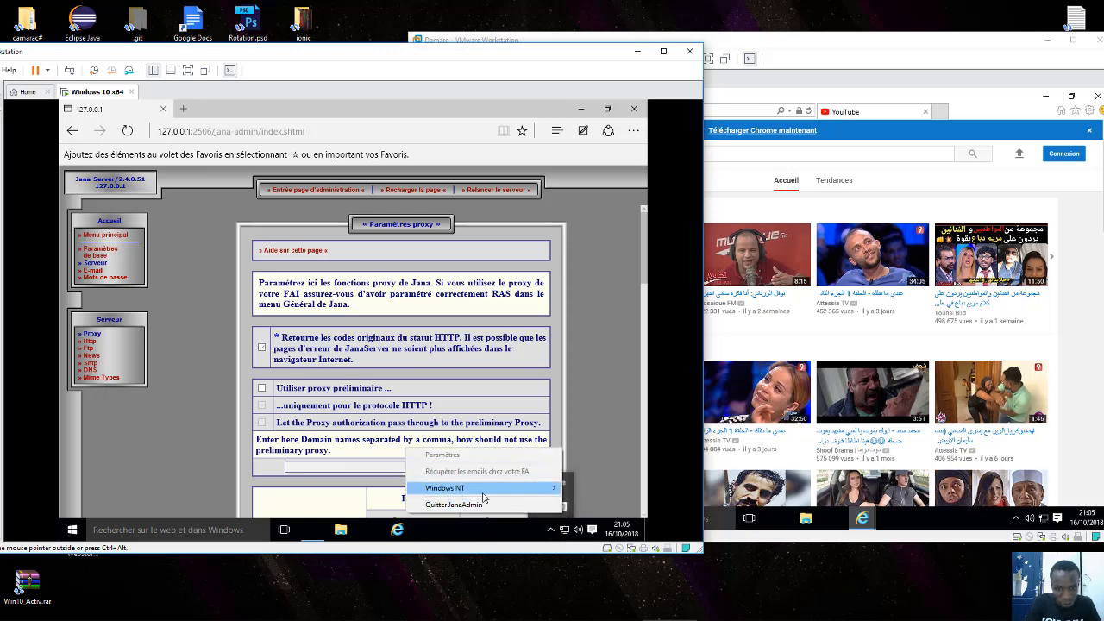
mouse_move(409, 488)
left_click(366, 521)
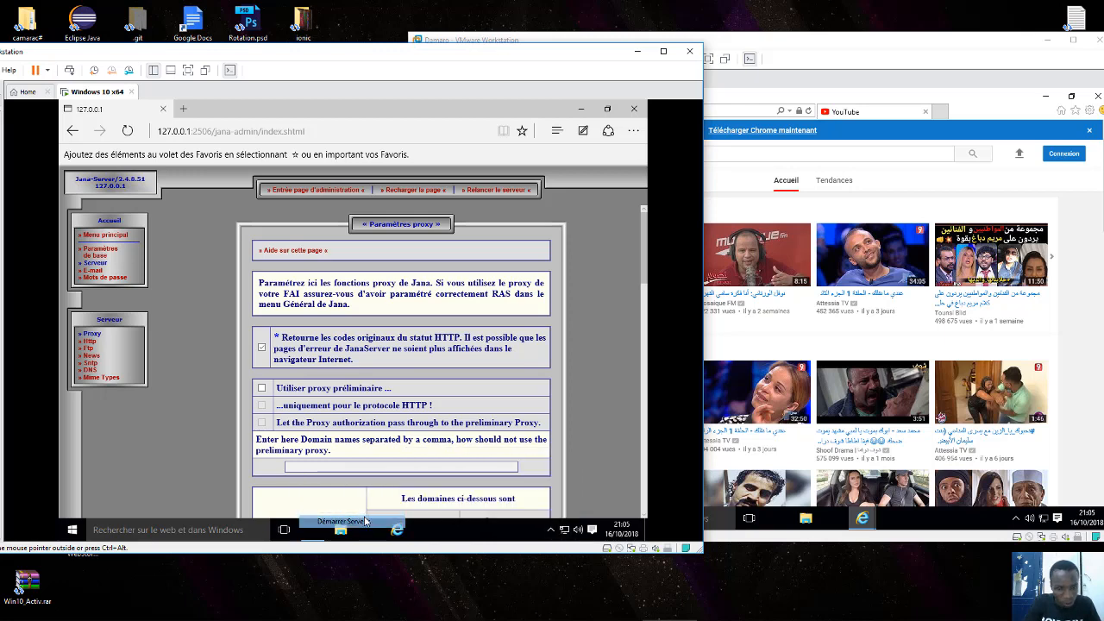
left_click(549, 530)
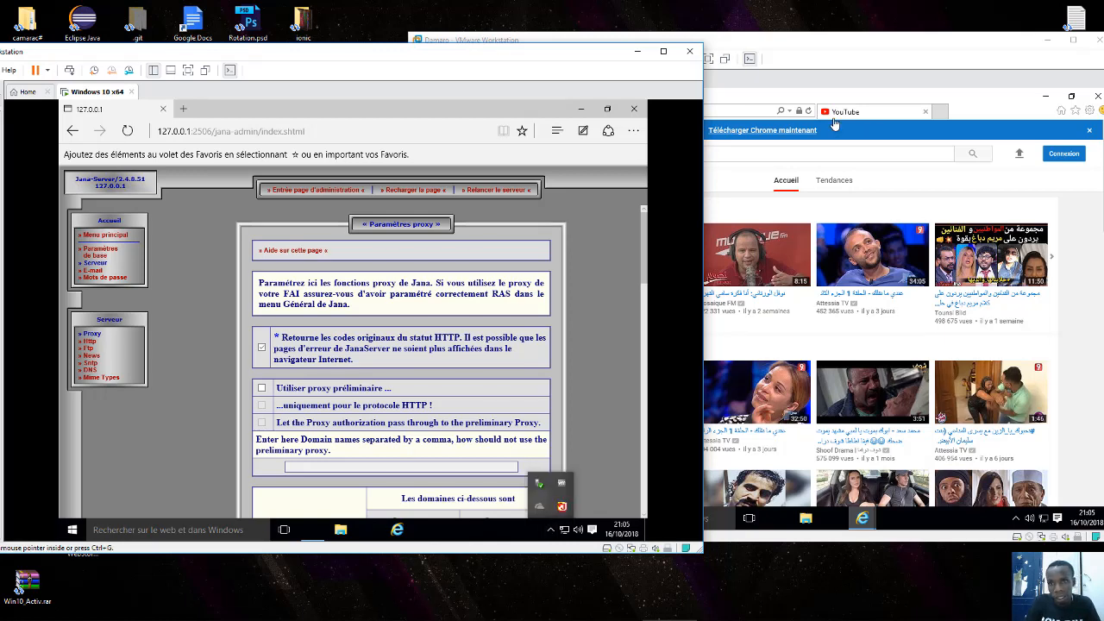
Reload youtube.com in Damaro's Internet Explorer to test access to a site outside the authorised list.
left_click(752, 116)
left_click(752, 115)
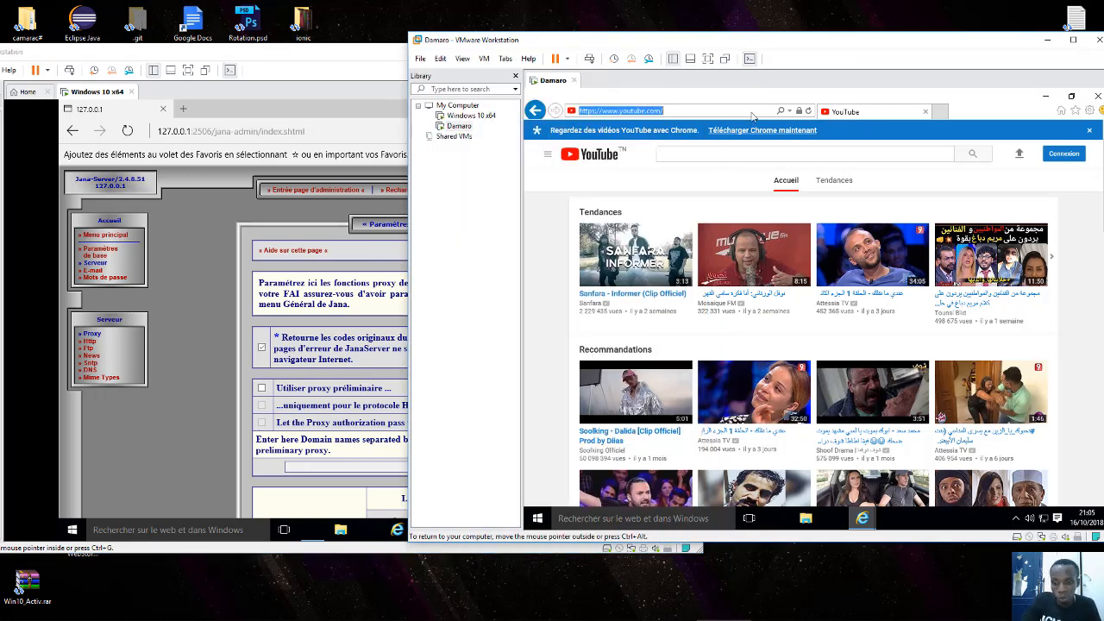
key("Return")
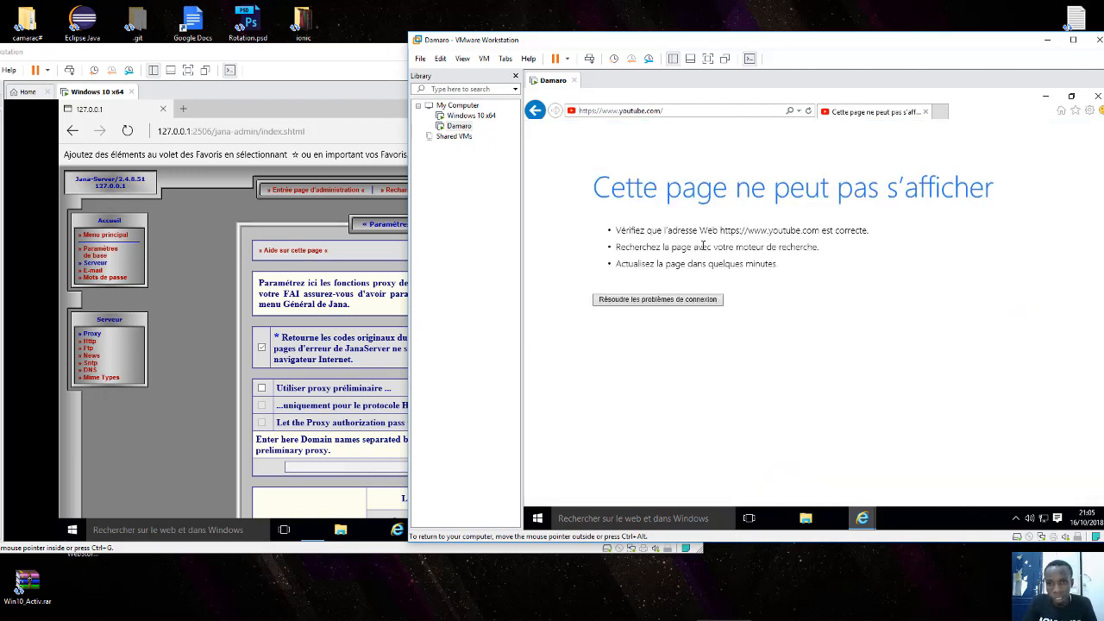
Replace the YouTube address in Damaro's browser with coursenligne.tn and load it to test the authorised domain.
left_click(682, 112)
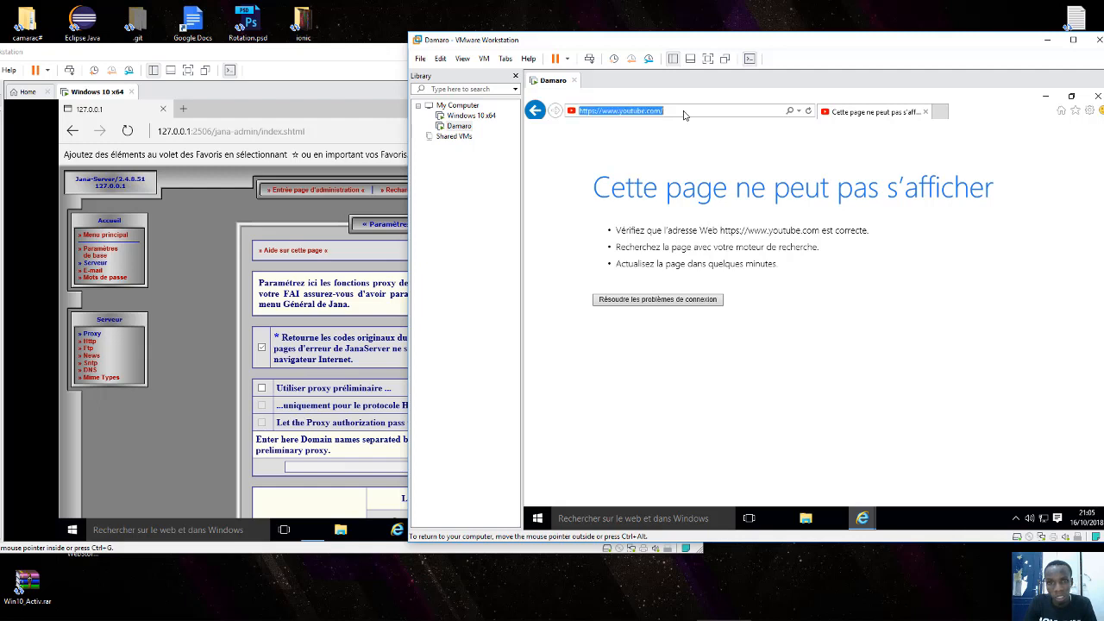
left_click(684, 110)
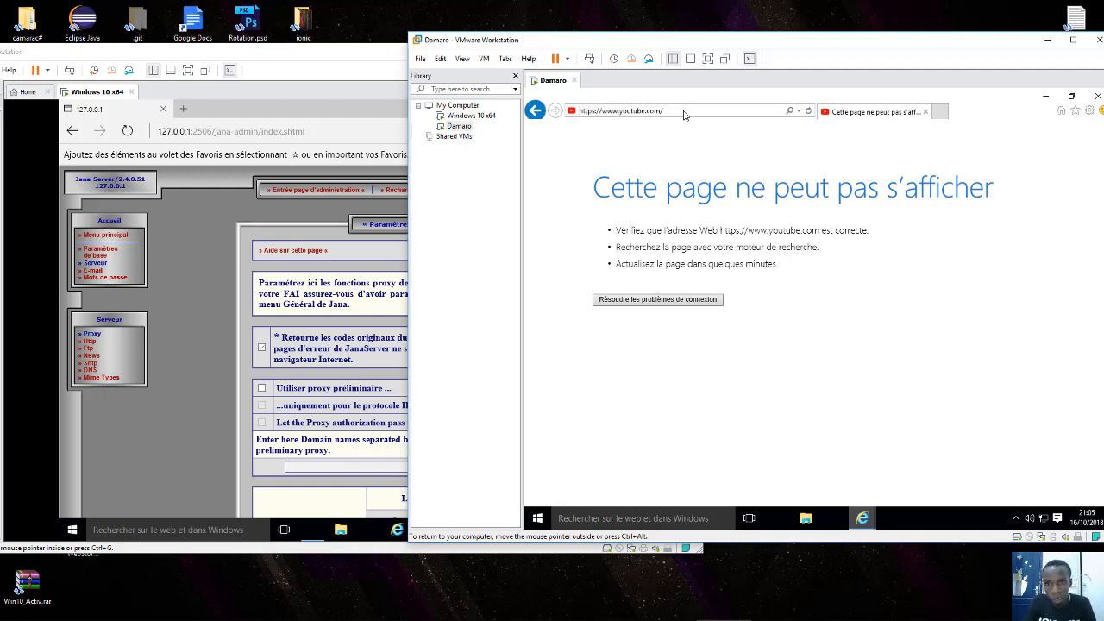
left_click(683, 112)
left_click(684, 111)
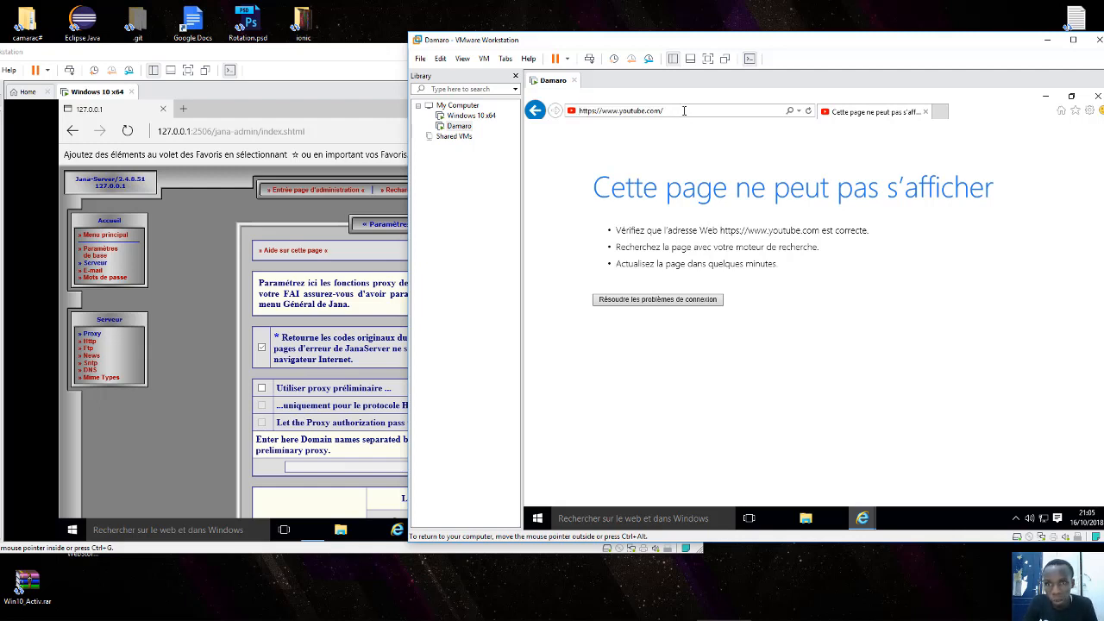
key("BackSpace")
key("BackSpace")
key("BackSpace")
key("BackSpace")
key("BackSpace")
key("BackSpace")
key("BackSpace")
key("BackSpace")
key("BackSpace")
key("BackSpace")
key("BackSpace")
key("BackSpace")
key("BackSpace")
key("BackSpace")
key("BackSpace")
key("BackSpace")
key("BackSpace")
key("BackSpace")
key("BackSpace")
key("BackSpace")
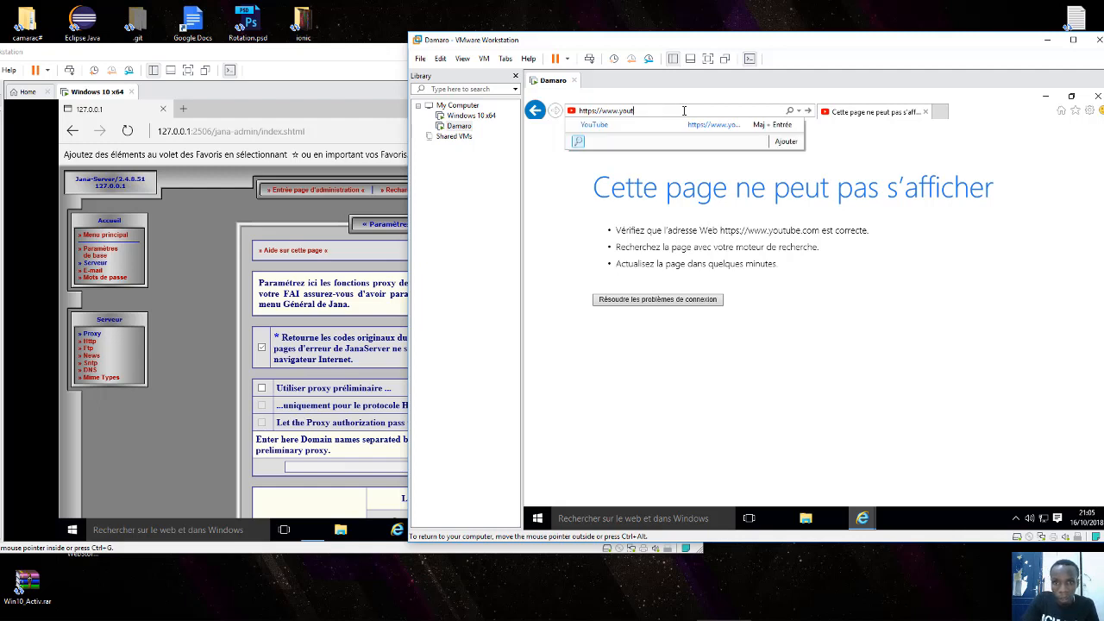
type("cou")
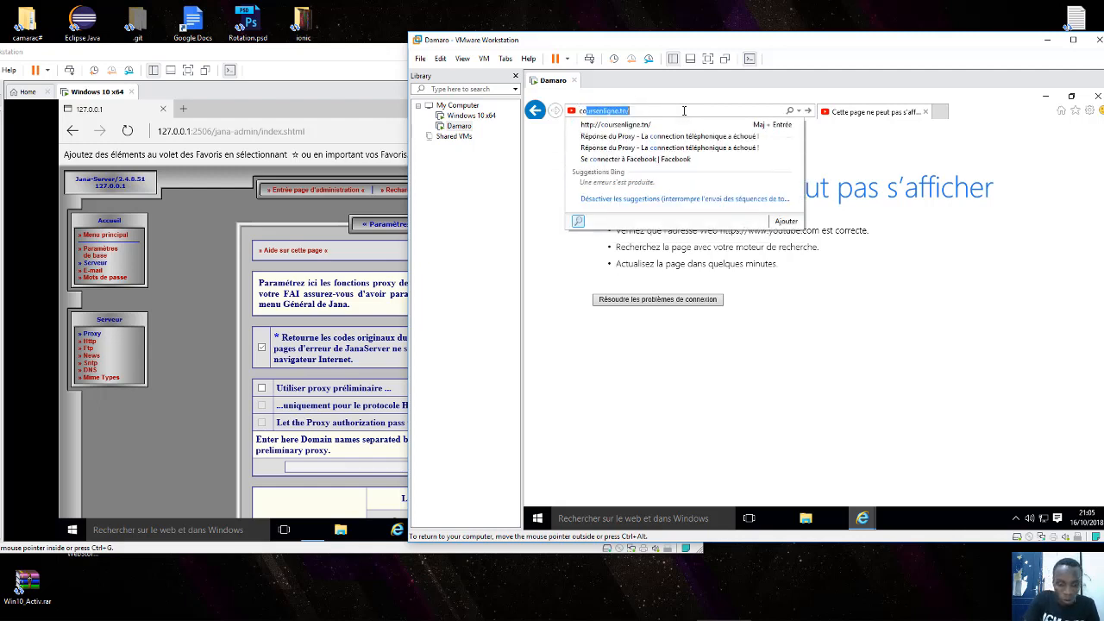
type("rs")
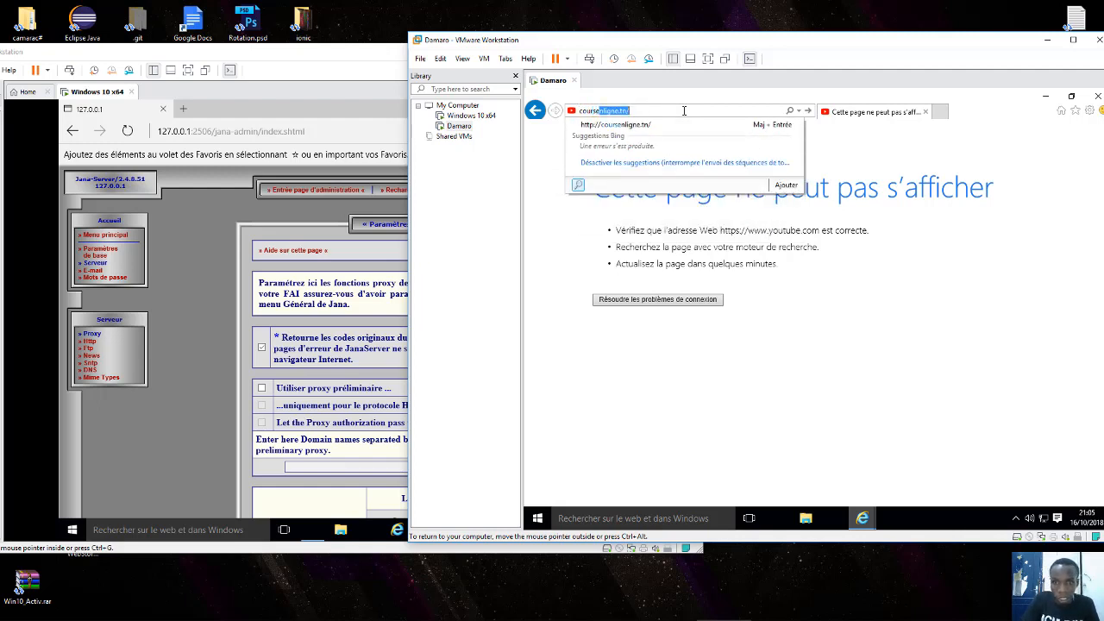
key("Return")
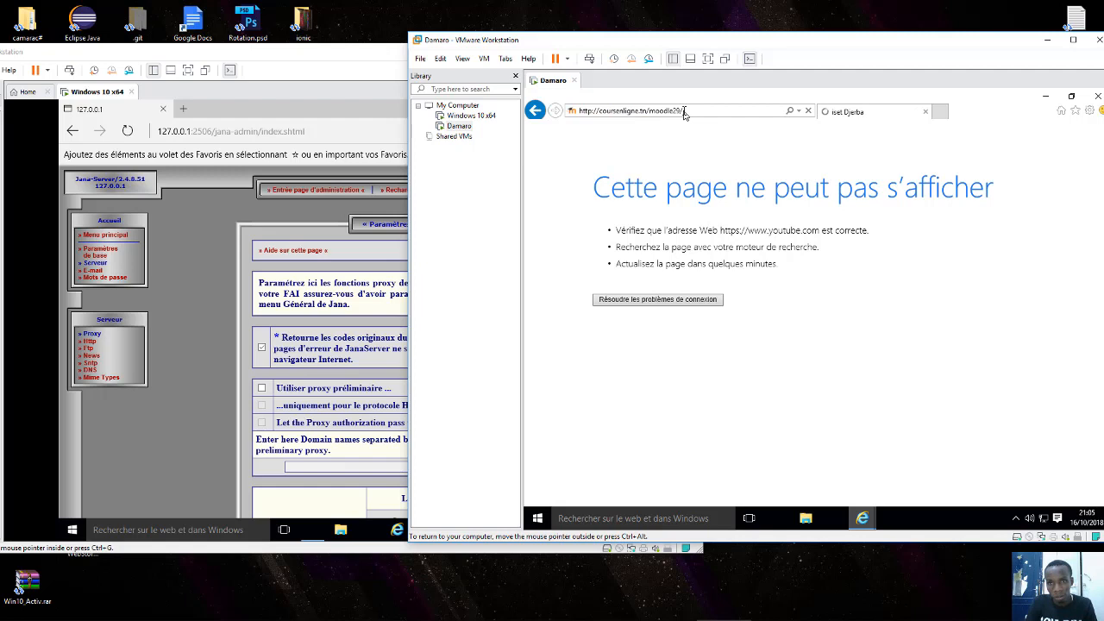
key("Return")
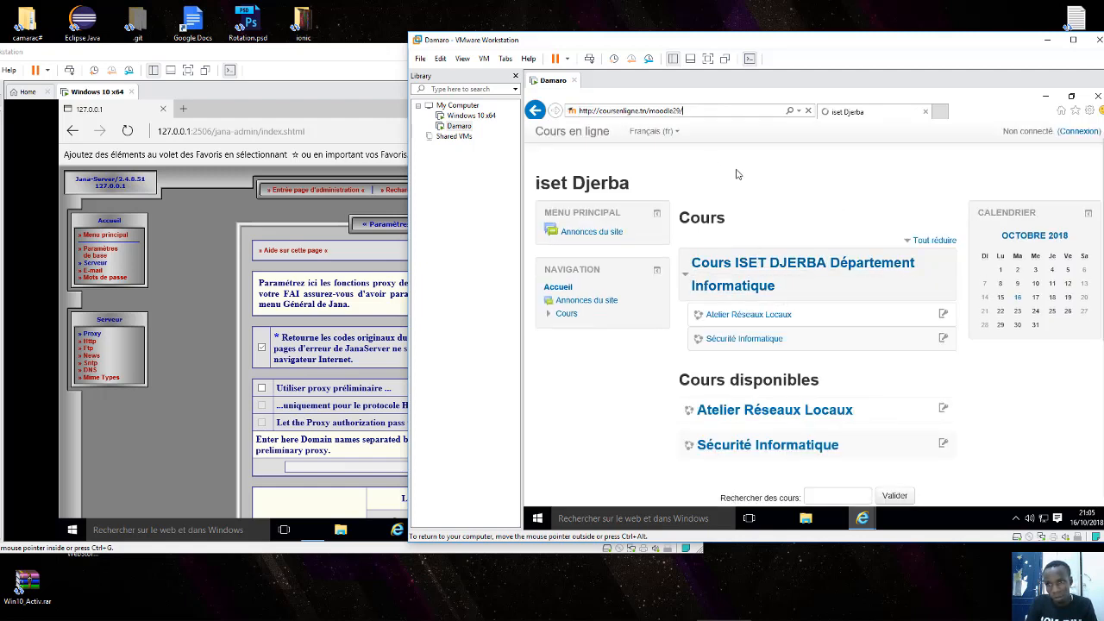
Switch the coursenligne.tn domain list to interdits in Jana's proxy parameters and reload the iset Djerba page on Damaro.
left_click(326, 215)
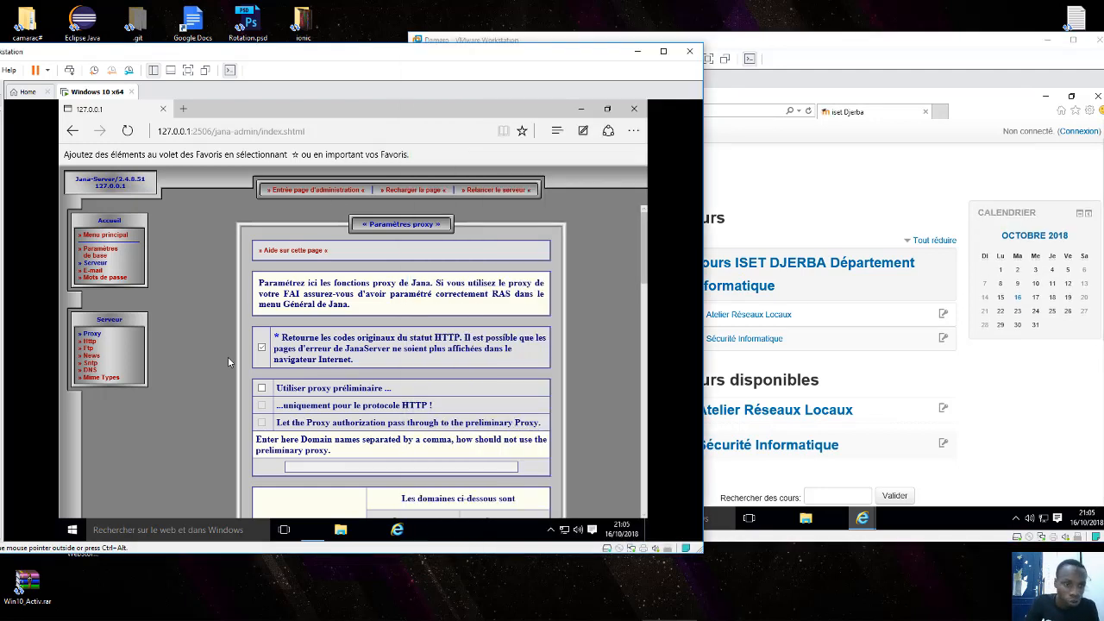
left_click(90, 342)
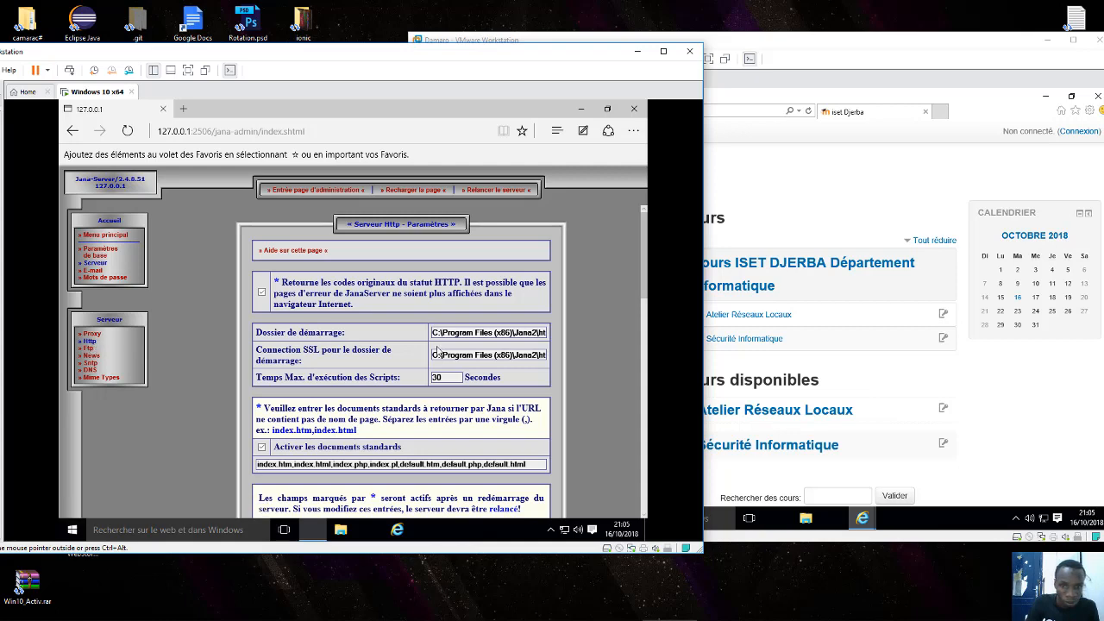
left_click_drag(646, 293, 645, 520)
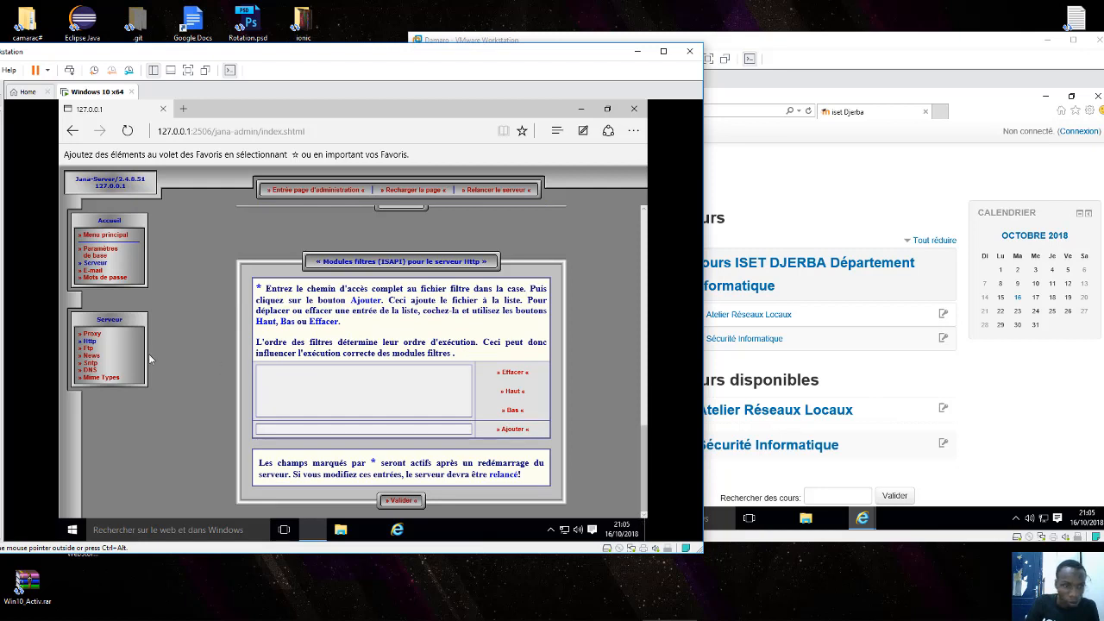
left_click(88, 336)
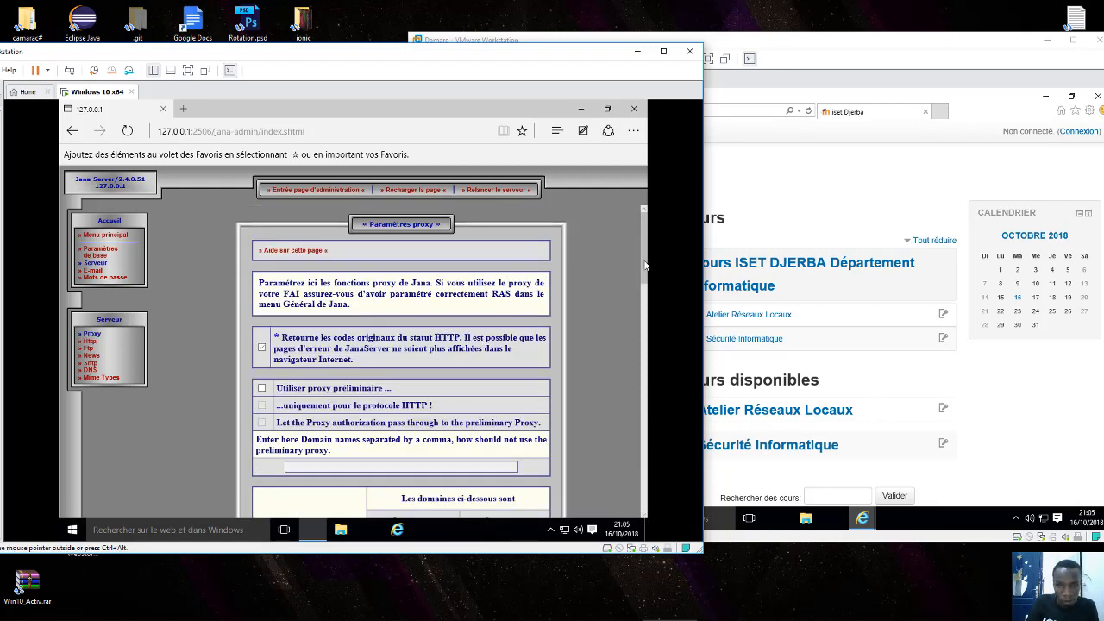
scroll(634, 432, "down", 10)
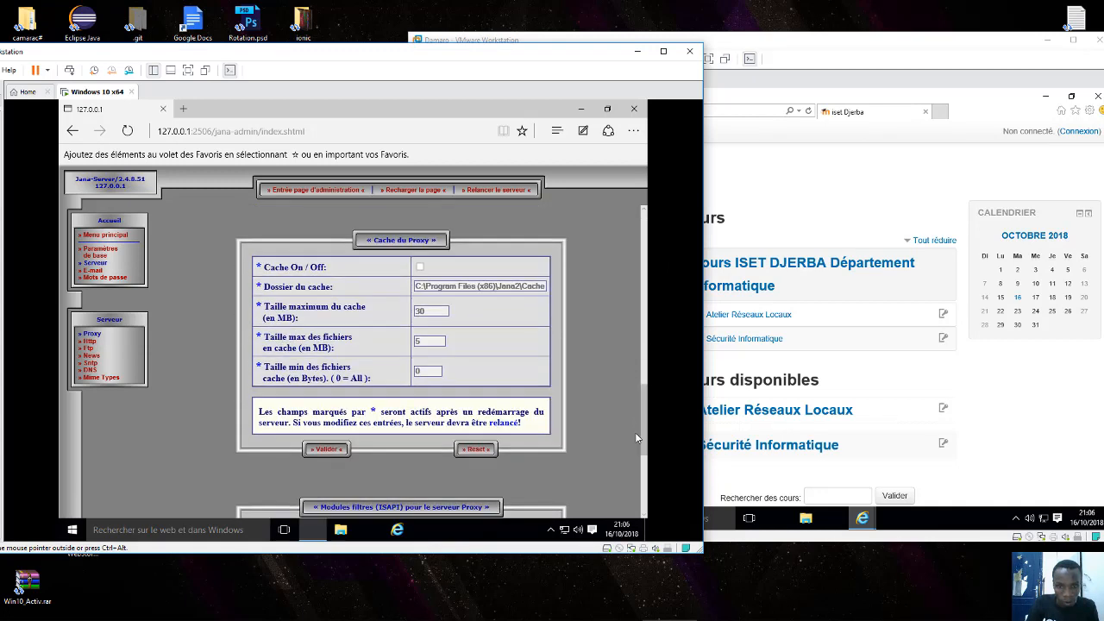
scroll(642, 432, "down", 3)
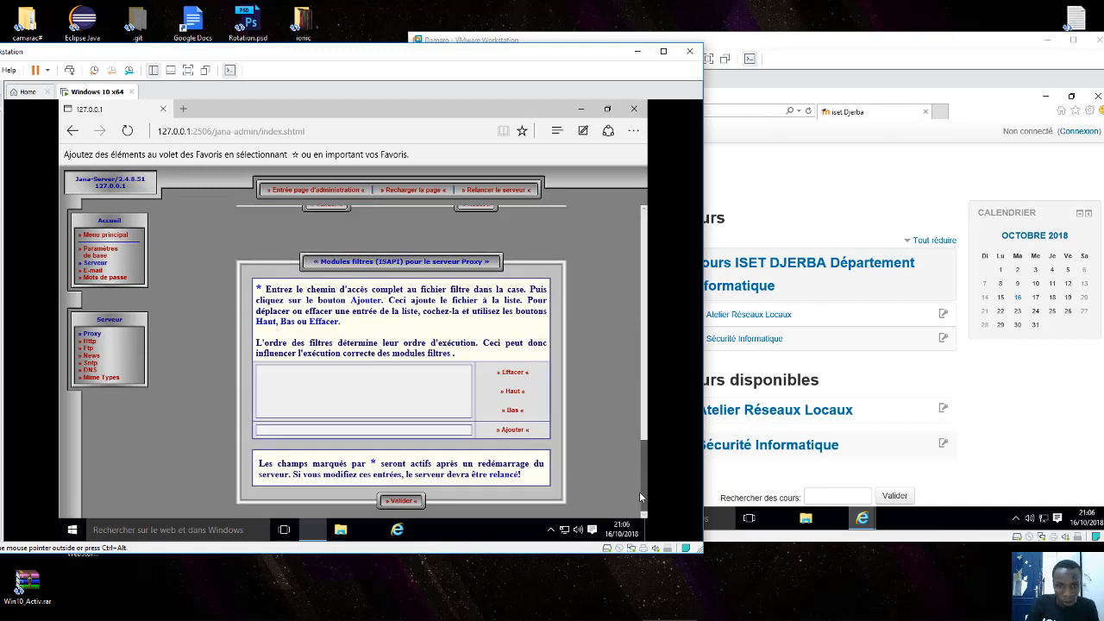
left_click(92, 333)
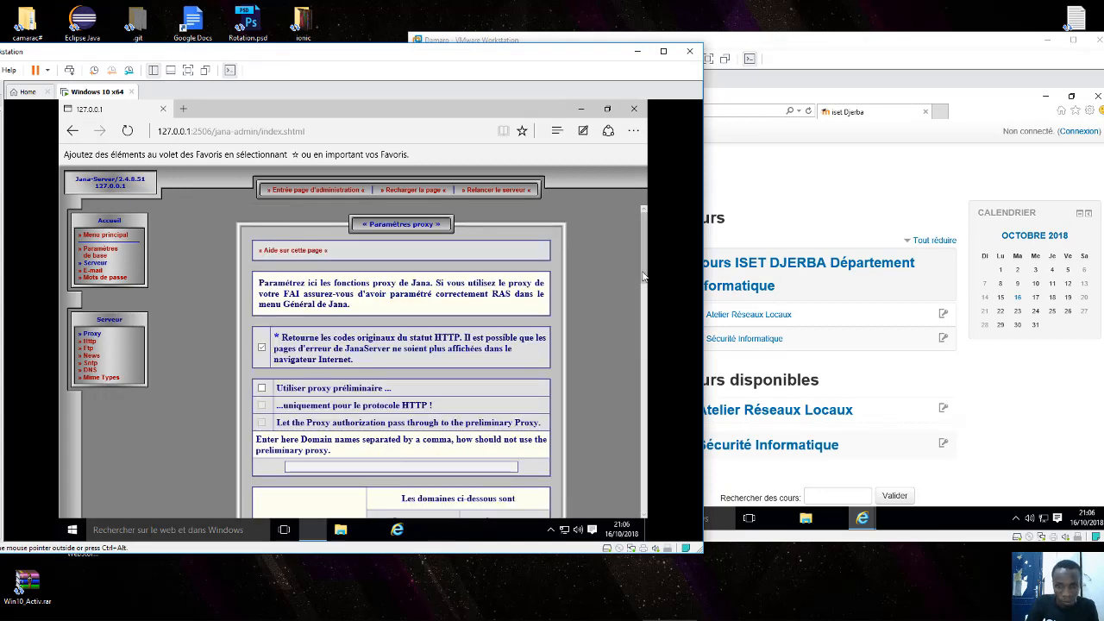
scroll(642, 276, "down", 4)
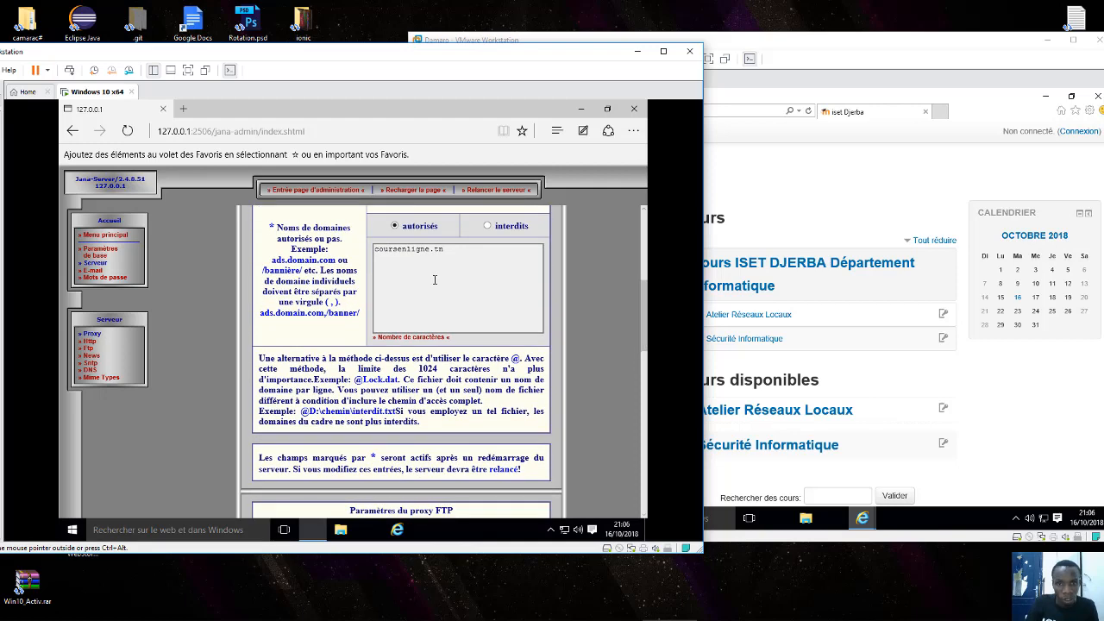
left_click(487, 226)
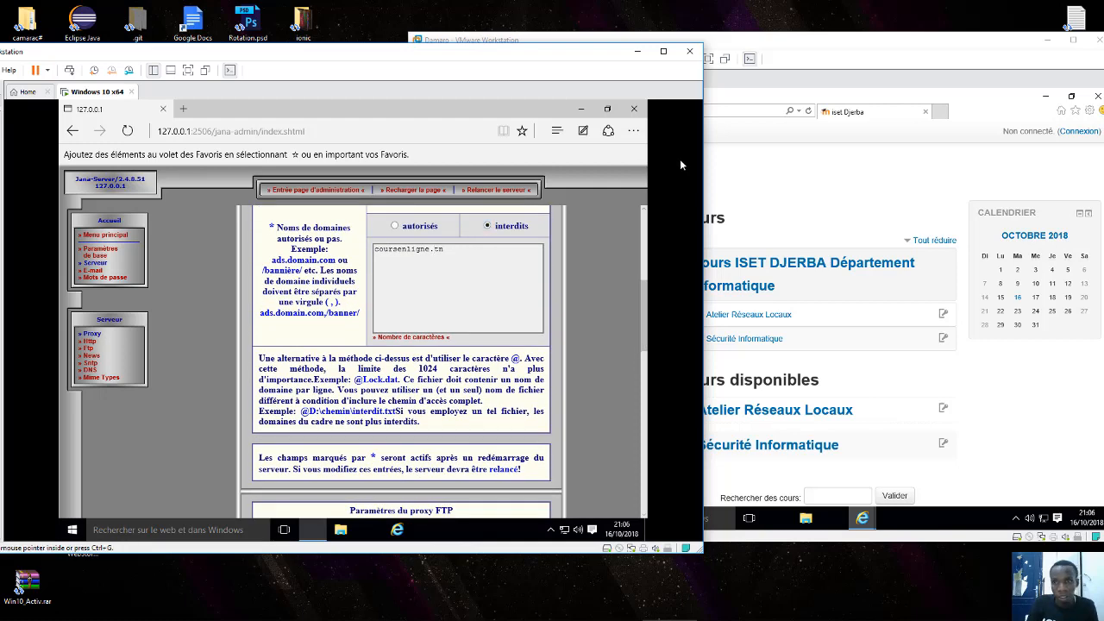
left_click(766, 119)
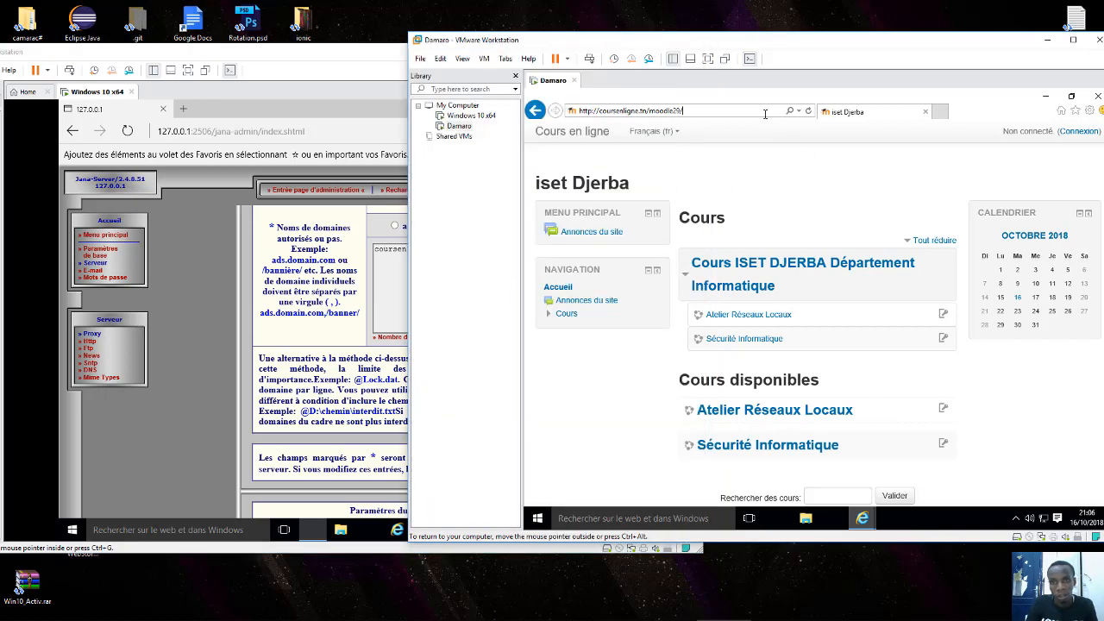
key("Return")
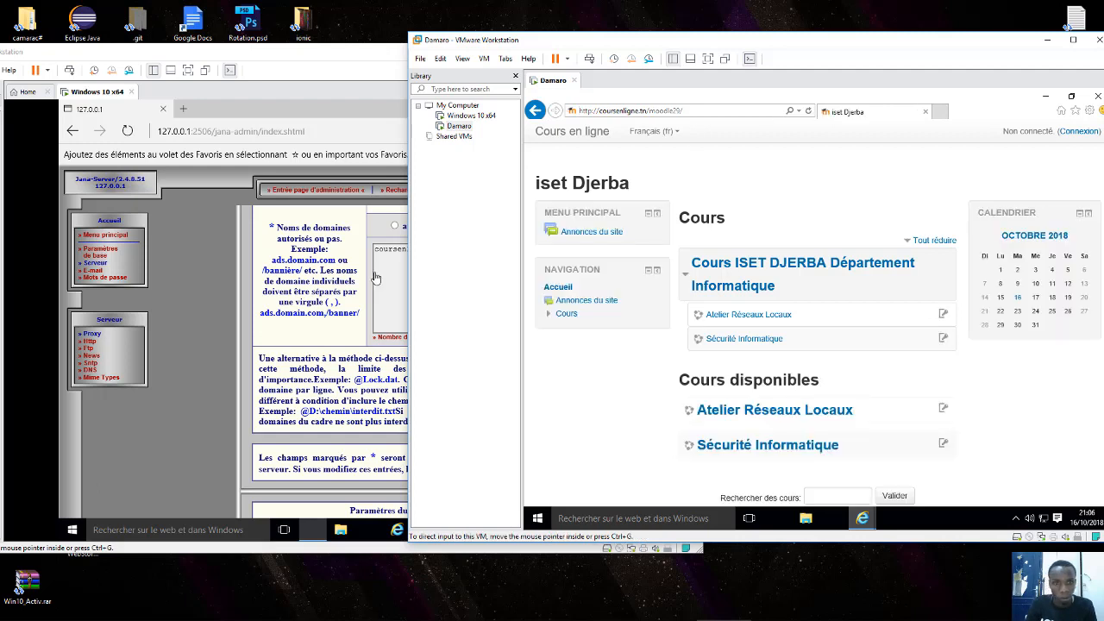
On the Windows 10 x64 machine, stop and restart the Jana server through its Windows NT options and check its status icon.
left_click(430, 157)
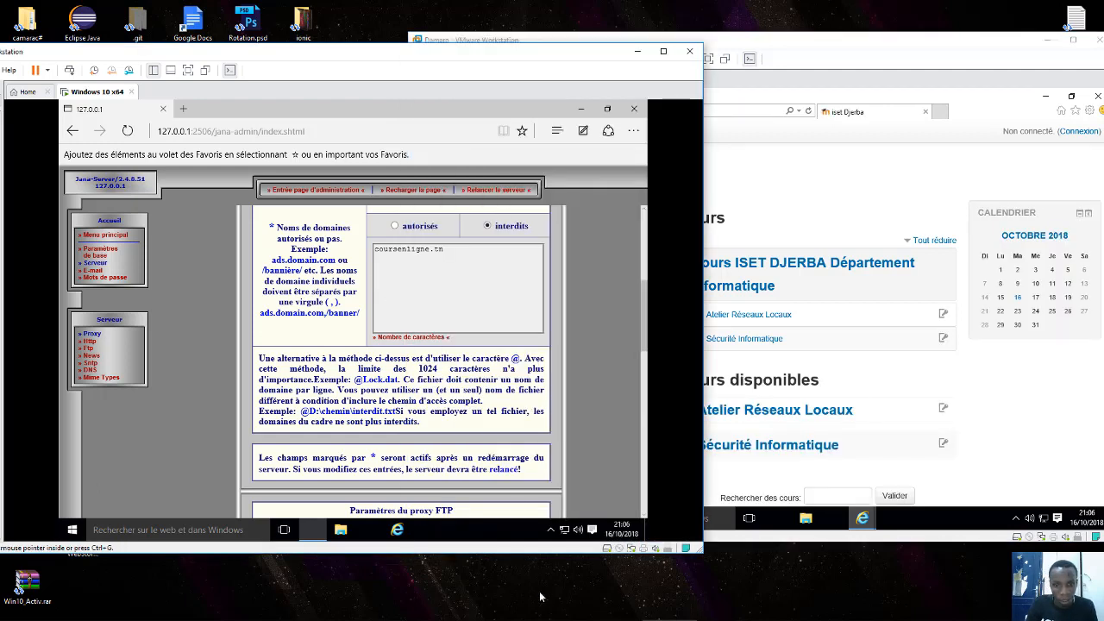
left_click(550, 529)
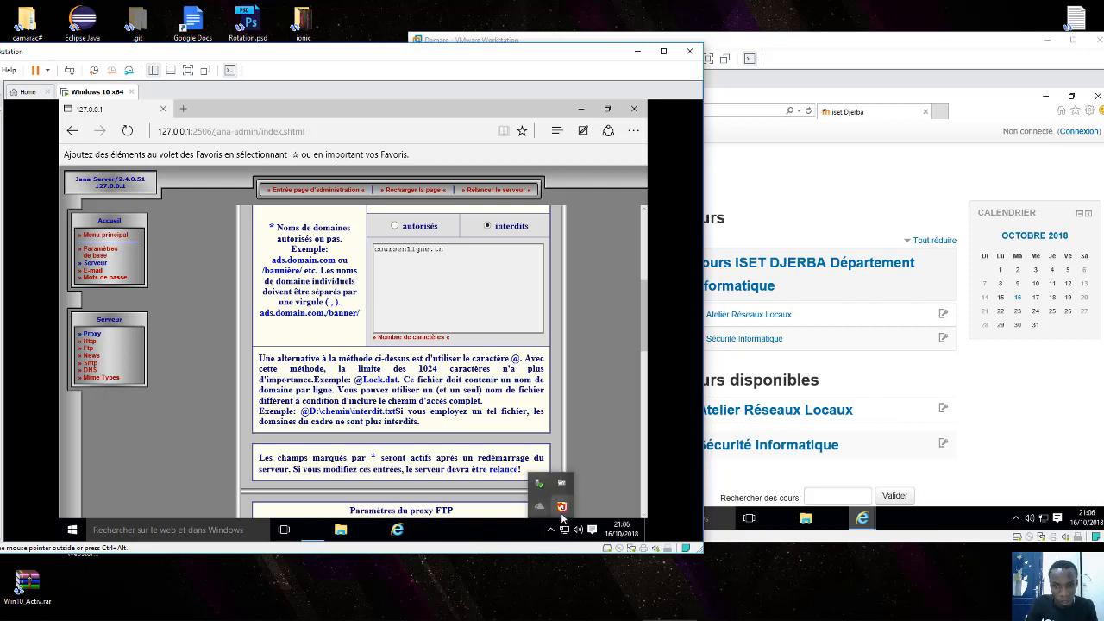
right_click(562, 509)
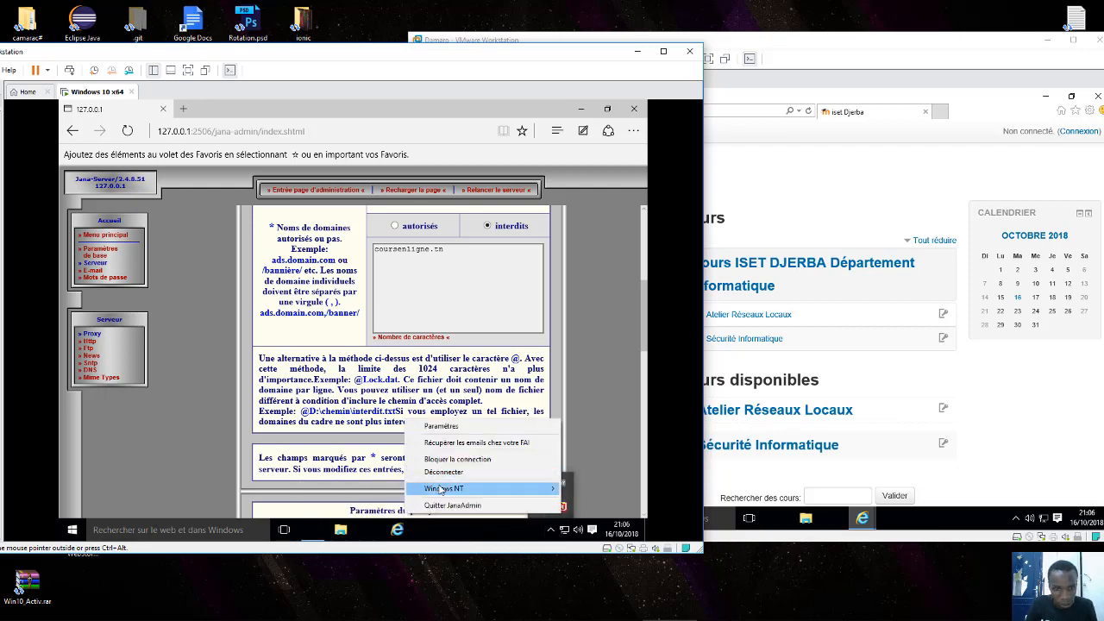
left_click(393, 493)
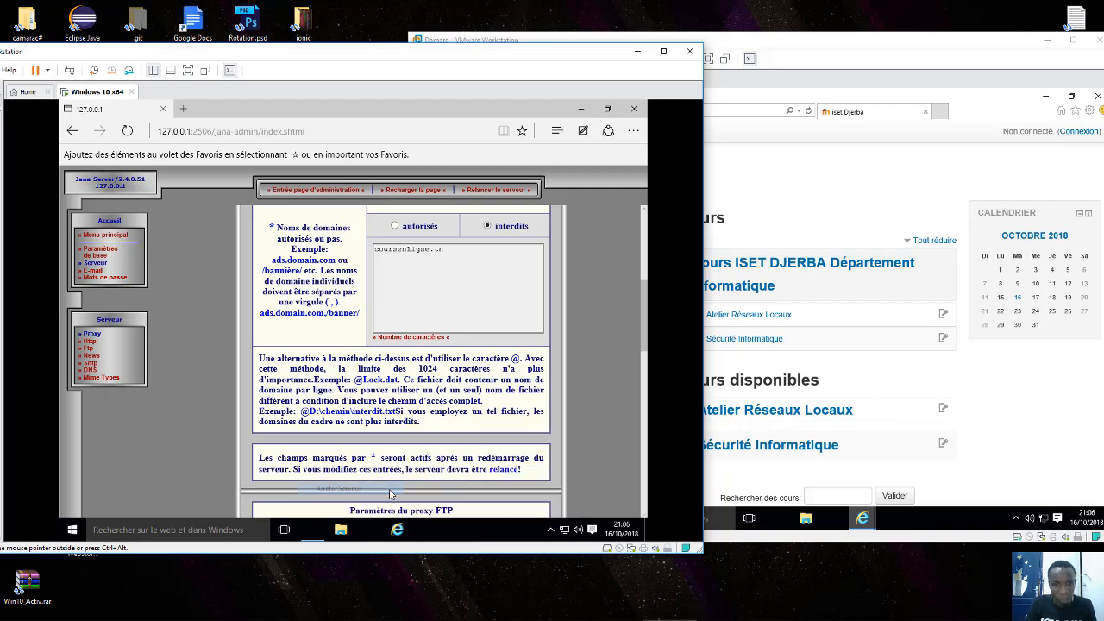
left_click(552, 531)
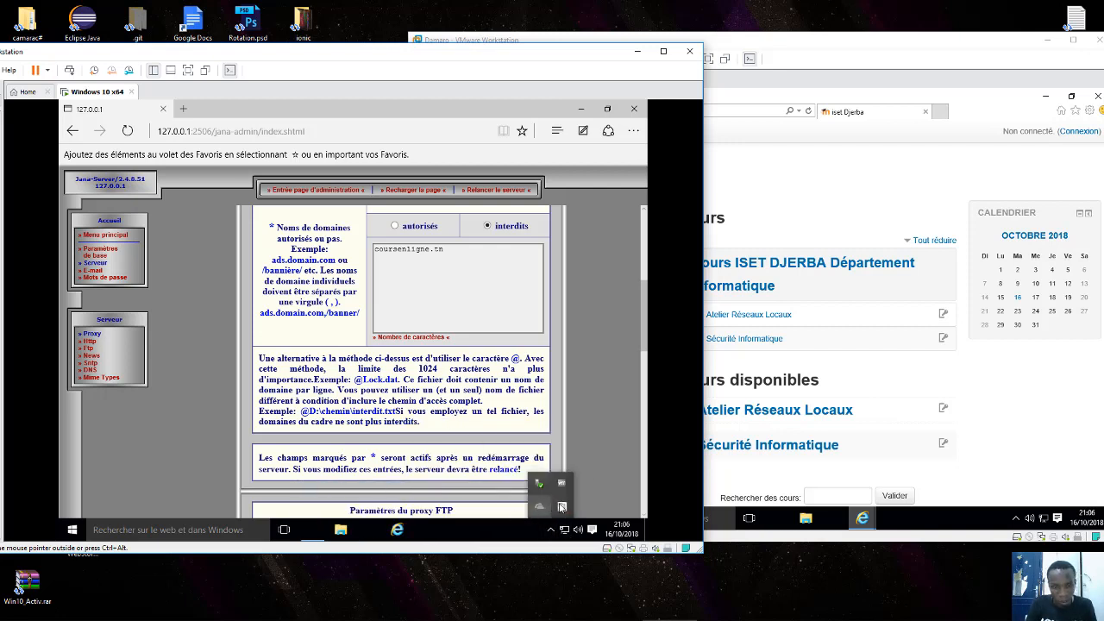
right_click(561, 507)
mouse_move(508, 482)
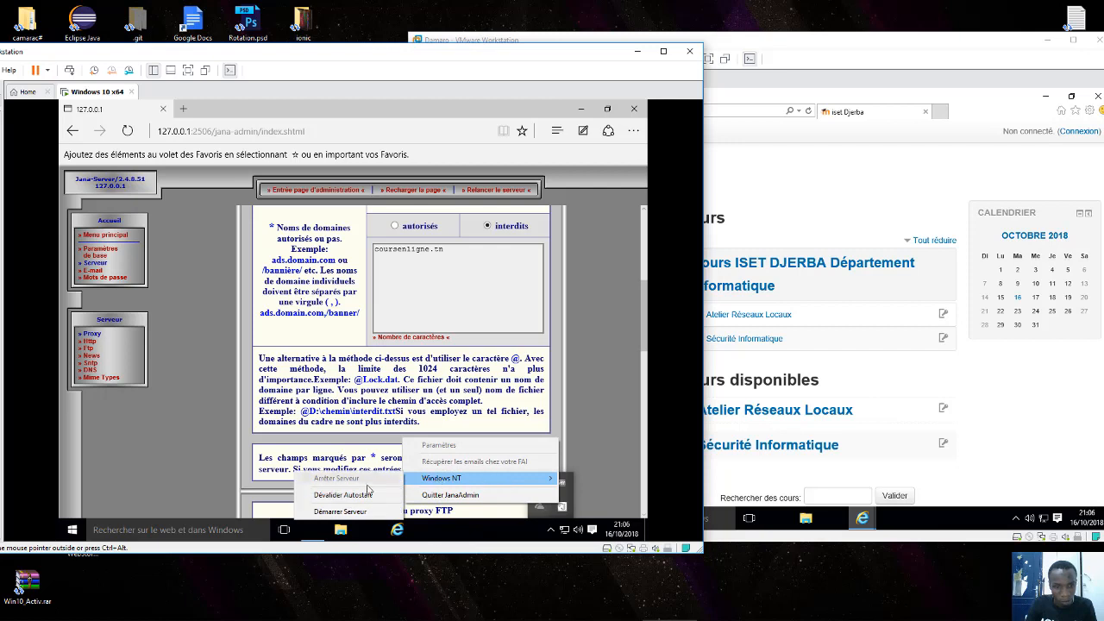
left_click(357, 515)
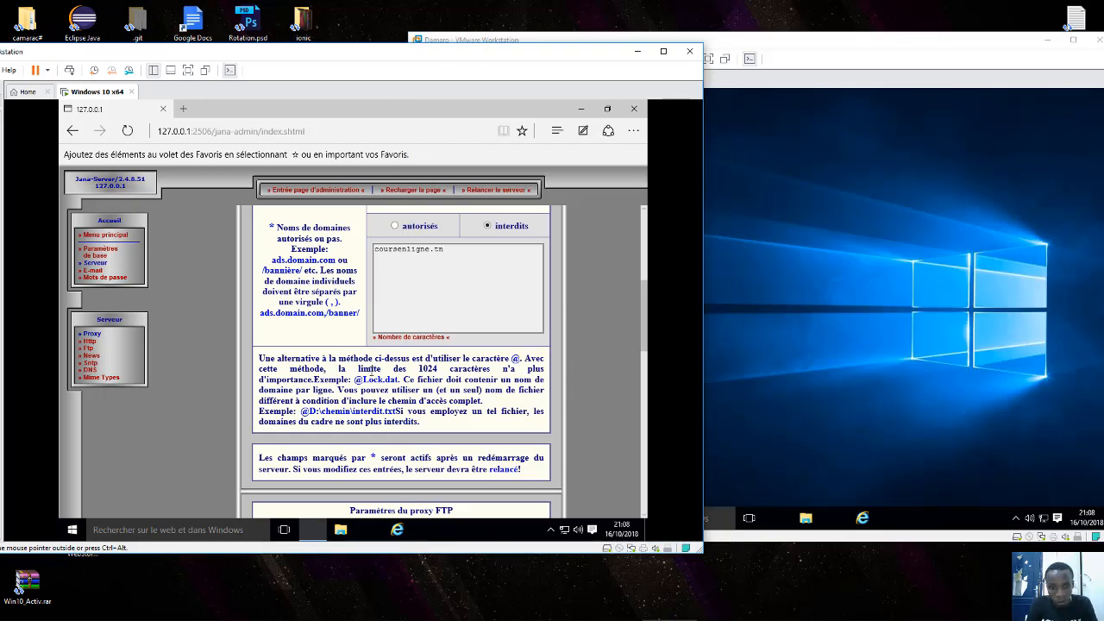
left_click(551, 529)
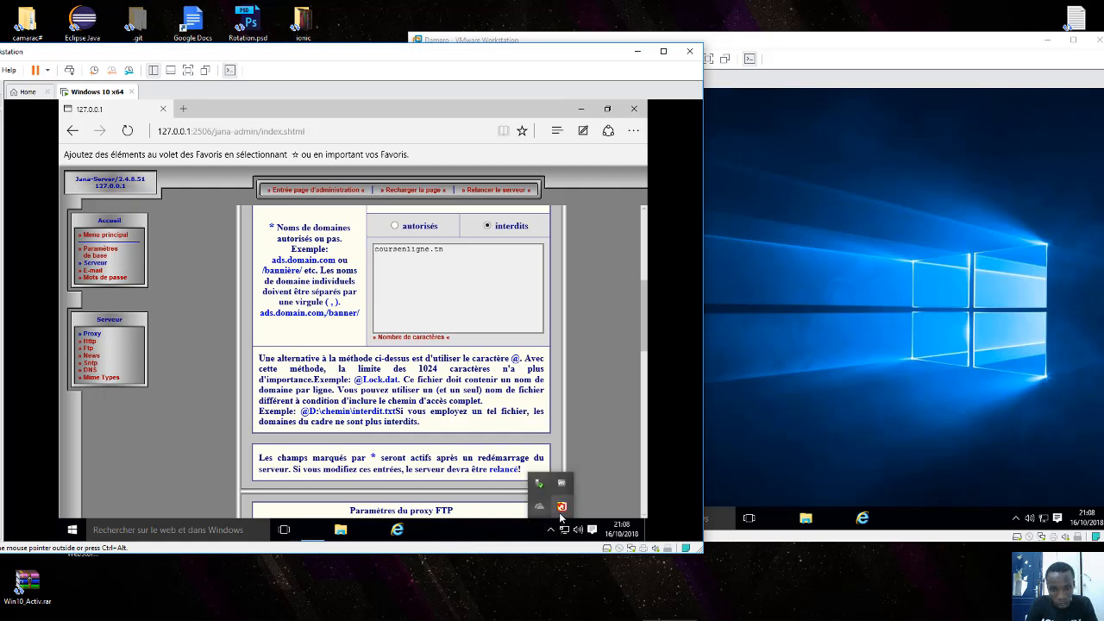